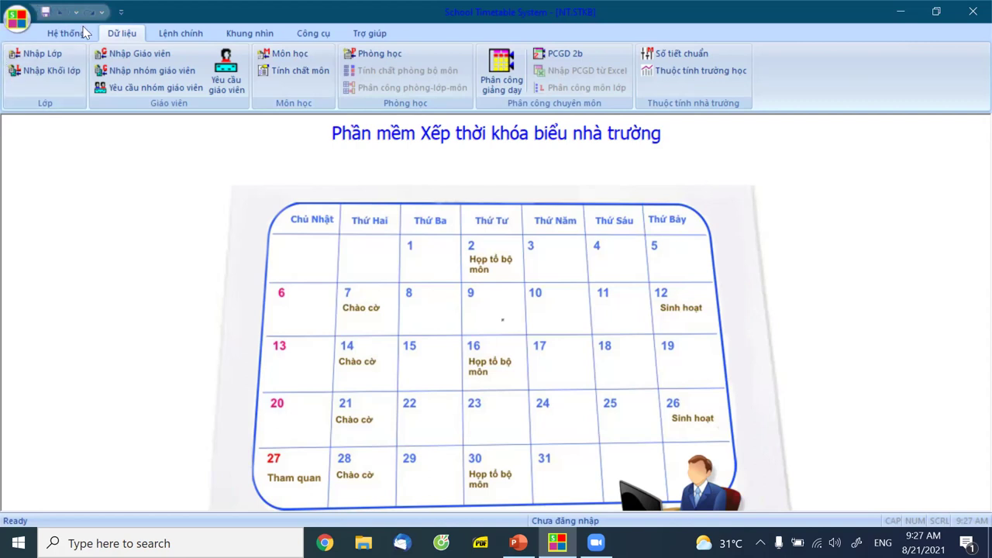
click(146, 72)
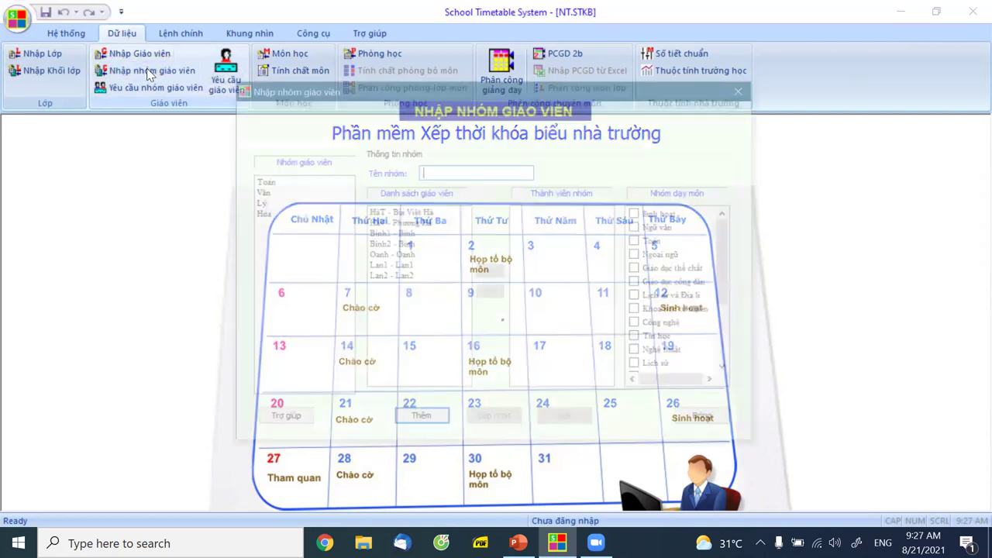
click(711, 422)
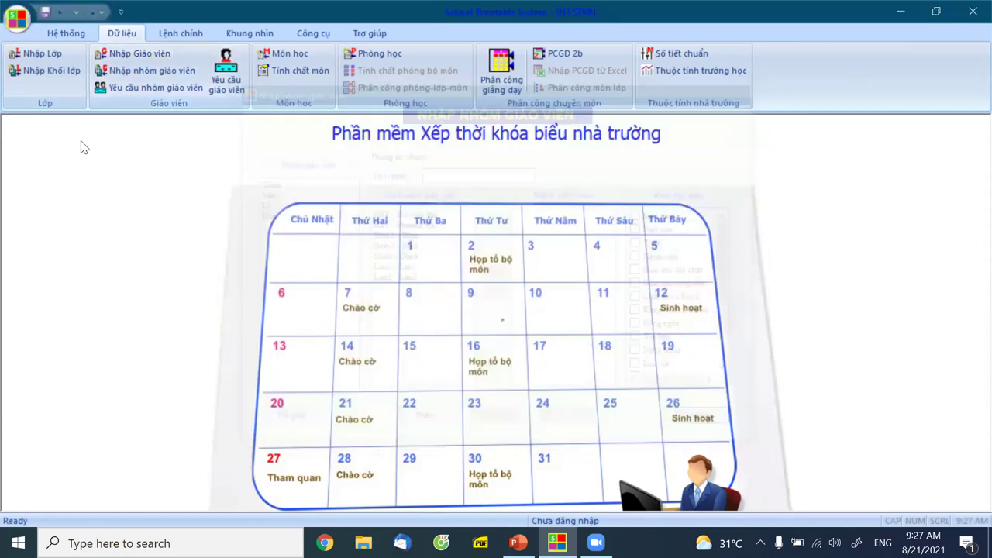
- Open the teacher group requirements for the Toán group and mark Friday morning (Thứ 6) period 1 as Họp
click(138, 91)
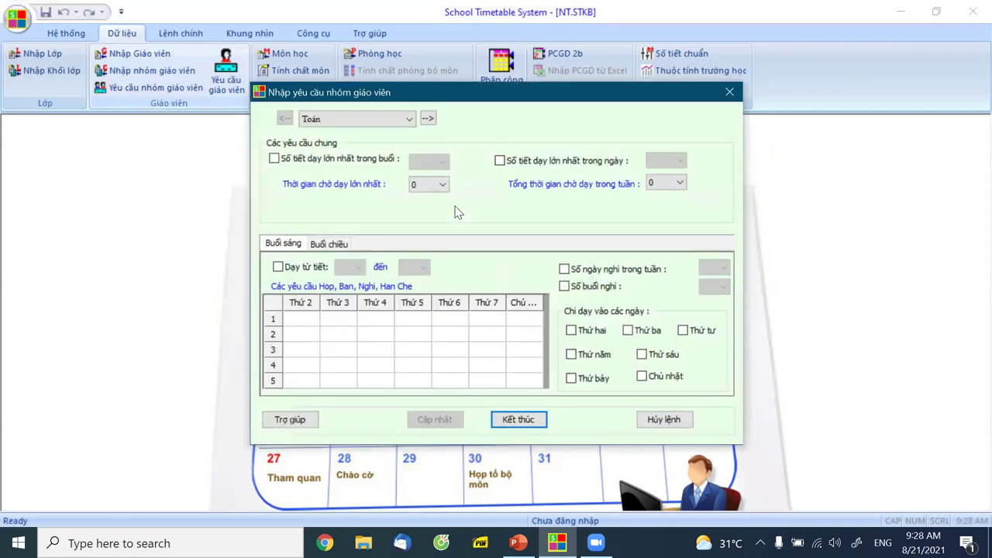
click(364, 118)
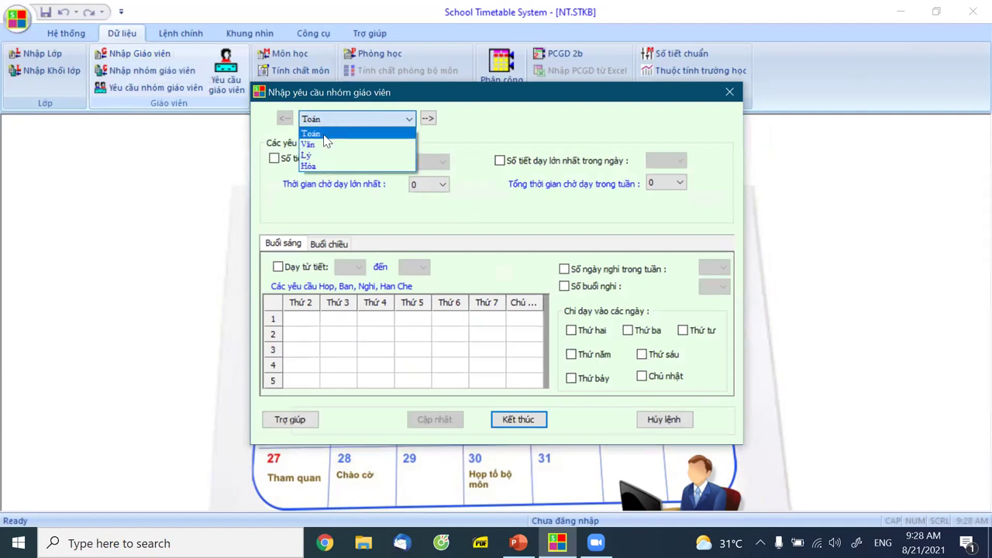
click(327, 135)
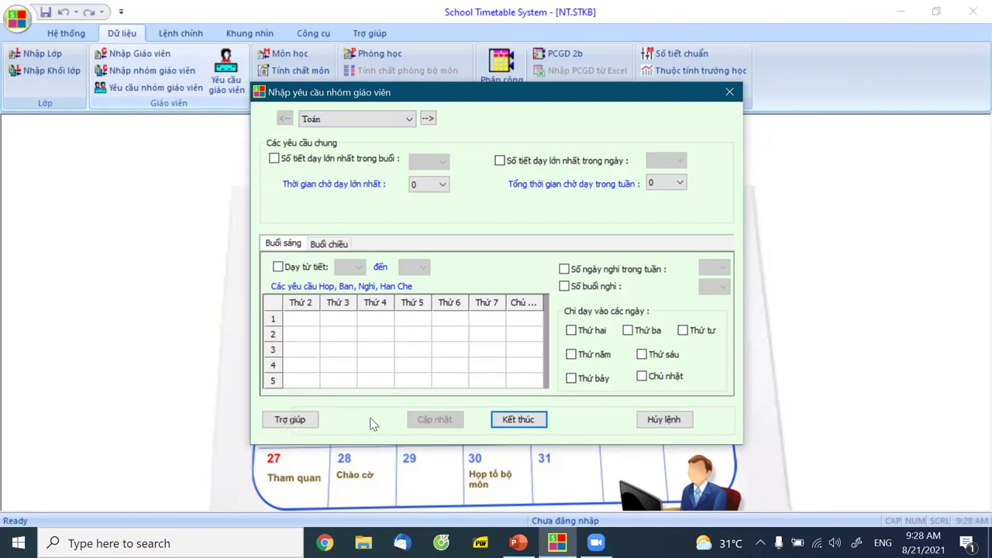
right_click(453, 320)
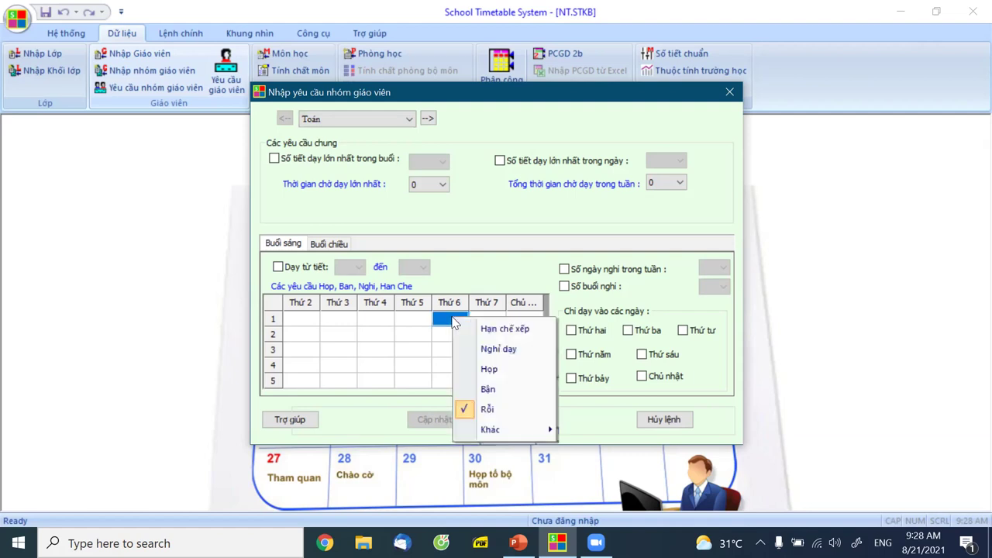
click(497, 373)
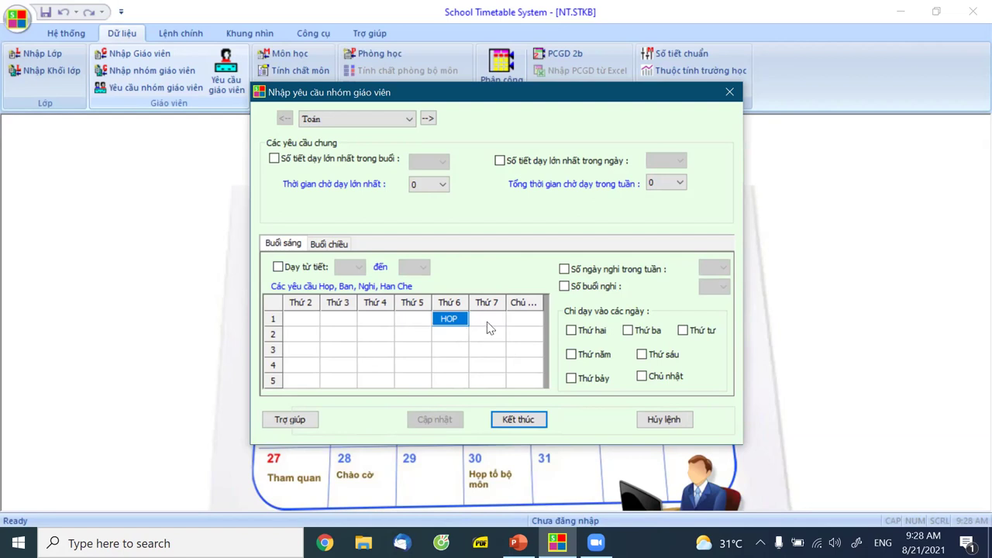
- Mark the Toán group's Saturday morning (Thứ 7) periods 1, 2 and 3 as Hạn chế xếp, Nghỉ dạy and Bận respectively
right_click(491, 323)
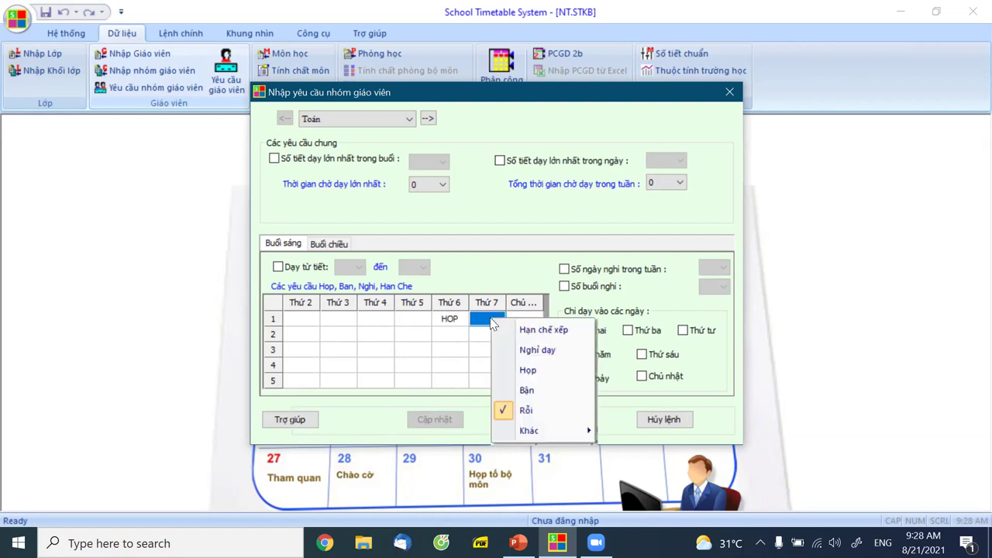
click(538, 331)
right_click(491, 334)
click(491, 335)
right_click(492, 336)
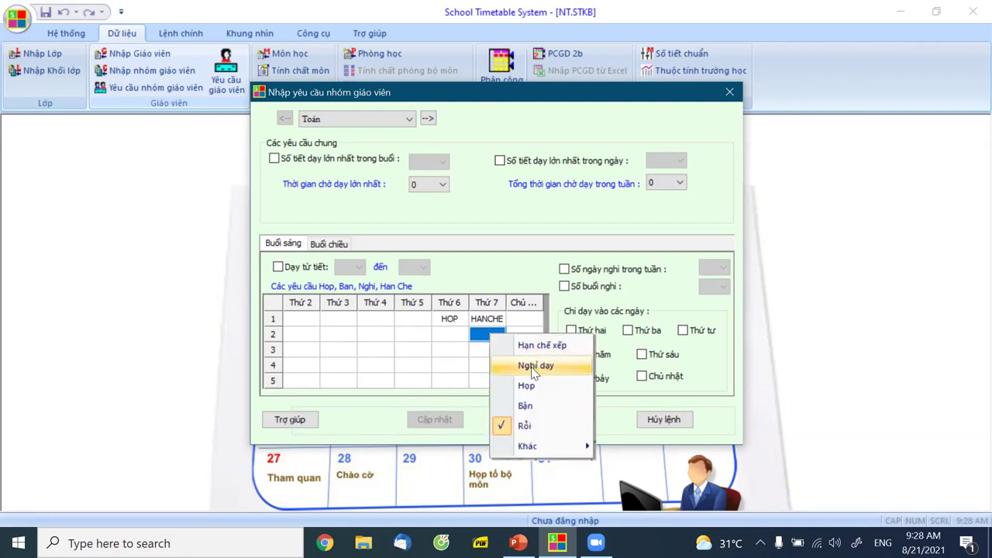
click(533, 366)
right_click(492, 349)
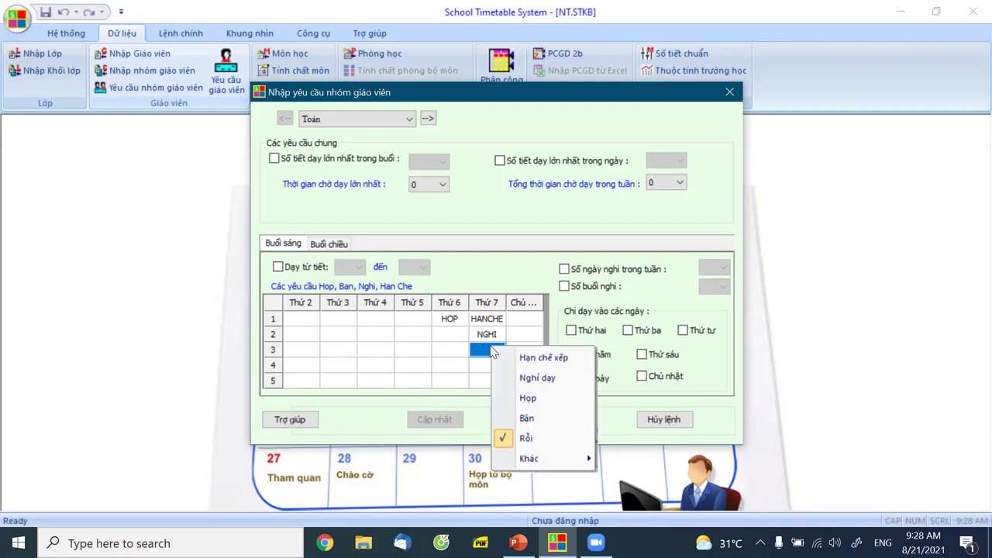
click(530, 418)
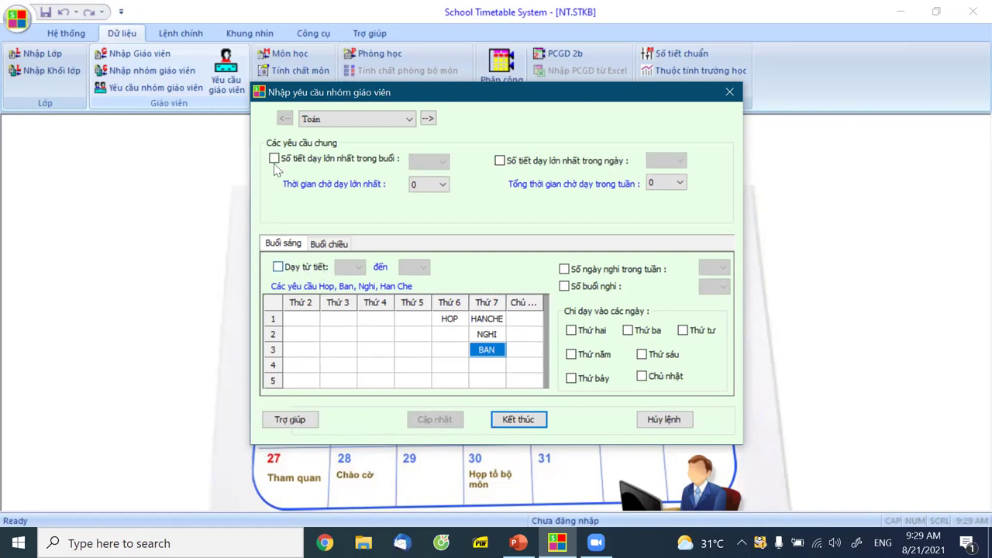
- Restrict the Toán group's morning teaching days to Thứ hai, Thứ ba, Thứ tư, Thứ năm and Thứ bảy, and finish the group requirements
click(572, 331)
click(627, 331)
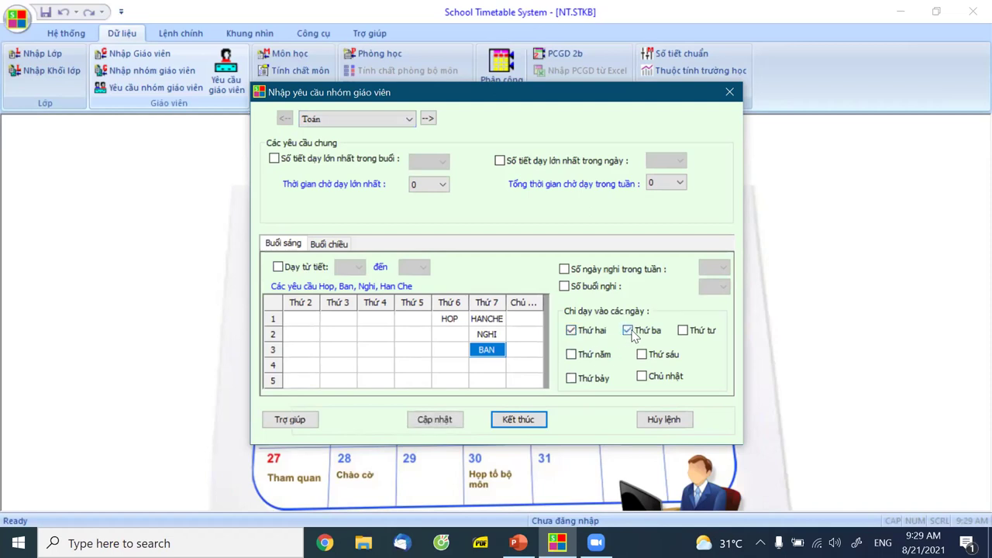
click(683, 331)
click(571, 354)
click(571, 378)
click(515, 419)
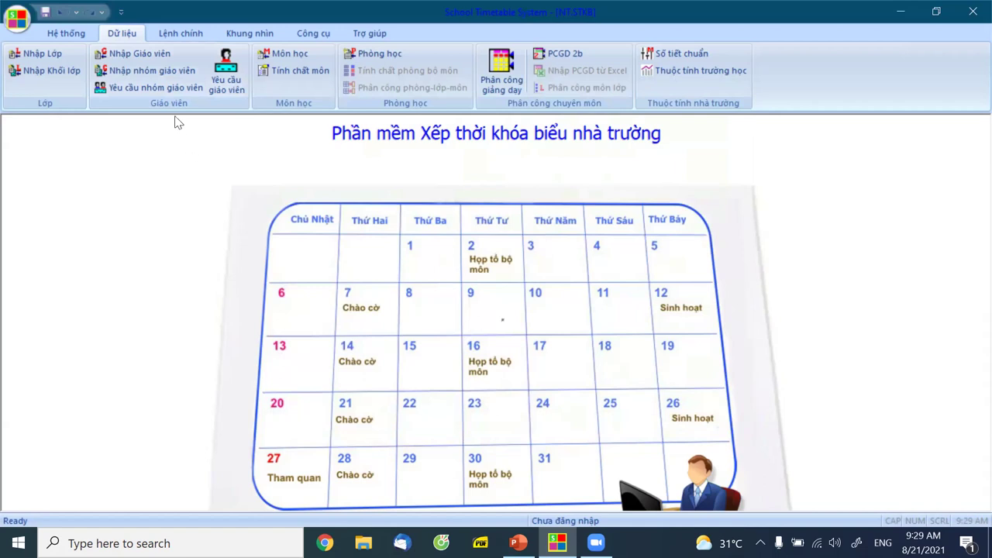
- Open the individual teacher requirements for the second listed teacher and limit morning teaching to periods 2 through 5
click(226, 83)
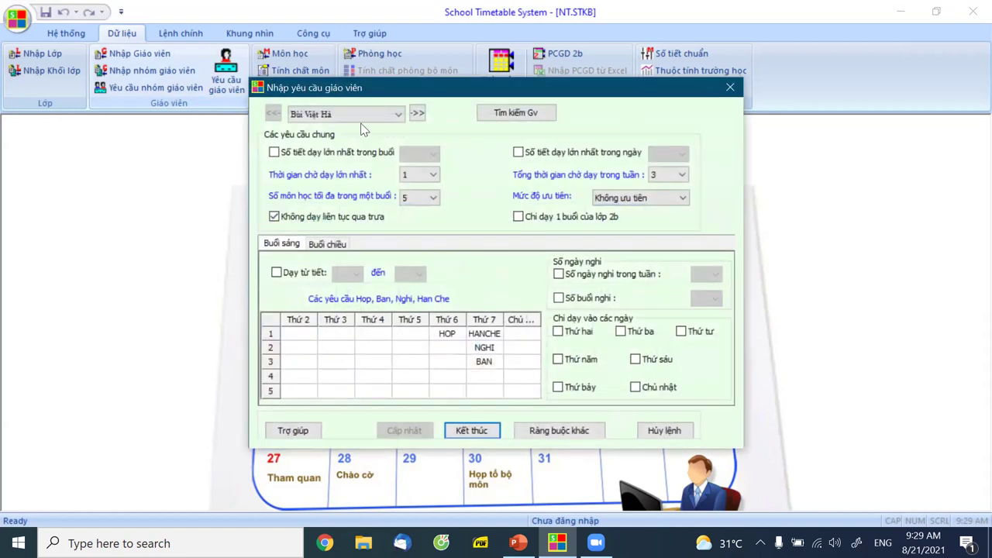
click(356, 115)
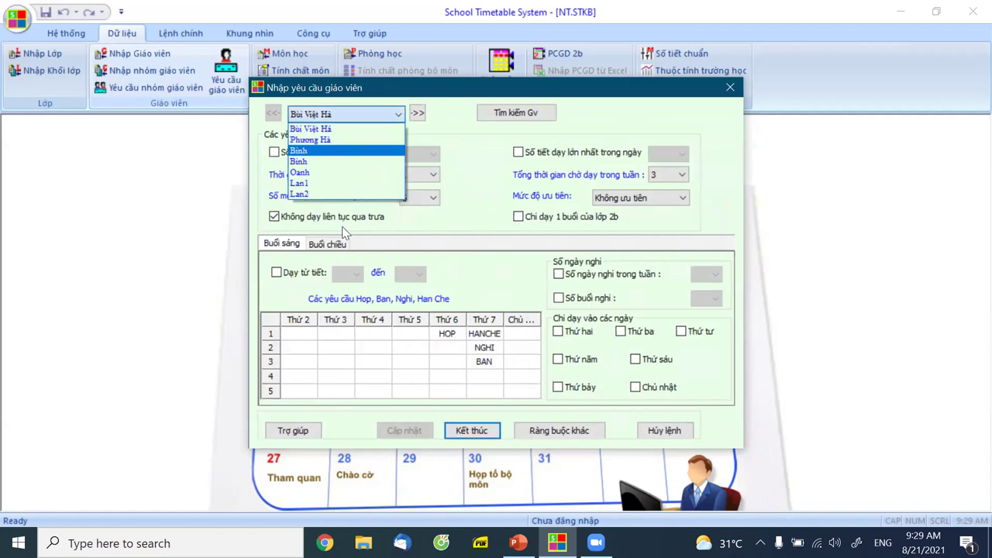
click(309, 139)
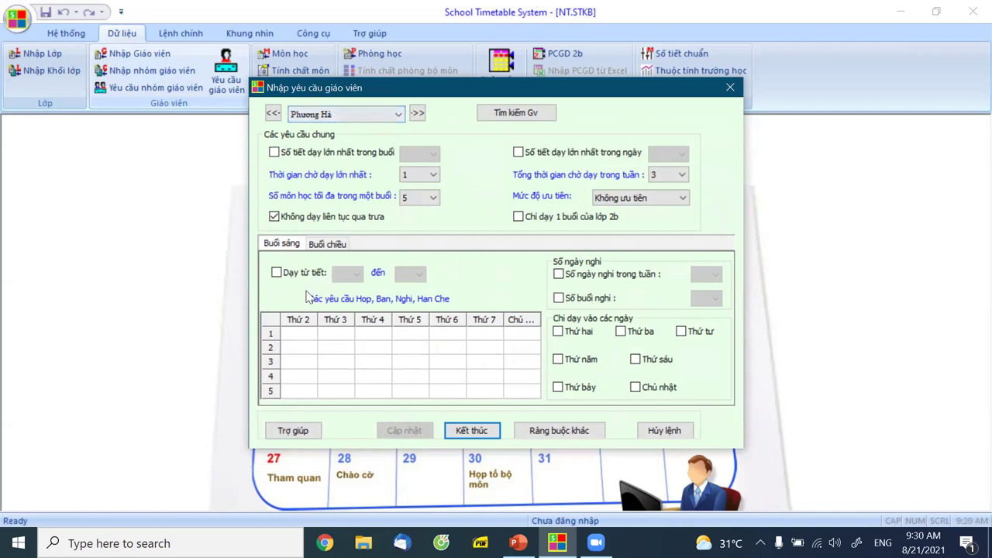
click(276, 273)
click(345, 274)
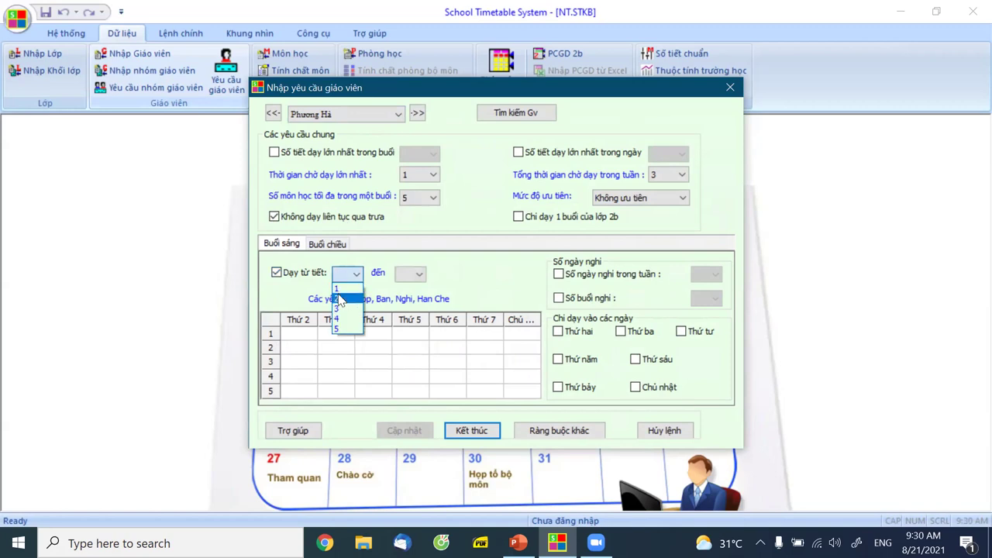
click(339, 298)
click(415, 274)
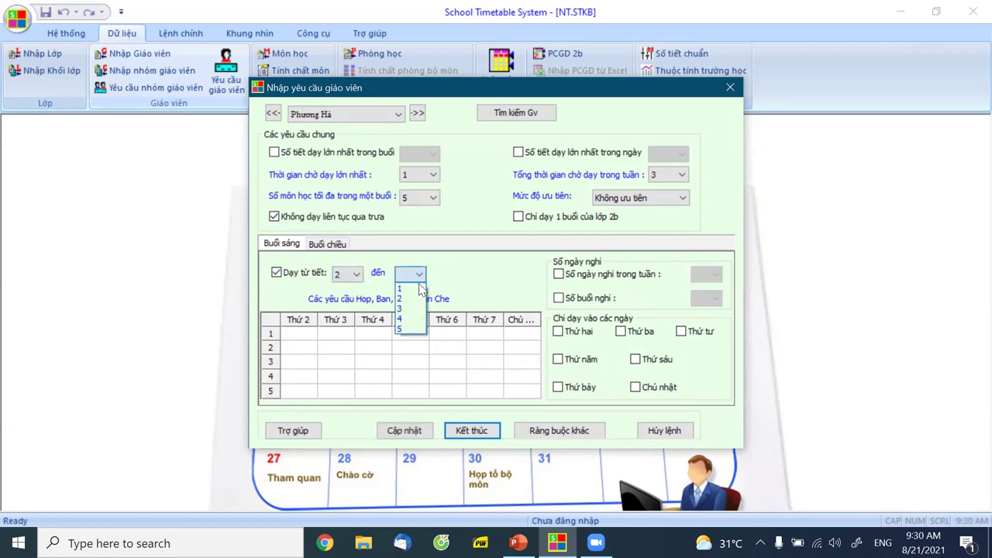
click(412, 330)
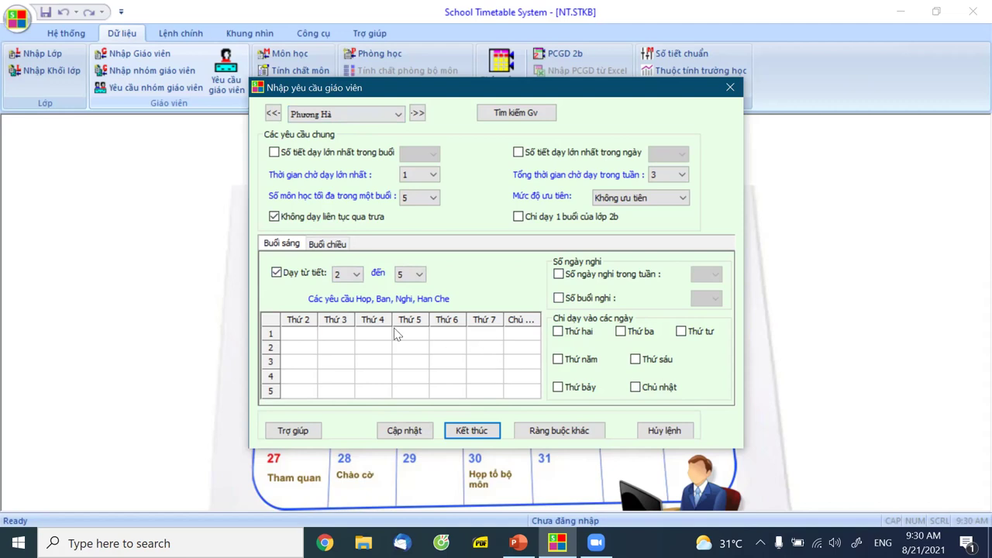
- In this teacher's afternoon requirements, mark Saturday (Thứ 7) period 1 as Hạn chế xếp and periods 2 and 3 as Nghỉ dạy
click(330, 244)
click(294, 246)
click(329, 245)
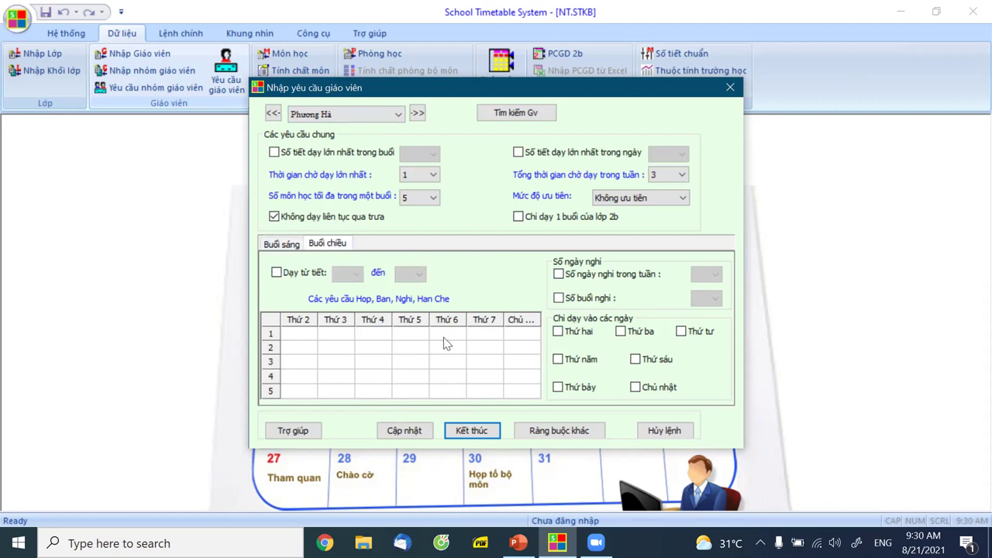
right_click(482, 336)
click(483, 341)
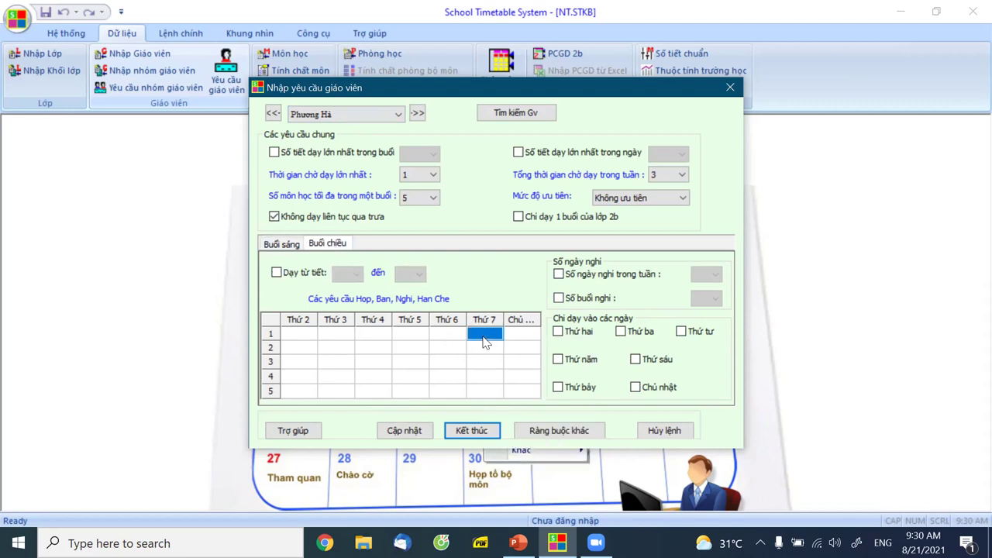
right_click(483, 341)
click(523, 349)
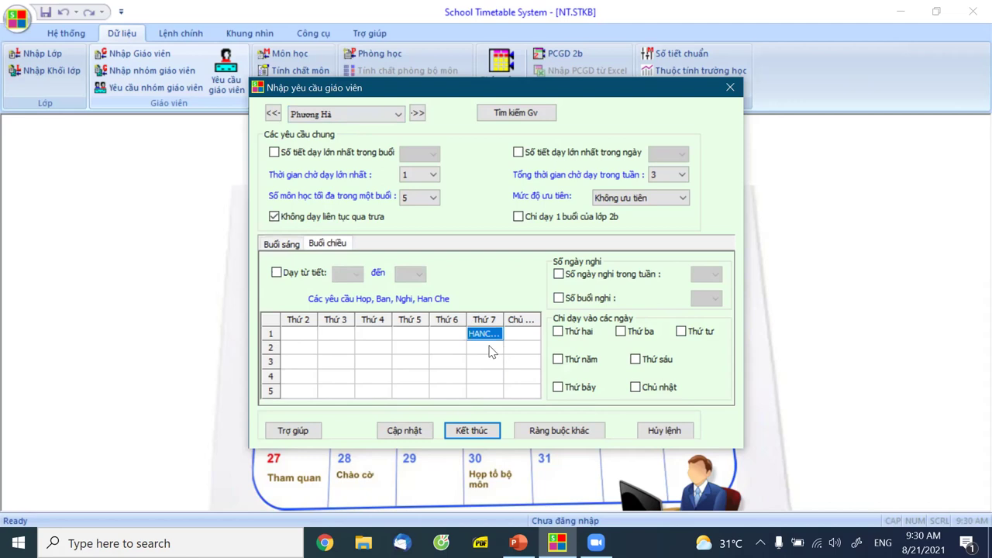
right_click(487, 346)
click(521, 379)
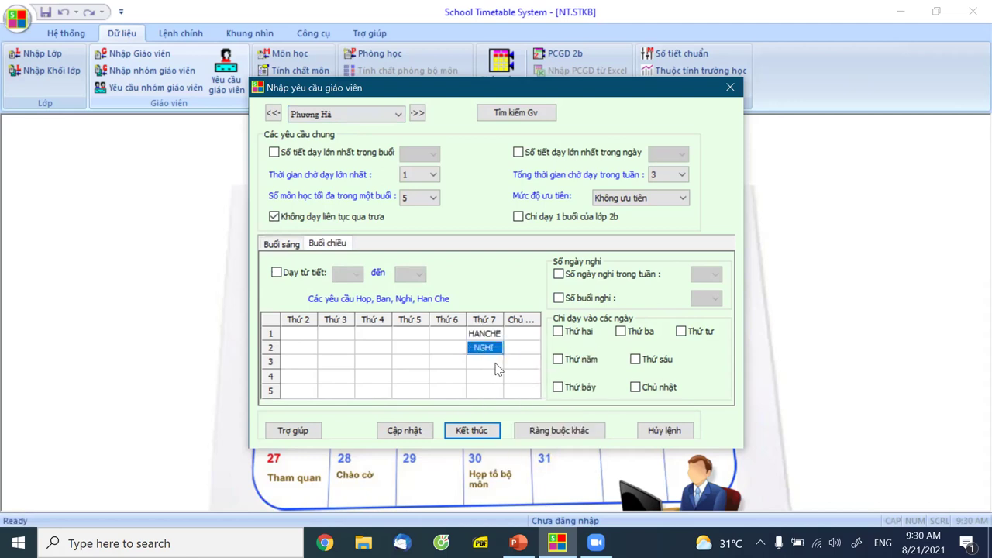
right_click(494, 363)
key(Escape)
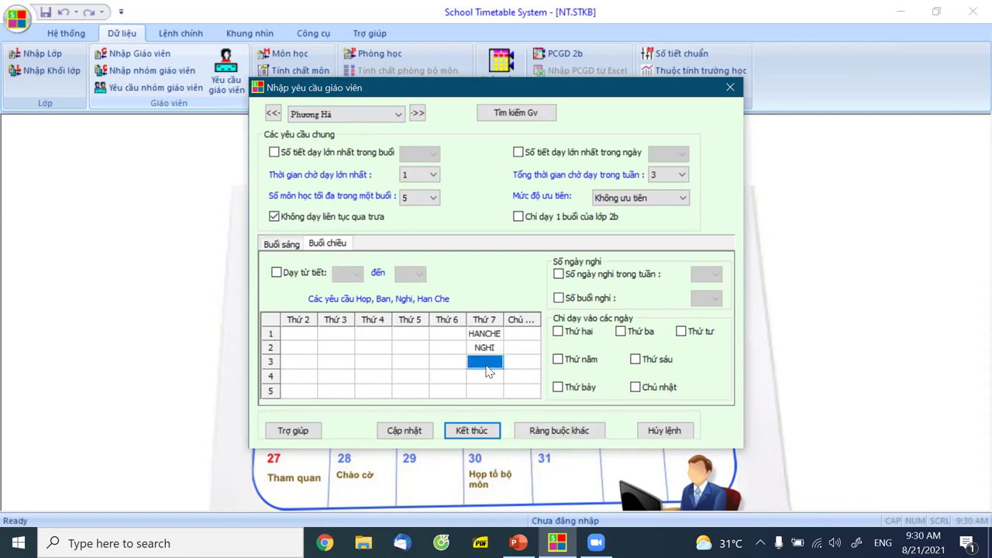
right_click(486, 364)
click(525, 399)
- Mark this teacher's Saturday afternoon (Thứ 7) period 4 as Họp
right_click(485, 376)
key(Escape)
right_click(485, 378)
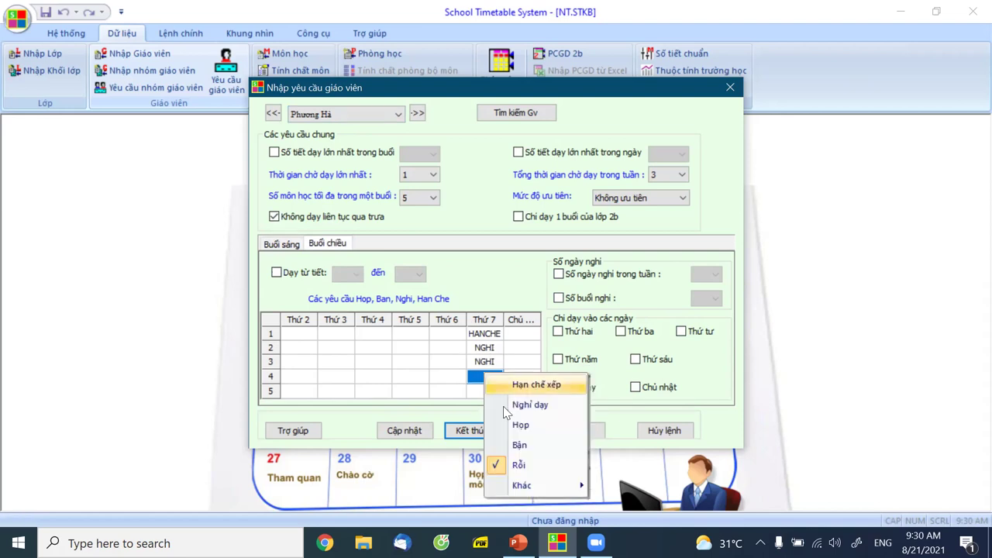
click(521, 439)
click(558, 431)
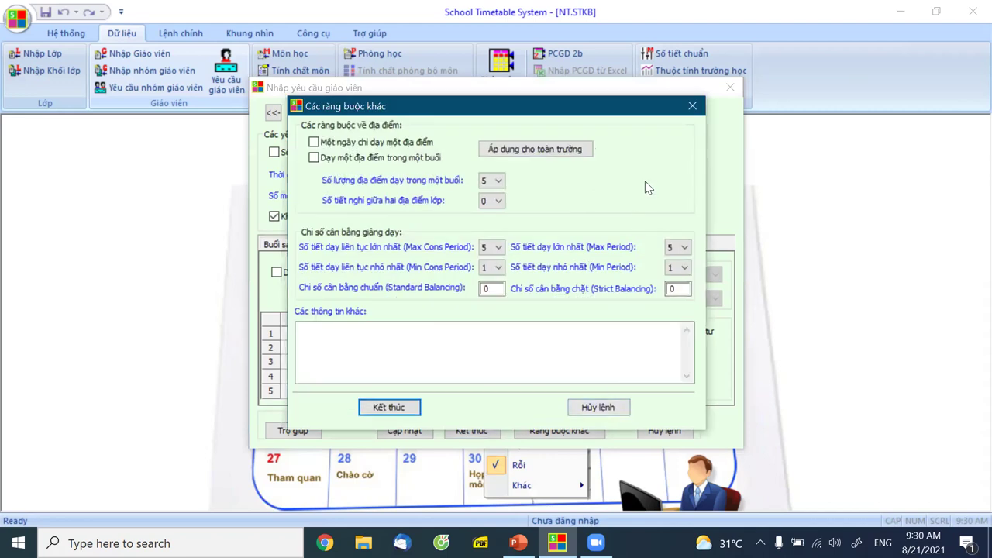
click(691, 106)
right_click(482, 378)
click(510, 425)
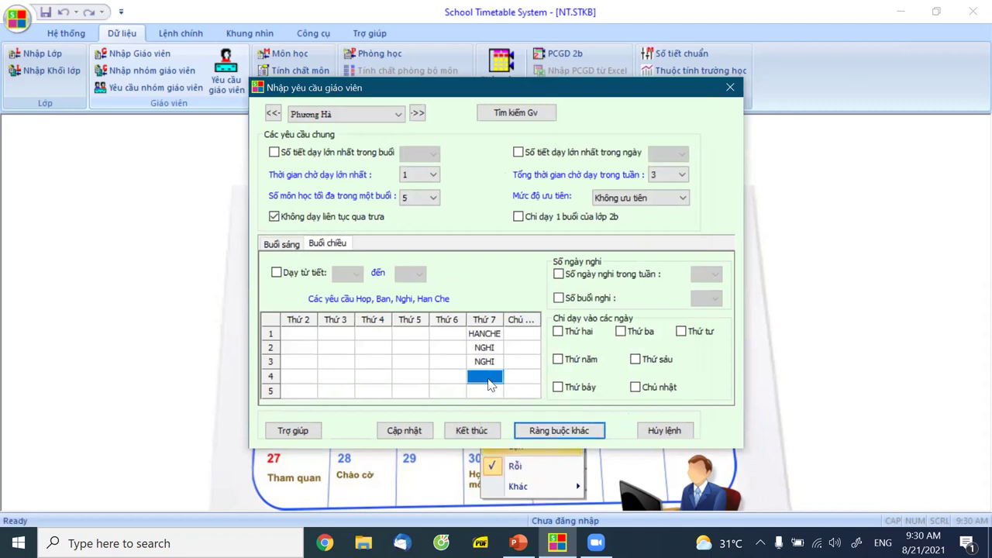
right_click(484, 376)
click(512, 426)
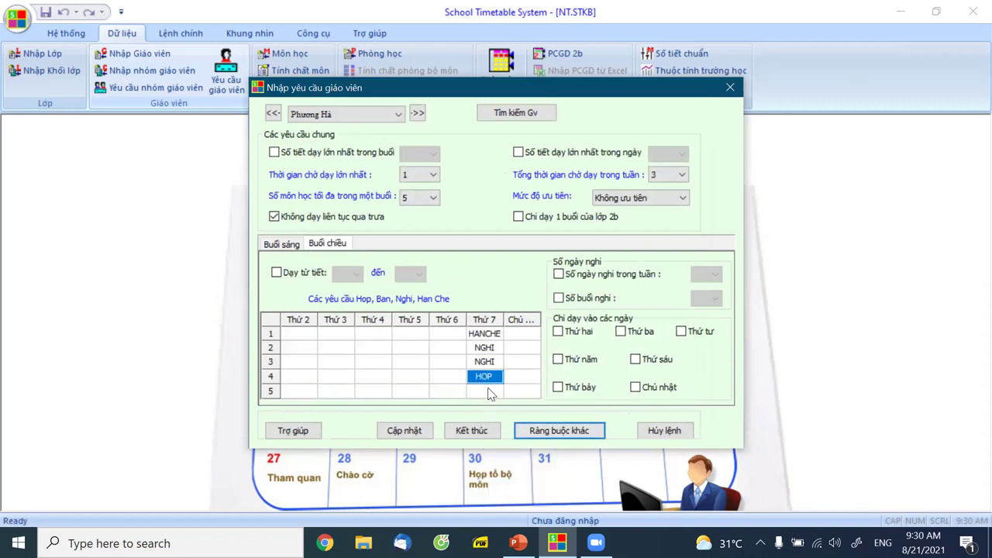
- Mark this teacher's Saturday afternoon (Thứ 7) period 5 as Hạn chế xếp, then cancel out of the teacher requirements
click(488, 390)
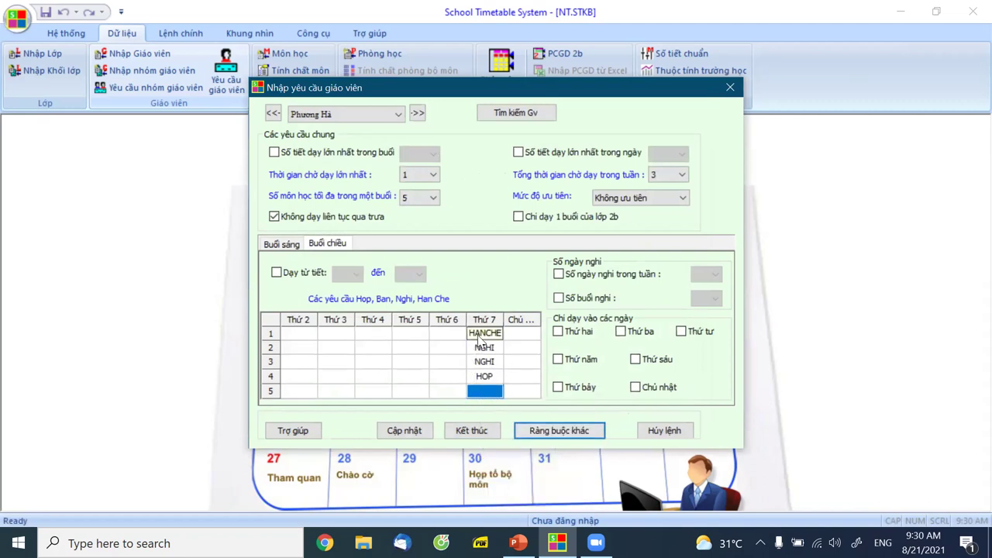
right_click(488, 393)
click(523, 402)
click(488, 378)
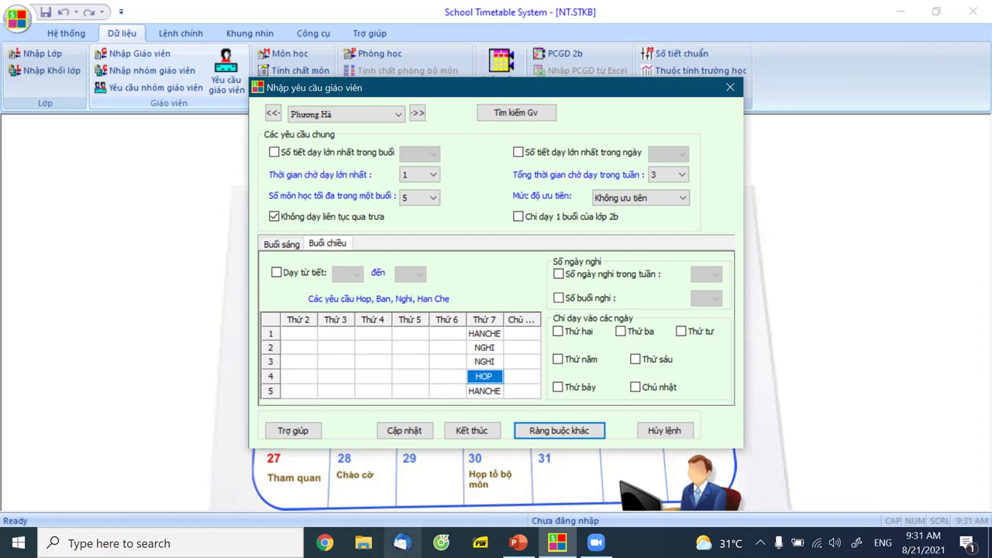
click(665, 431)
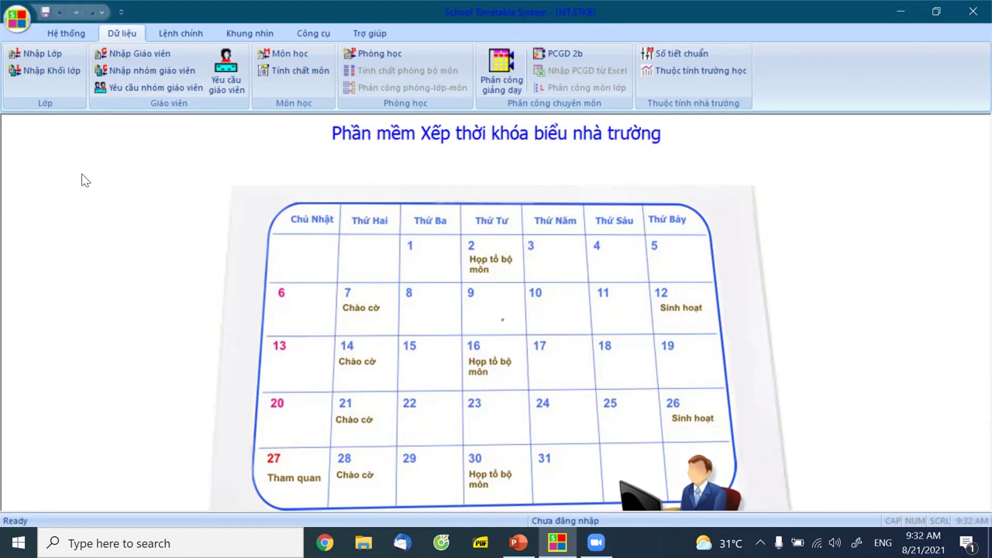
- View the standard period distribution for the THCS level, including the subjects at the end of the table
click(67, 34)
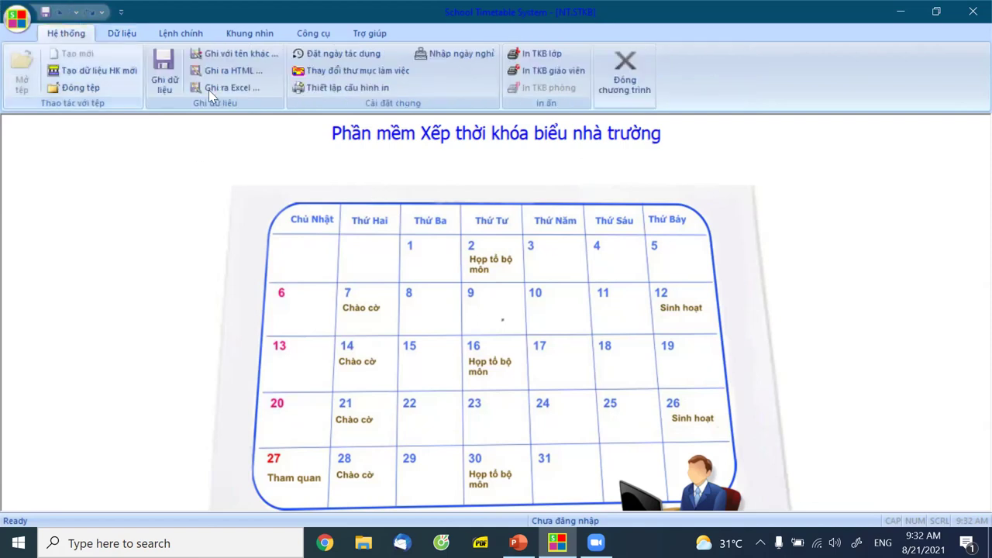
click(180, 34)
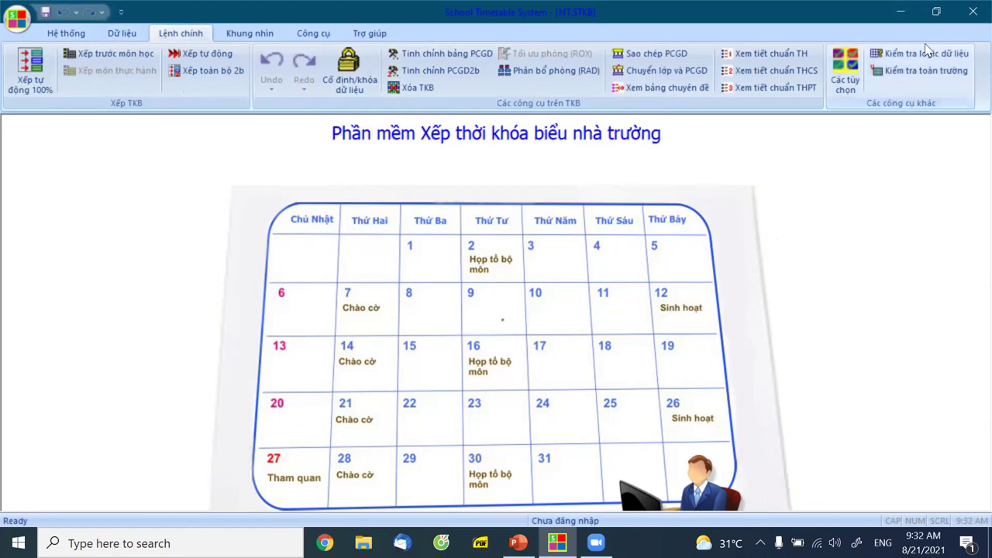
click(756, 72)
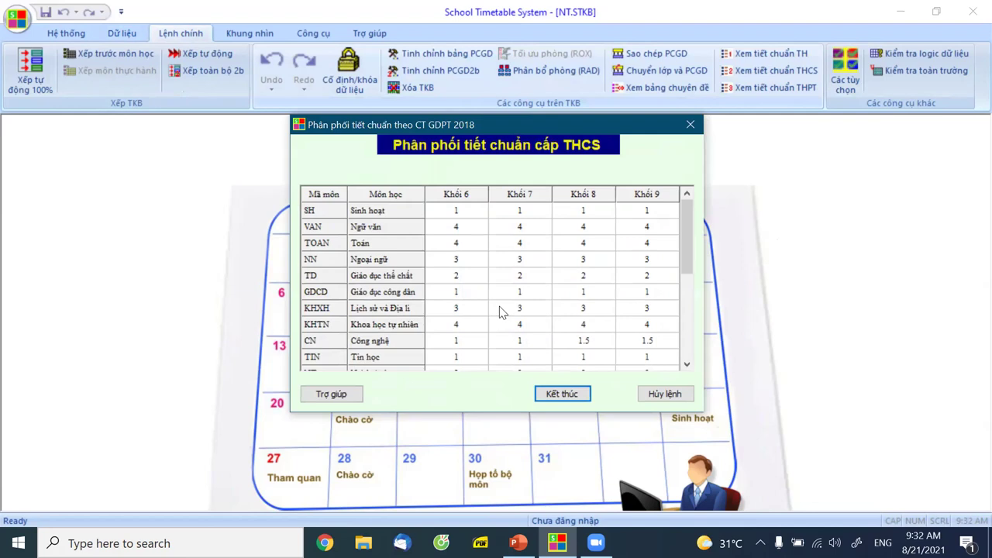
drag(683, 249, 693, 359)
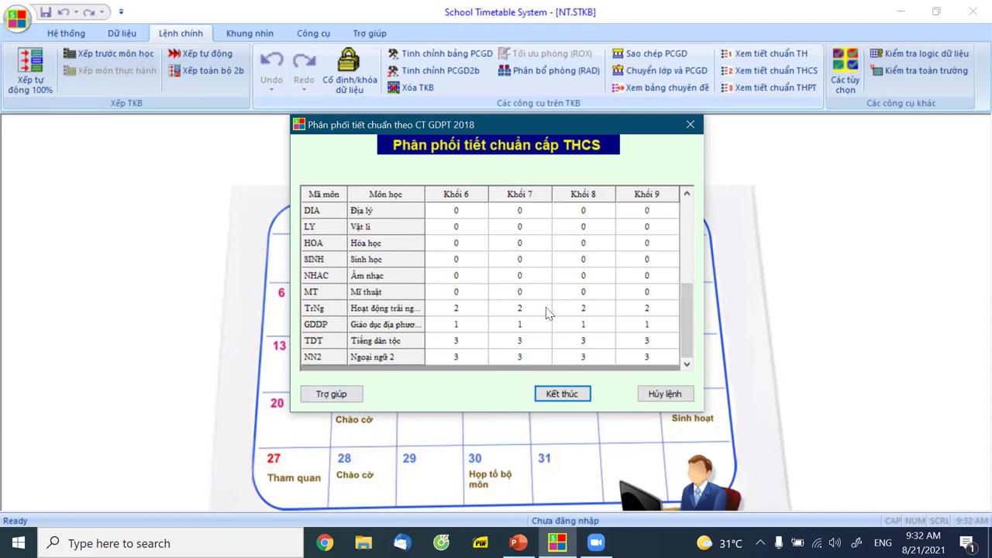
- Review the first subjects of the THCS standard period distribution, such as Ngữ văn and Toán, and close the table
drag(686, 325, 687, 241)
drag(436, 233, 424, 228)
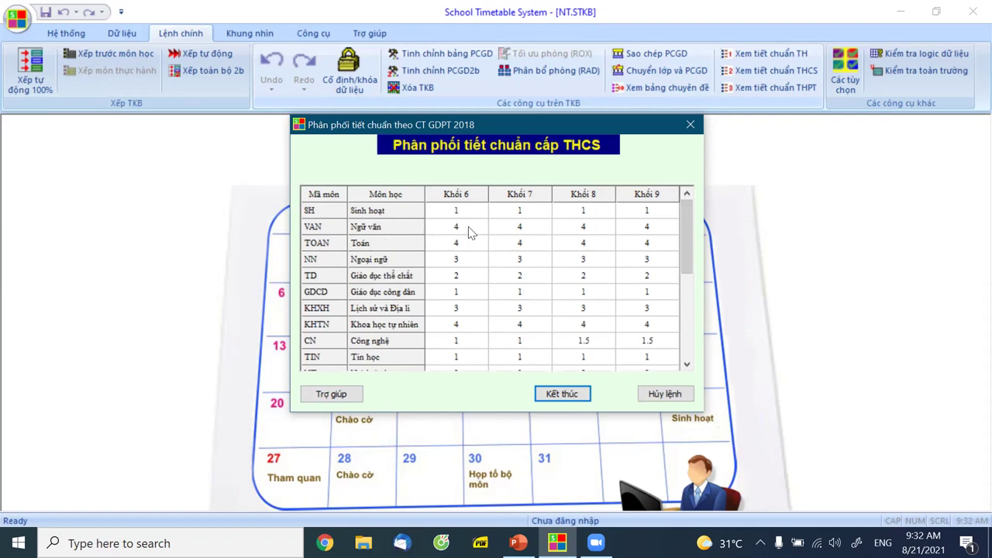
click(665, 395)
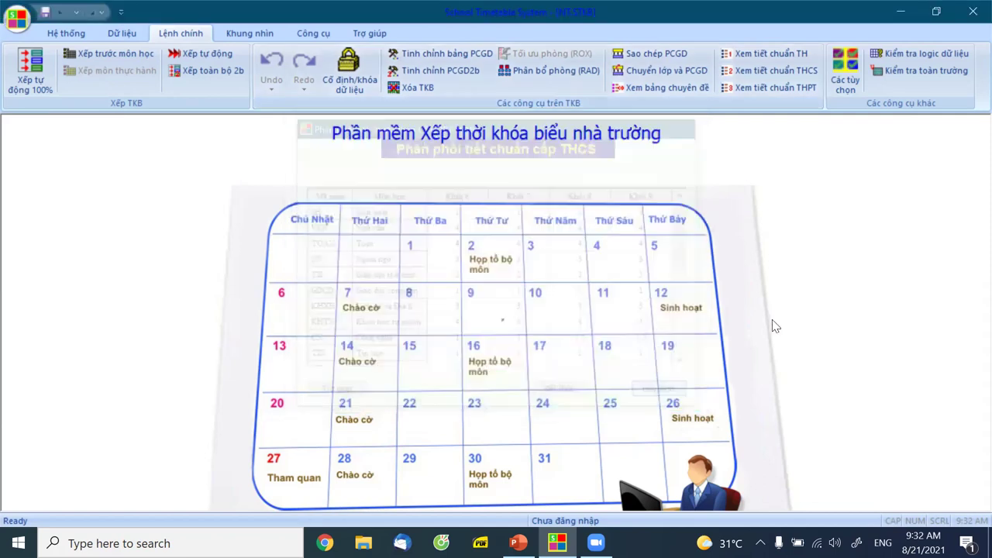
- View the standard period distribution for the THPT level through the last subjects, and close it
click(769, 87)
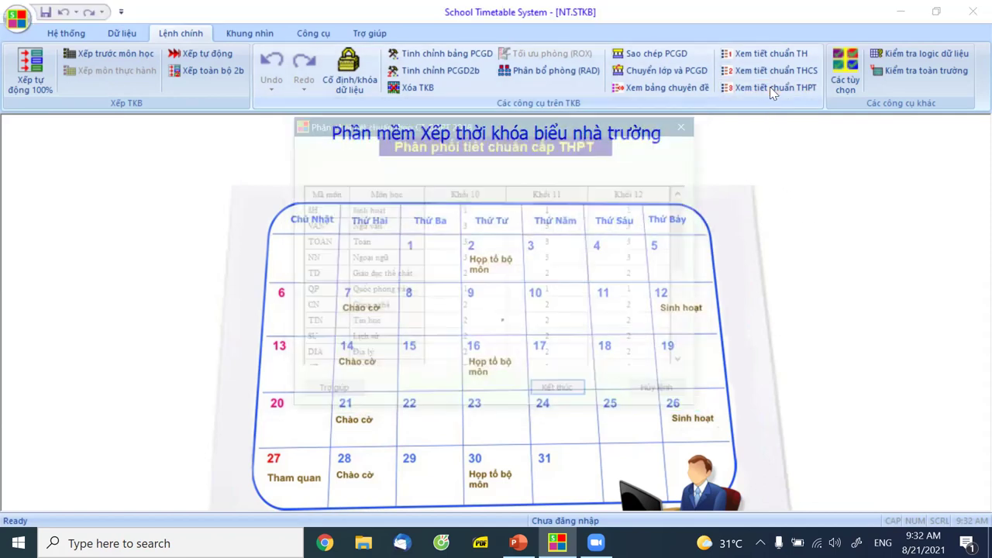
scroll(554, 228, down, 4)
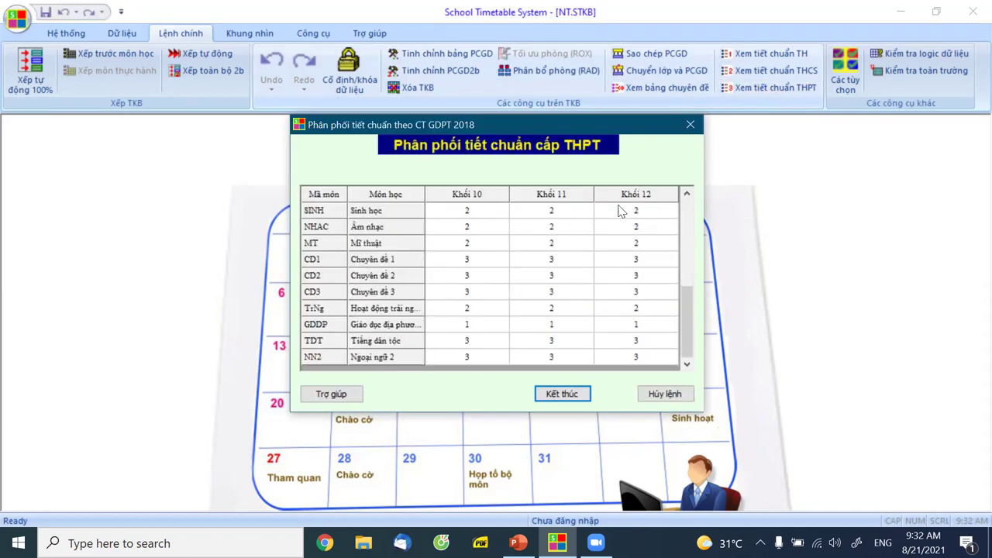
click(690, 125)
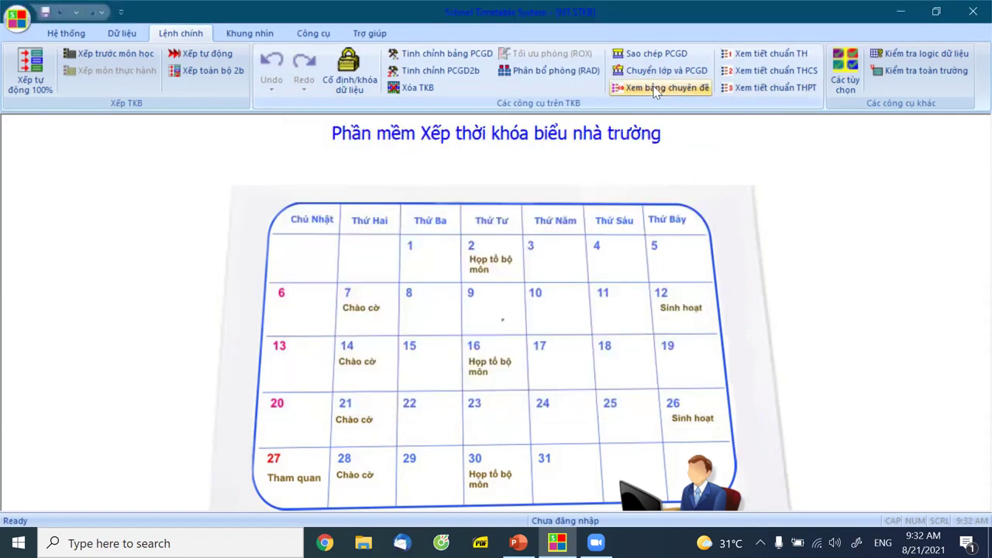
- View the list of THPT subject special topics (chuyên đề) down to the music topics, and close it
click(655, 90)
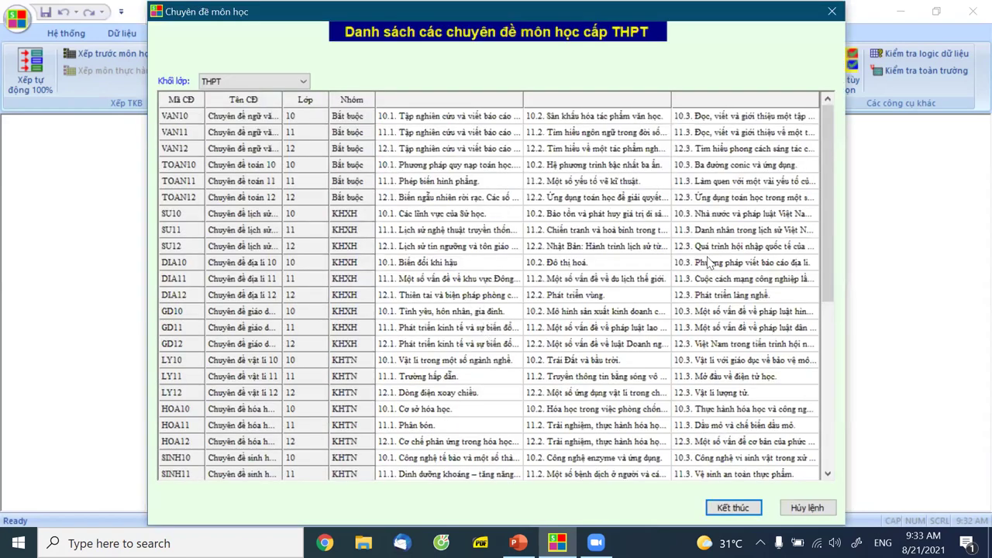
scroll(797, 341, down, 3)
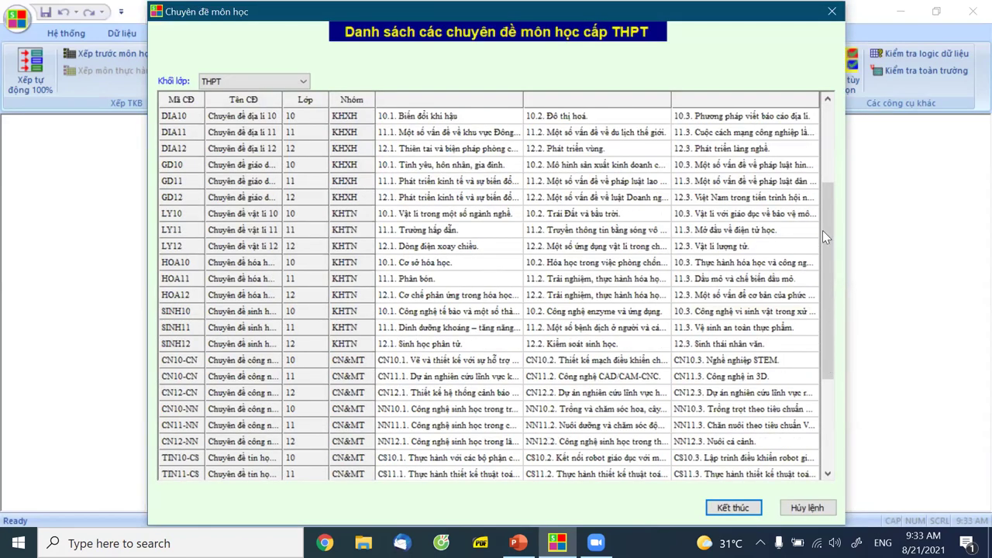
scroll(825, 334, down, 3)
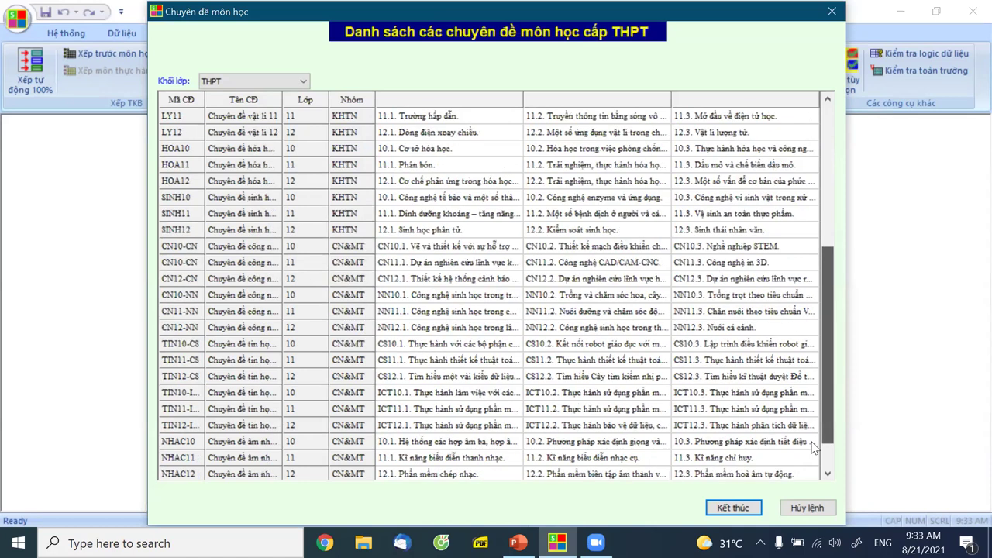
click(808, 507)
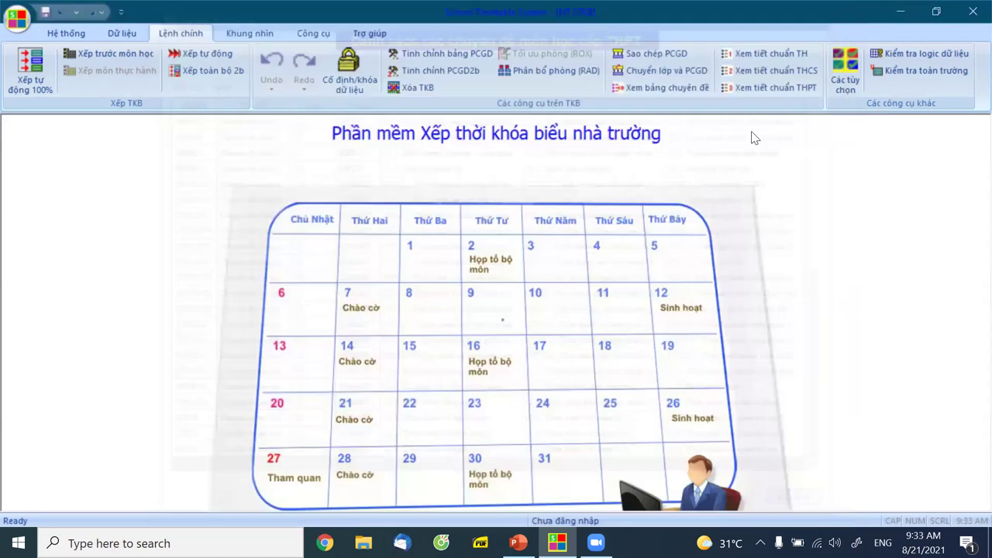
- View the Tiểu học standard period distribution and the standard periods per subject for the Cơ bản program
click(778, 57)
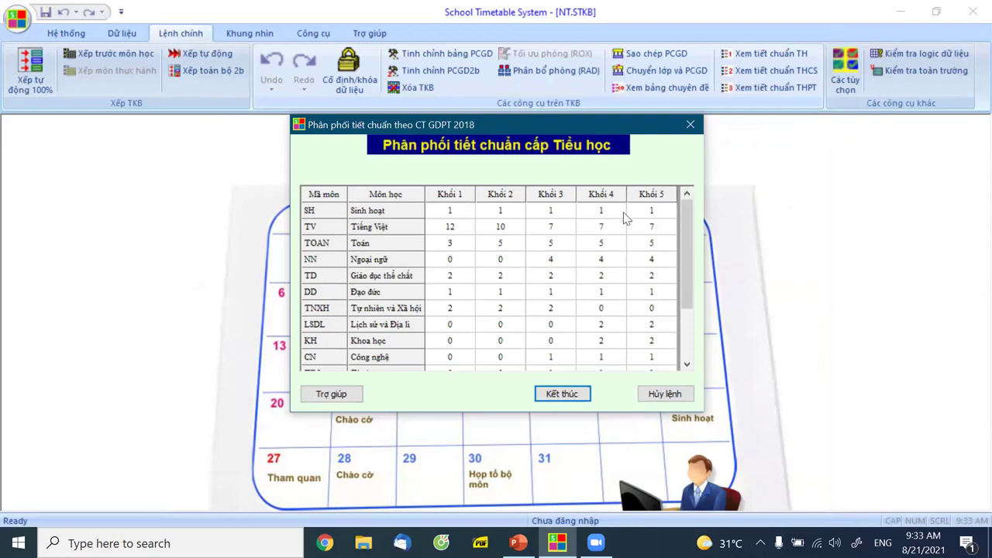
click(690, 124)
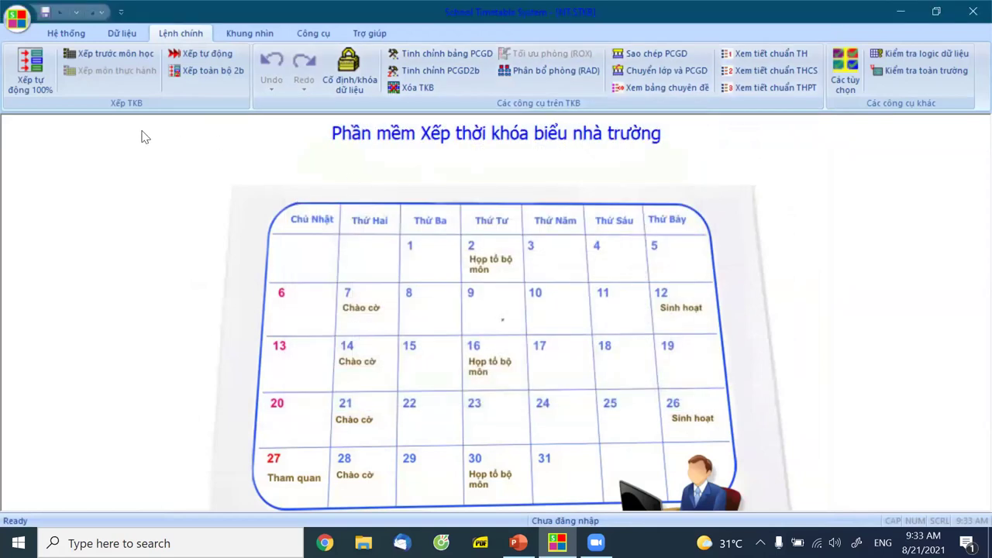
click(121, 33)
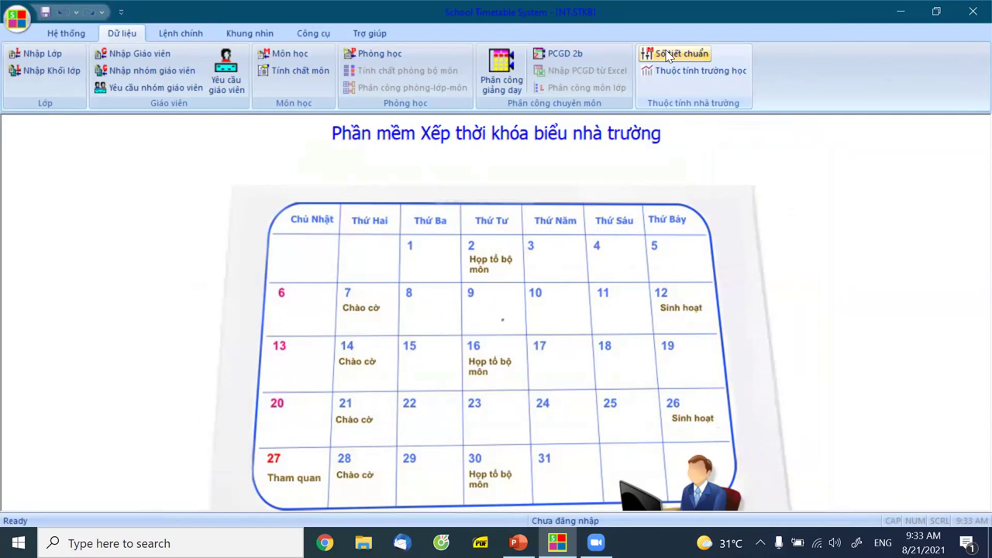
click(666, 56)
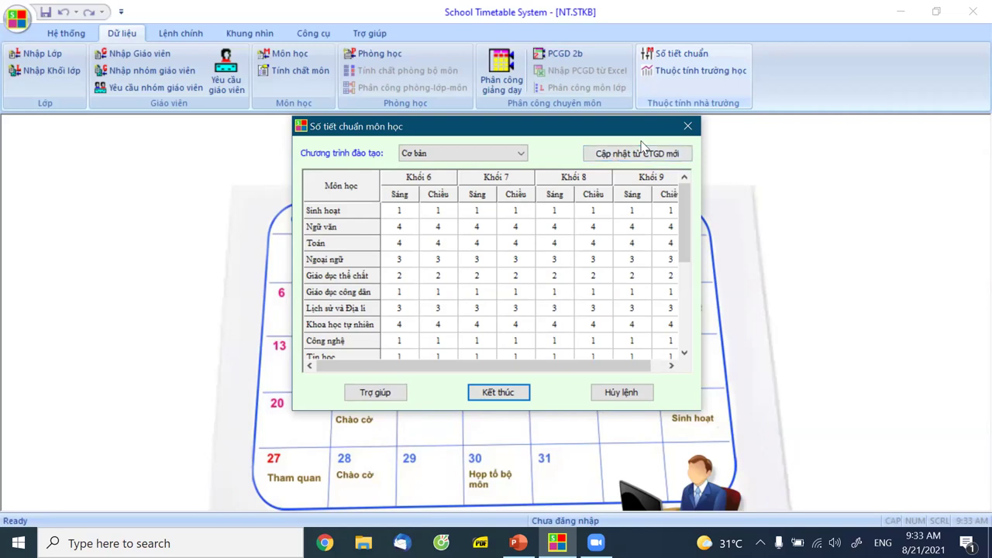
click(621, 392)
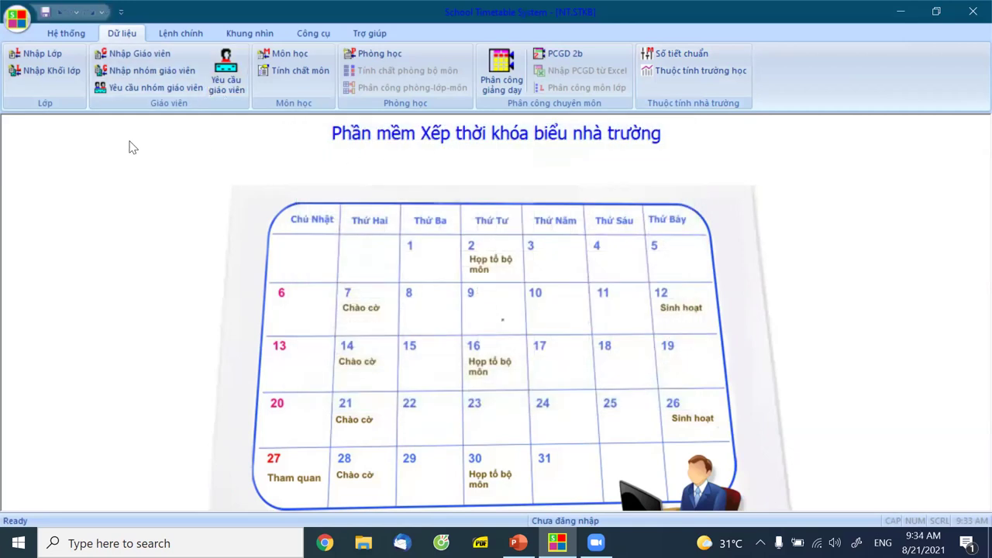
- Open the morning teaching assignment table (Phân công giảng dạy) with entry by grade level
click(67, 33)
click(117, 35)
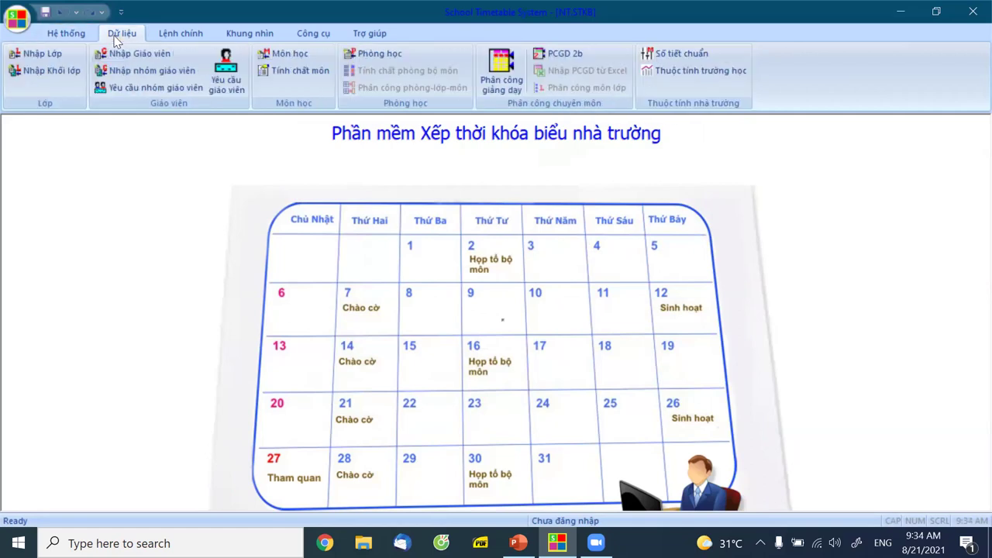
click(499, 68)
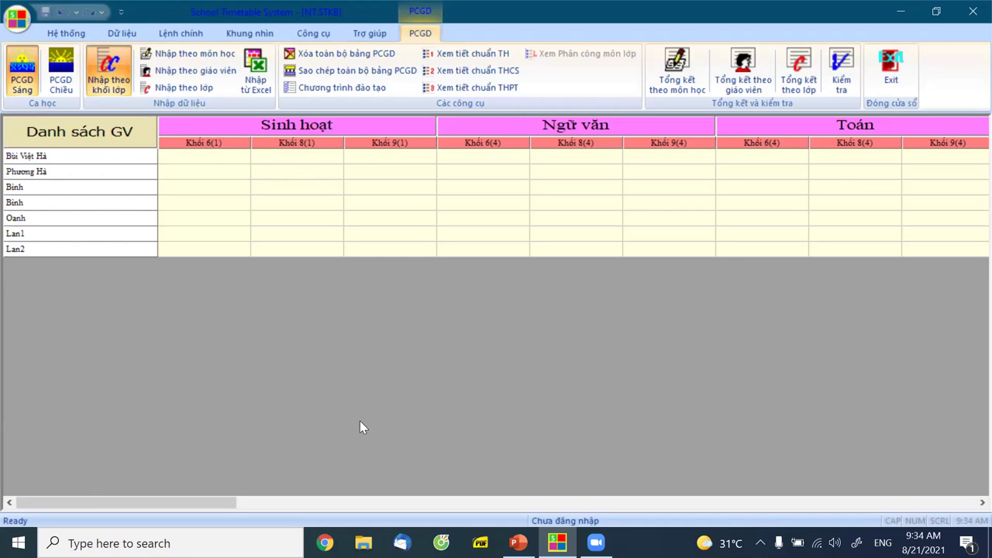
drag(215, 498, 383, 353)
- Limit the teacher list in the assignment table to the Toán teacher group
right_click(81, 139)
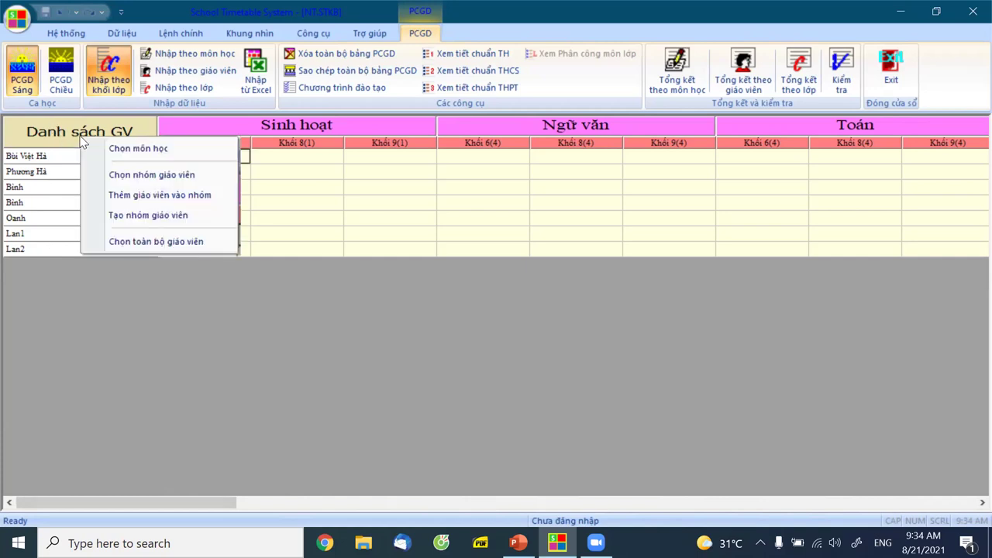
click(141, 177)
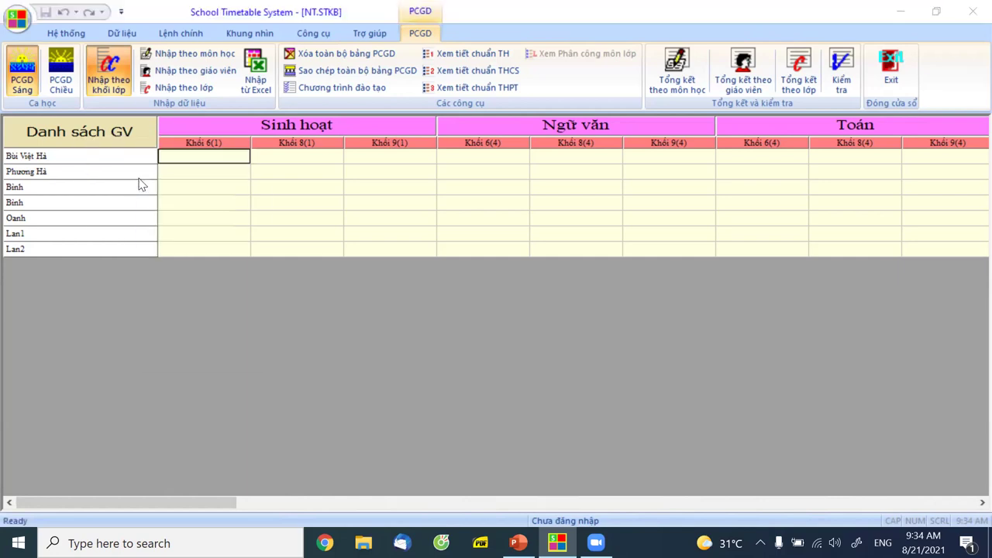
click(161, 216)
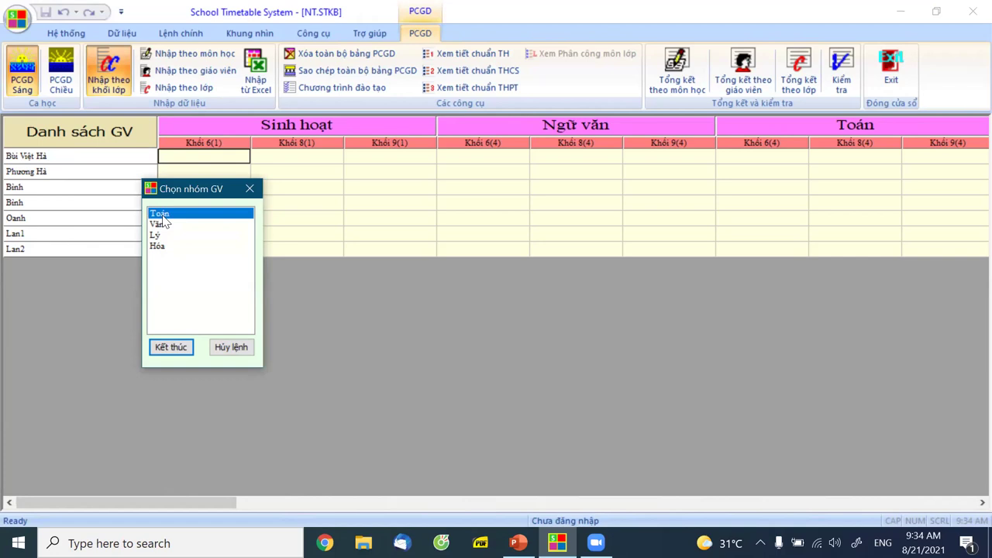
click(172, 347)
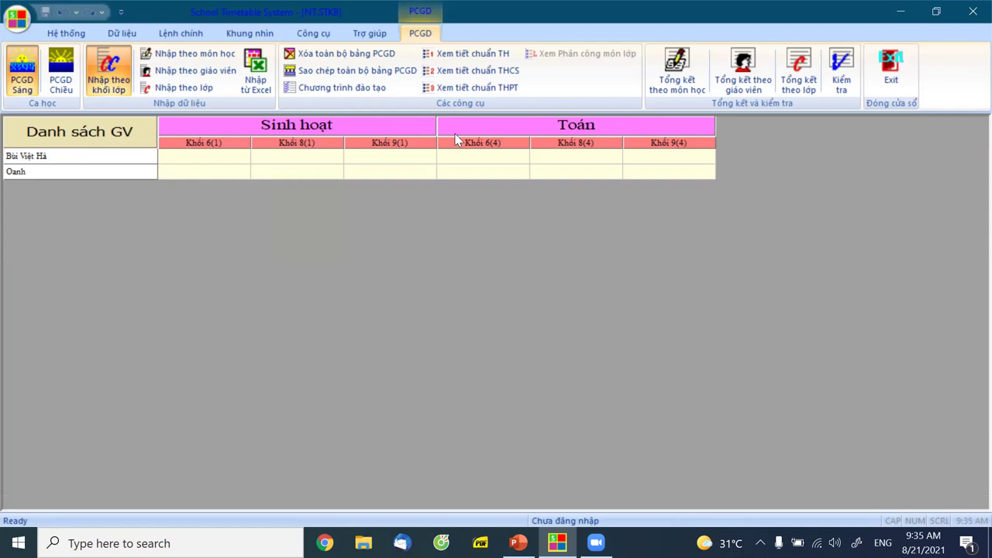
- Assign class 6A to the first teacher for Sinh hoạt in Khối 6
right_click(186, 161)
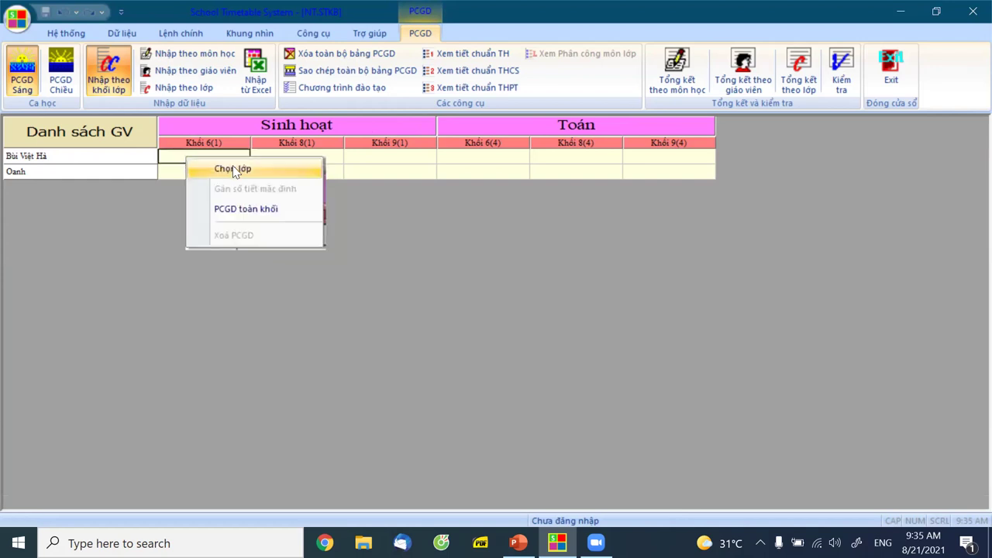
click(233, 168)
click(433, 168)
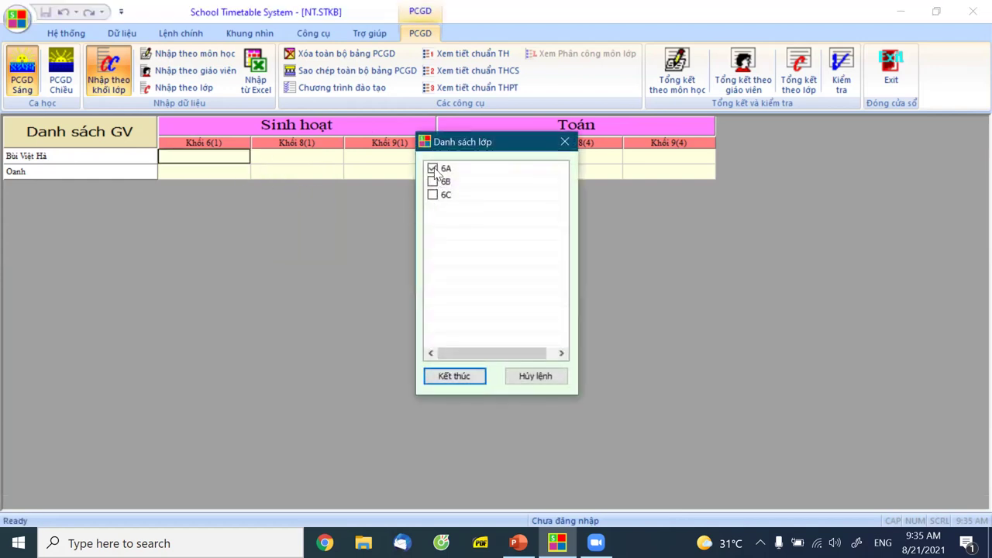
click(463, 379)
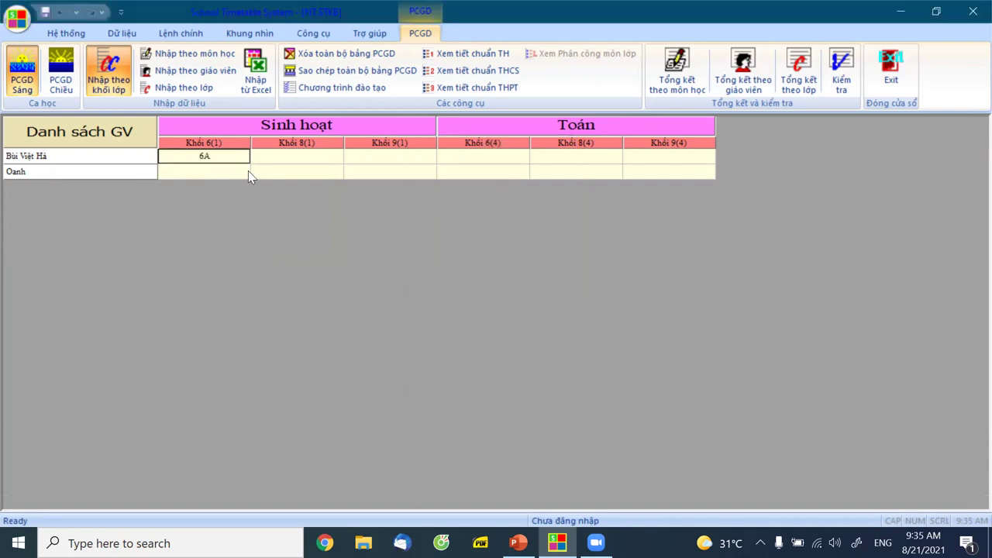
right_click(381, 159)
click(399, 165)
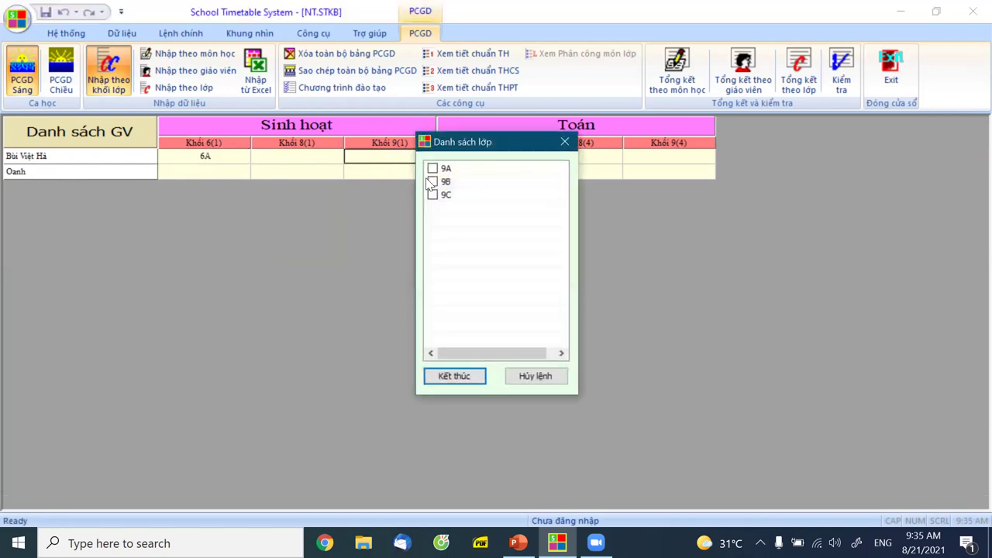
click(519, 377)
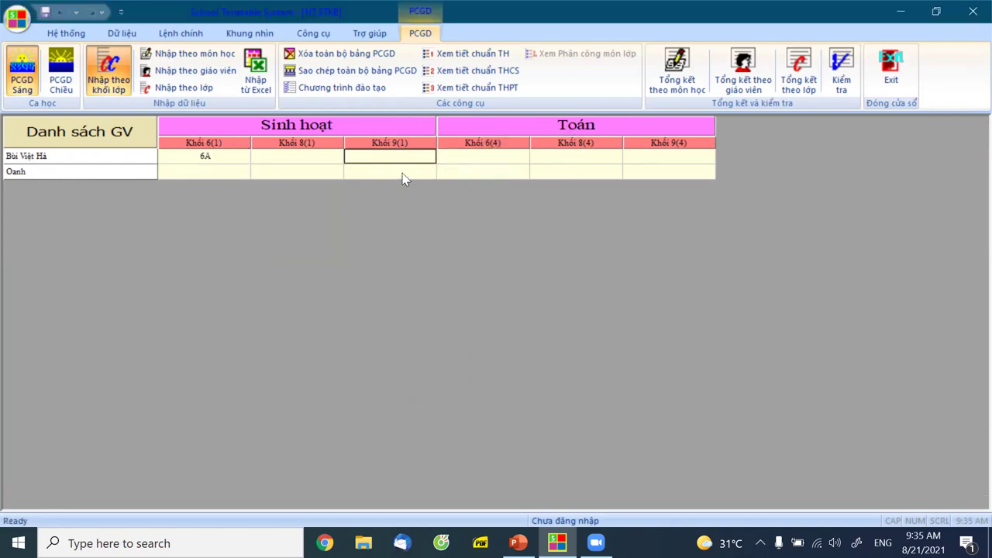
- Assign class 9C to the second teacher for Sinh hoạt in Khối 9
right_click(397, 173)
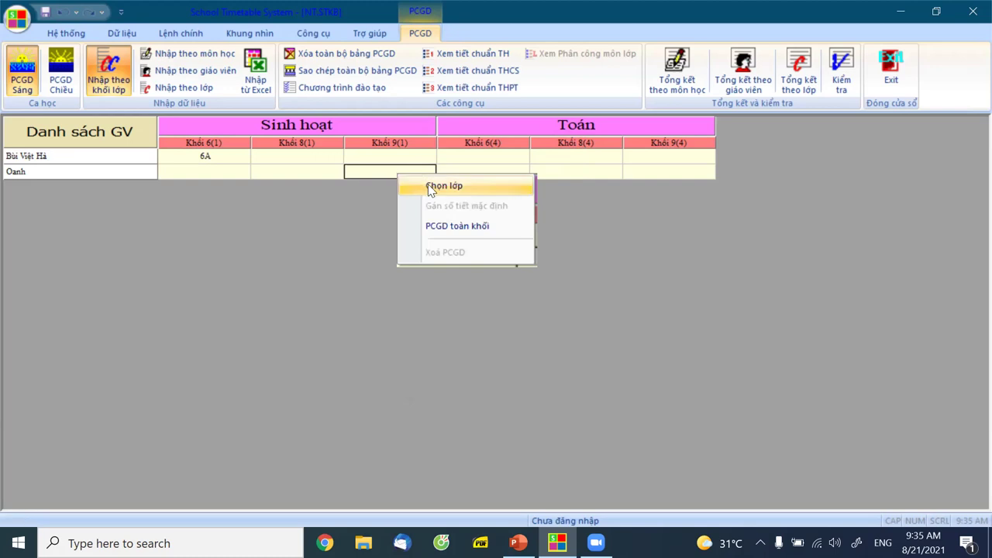
click(431, 187)
click(433, 195)
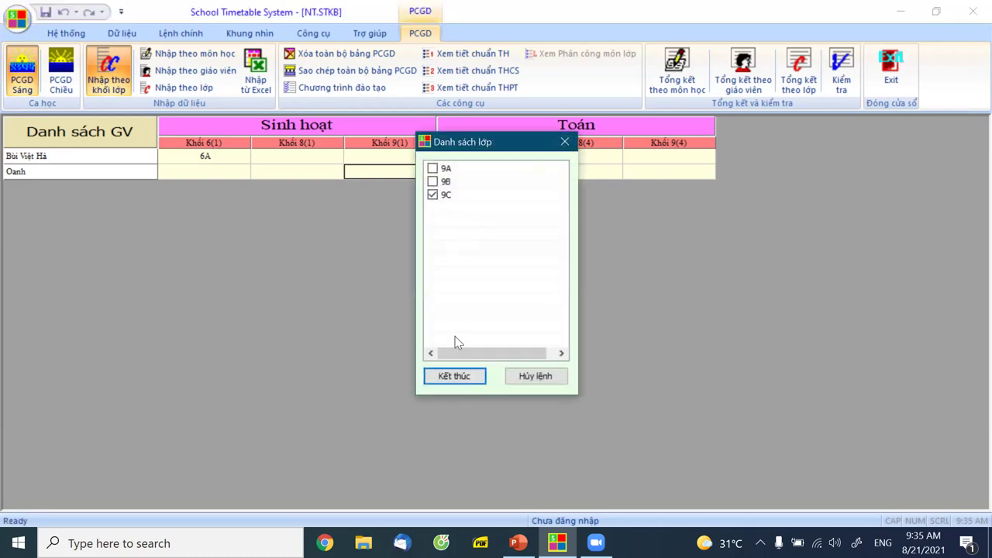
click(454, 375)
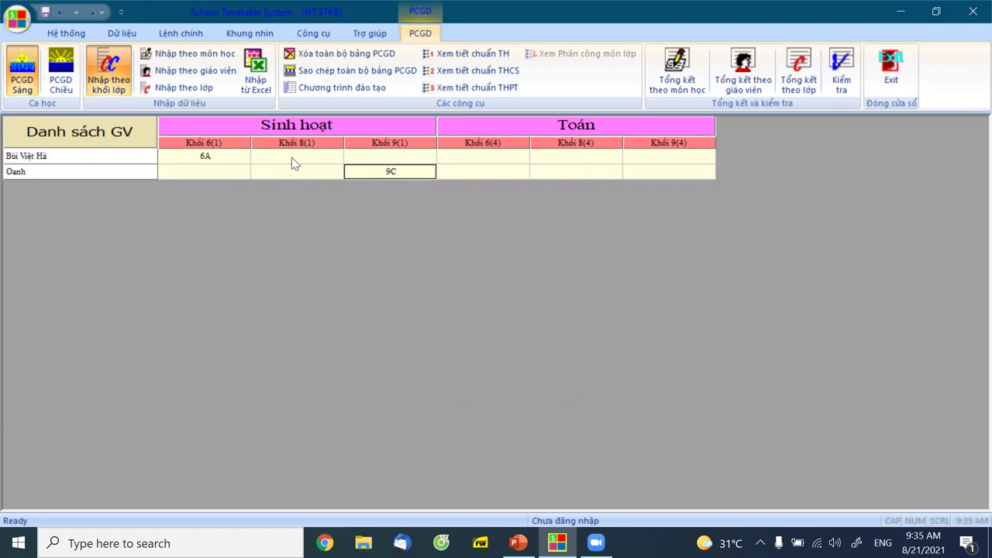
- Assign classes 6A and 6B to the first teacher for Toán in Khối 6
right_click(492, 158)
click(522, 168)
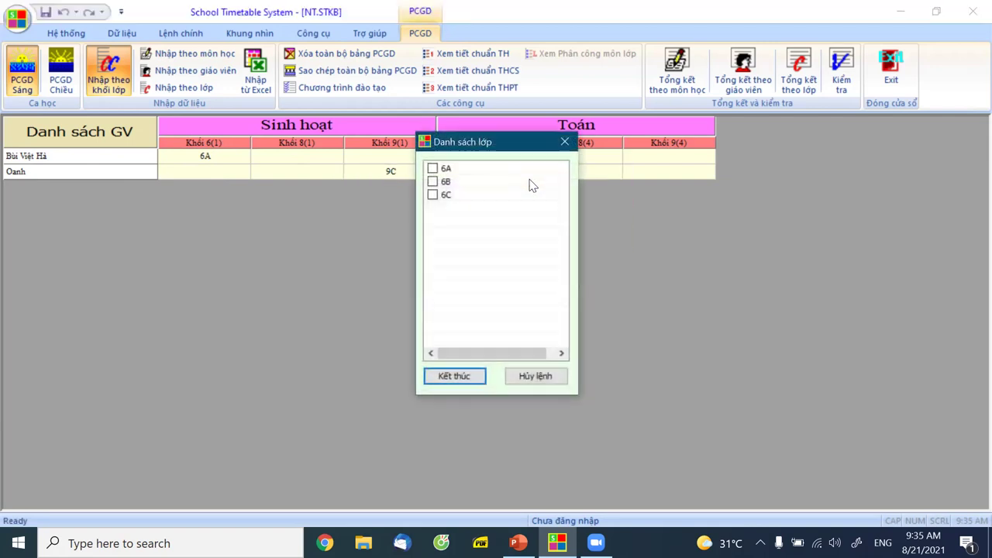
click(434, 169)
click(433, 181)
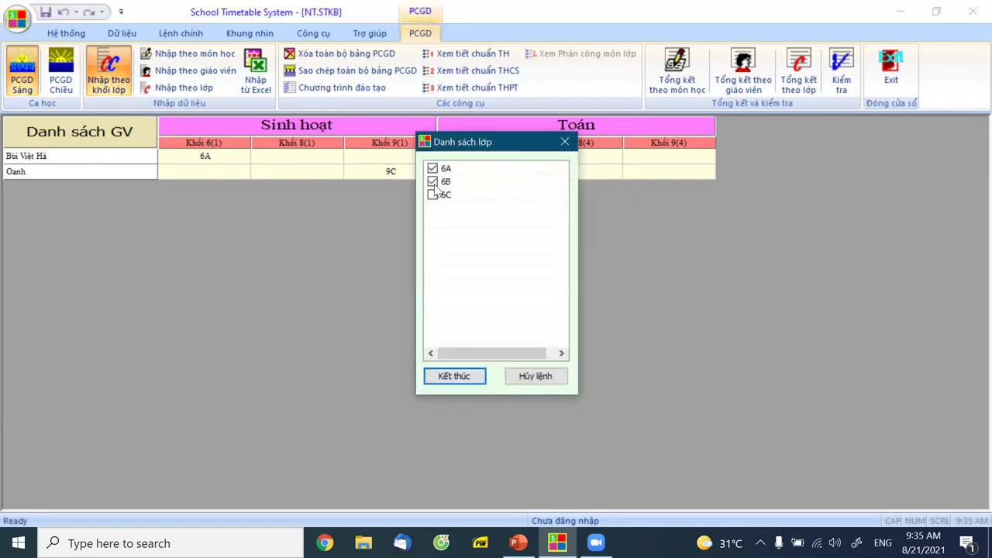
click(457, 376)
- Assign the remaining class 6C to the second teacher for Toán in Khối 6
right_click(497, 178)
click(528, 188)
click(433, 169)
click(465, 377)
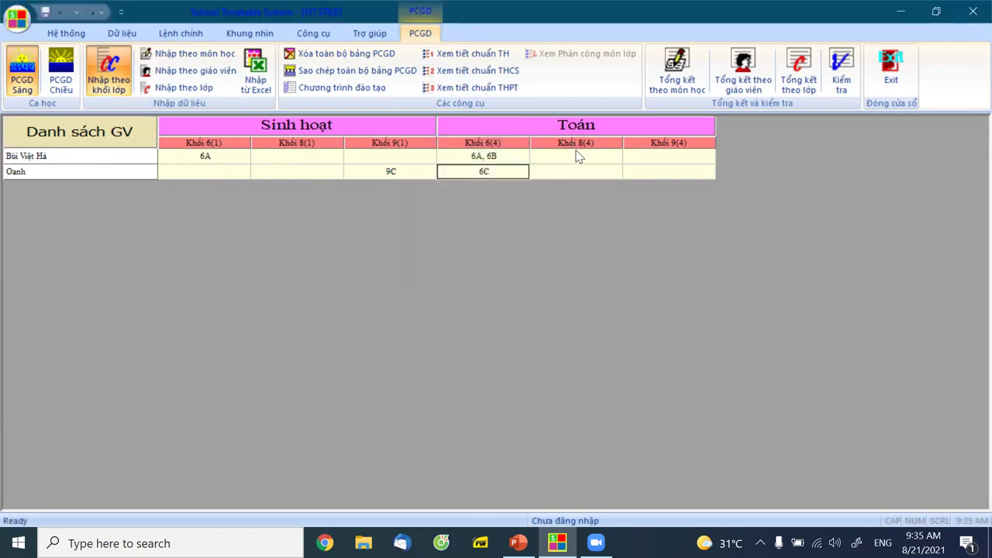
- Assign class 8A to the first teacher for Toán in Khối 8
right_click(580, 156)
click(613, 164)
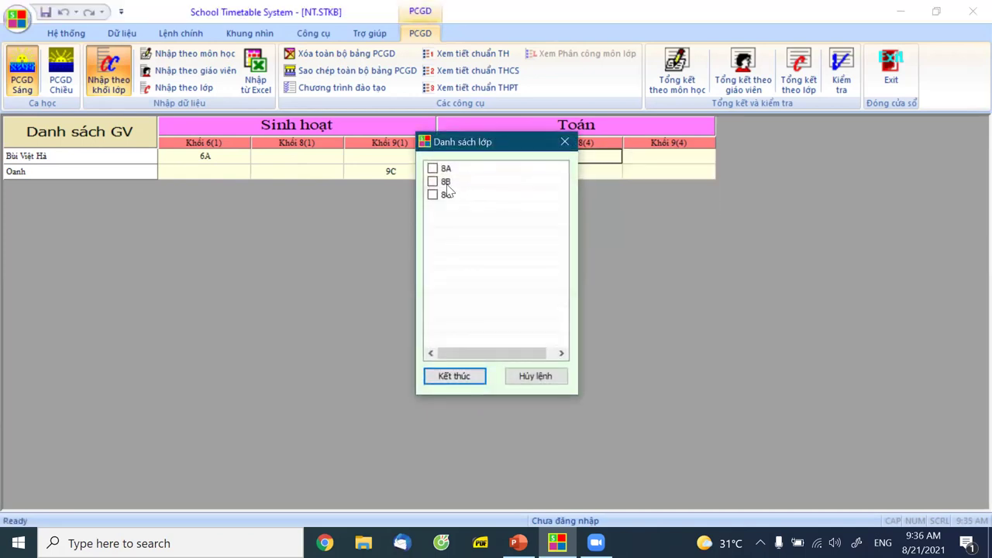
click(433, 169)
click(470, 374)
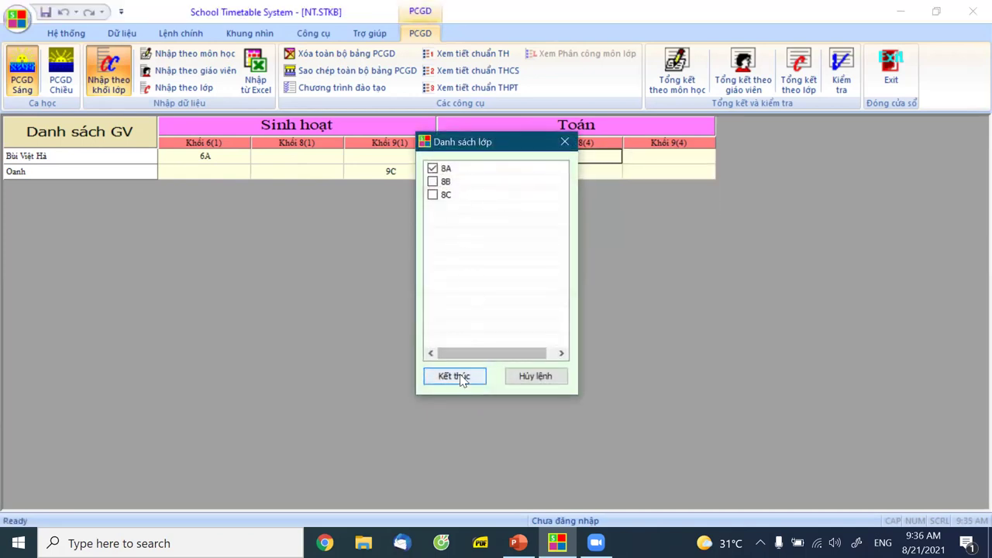
- Assign the remaining classes 8B and 8C to the second teacher for Toán in Khối 8
right_click(572, 176)
click(587, 187)
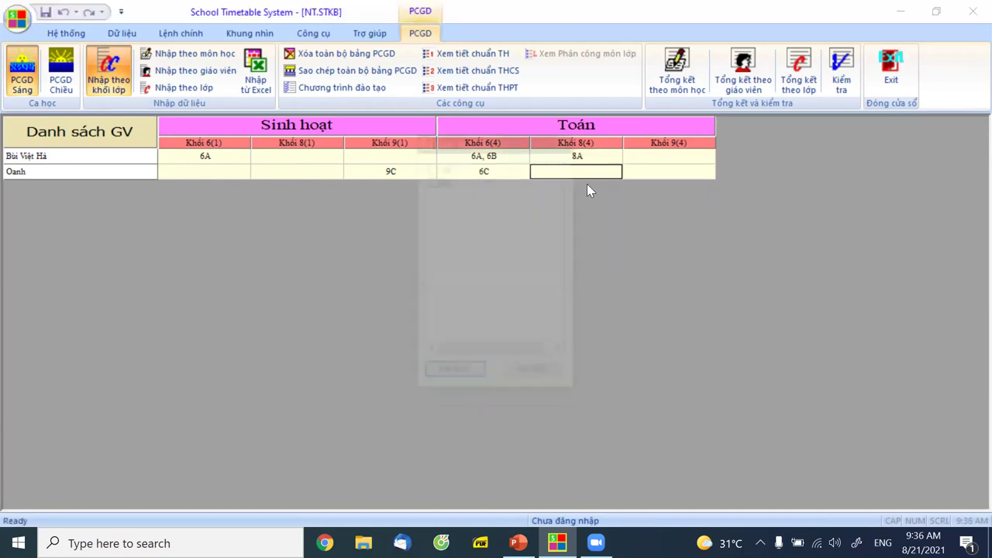
click(432, 169)
click(432, 181)
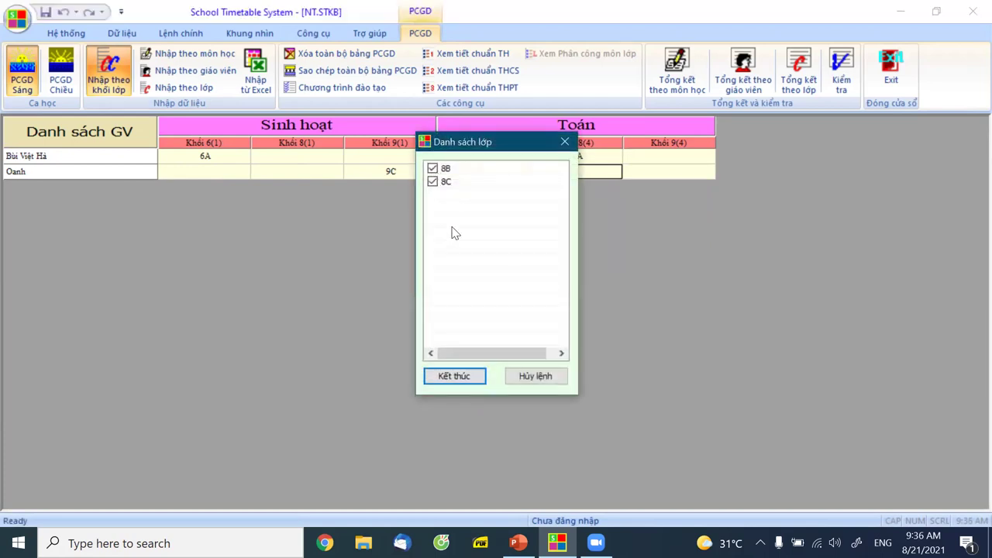
click(470, 376)
- Assign class 9C to the first teacher for Toán in Khối 9
right_click(660, 157)
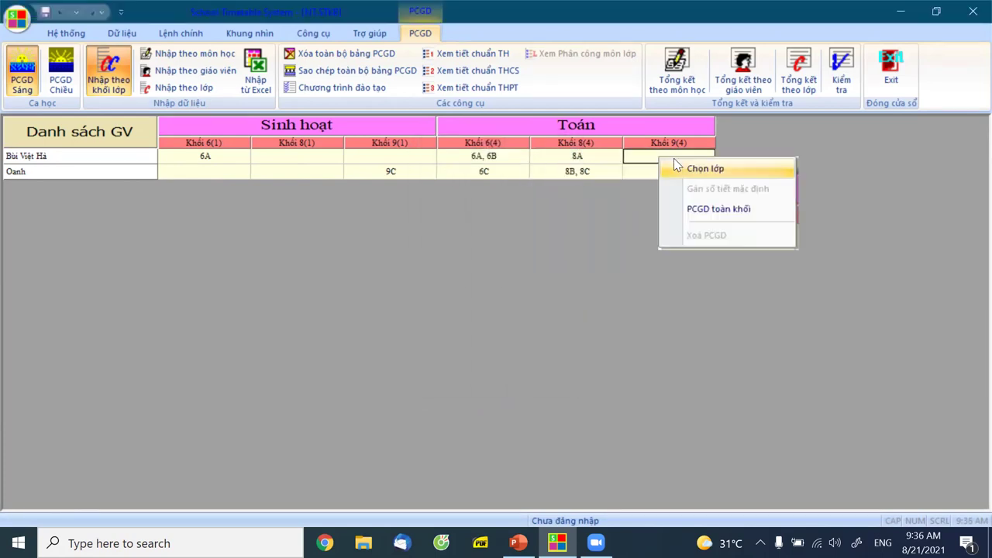
click(691, 170)
click(432, 195)
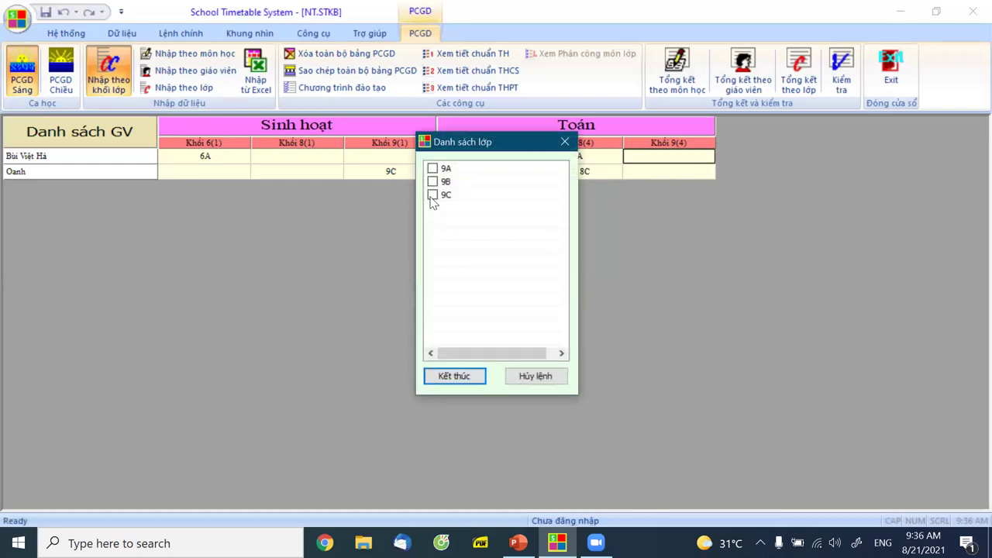
click(453, 377)
- Assign the remaining classes 9A and 9B to the second teacher for Toán in Khối 9
right_click(645, 172)
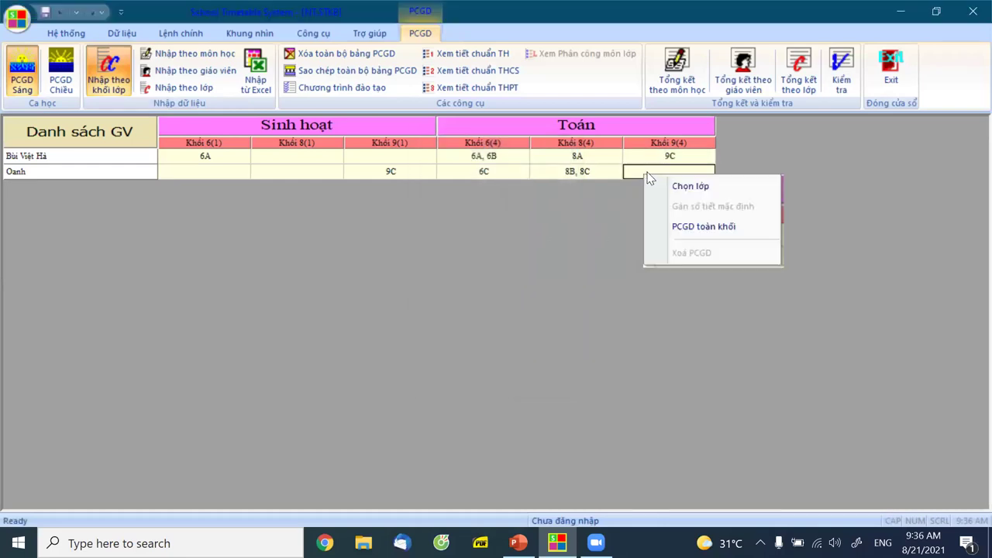
click(660, 184)
click(432, 168)
click(432, 181)
click(471, 369)
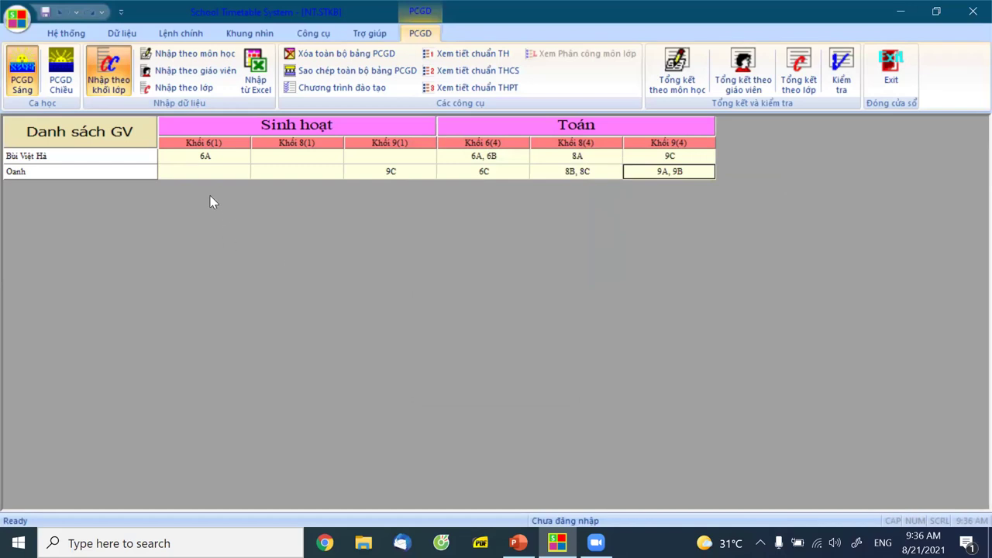
- Set the default number of Toán periods for Khối 6 to 5, applying the change to the classes already entered
right_click(482, 146)
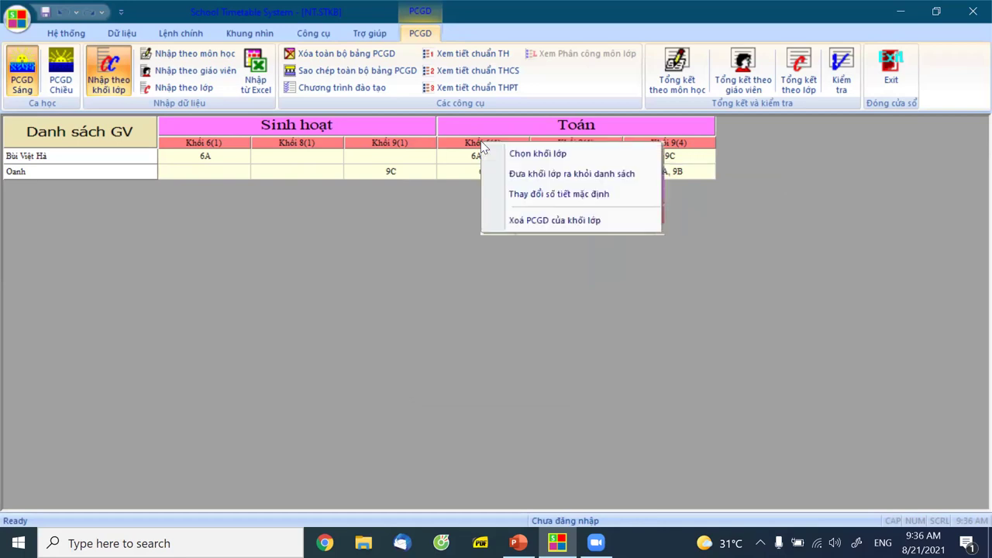
click(561, 196)
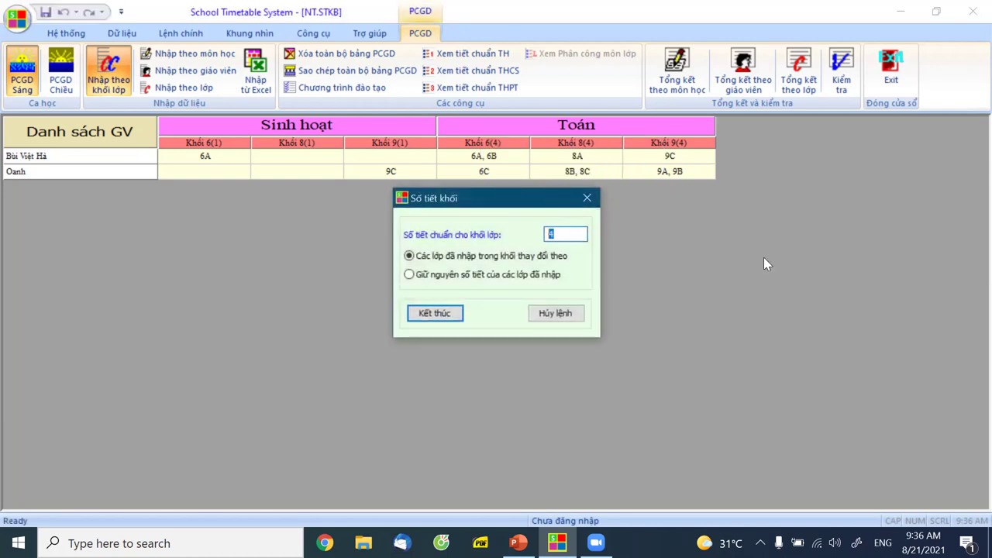
text(5)
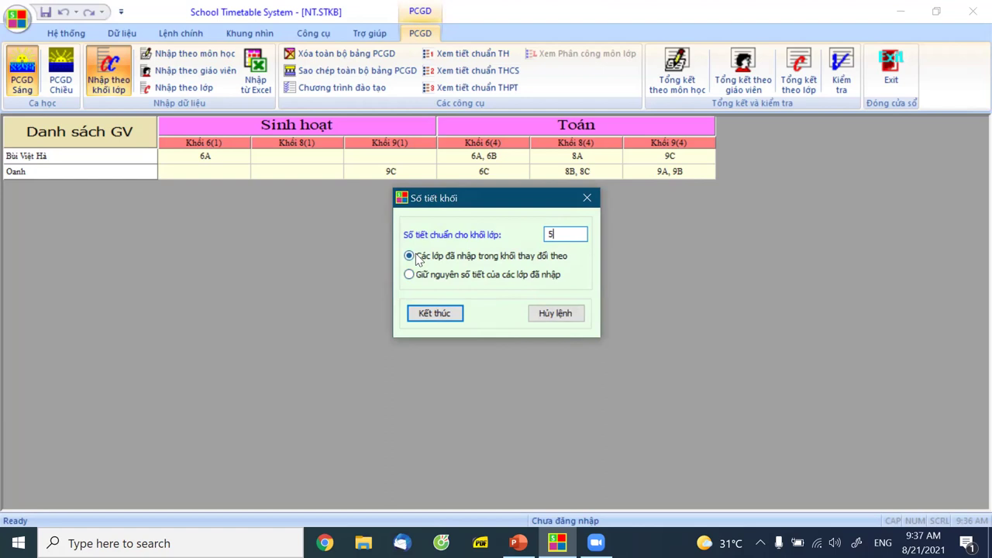
click(435, 313)
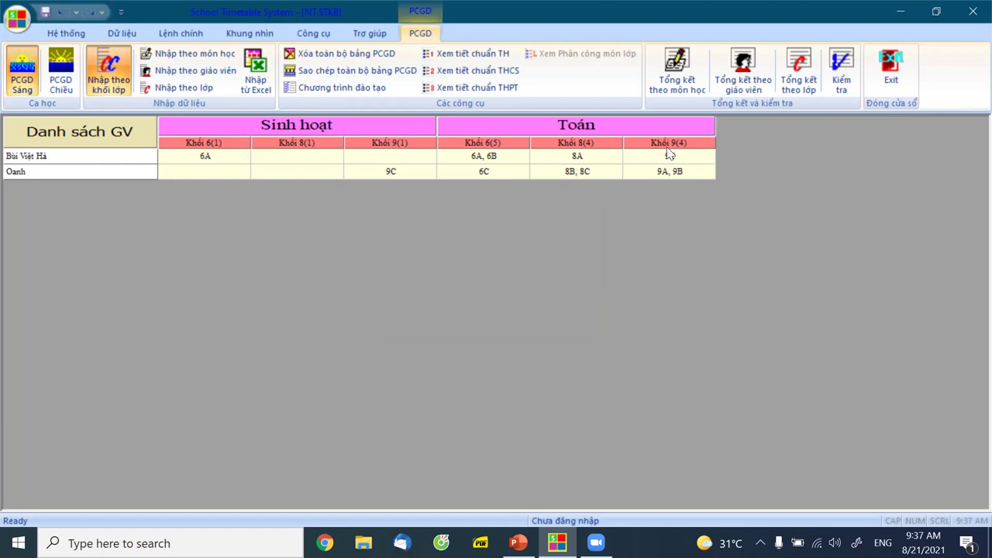
- Set class 8B to 5 periods in the second teacher's Toán assignment for Khối 8
click(567, 173)
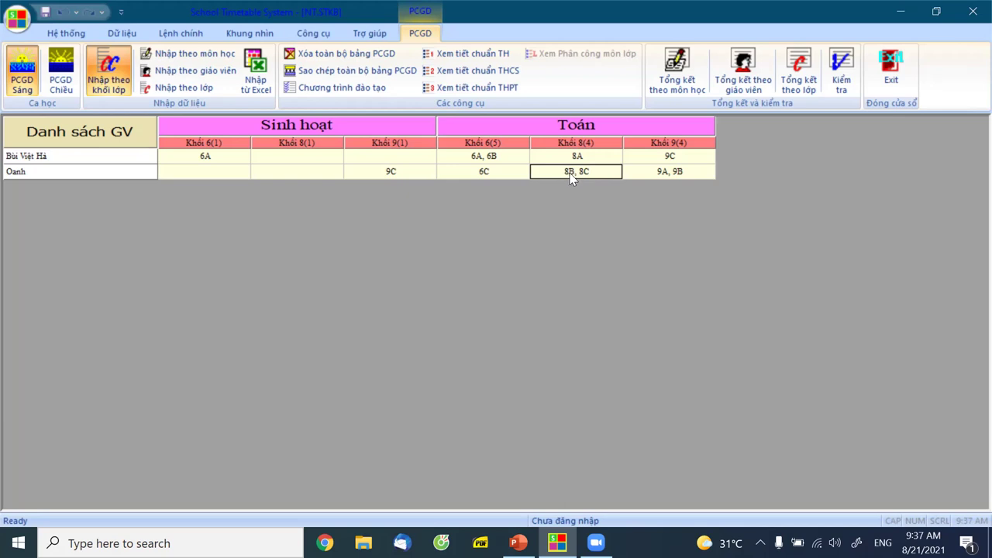
click(571, 173)
text((5))
click(837, 227)
- Show all teachers in the assignment table and limit its subjects to Vật lí
right_click(93, 136)
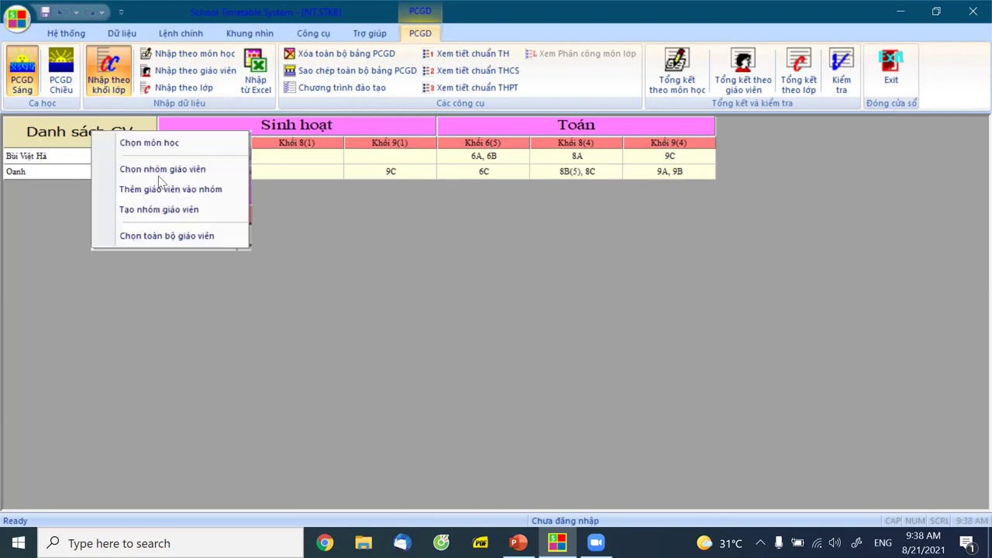
click(183, 236)
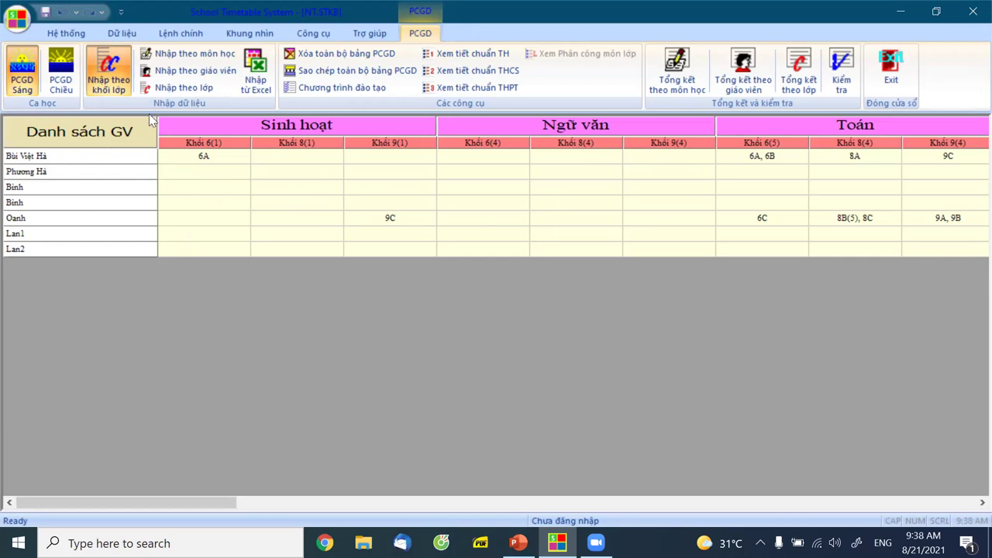
right_click(214, 122)
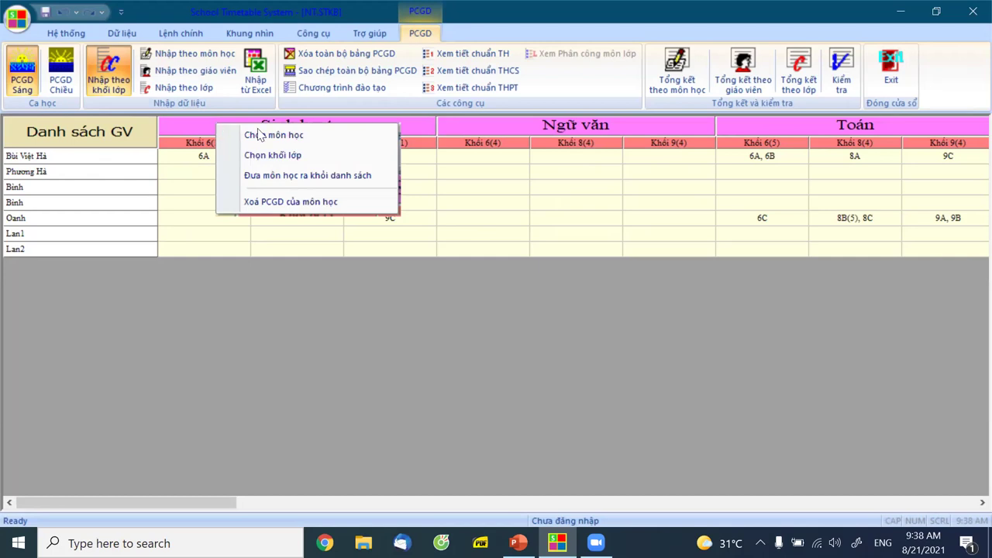
click(236, 134)
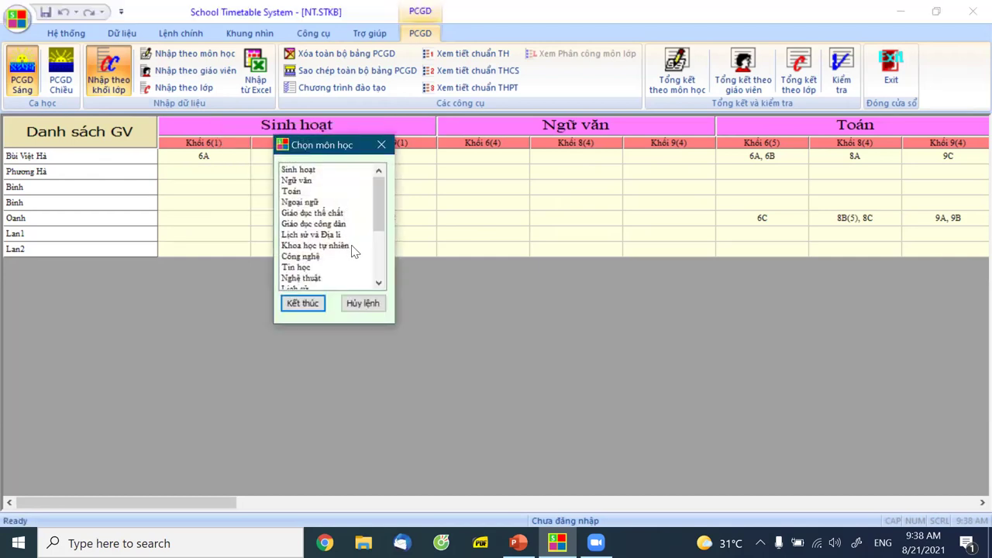
drag(379, 228, 380, 252)
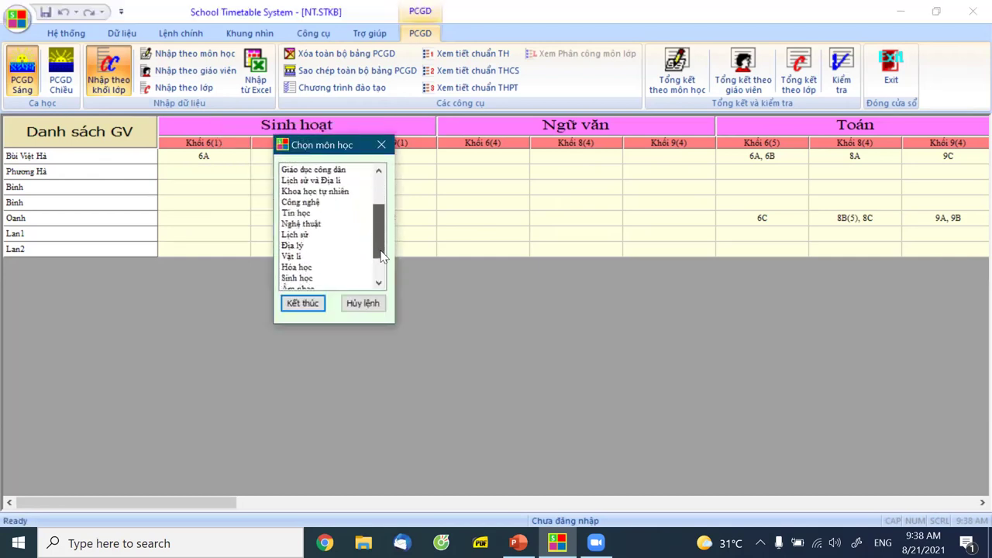
click(339, 256)
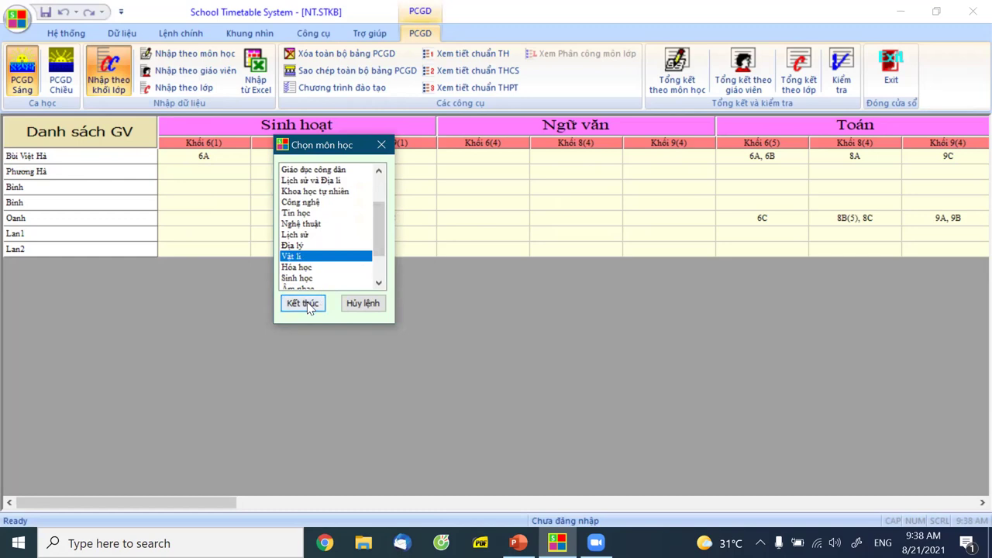
click(303, 303)
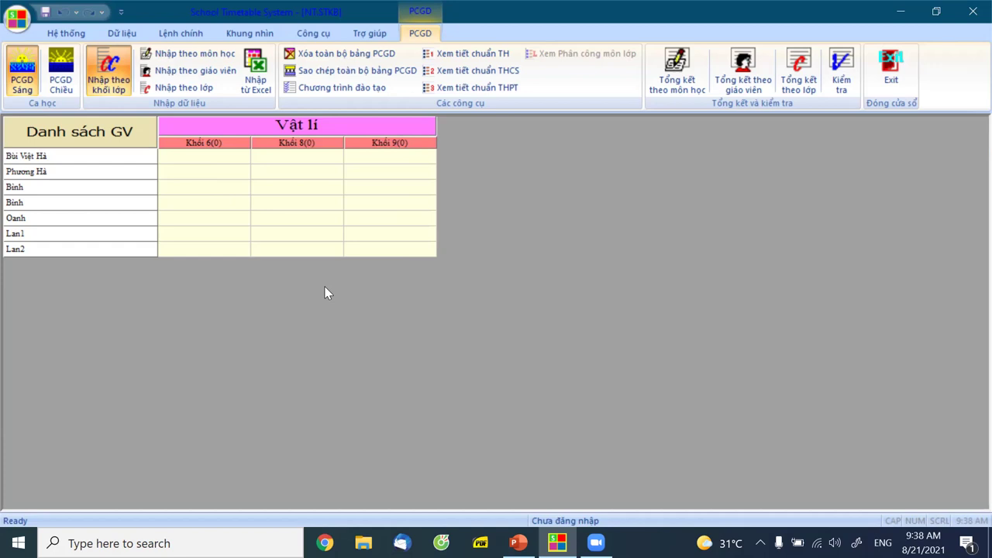
- Choose Vật lí, Hóa học and Sinh học as the subjects shown in the assignment table
right_click(234, 127)
click(270, 137)
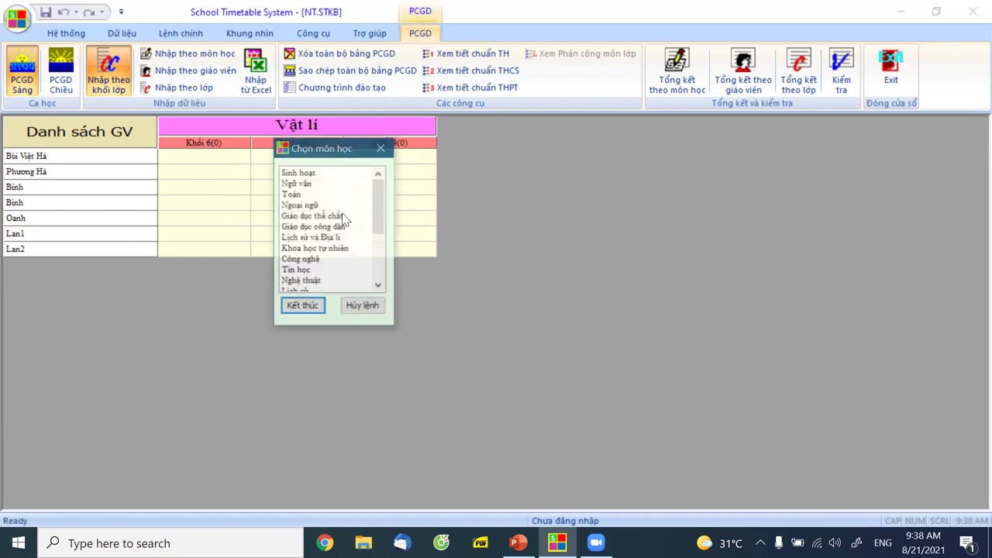
drag(380, 225, 381, 260)
scroll(380, 260, up, 2)
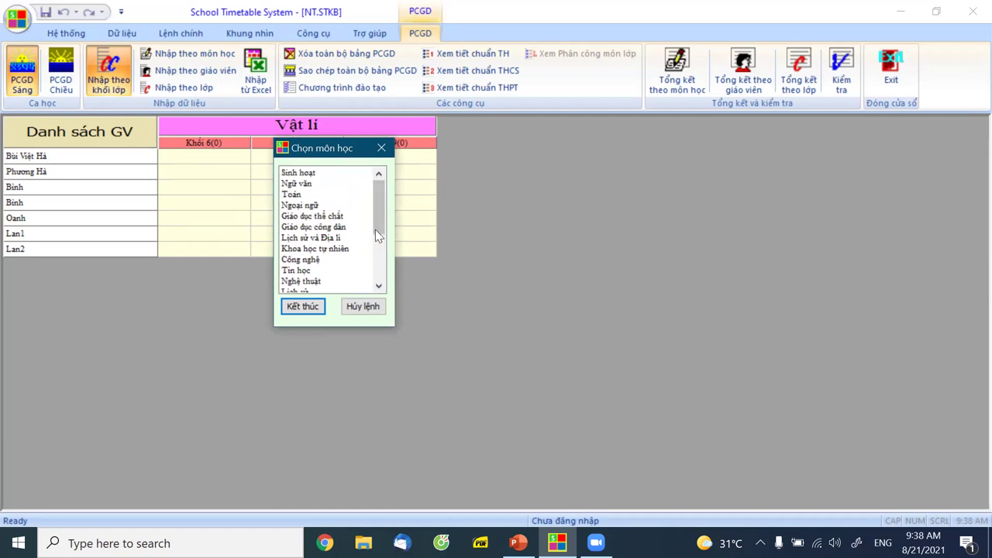
scroll(378, 241, down, 2)
scroll(377, 235, down, 1)
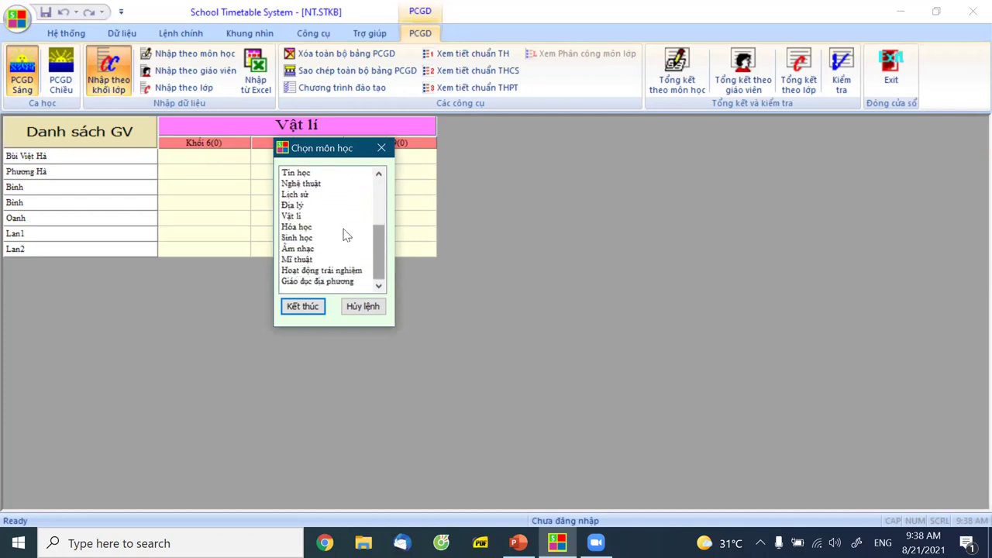
click(295, 217)
click(306, 227)
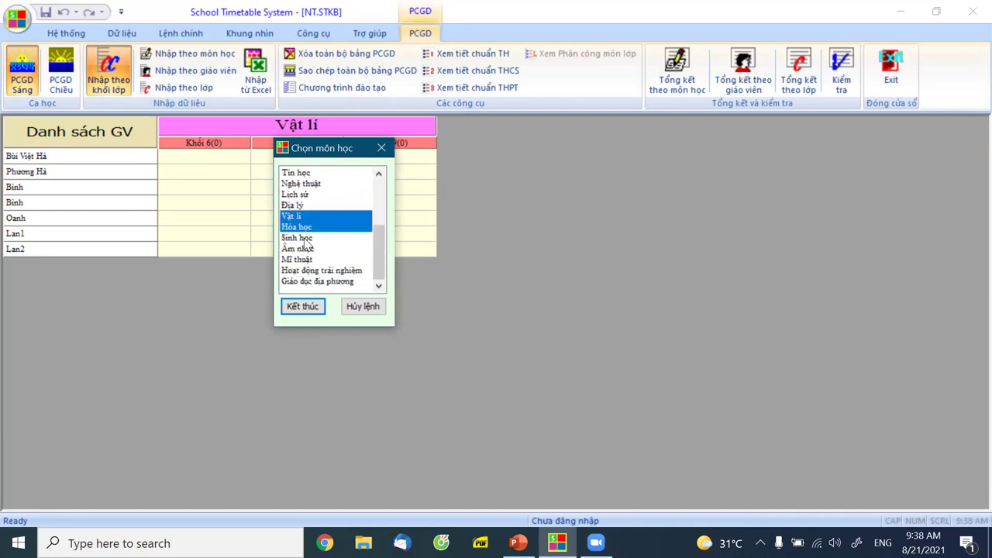
click(307, 237)
click(303, 306)
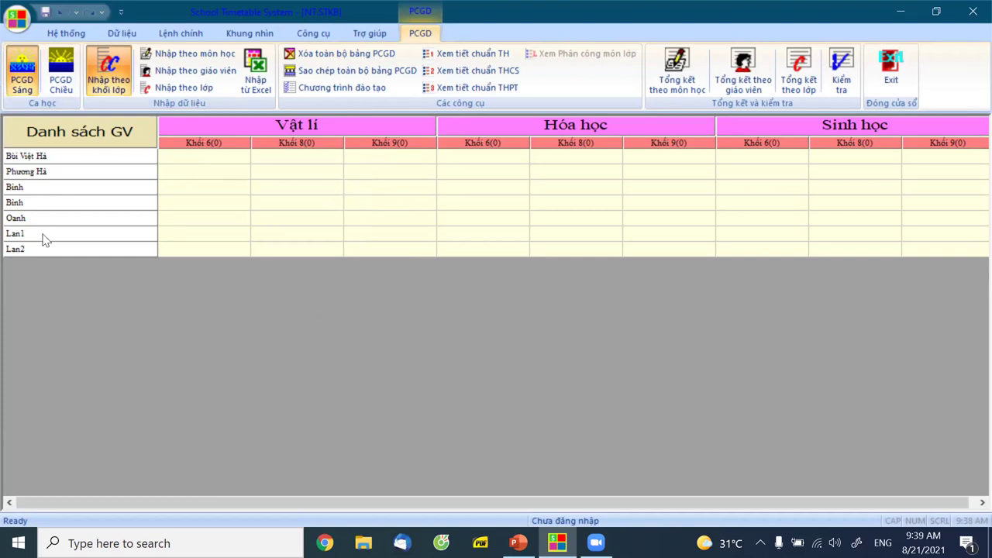
right_click(106, 130)
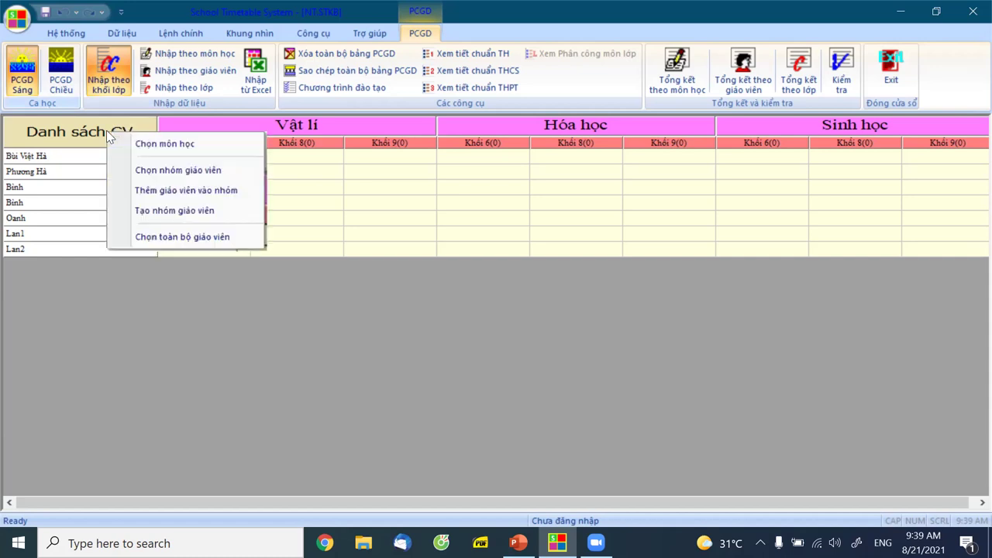
click(194, 297)
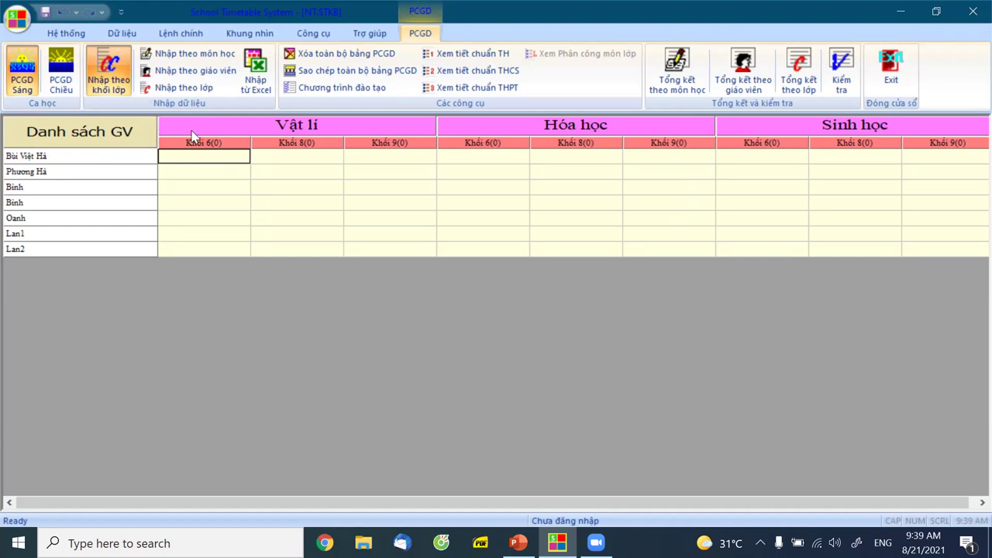
- Switch to assignment entry by class and compare the afternoon and morning sessions, ending on the morning one
click(195, 87)
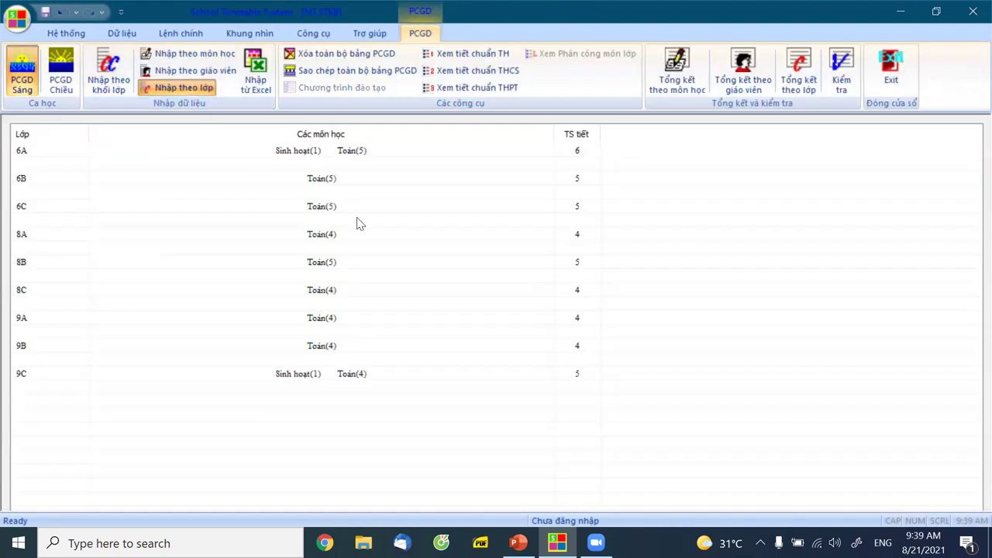
click(61, 85)
click(23, 82)
click(60, 81)
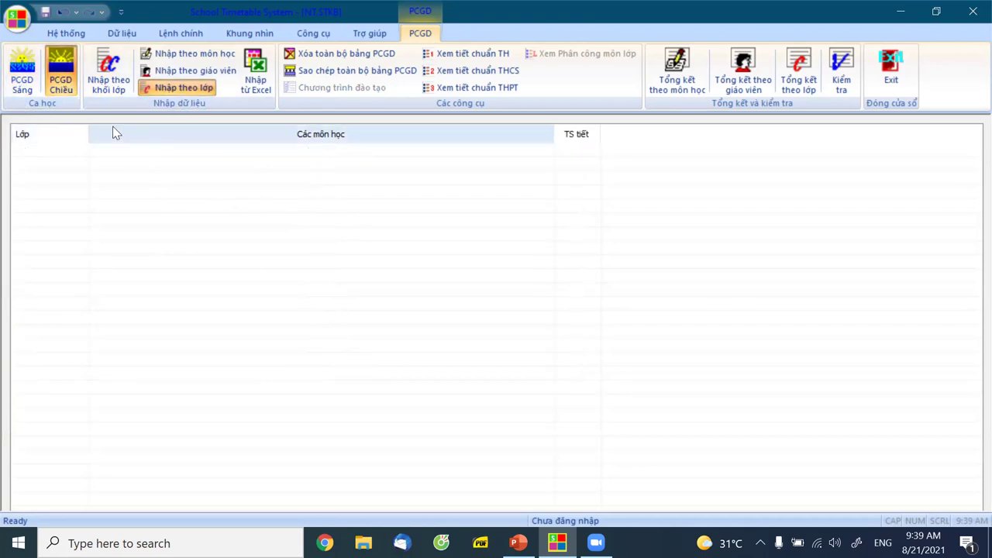
click(31, 87)
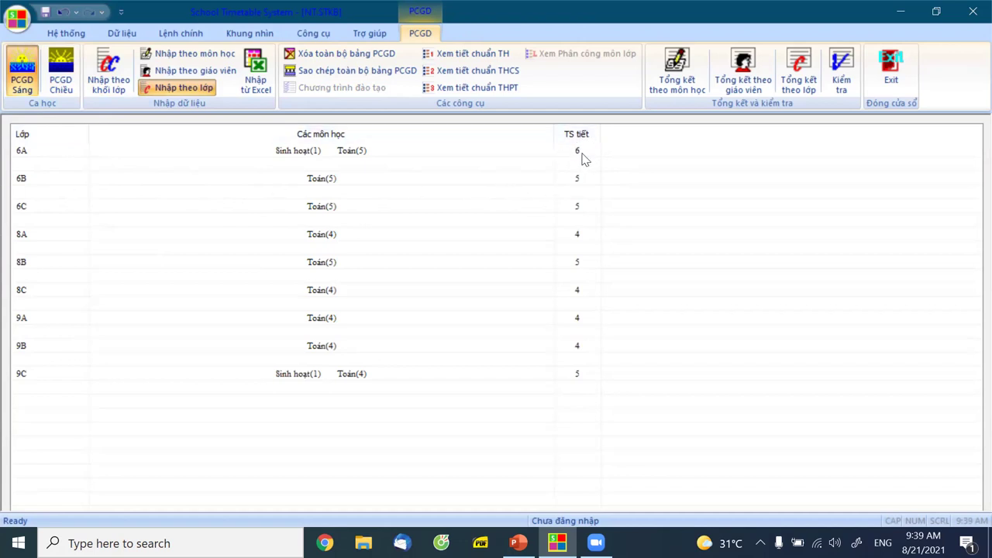
- Review the THCS standard period distribution and class 6A's morning teaching assignments, closing both without changes
click(488, 74)
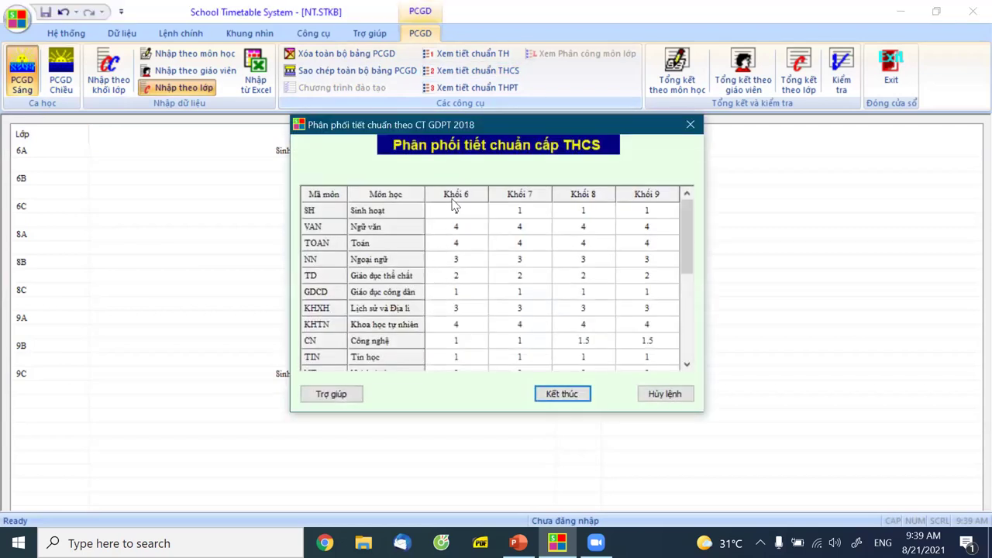
click(664, 393)
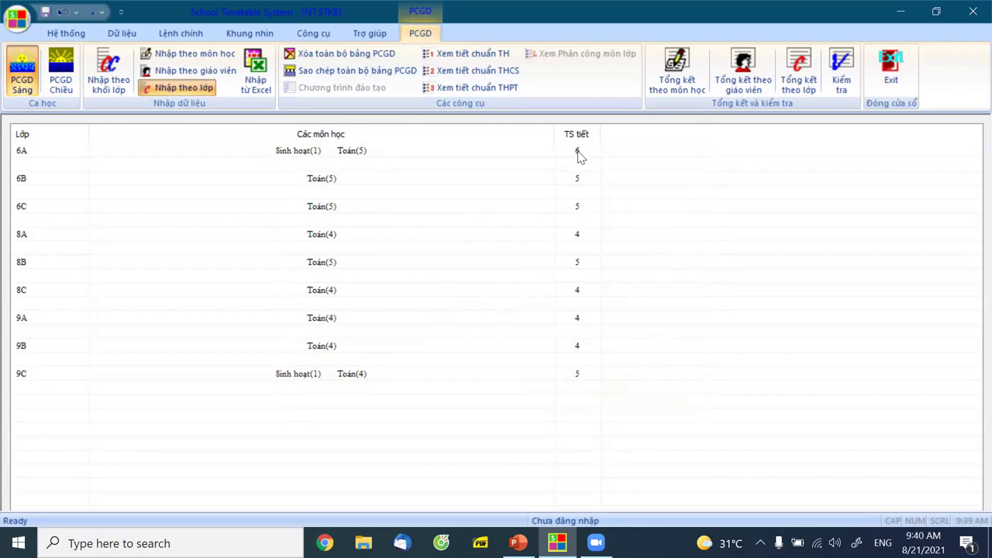
double_click(290, 155)
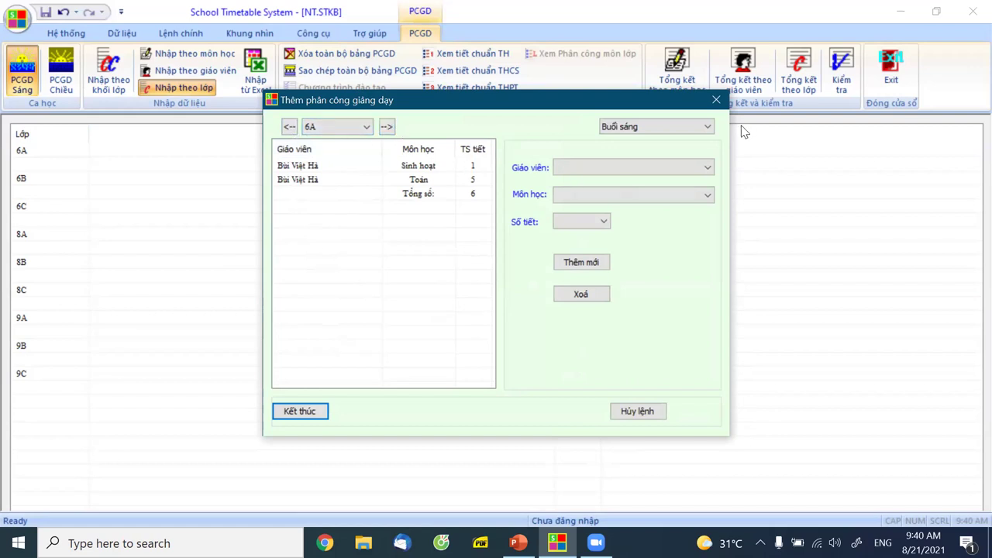
click(716, 103)
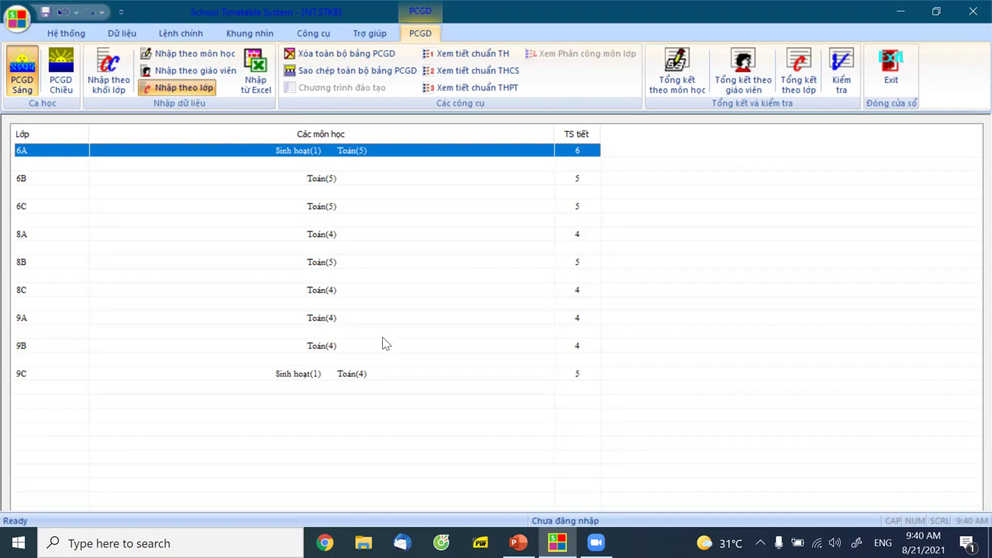
- Switch to PowerPoint to view the seven-step timetabling slide and return to School Timetable System
click(518, 542)
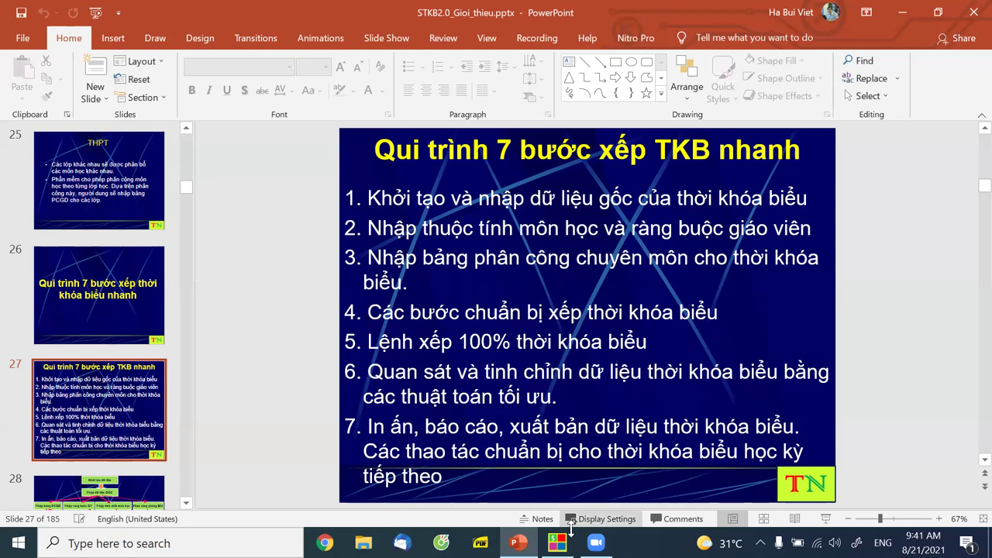
mouse_move(519, 542)
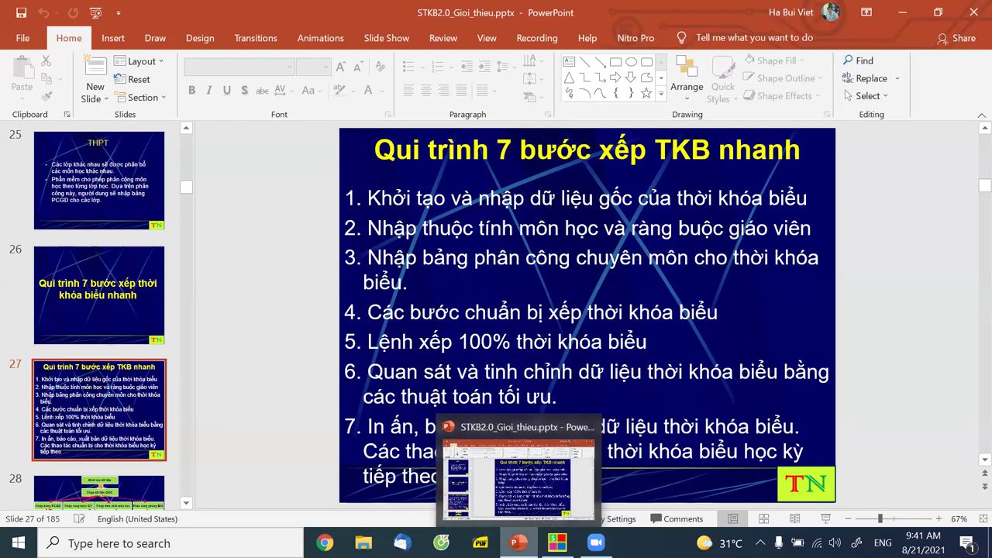
click(557, 542)
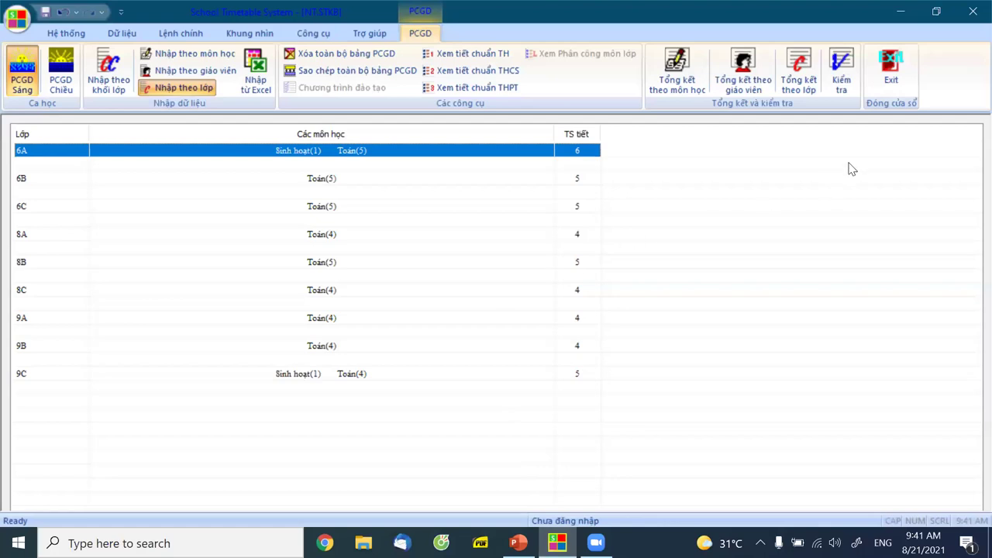
- Leave the assignment table, close NT.STKB with its changes saved, and open the timetable file MDC-1.STKB
click(897, 80)
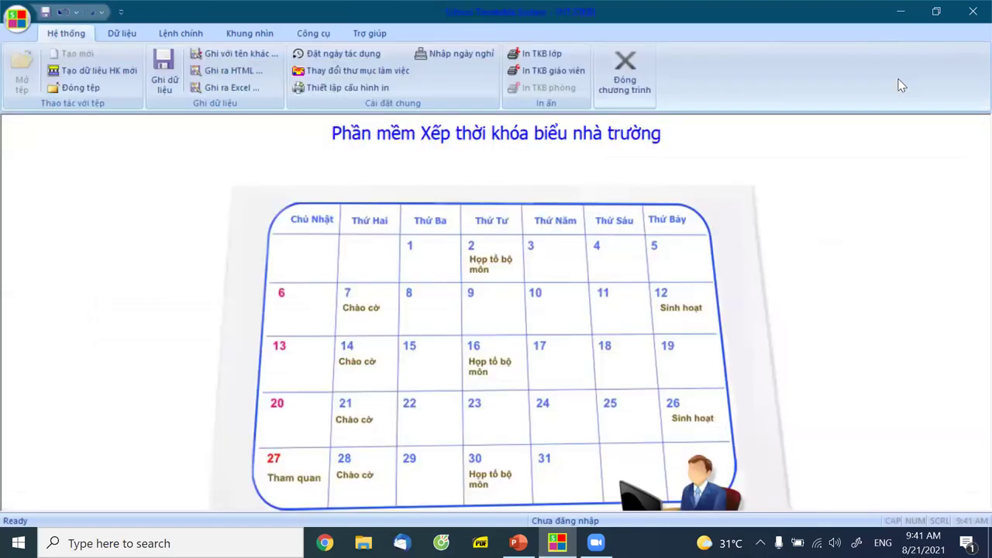
click(66, 93)
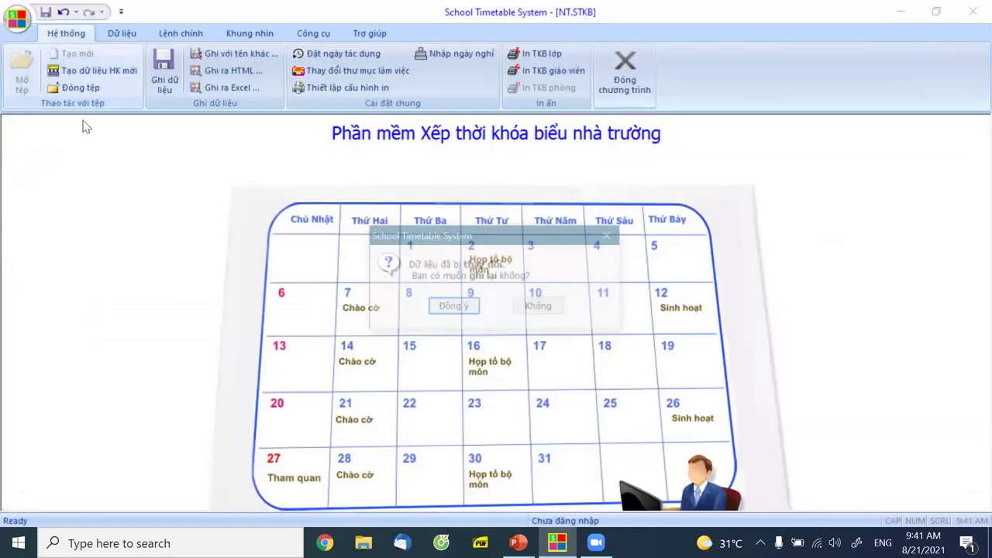
click(453, 308)
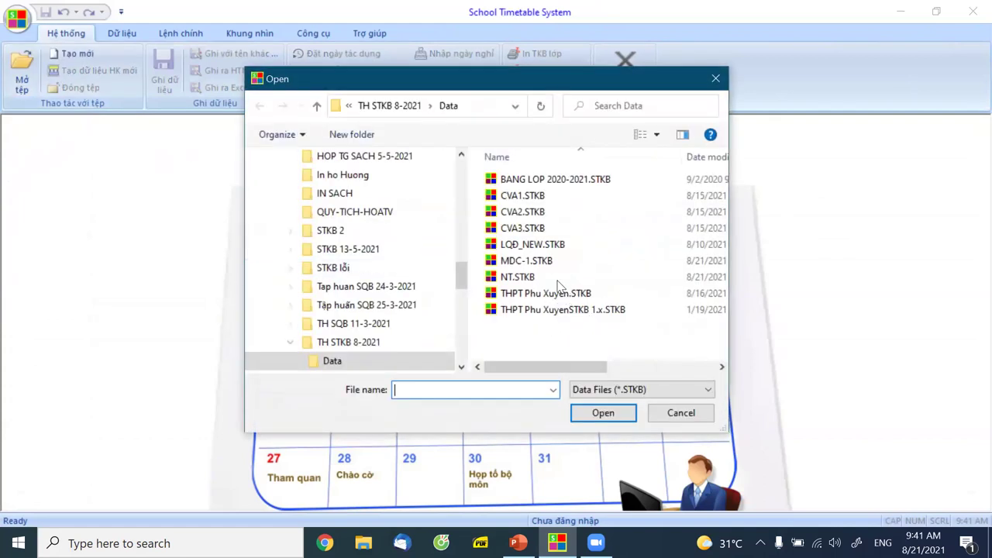
click(527, 261)
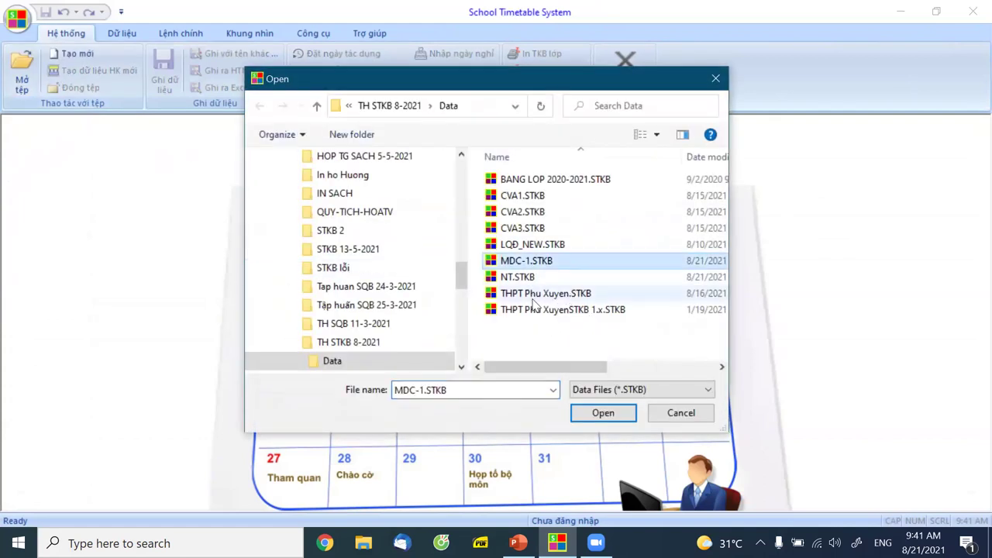
click(610, 416)
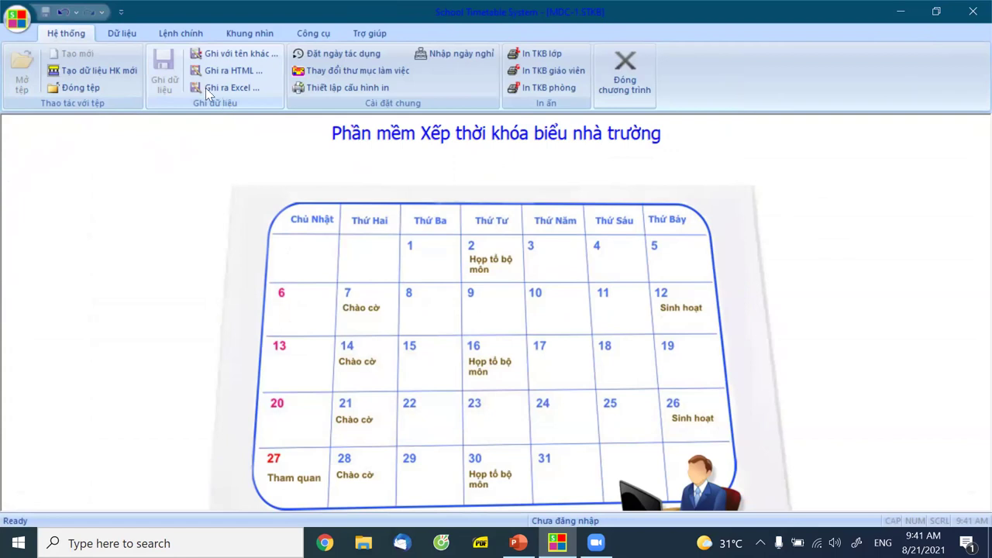
- Open the teaching assignment table and look through the morning assignments by grade for all teachers
click(124, 34)
click(490, 88)
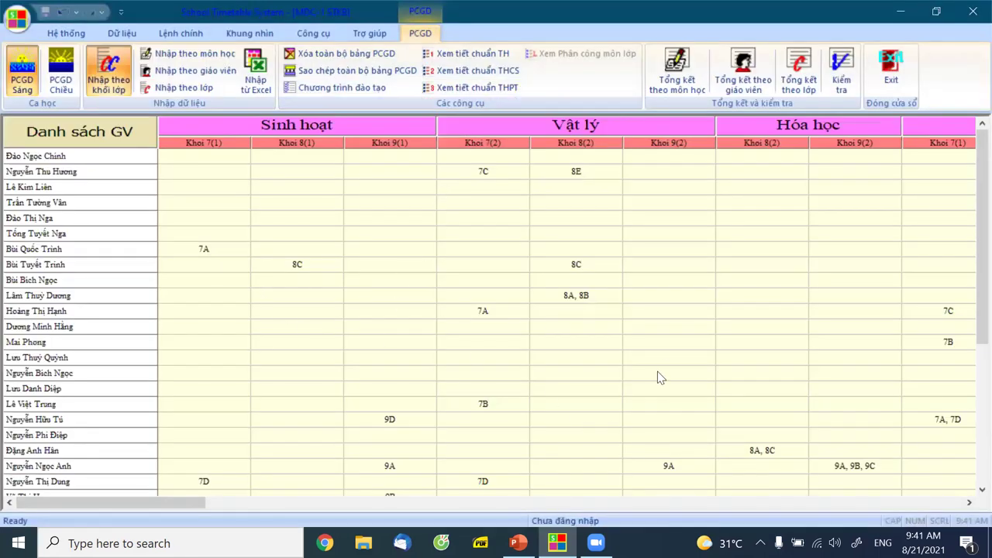
scroll(658, 364, down, 5)
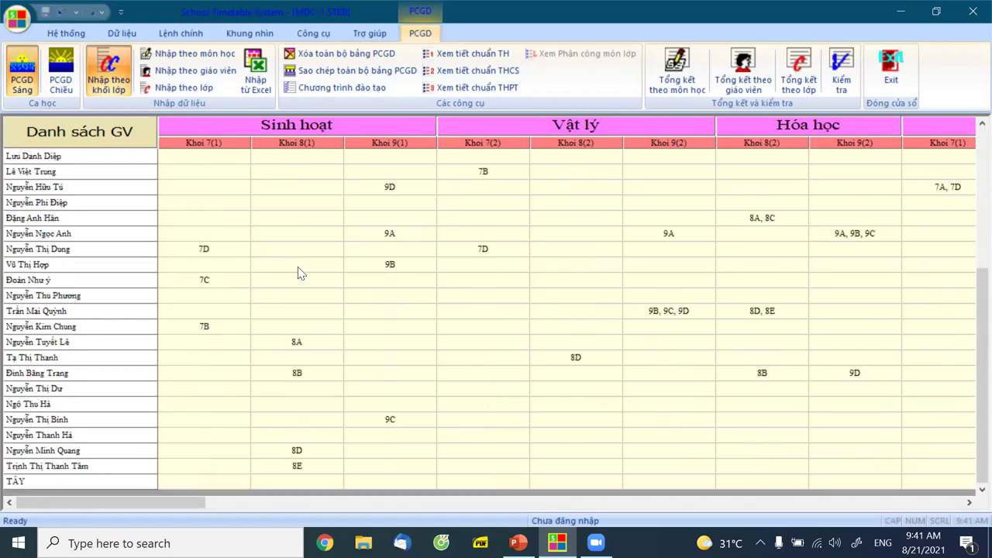
scroll(302, 268, up, 5)
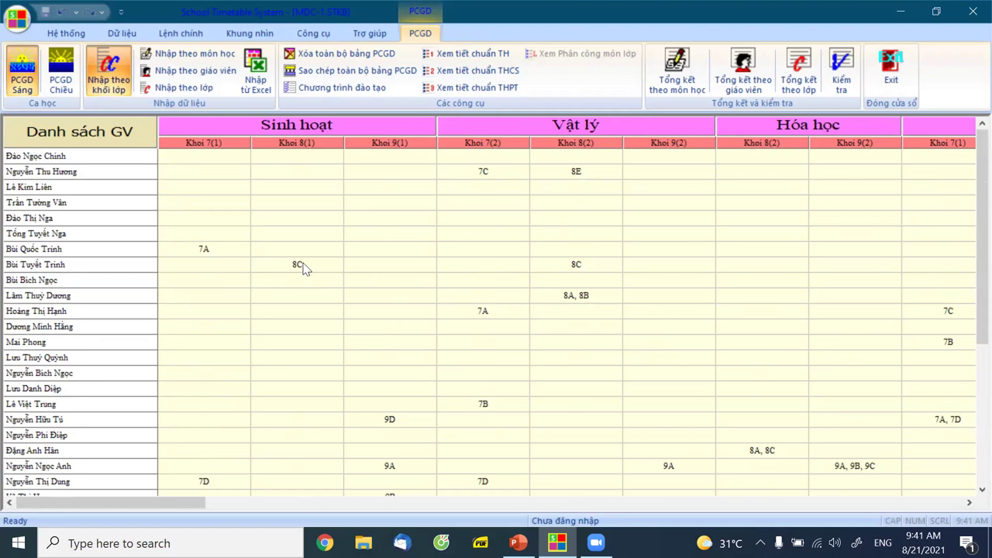
- Switch to assignment entry by class and review the morning subjects and total periods of grades 7 to 9
click(170, 90)
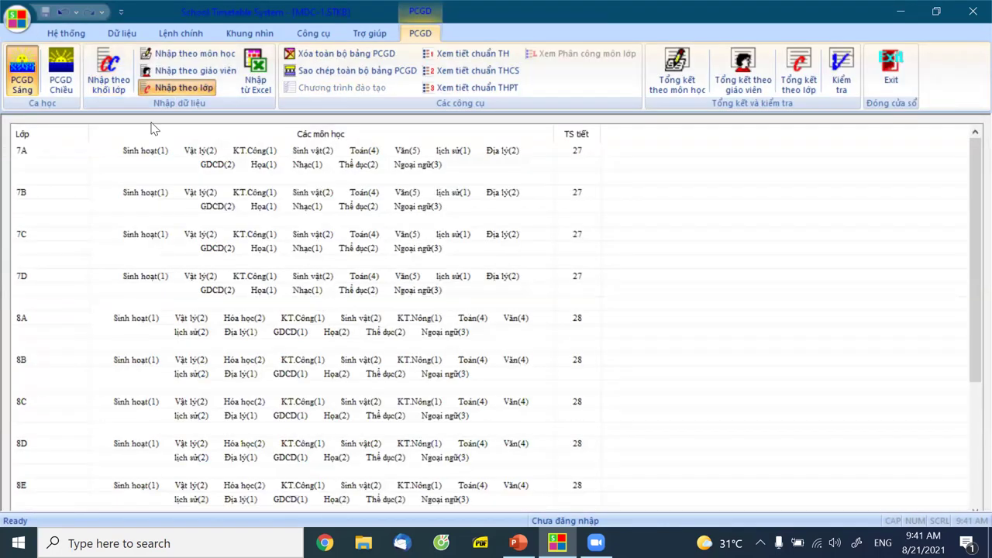
click(59, 82)
click(23, 88)
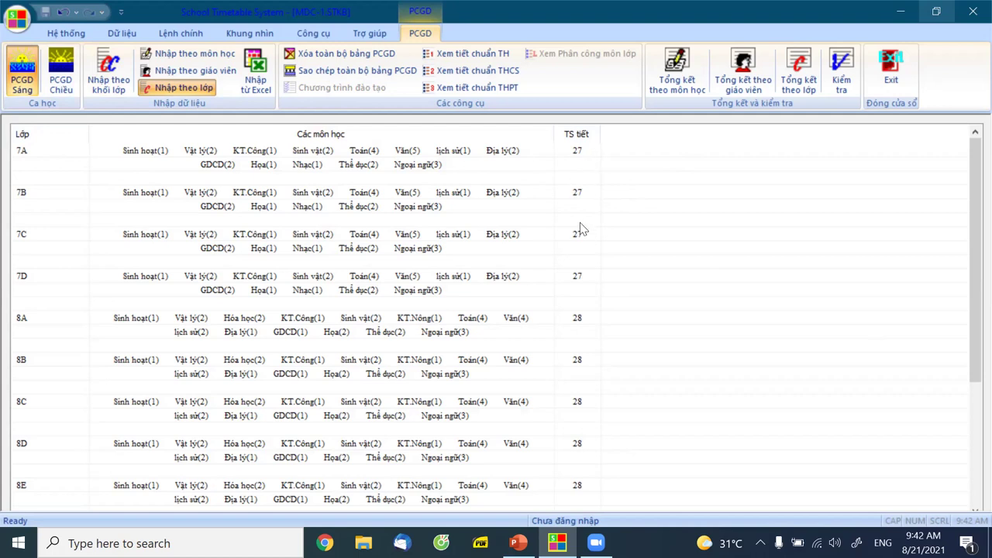
scroll(33, 329, down, 2)
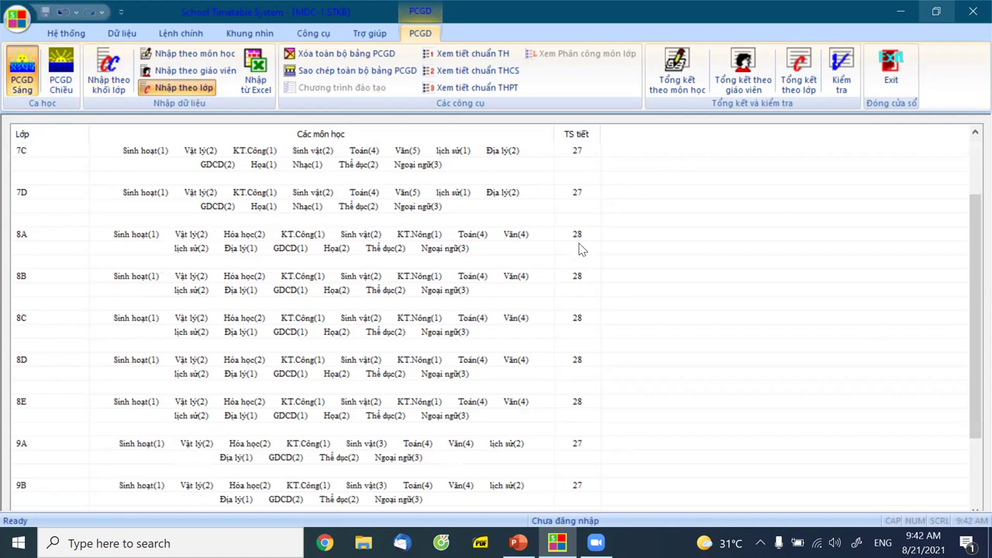
scroll(70, 430, down, 2)
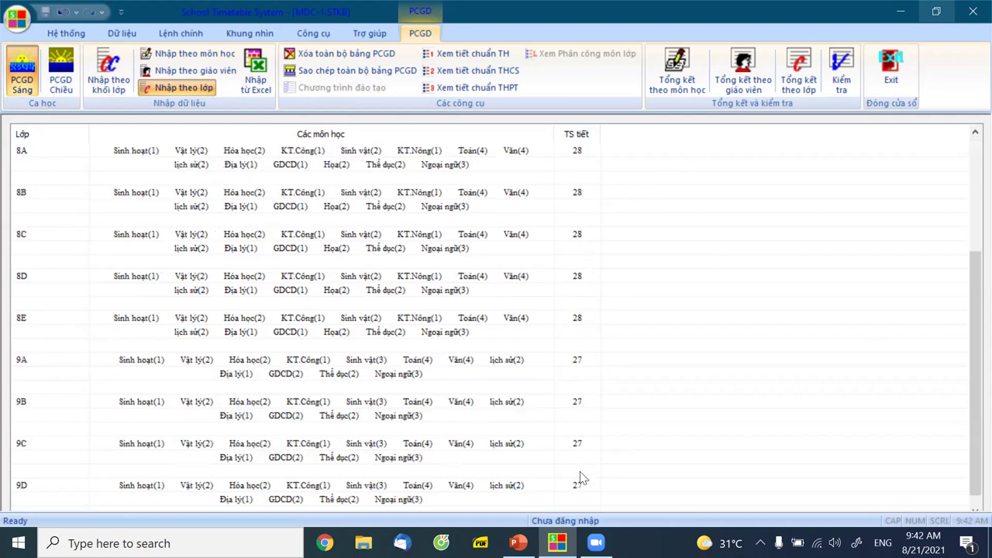
scroll(583, 305, up, 3)
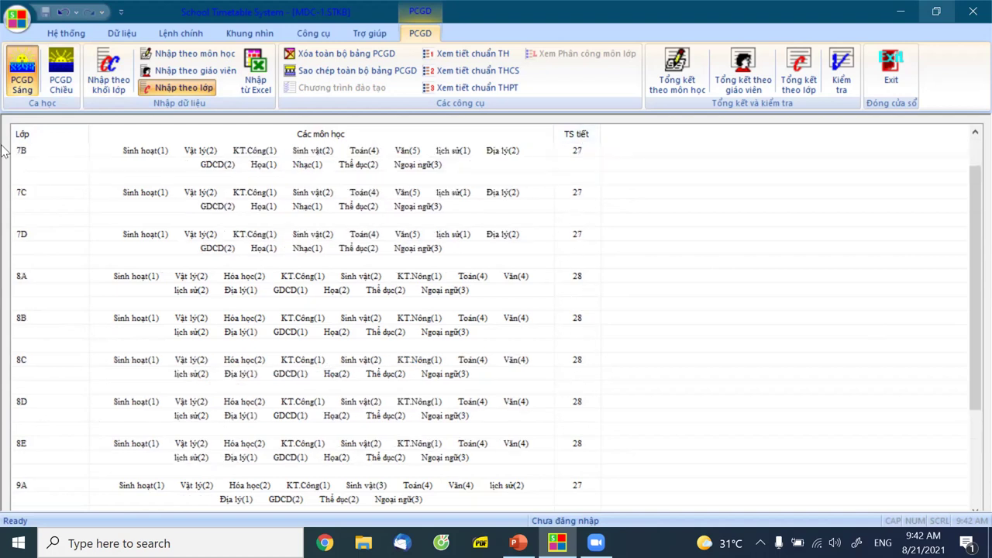
- Compare the total periods per class between the afternoon and morning sessions, ending on the afternoon one
click(60, 70)
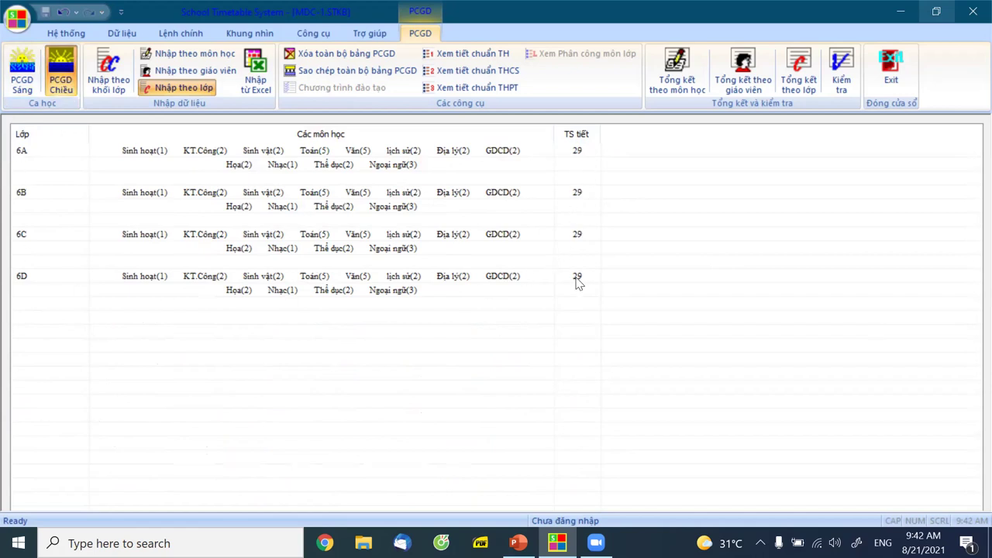
click(24, 87)
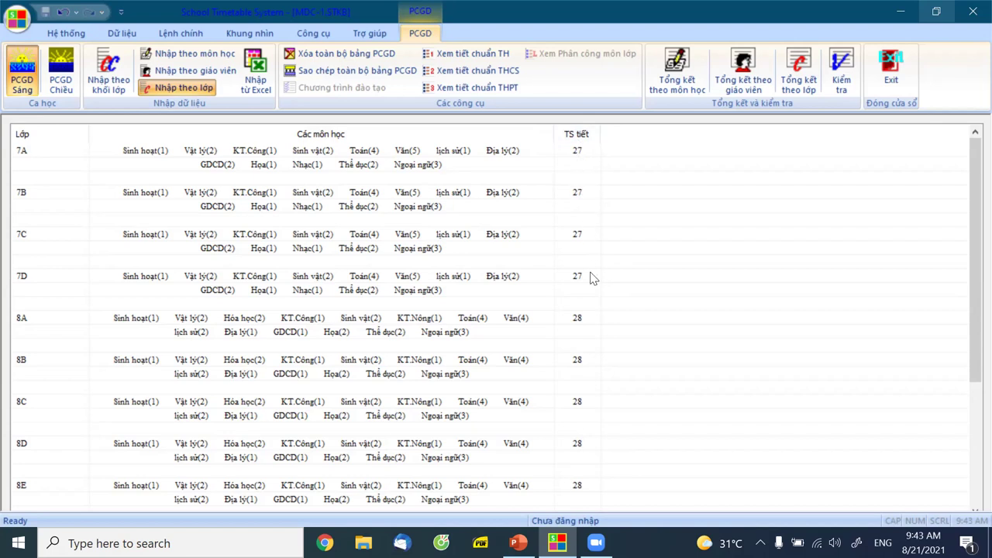
scroll(577, 360, down, 1)
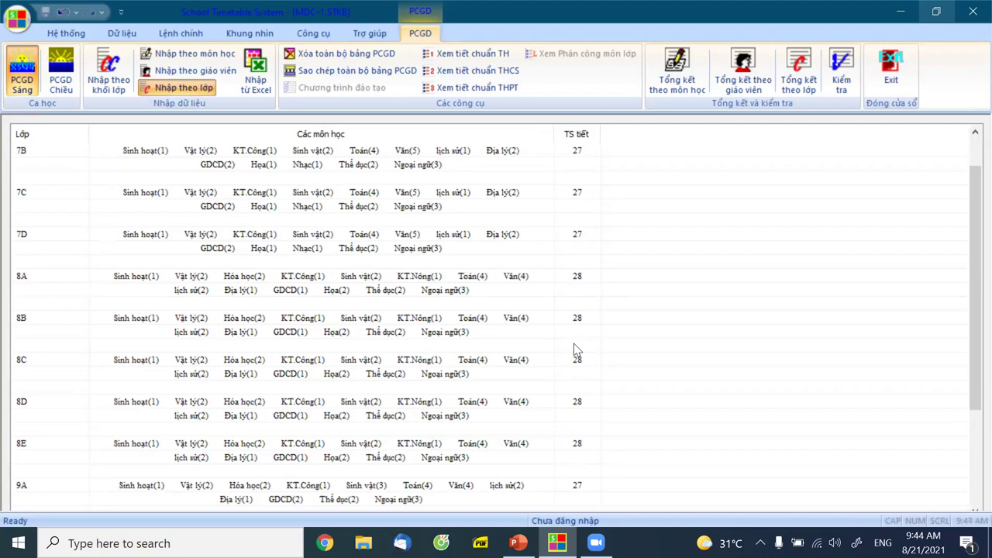
scroll(577, 357, down, 3)
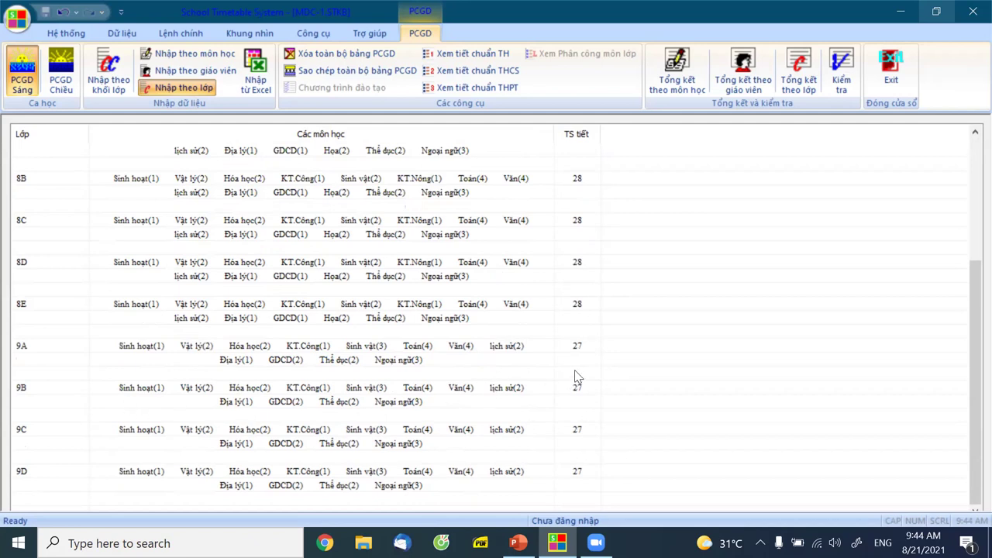
click(61, 71)
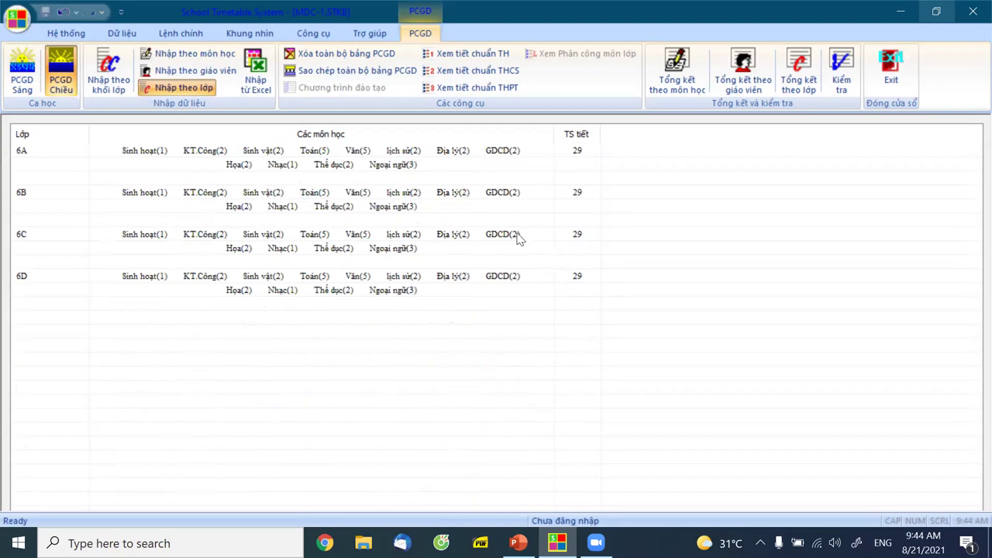
- Switch to PowerPoint and browse the slide thumbnails to the timetable preparation slides on Chào cờ, Không học and Sinh hoạt periods
click(518, 543)
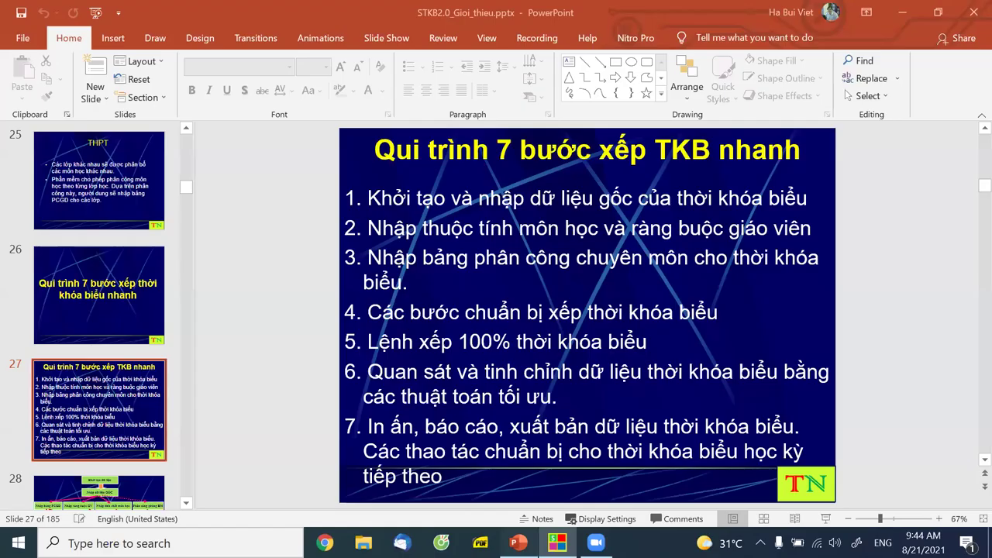
click(161, 375)
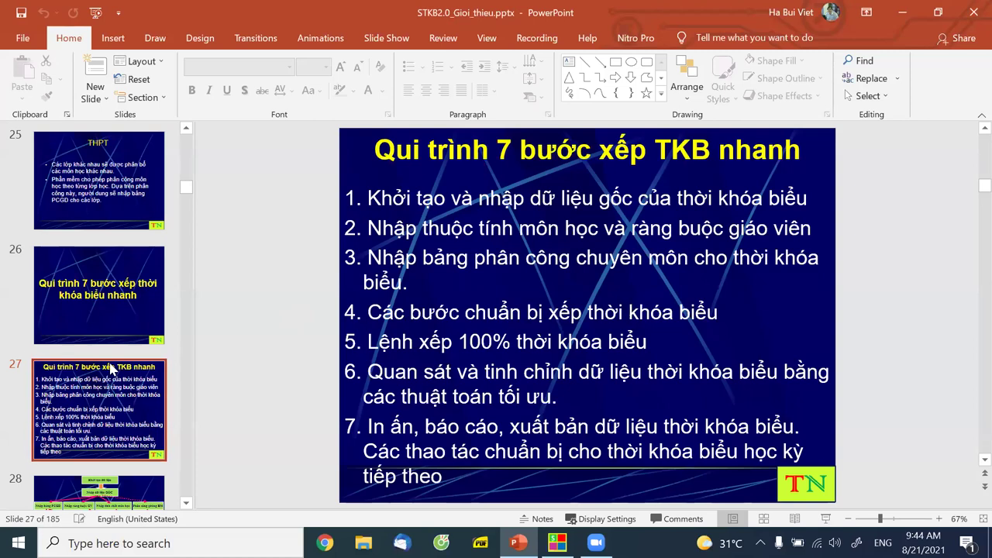
scroll(120, 370, down, 10)
scroll(120, 369, down, 8)
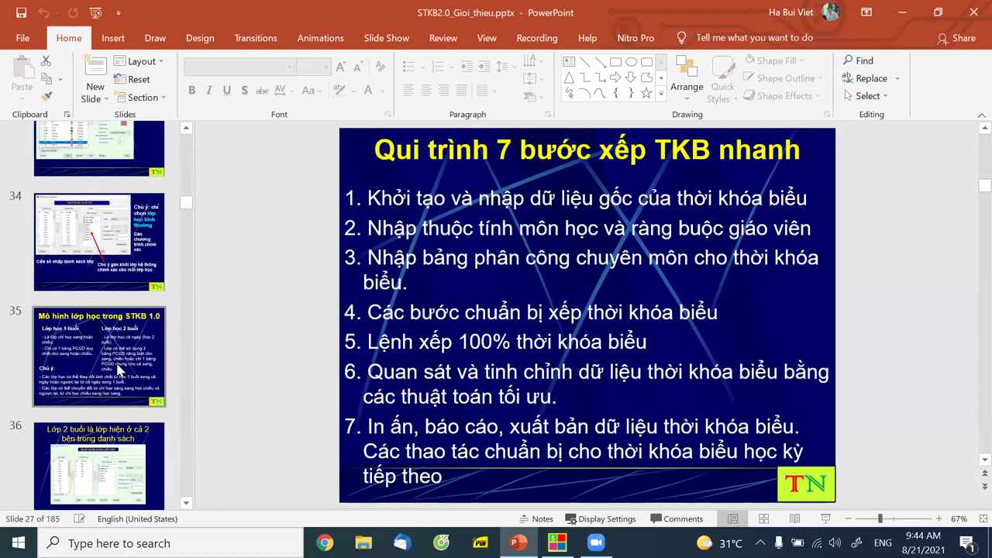
scroll(113, 373, down, 1)
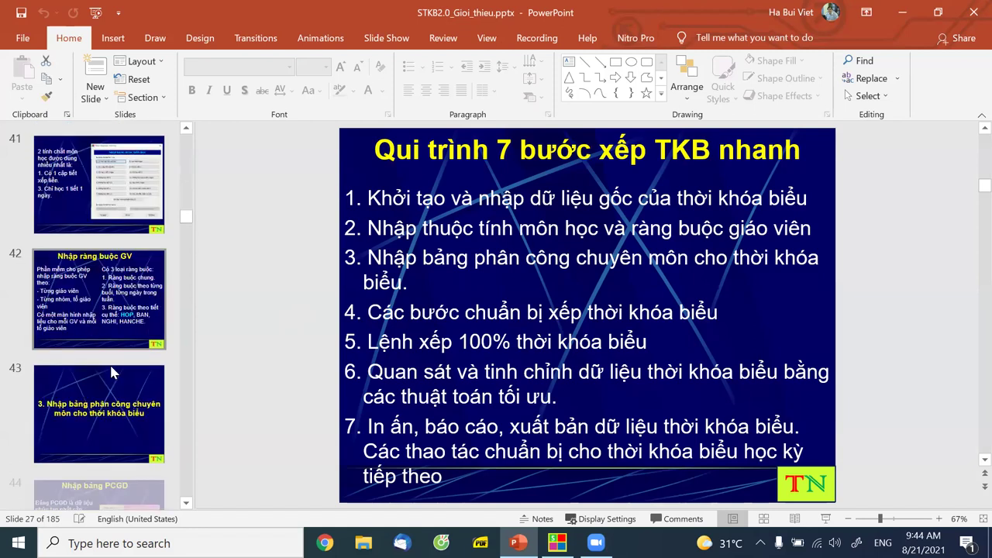
scroll(110, 370, down, 6)
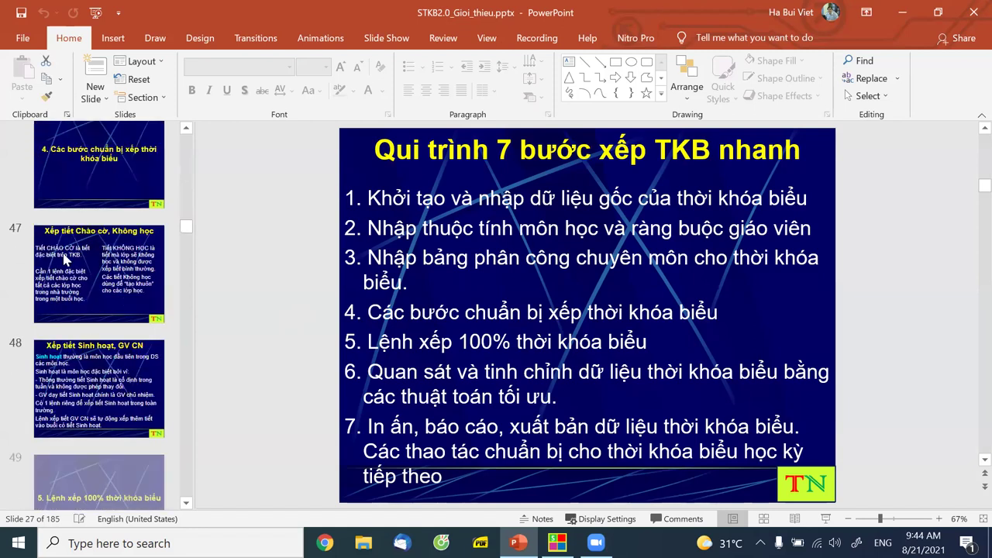
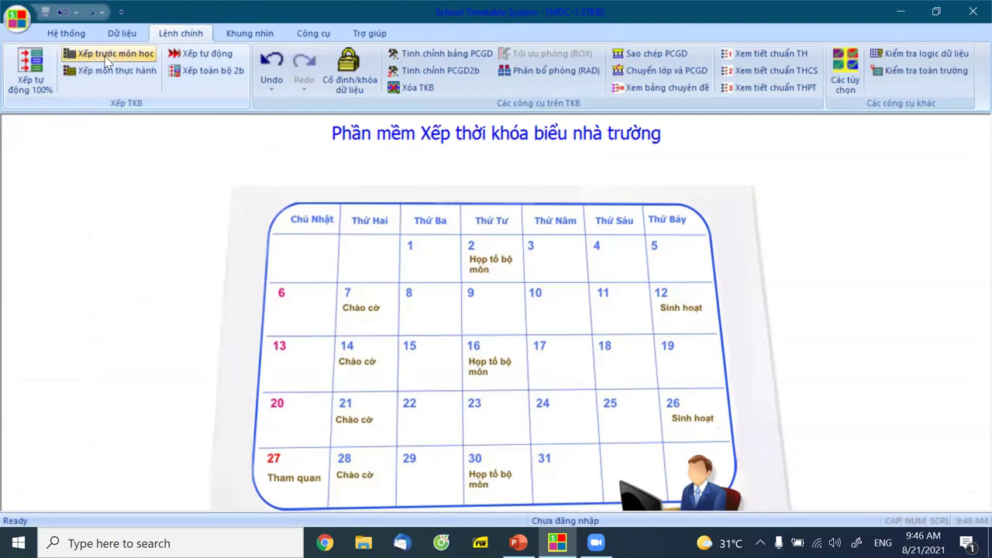
- Arrange the Chào cờ period for the whole school in morning period 1 on T2 and afternoon period 5 on T7
click(107, 59)
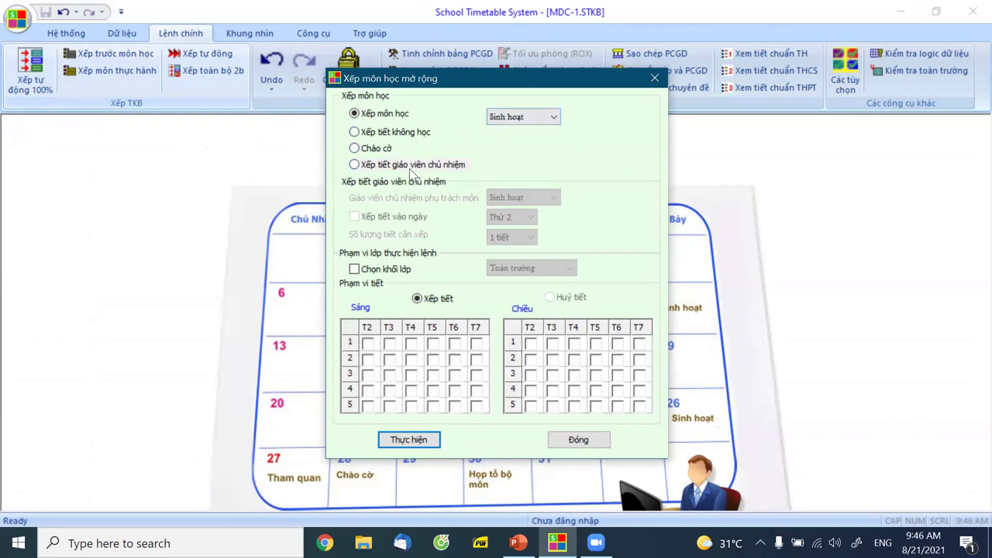
click(355, 150)
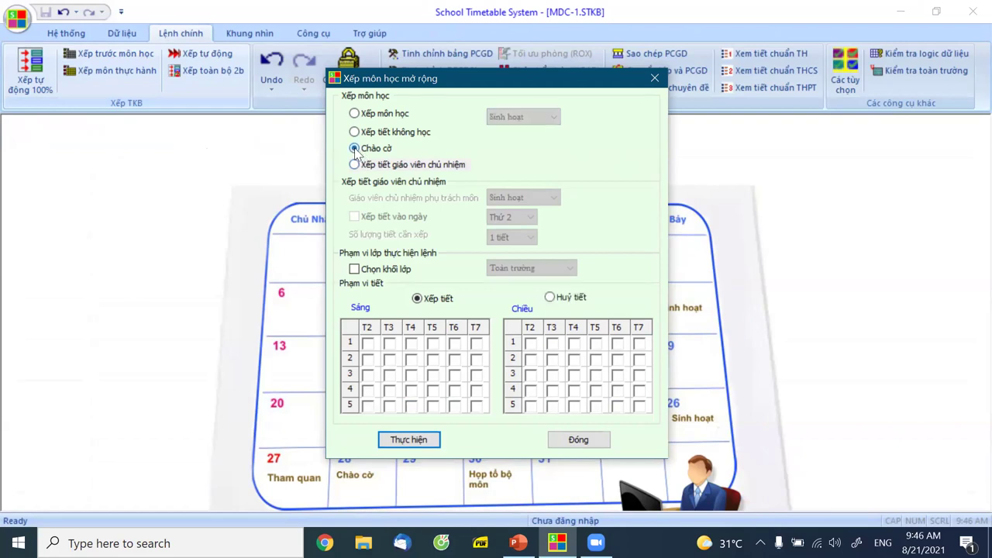
click(368, 343)
click(639, 407)
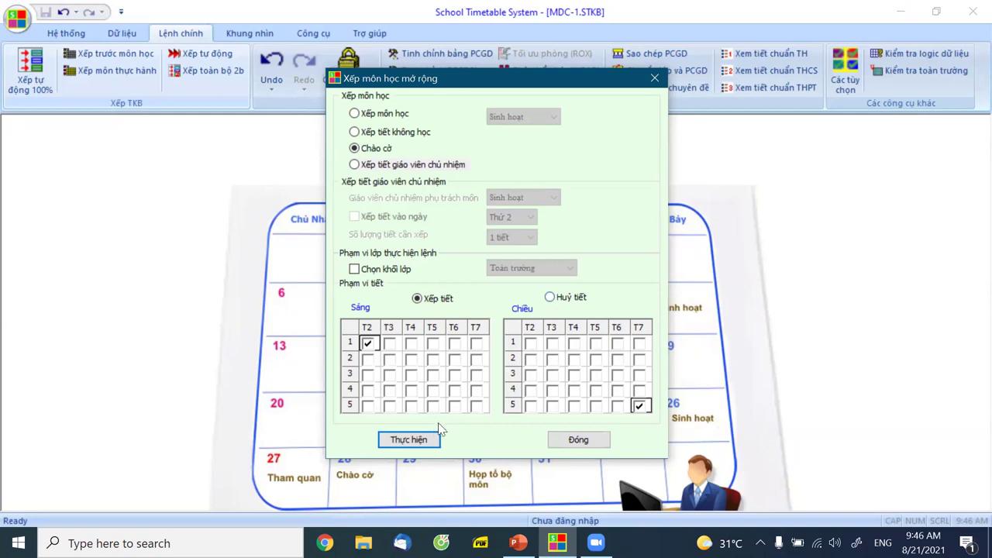
click(412, 439)
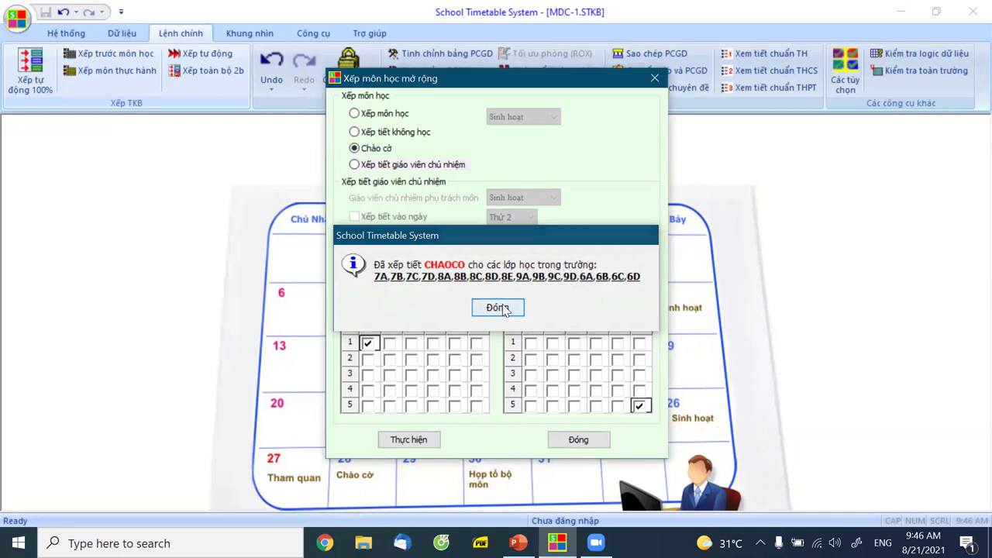
click(500, 307)
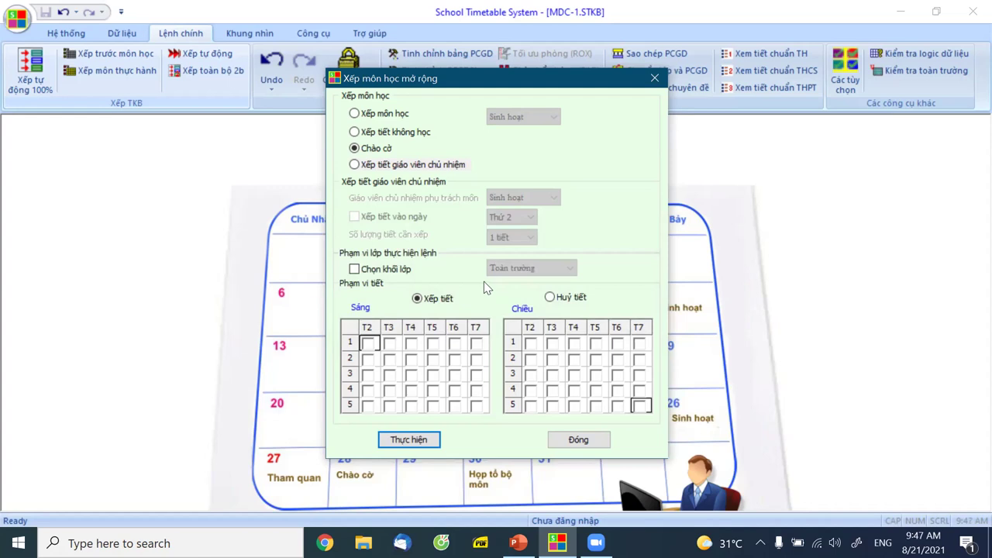
- Arrange no-class periods (Xếp tiết không học) for Khoi 7 in morning period 5 on T5 and T6
click(353, 133)
click(354, 269)
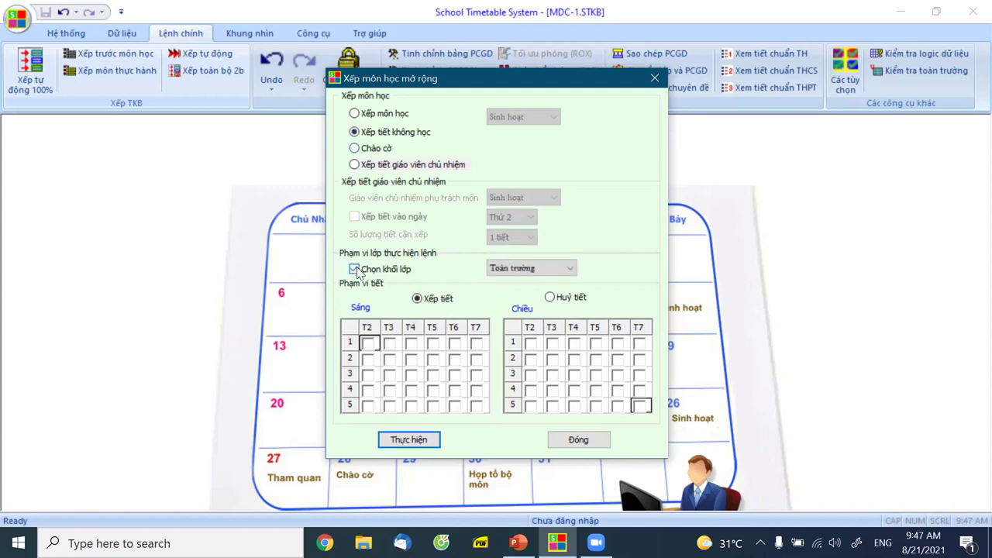
click(517, 270)
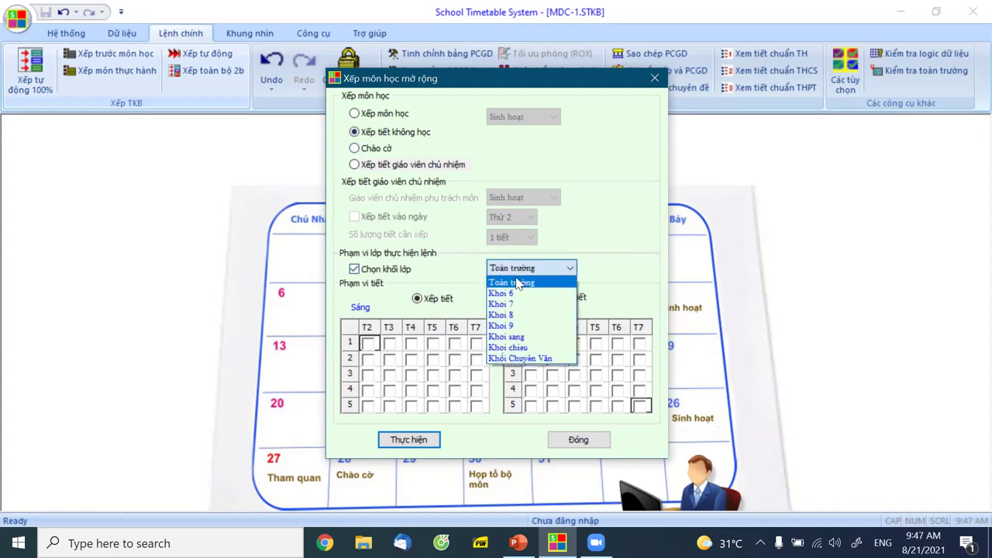
click(503, 305)
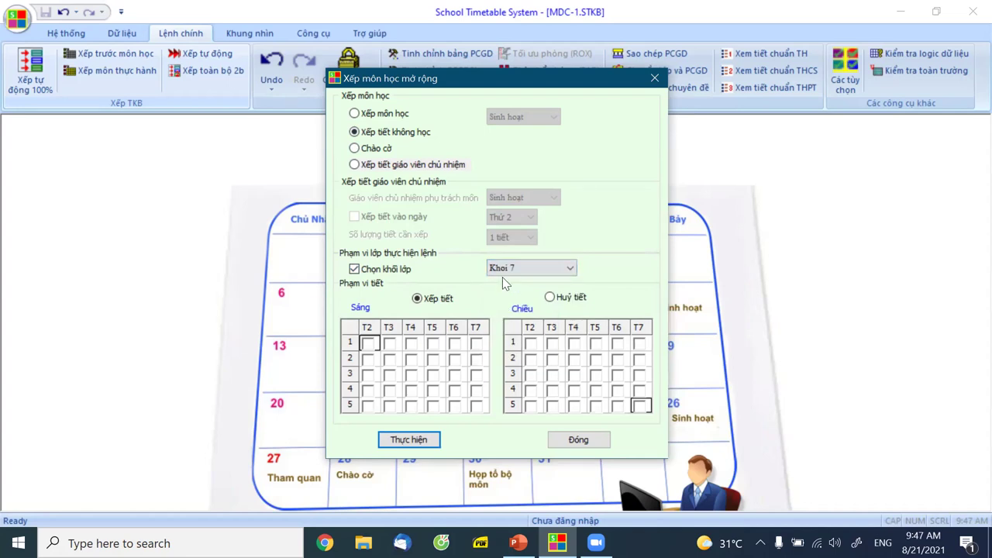
click(433, 405)
click(455, 406)
click(411, 440)
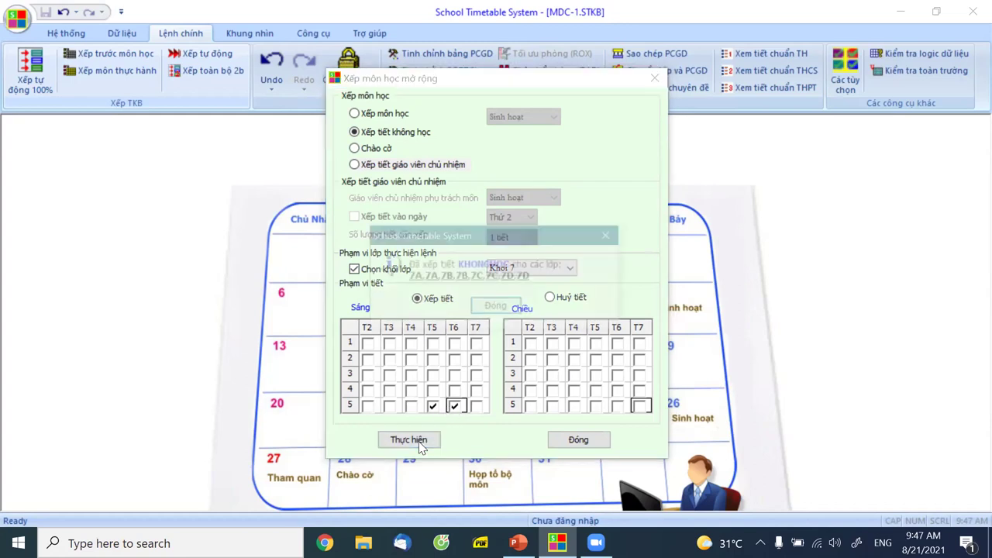
click(498, 308)
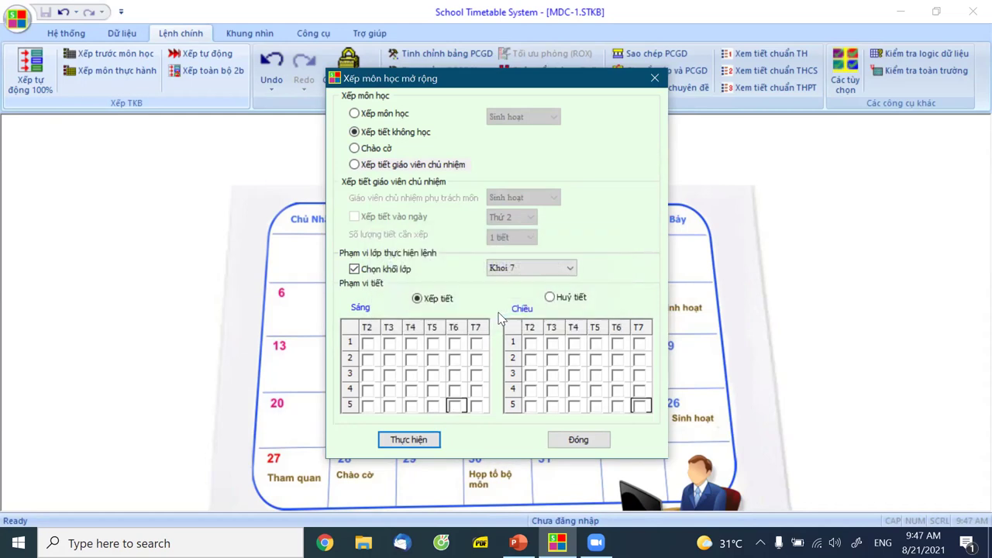
- Arrange a no-class period (Xếp tiết không học) for Khoi 8 in morning period 5 on T3
click(510, 269)
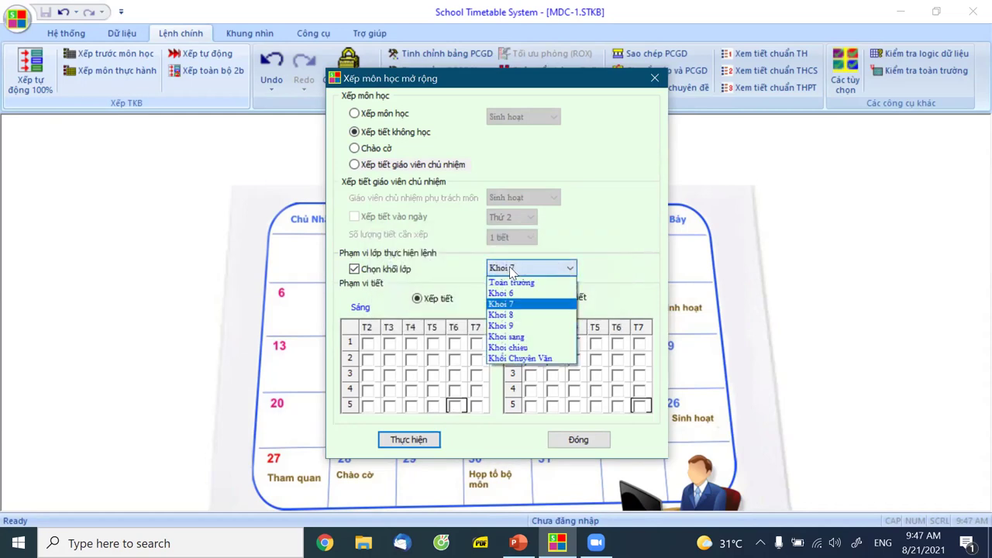
click(513, 316)
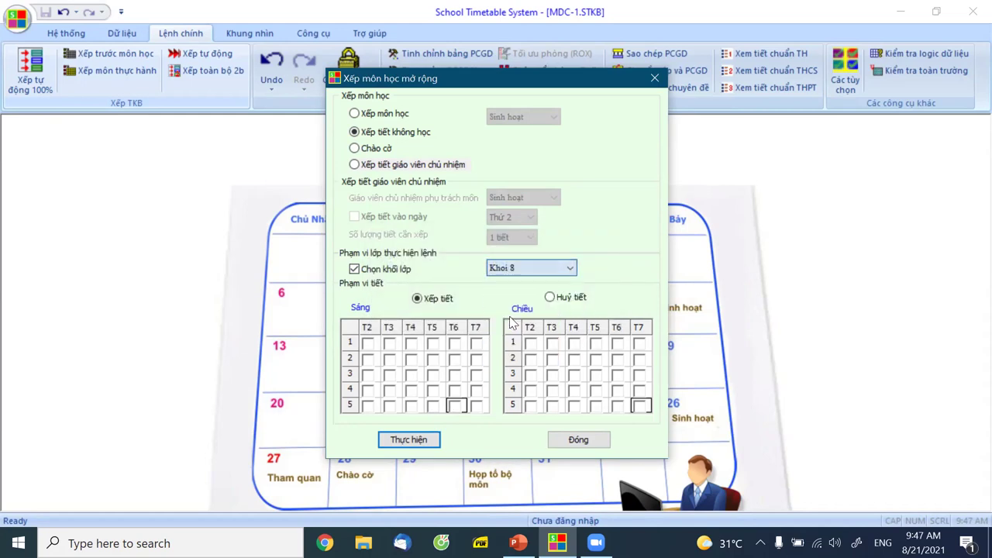
click(389, 406)
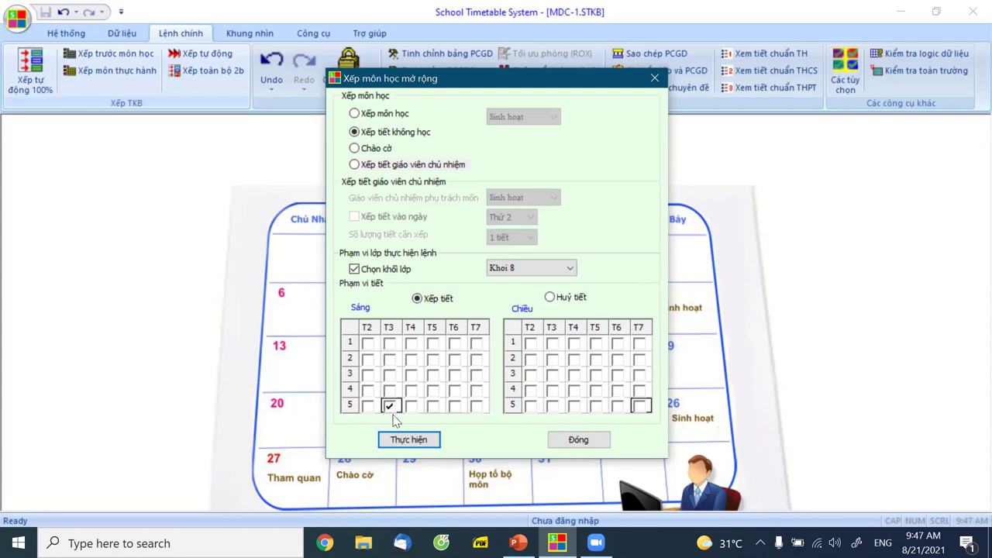
click(423, 432)
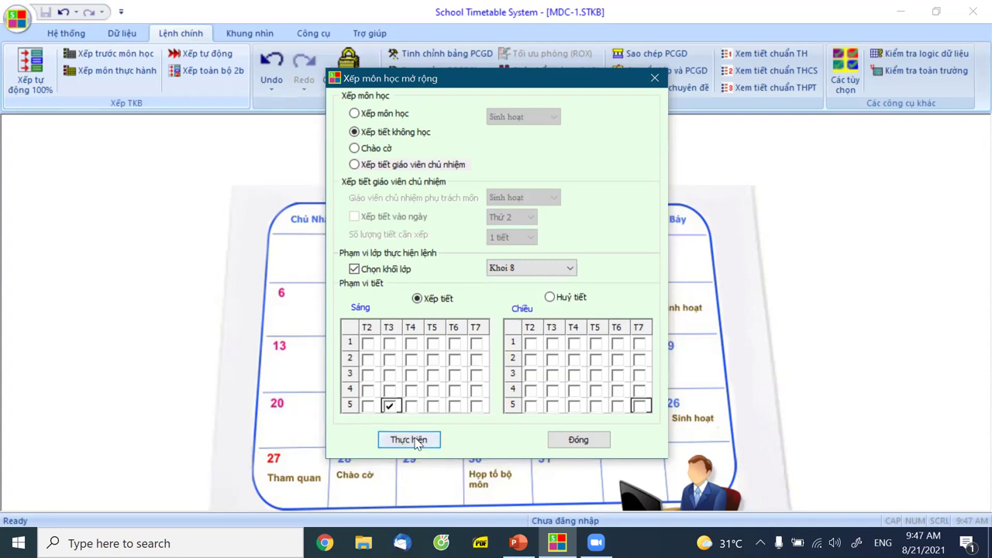
click(488, 306)
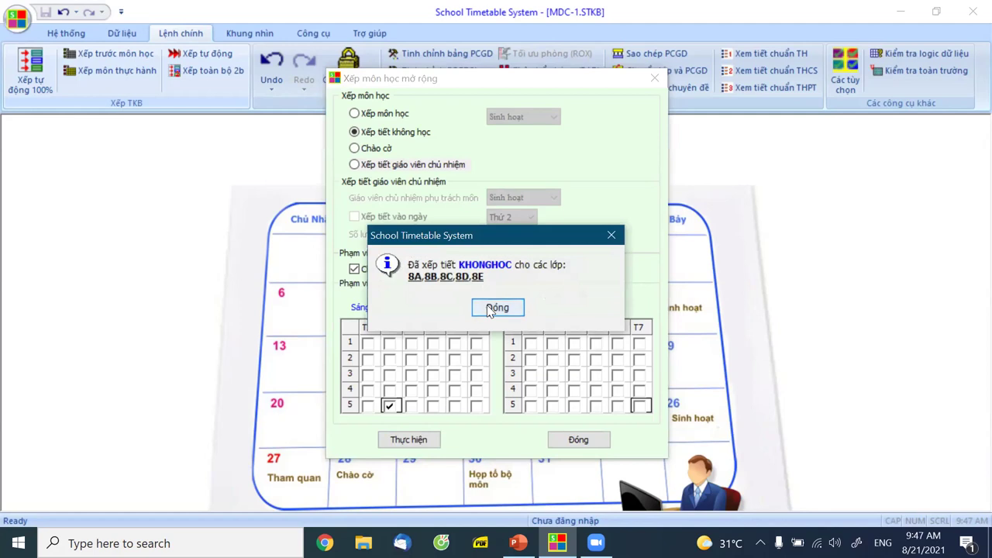
- Arrange no-class periods for Khoi 9 in morning period 5 on T4 and T7
click(520, 271)
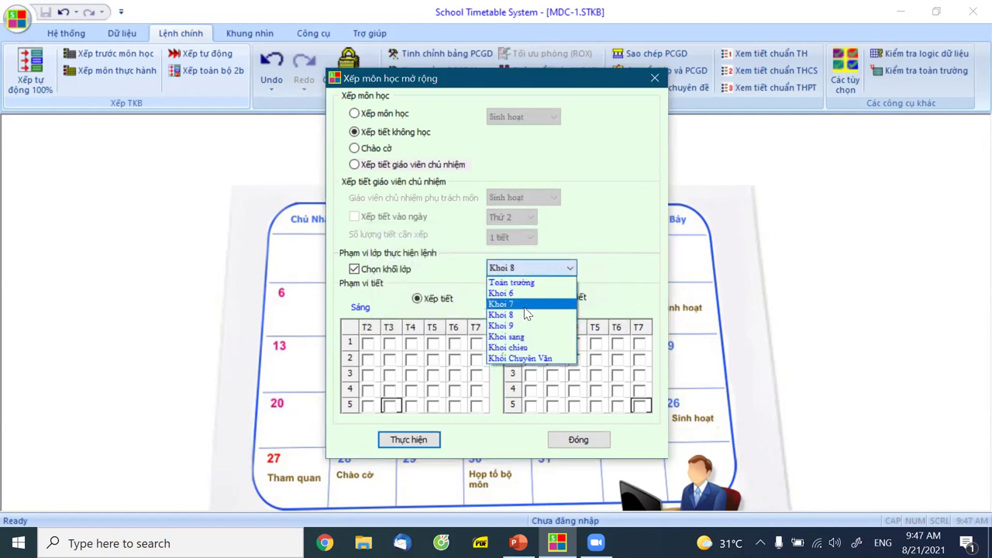
click(511, 328)
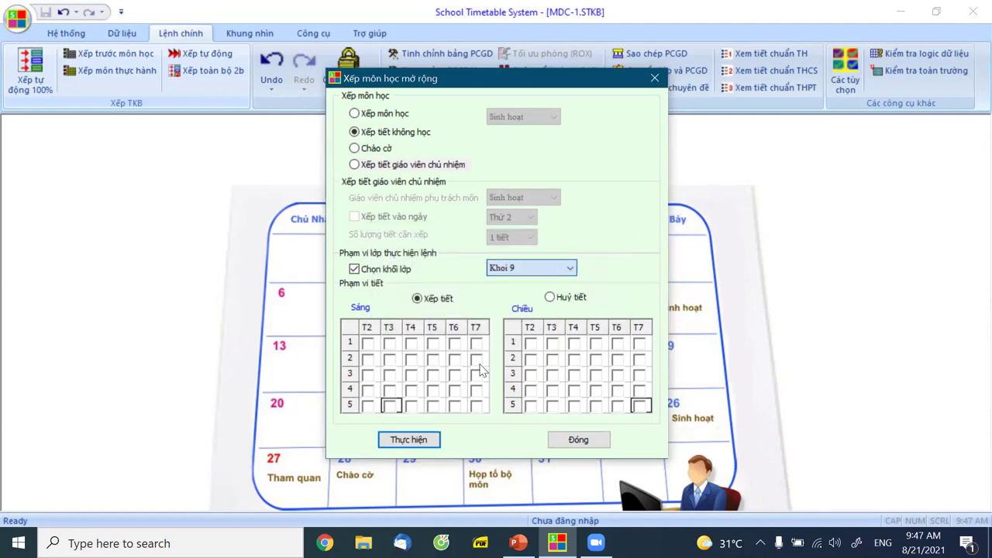
click(440, 440)
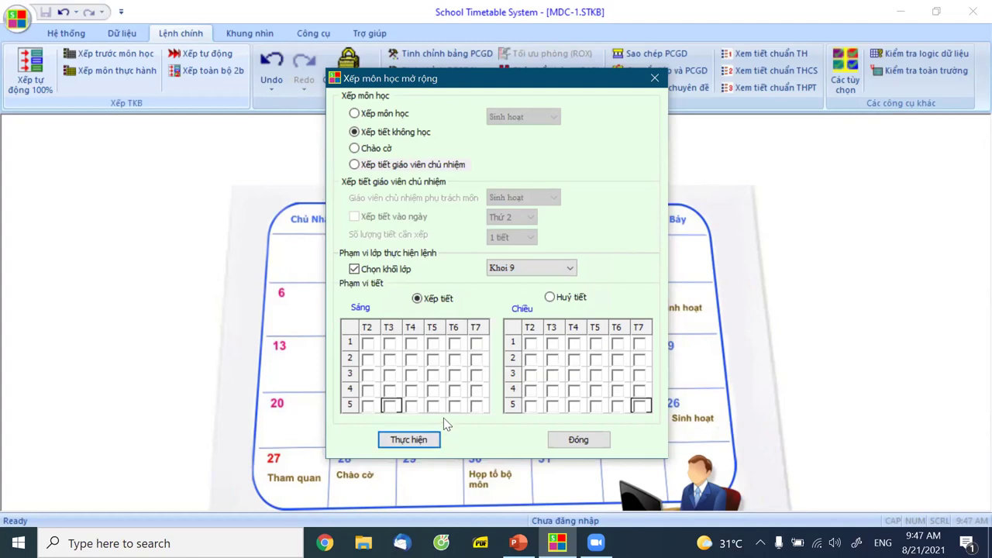
click(412, 404)
click(480, 412)
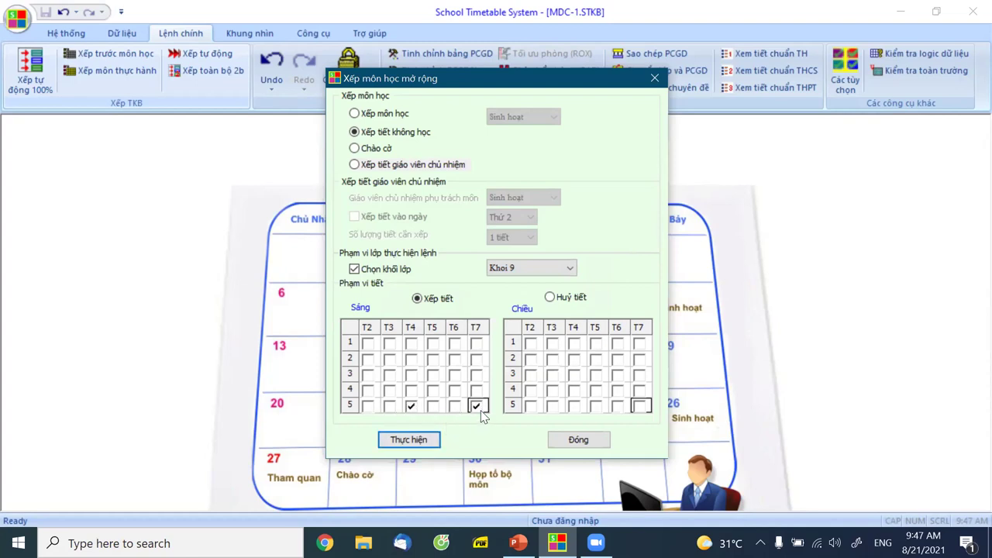
click(424, 440)
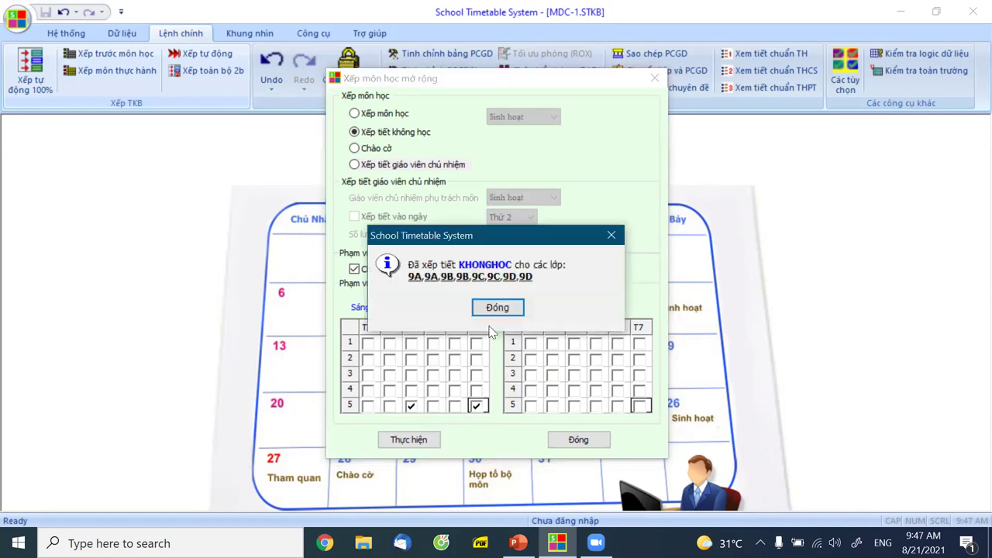
click(499, 307)
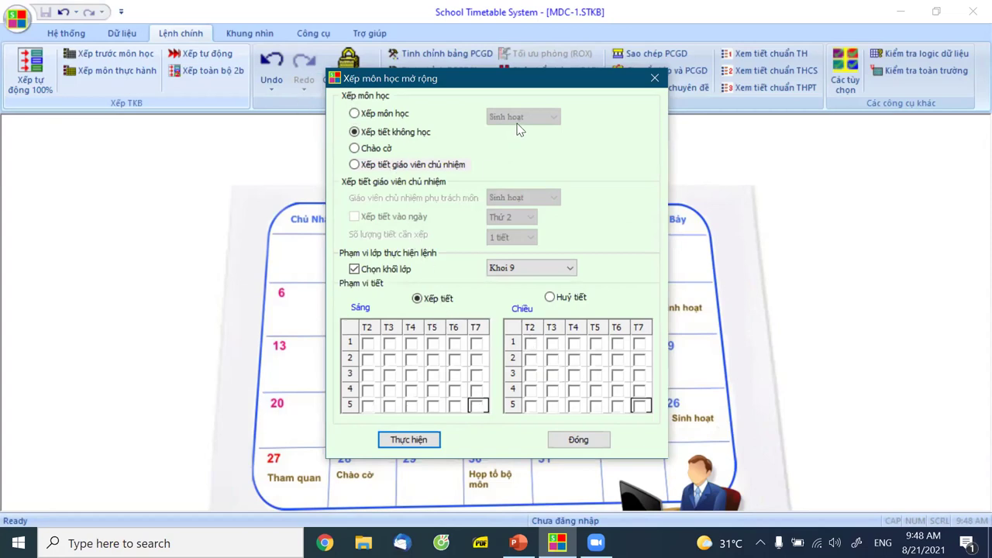
- Arrange the Sinh hoạt subject for the whole school in morning period 2 and afternoon period 1 on T2
key(Up)
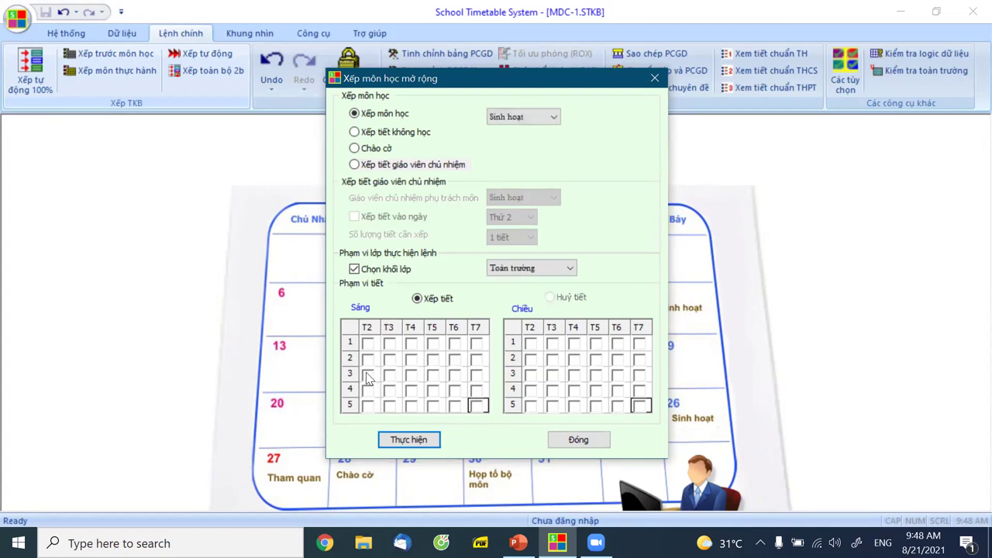
click(372, 353)
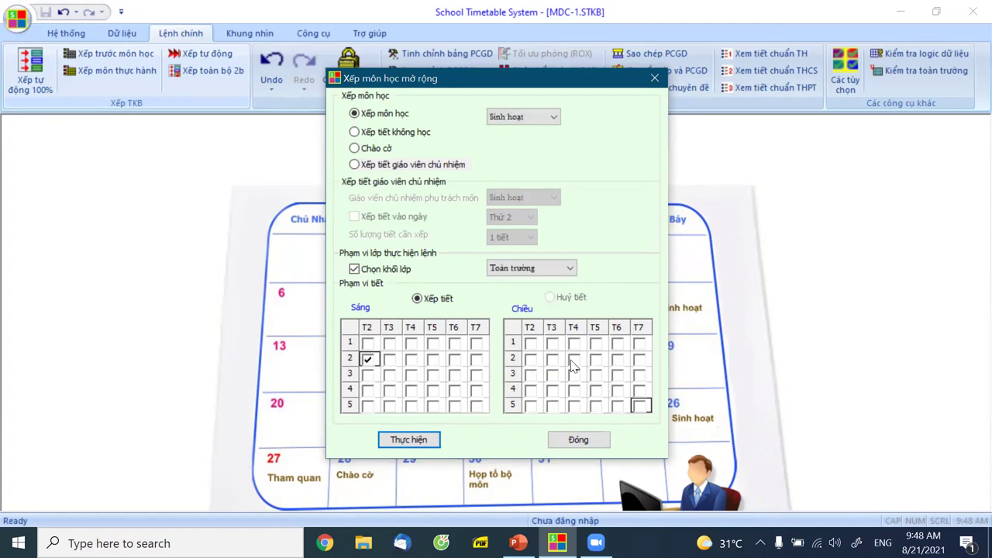
click(530, 344)
click(411, 439)
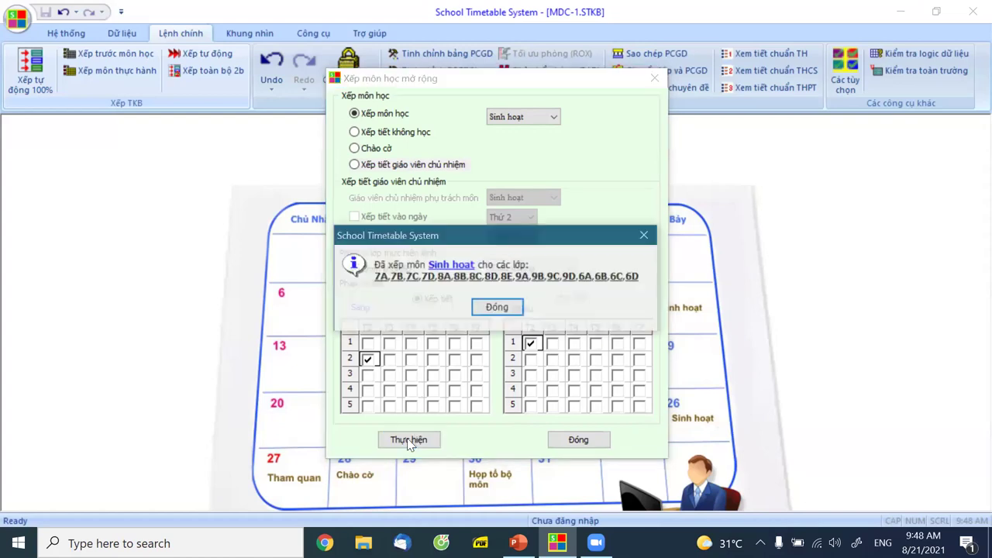
click(497, 307)
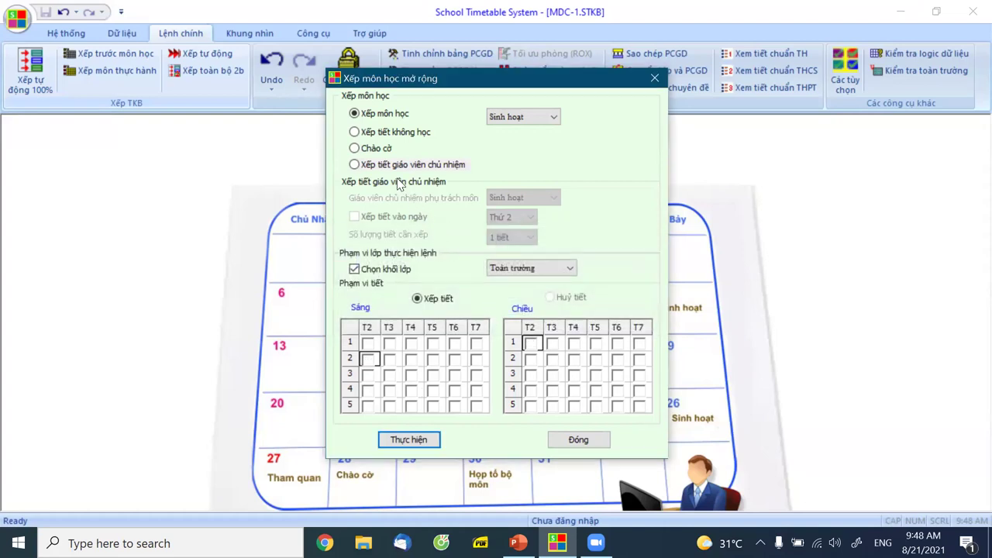
- Arrange 1 homeroom-teacher period (Xếp tiết giáo viên chủ nhiệm) for Sinh hoạt without fixing a day, and close the subject arrangement dialog
click(354, 164)
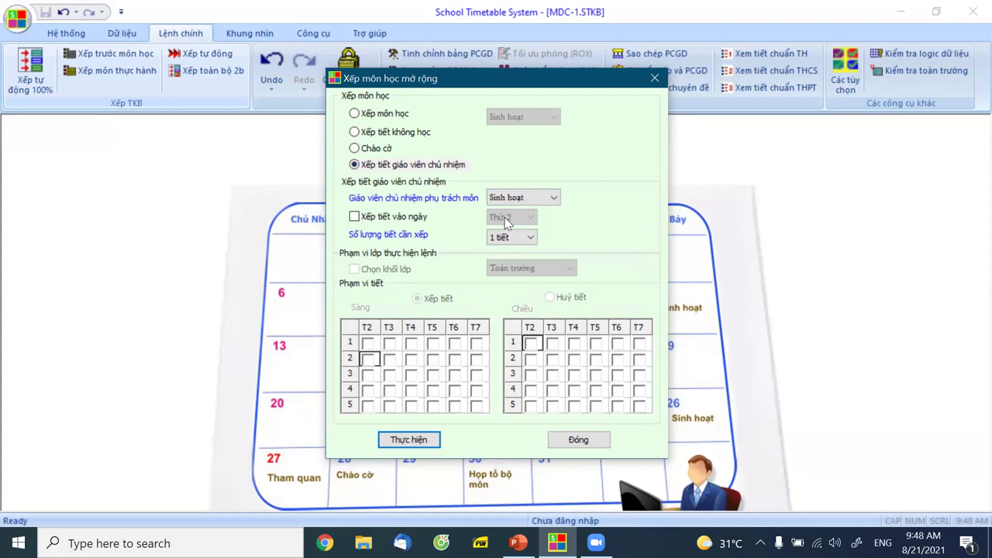
click(355, 218)
click(356, 218)
click(397, 440)
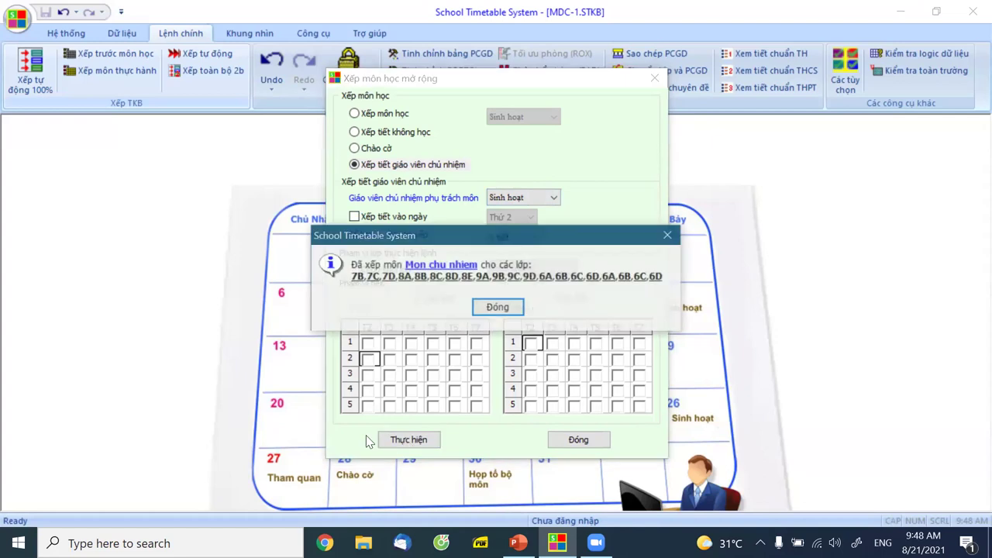
click(498, 307)
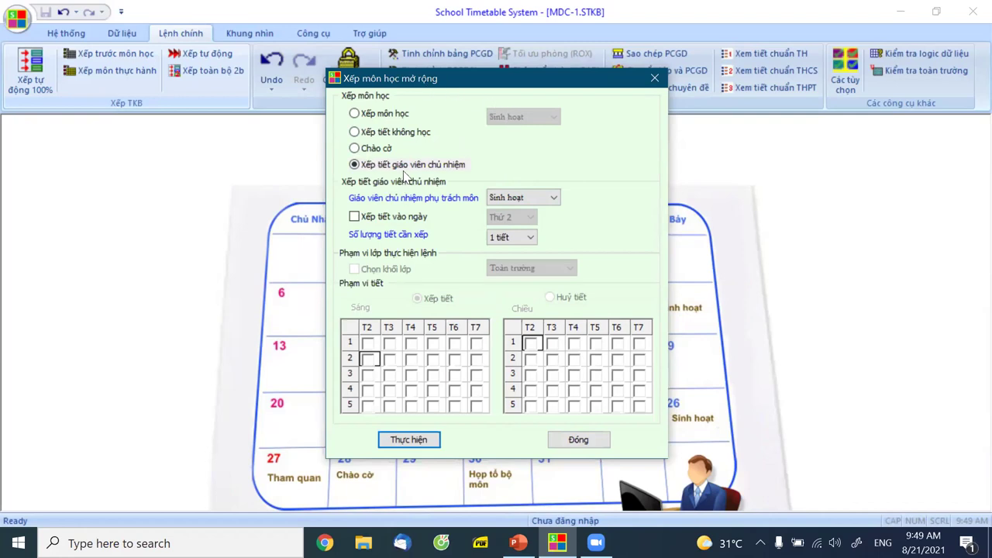
click(575, 438)
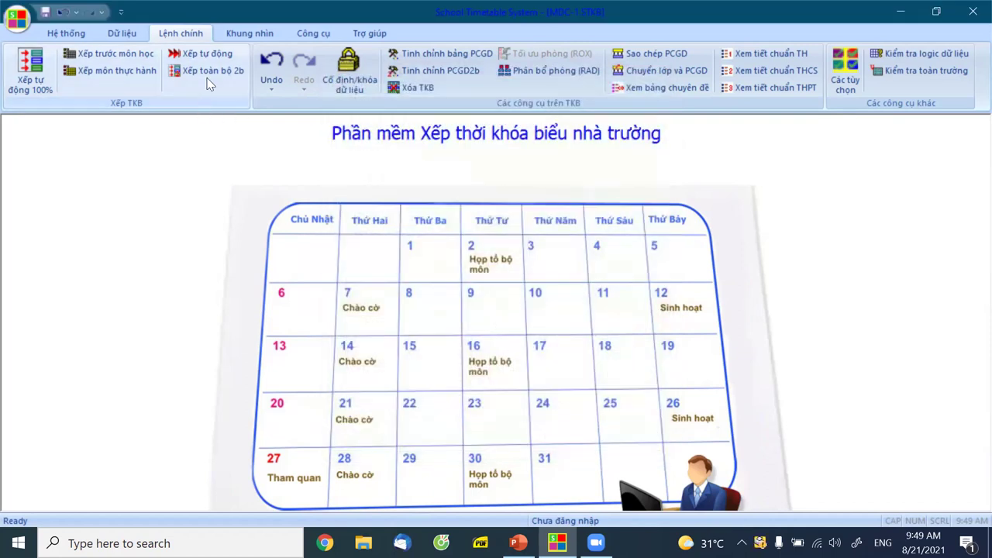
- Open the ShowAll timetable and review the pre-placed periods of the morning classes from Thứ hai to Thứ bảy
click(258, 33)
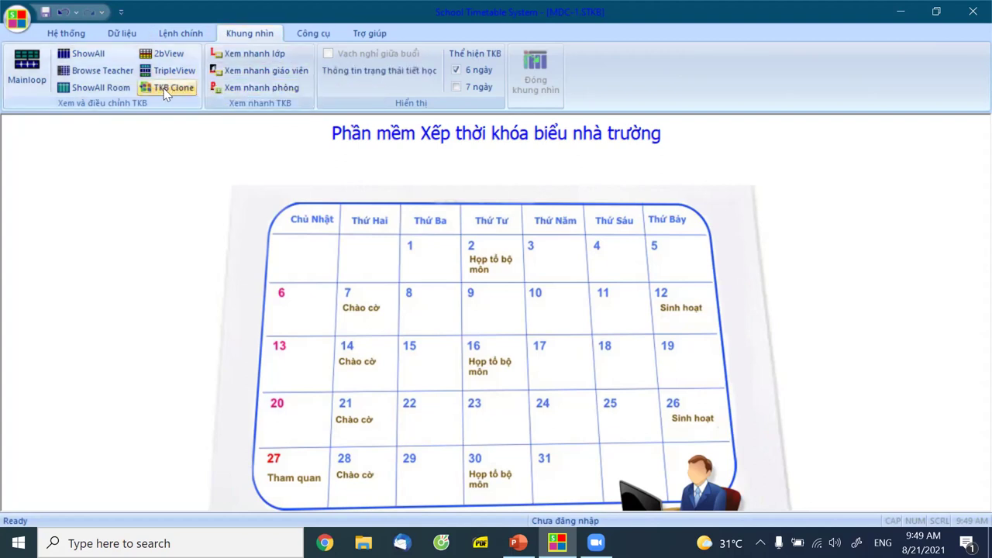
click(83, 58)
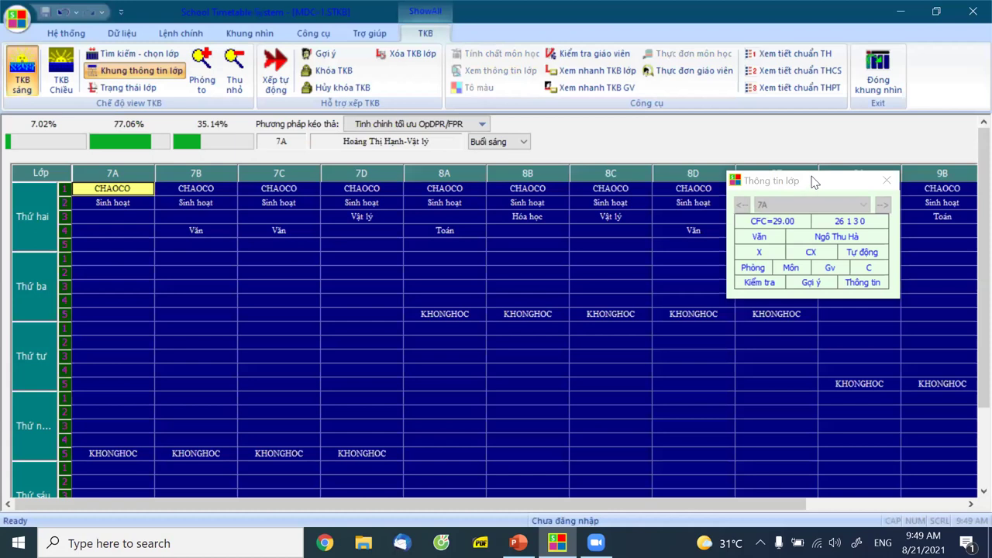
drag(813, 181, 848, 37)
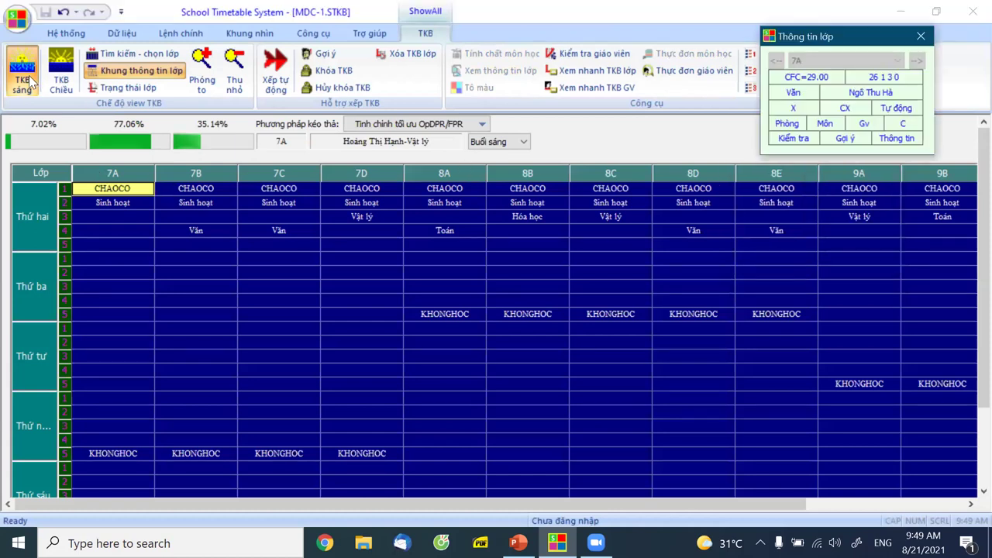
click(60, 80)
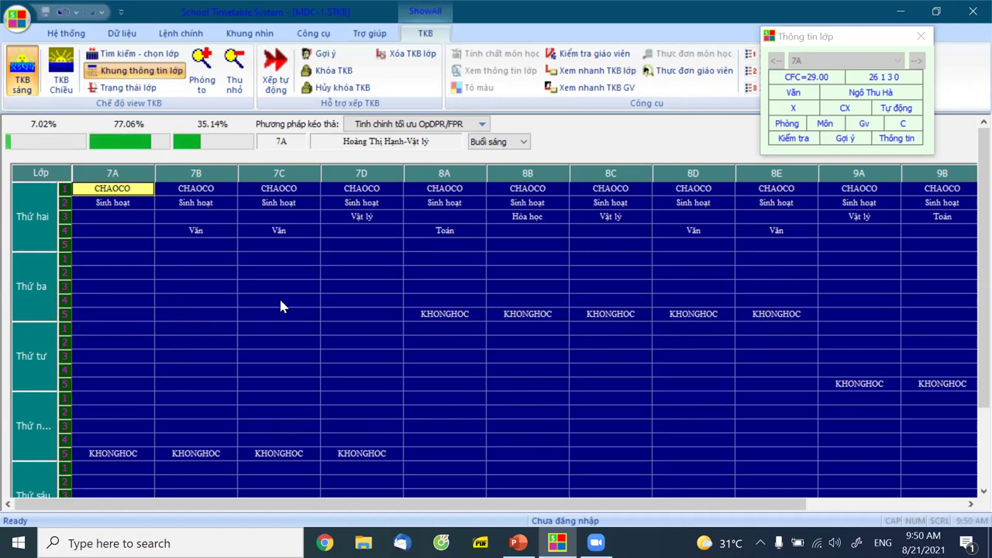
scroll(105, 442, down, 3)
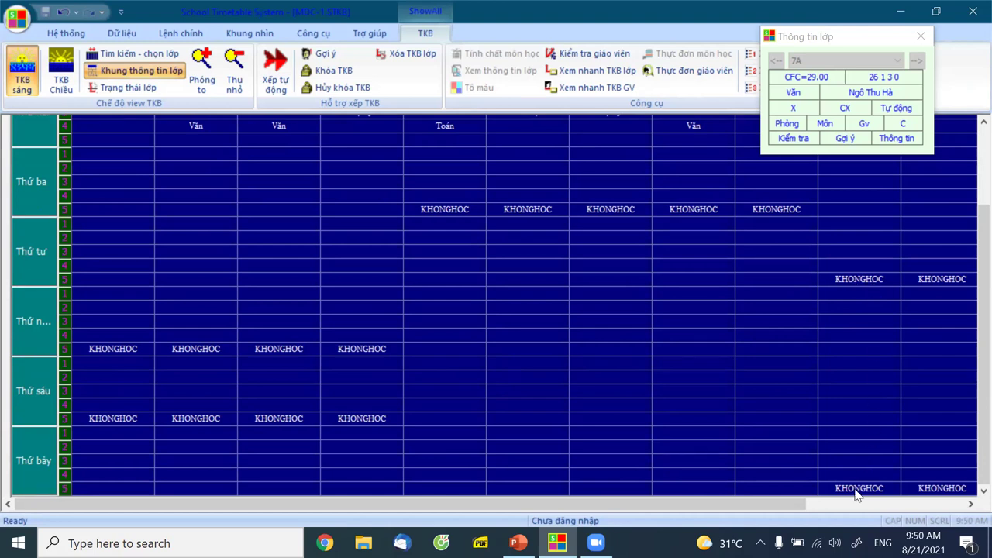
scroll(573, 368, up, 5)
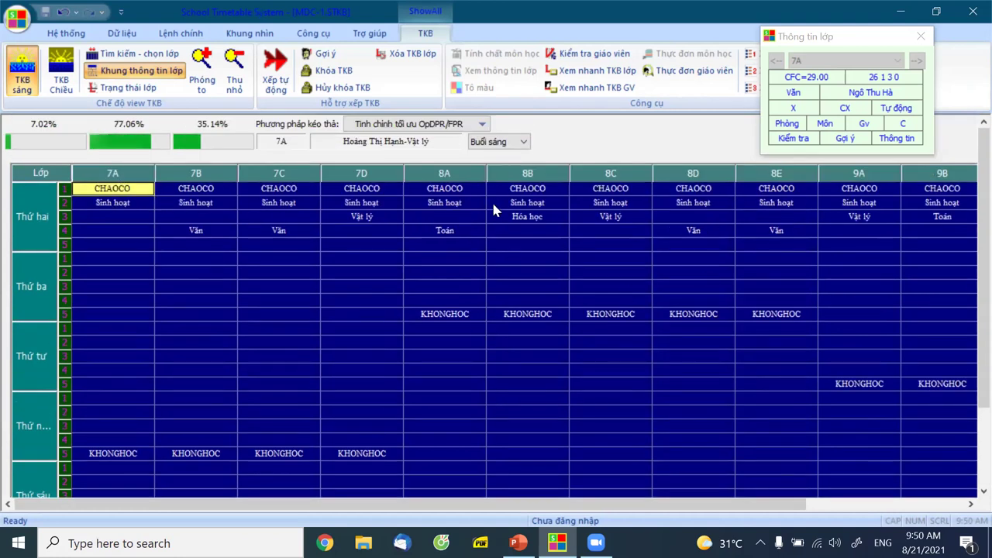
- Check the afternoon timetable of the grade 6 classes, moving the class information window aside, and close the ShowAll view
click(56, 77)
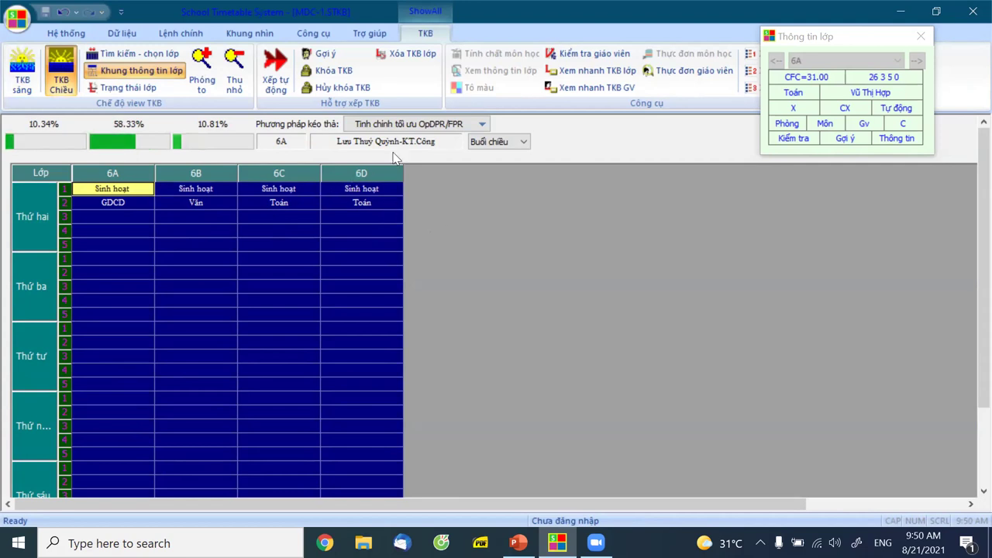
click(866, 56)
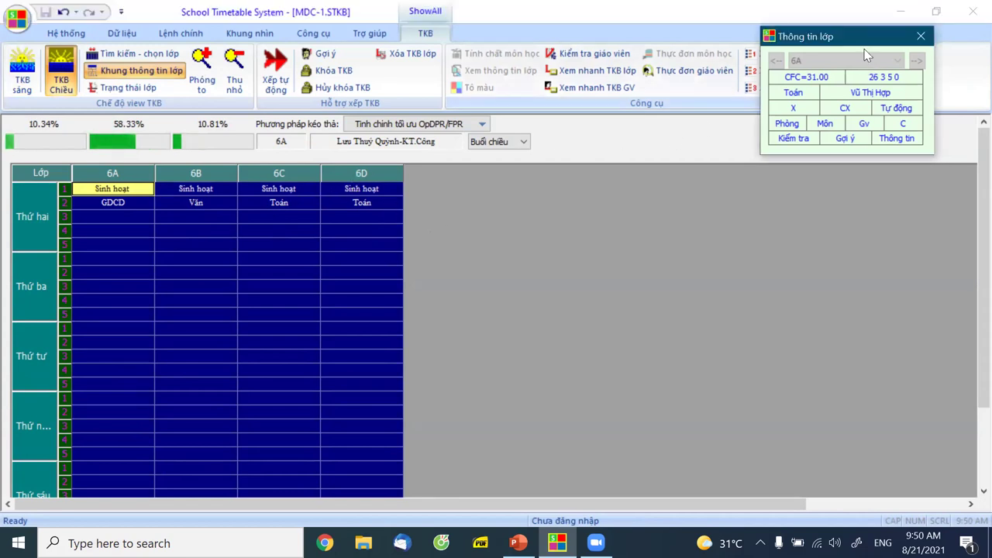
click(870, 77)
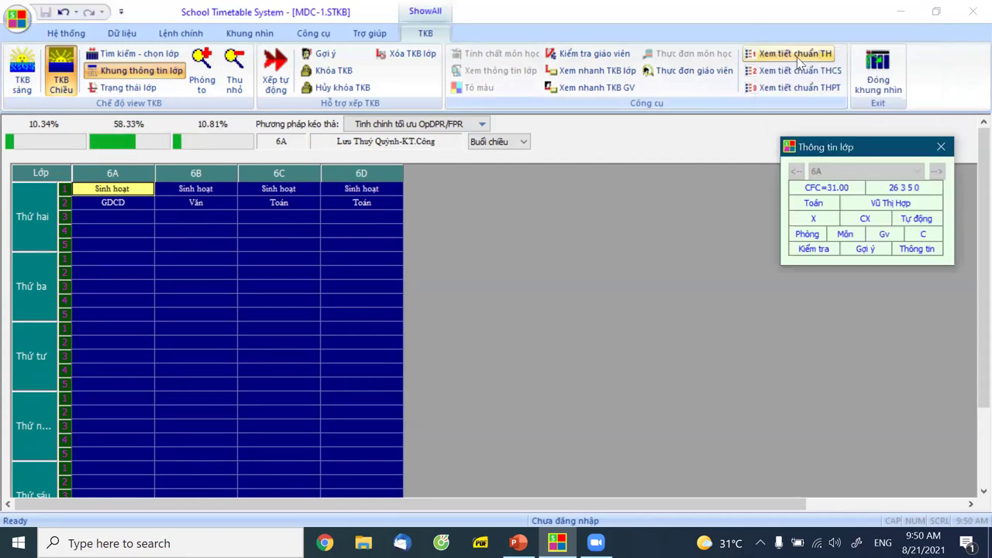
click(876, 84)
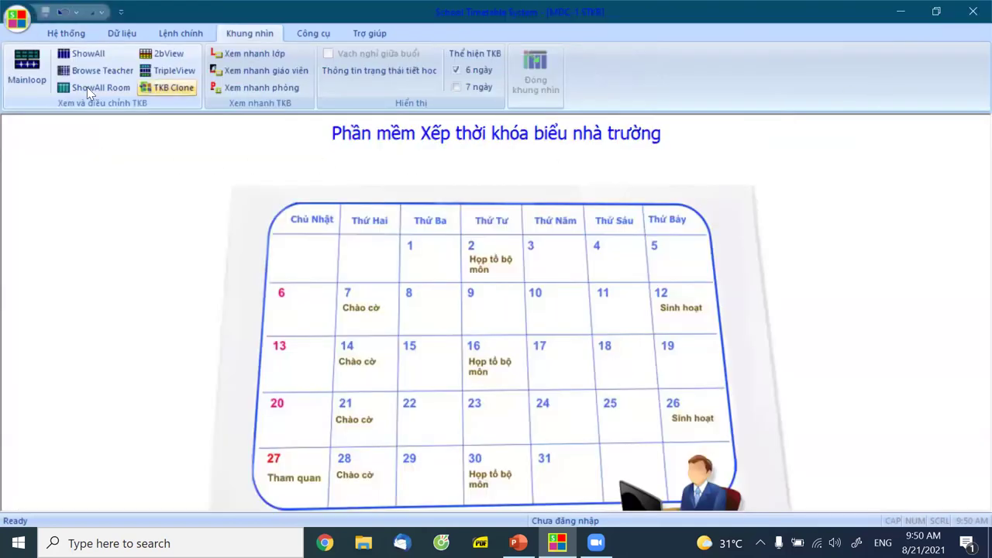
- Open the Mainloop view and examine class 8A's morning timetable together with the timetable of its Sinh hoạt teacher
click(21, 74)
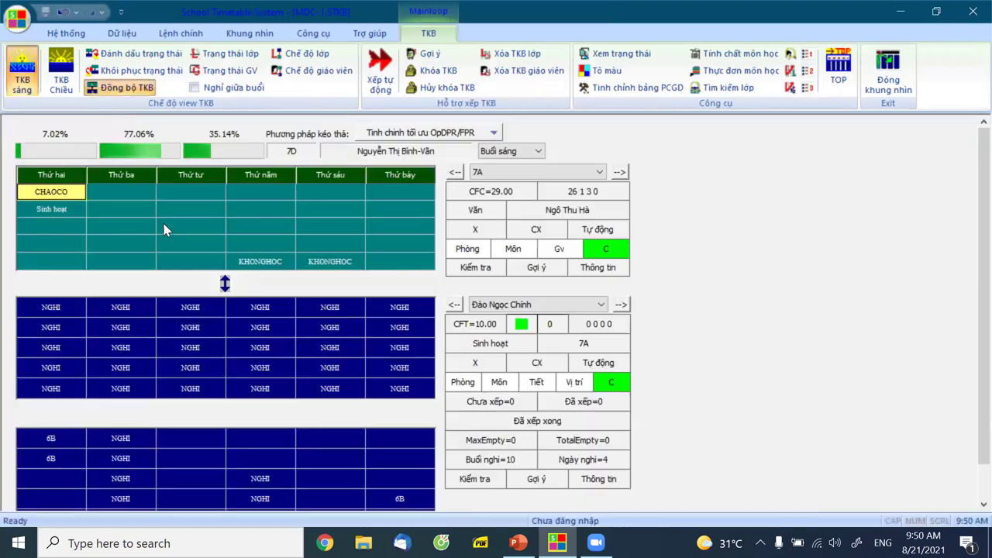
click(619, 173)
click(620, 173)
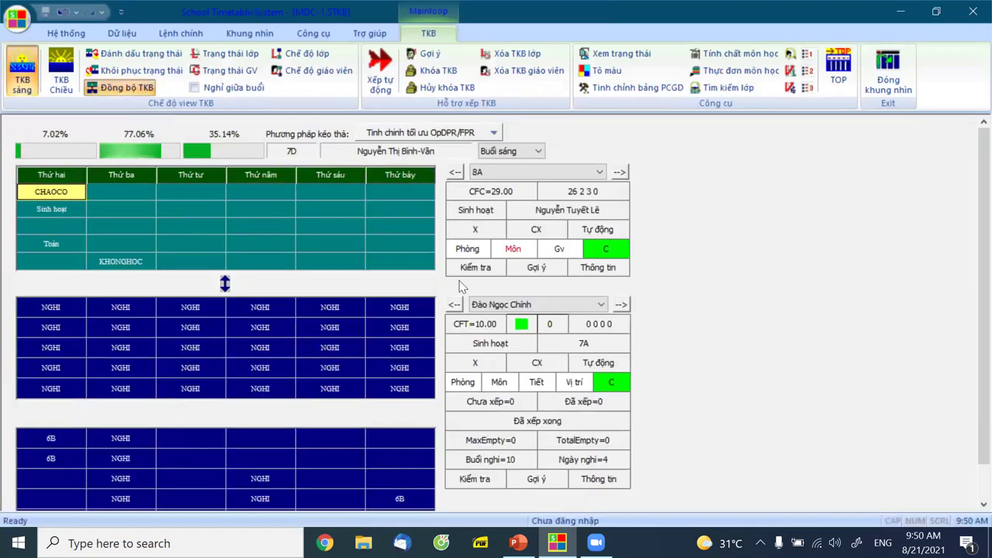
click(497, 306)
click(504, 240)
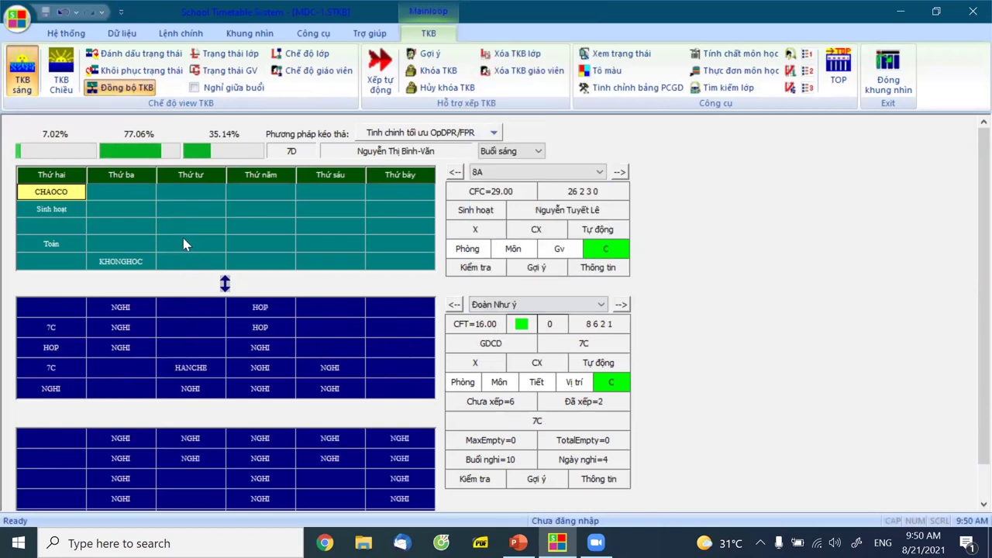
click(75, 214)
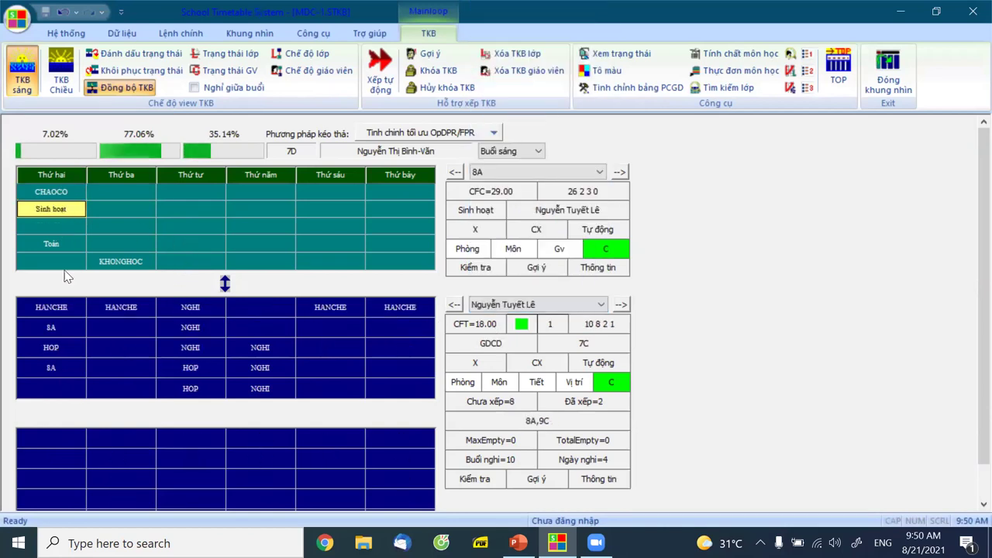
- Advance the class timetable to 9D and browse through the following teachers' timetables
click(620, 172)
click(620, 172)
click(620, 172)
click(620, 305)
click(620, 305)
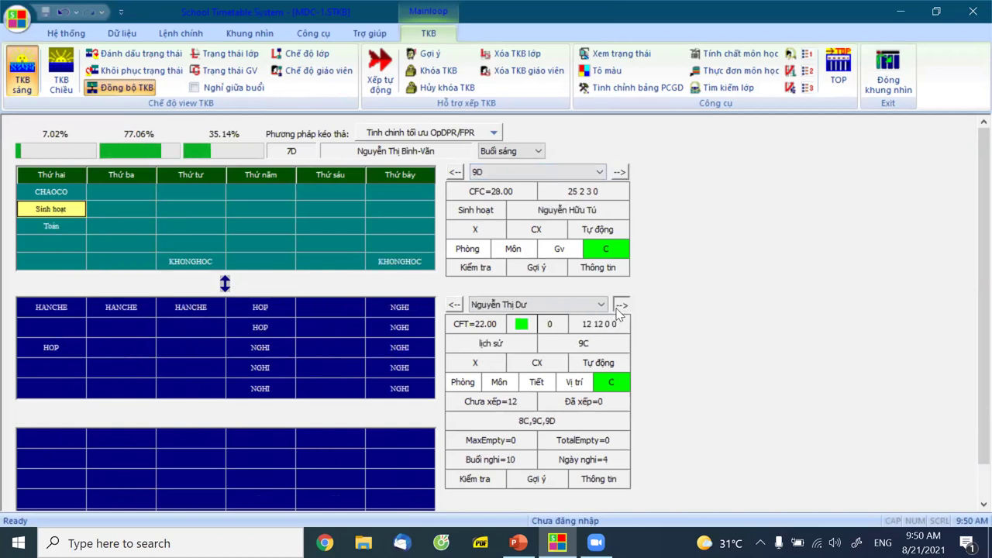
click(620, 305)
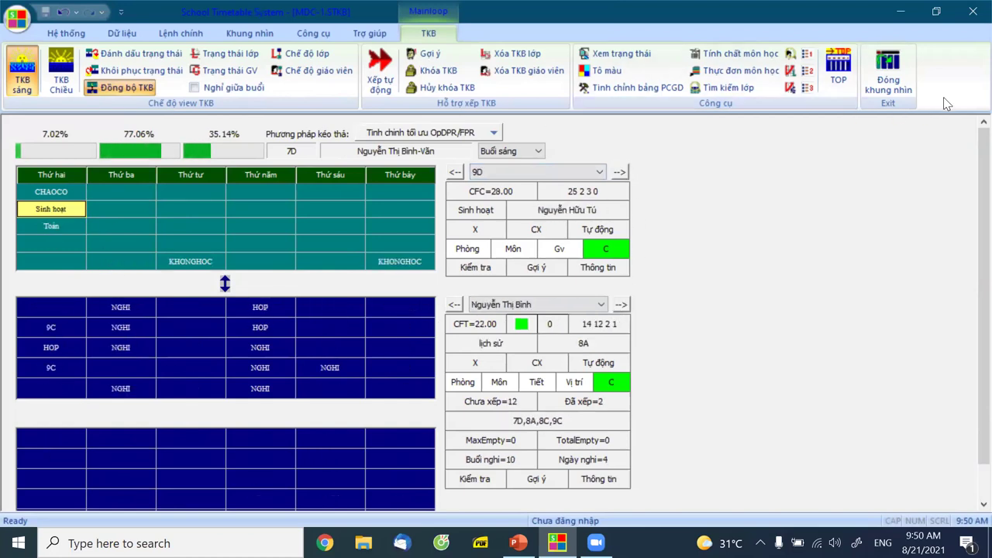
- Close the Mainloop view, review all teachers' morning timetables in the Browse Teacher view, and close that view
click(888, 78)
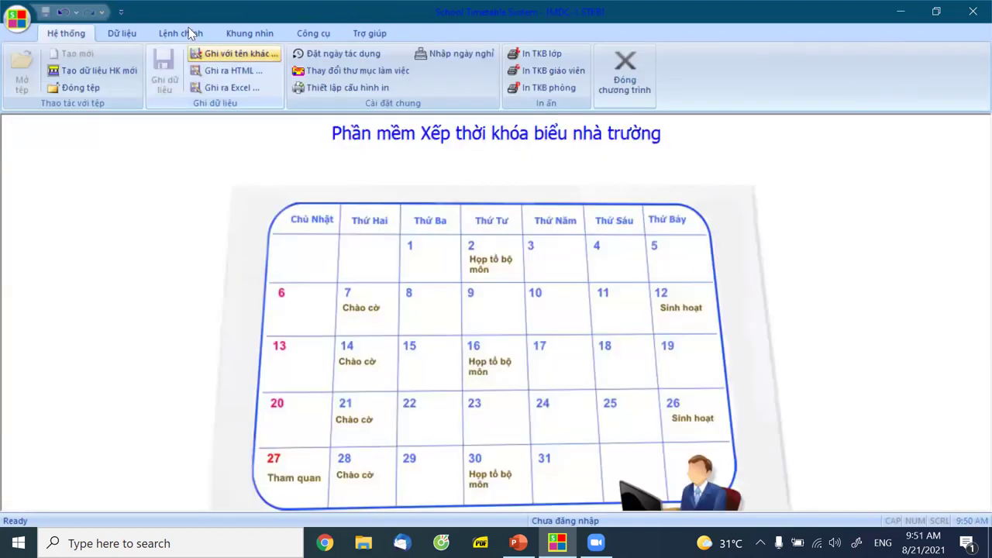
click(247, 35)
click(100, 72)
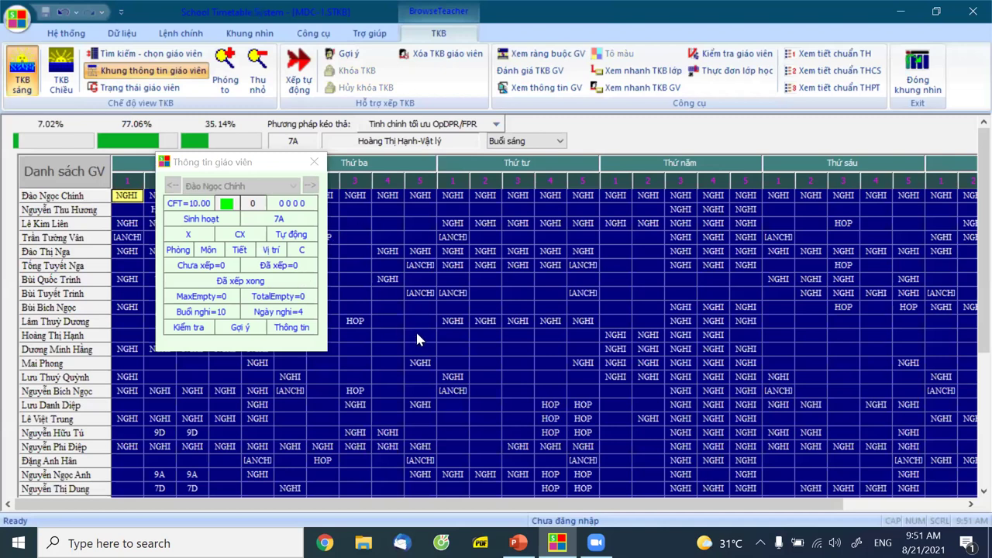
scroll(446, 338, down, 5)
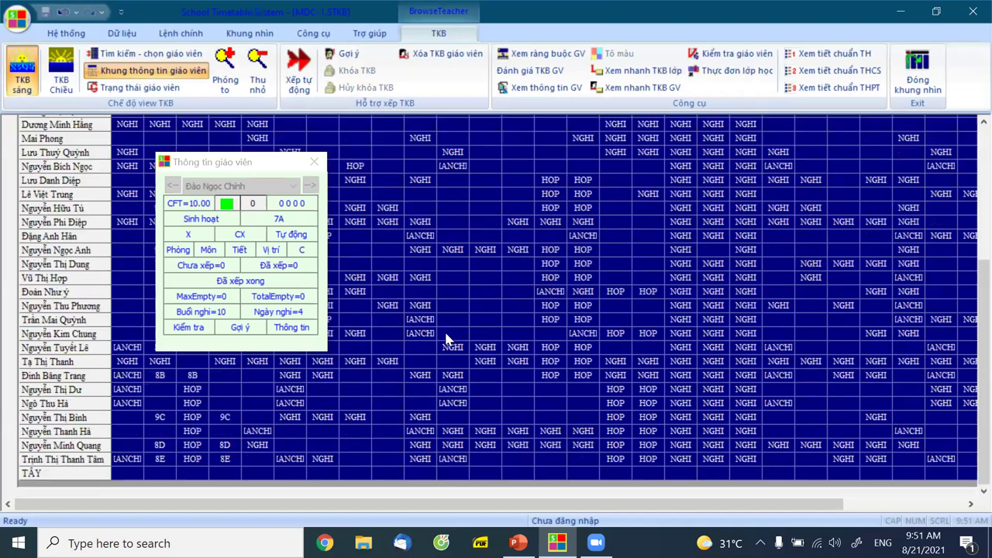
scroll(453, 329, up, 4)
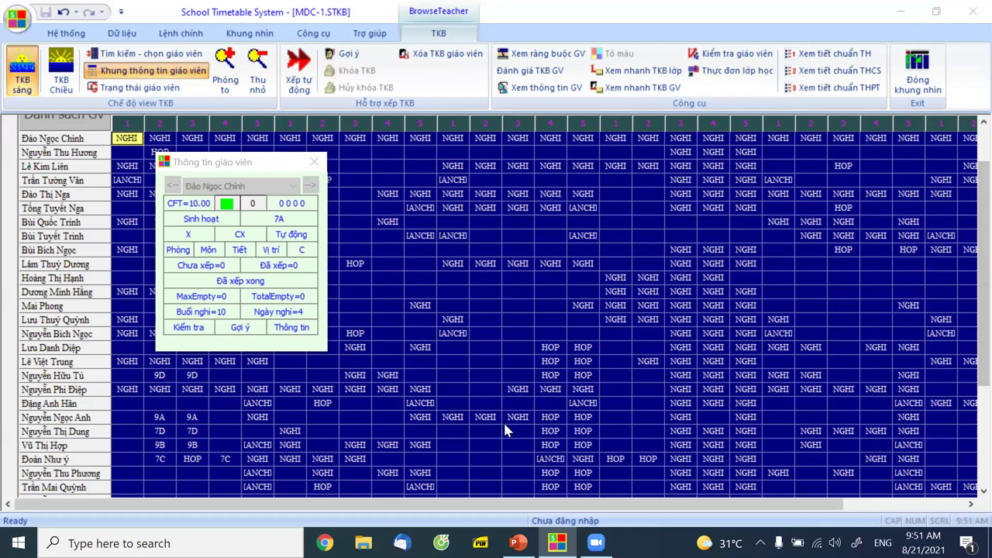
click(920, 85)
- Switch to STKB2.0_Gioi_thieu.pptx in PowerPoint and go from slide 46 to slide 49, "5. Lệnh xếp 100% thời khóa biểu"
mouse_move(517, 542)
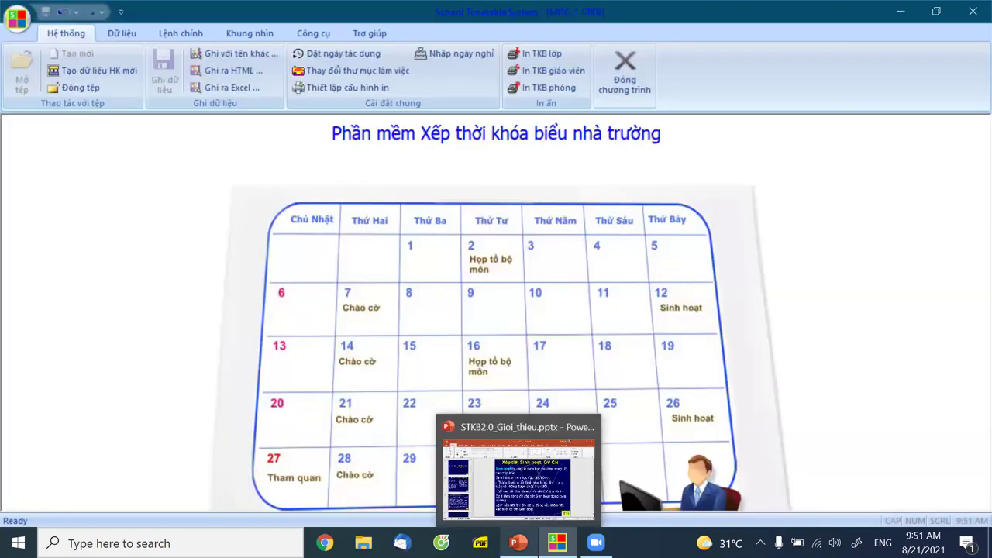
click(540, 508)
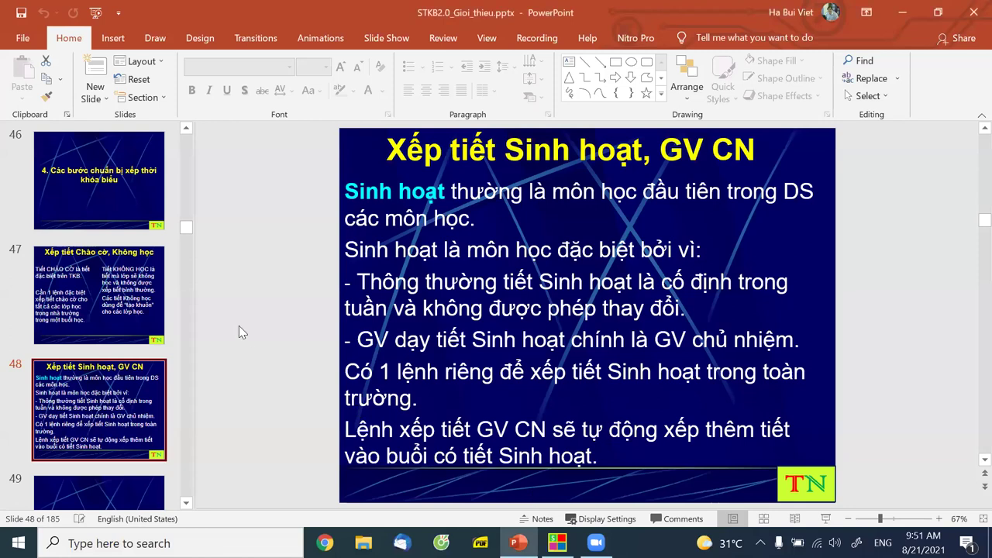
click(74, 195)
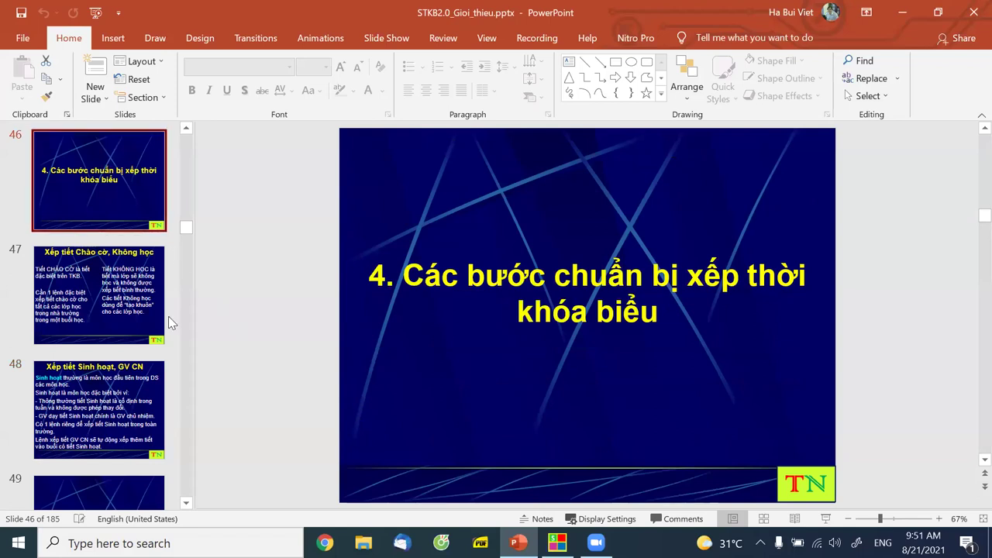
scroll(170, 294, down, 5)
click(120, 354)
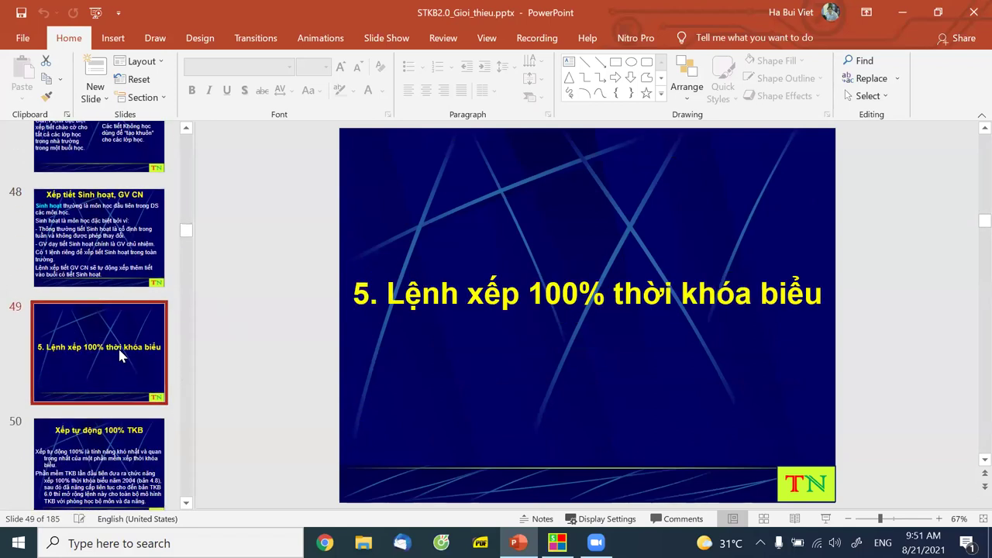
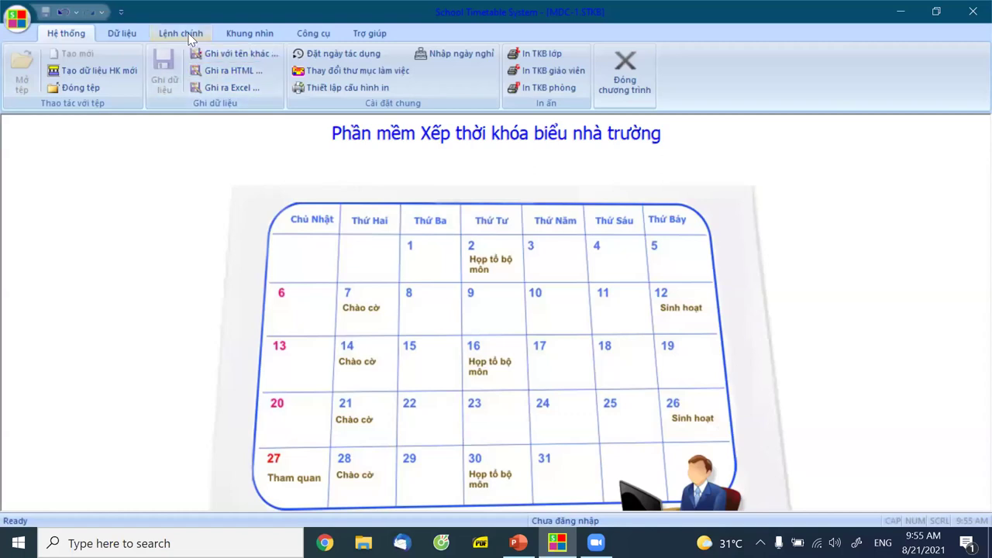
- Back in School Timetable System, run 100% automatic scheduling for Buổi Sáng, accepting the logic check, and update the timetable data
click(180, 33)
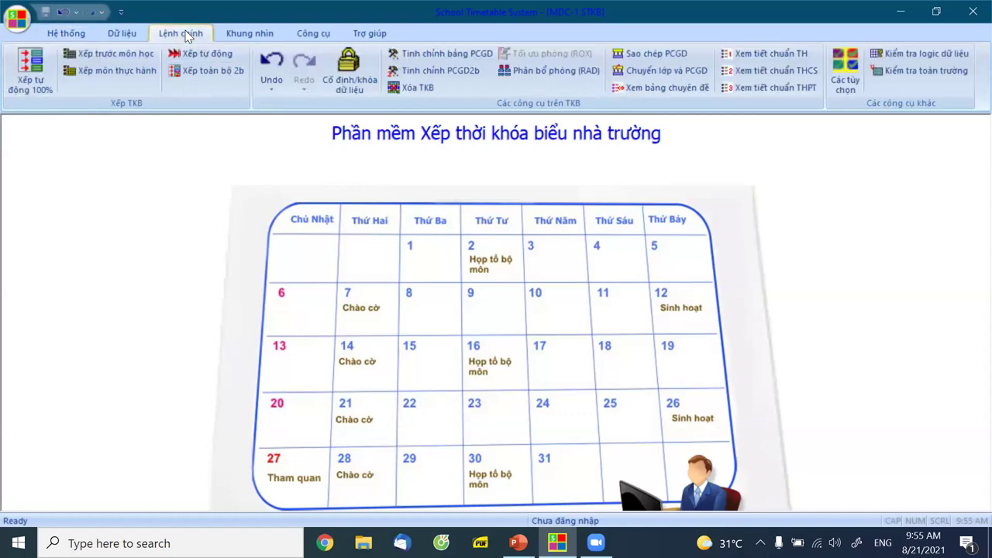
click(21, 78)
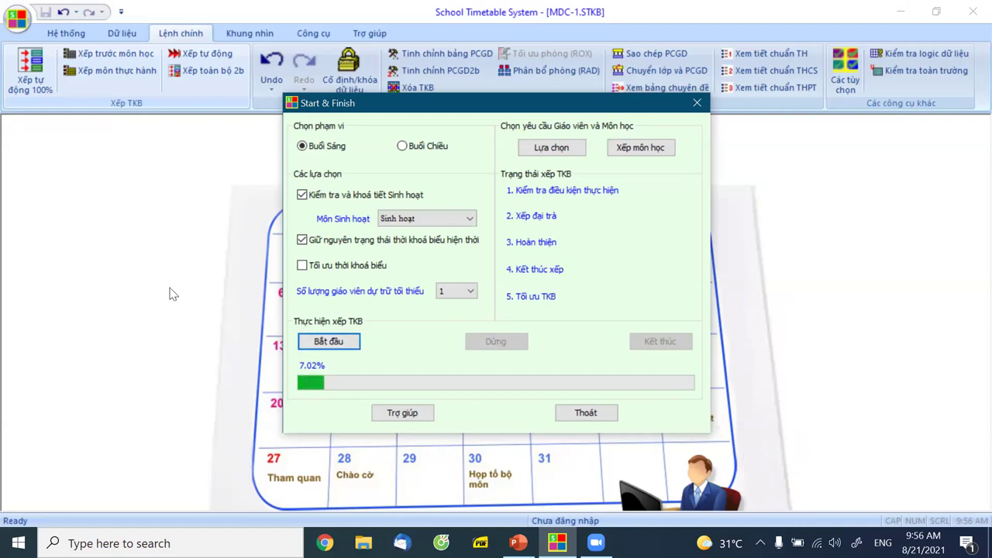
click(330, 341)
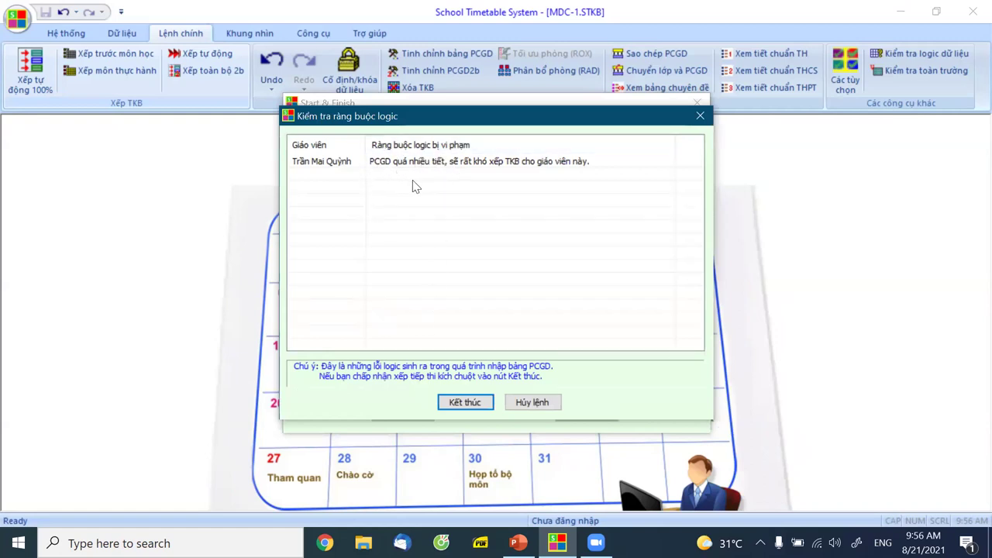
click(458, 406)
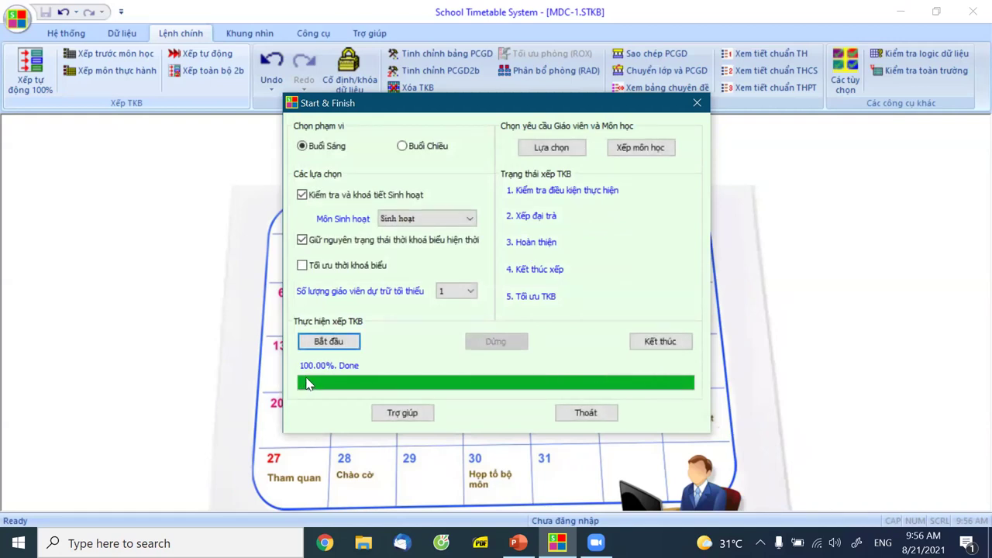
click(642, 341)
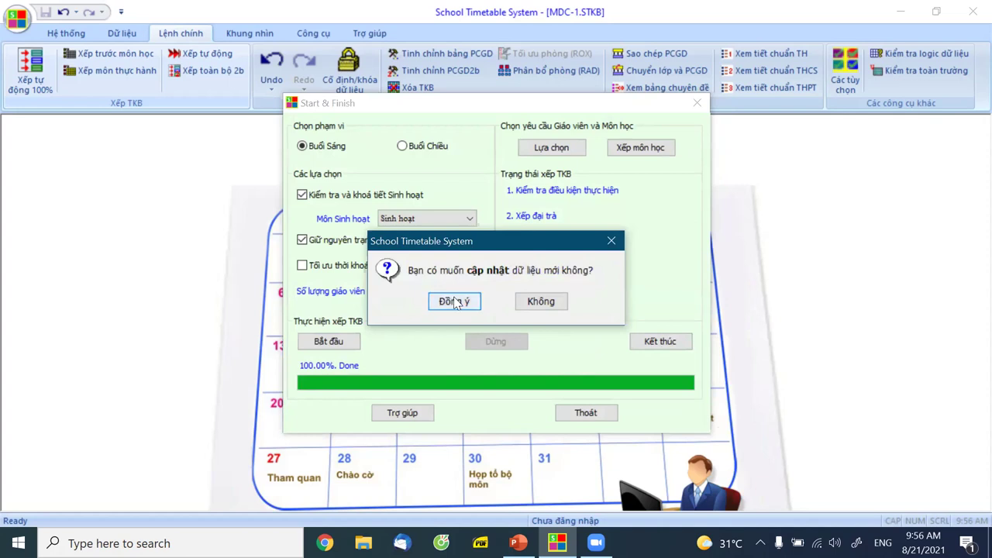
click(455, 301)
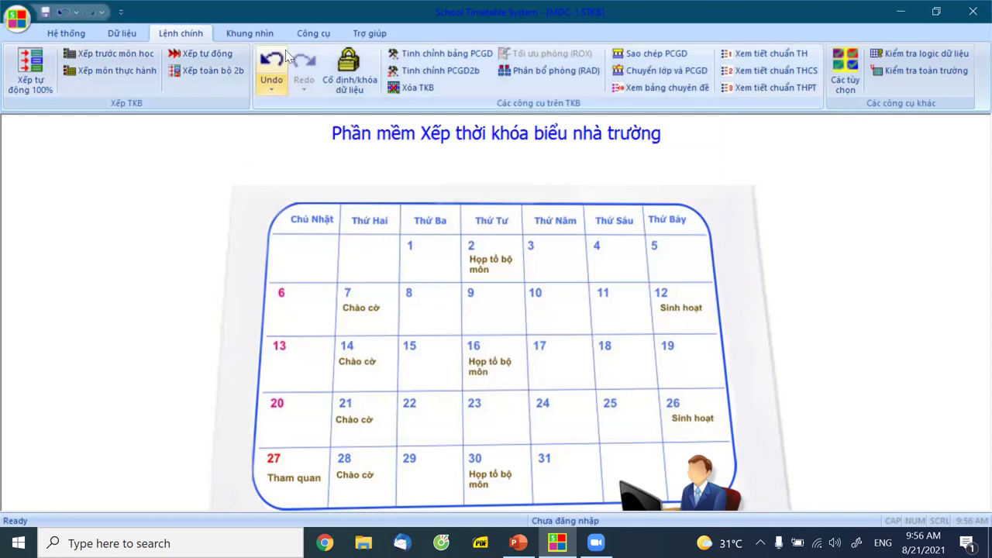
- Review the morning timetable of all classes in the ShowAll view and close it
click(244, 34)
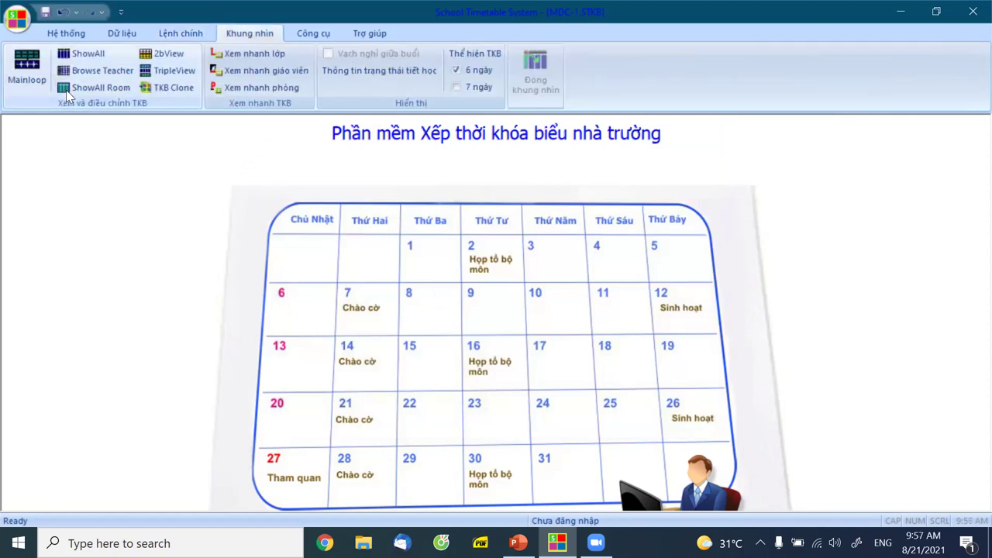
click(80, 59)
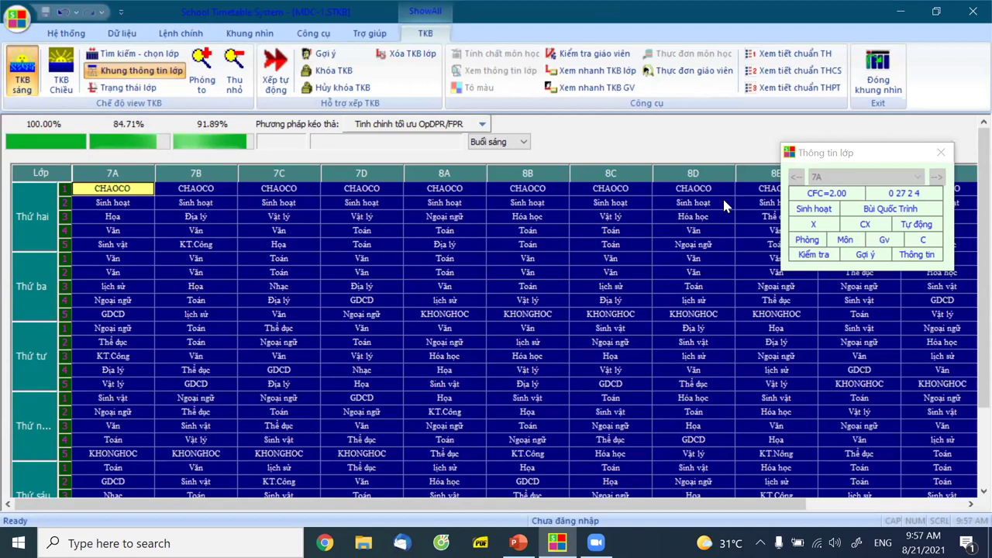
click(879, 87)
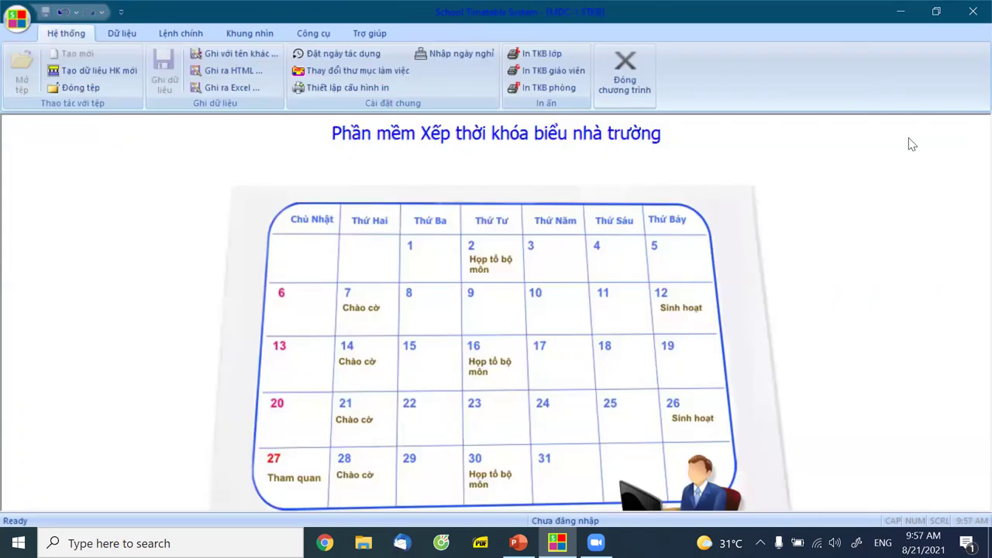
- Open the Mainloop view and inspect the timetable of class 7A's Thứ tư KT.Công teacher, followed by another teacher's timetable
click(234, 34)
click(23, 68)
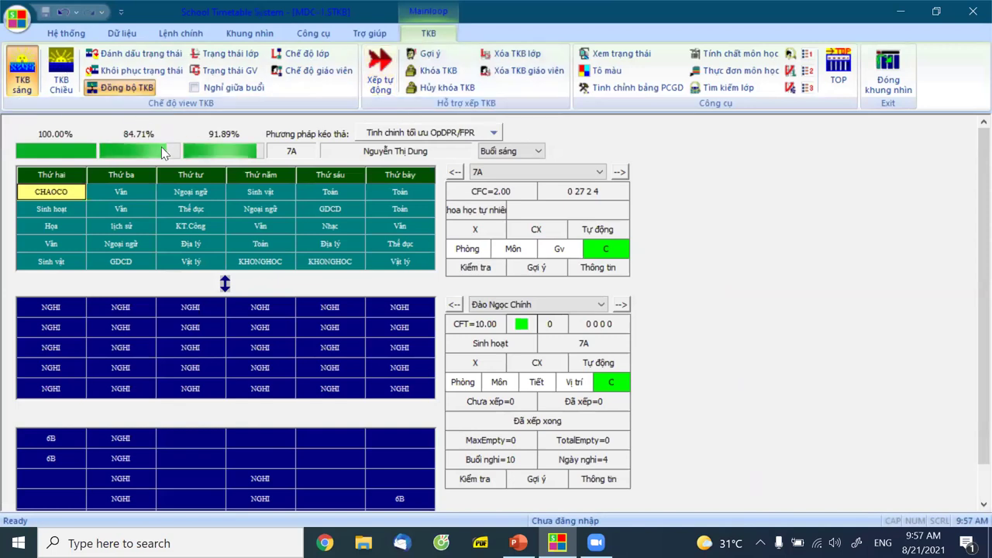
click(193, 226)
click(542, 304)
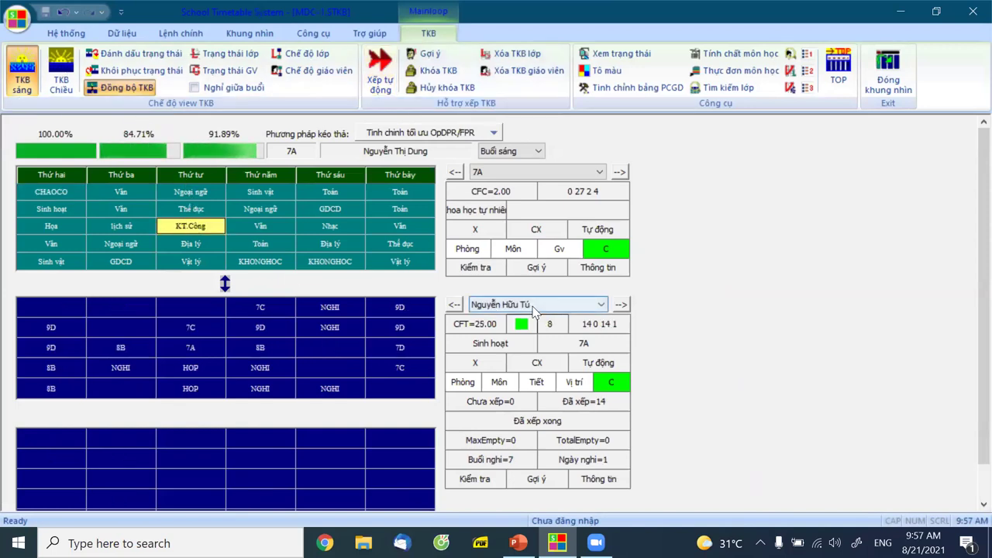
click(498, 6)
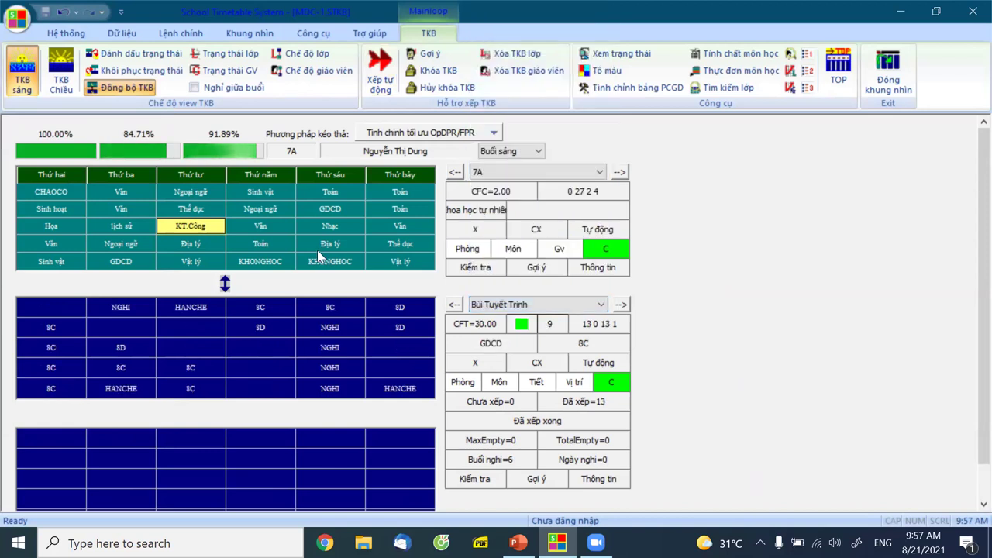
- Browse the following teachers' timetables and return to the teacher with morning periods in 9D, 7A and 7C
click(620, 306)
click(620, 306)
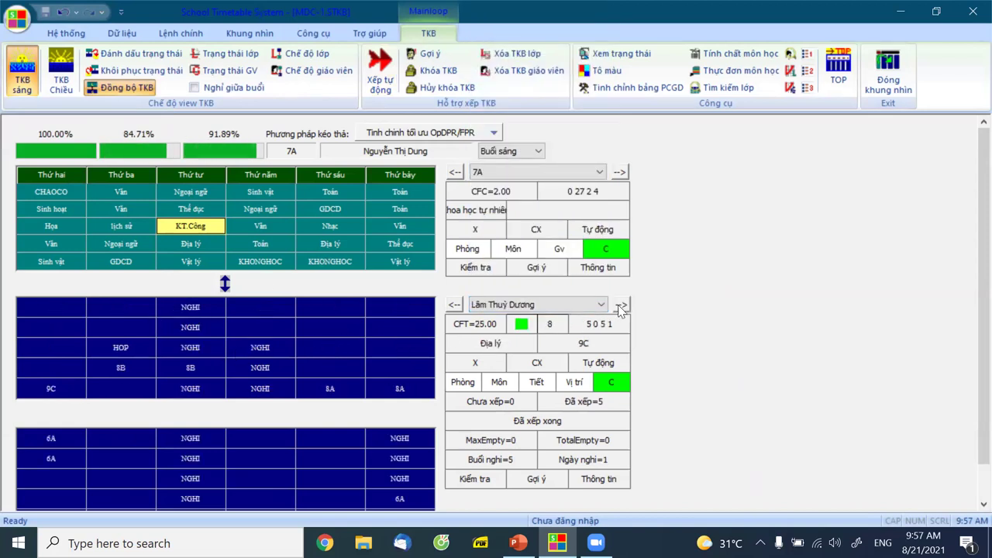
click(621, 306)
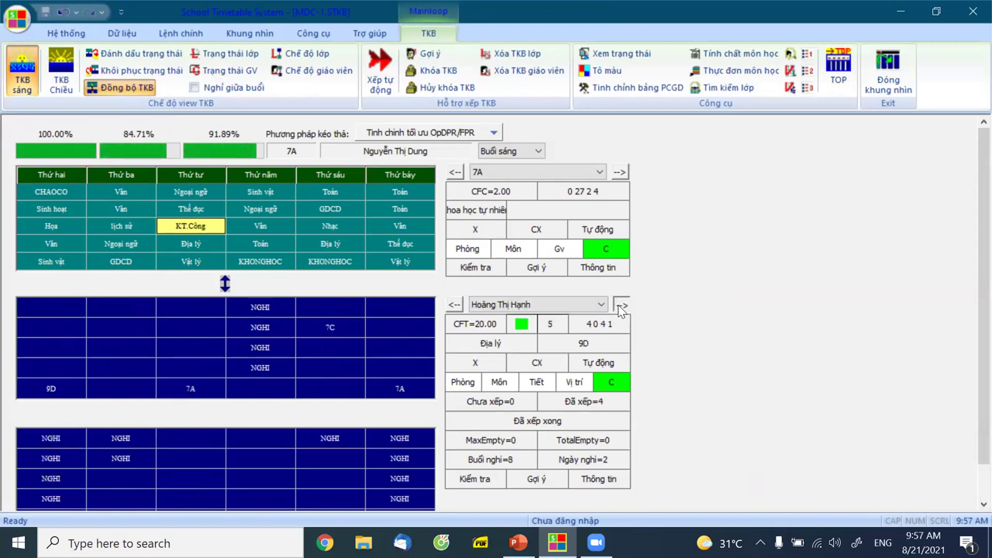
click(621, 306)
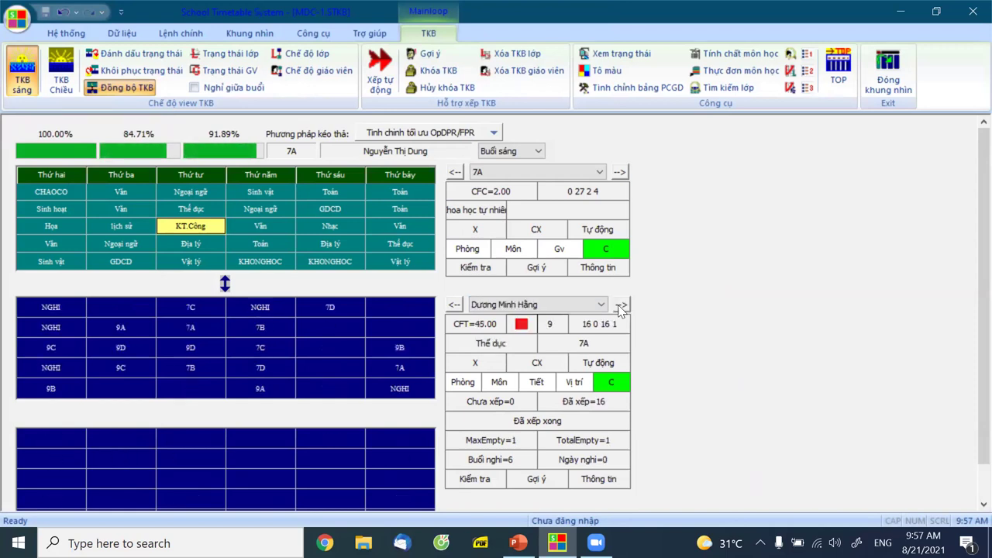
click(449, 306)
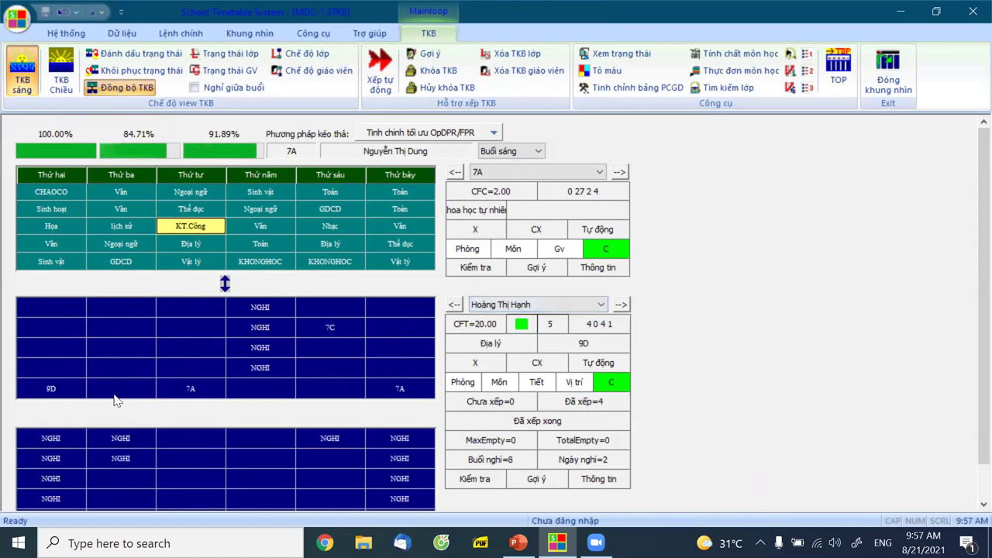
- Cross-check the displayed teacher's 9D, 7A and 7C morning periods against the matching class timetables
click(52, 395)
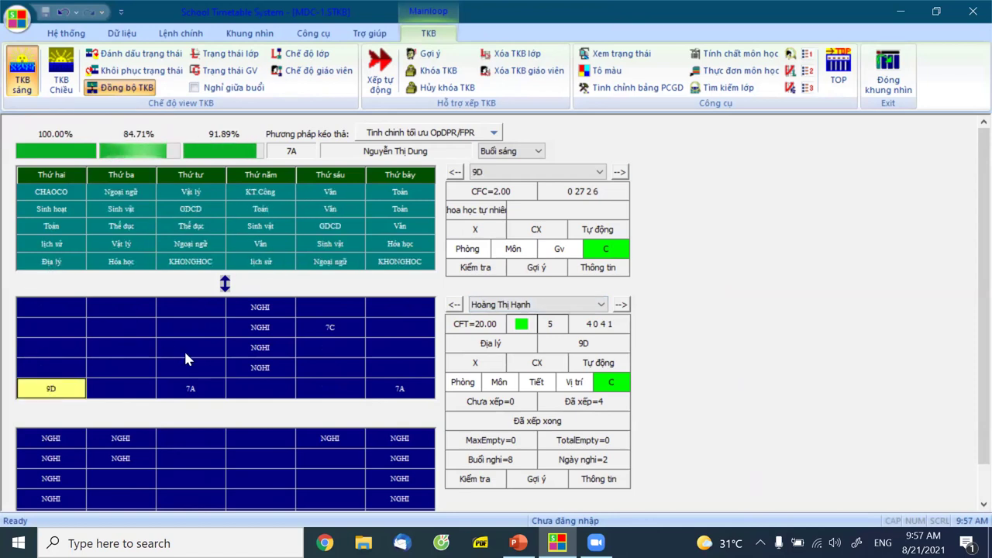
click(202, 391)
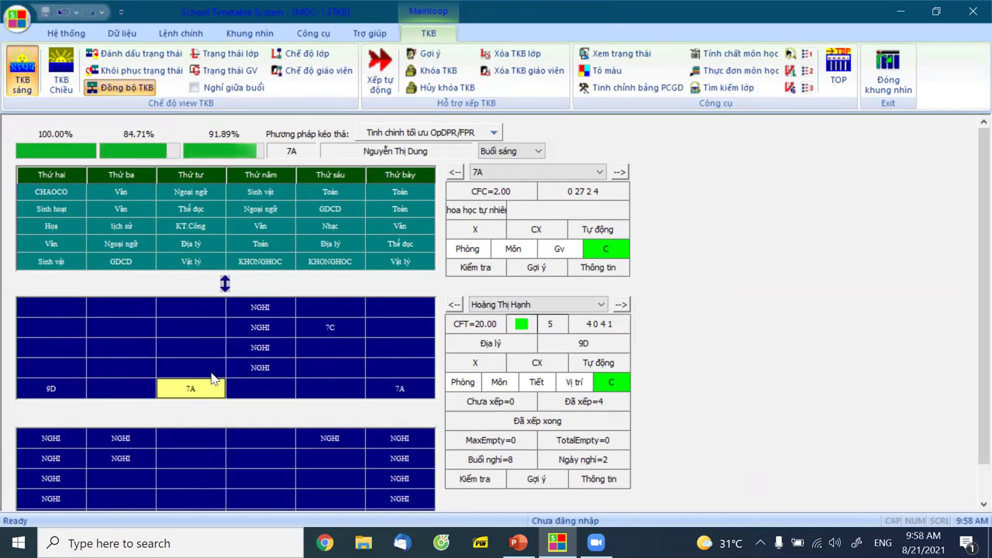
click(330, 328)
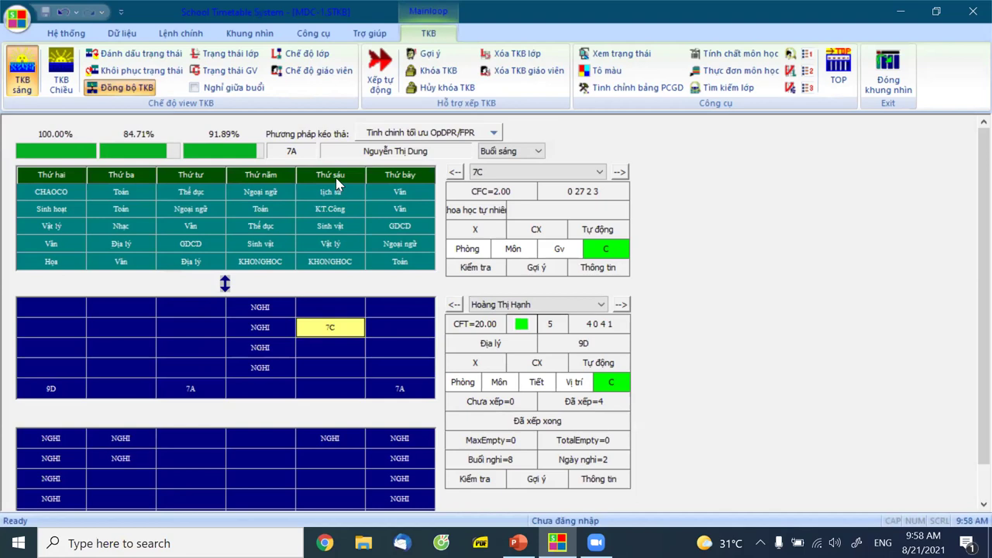
click(400, 389)
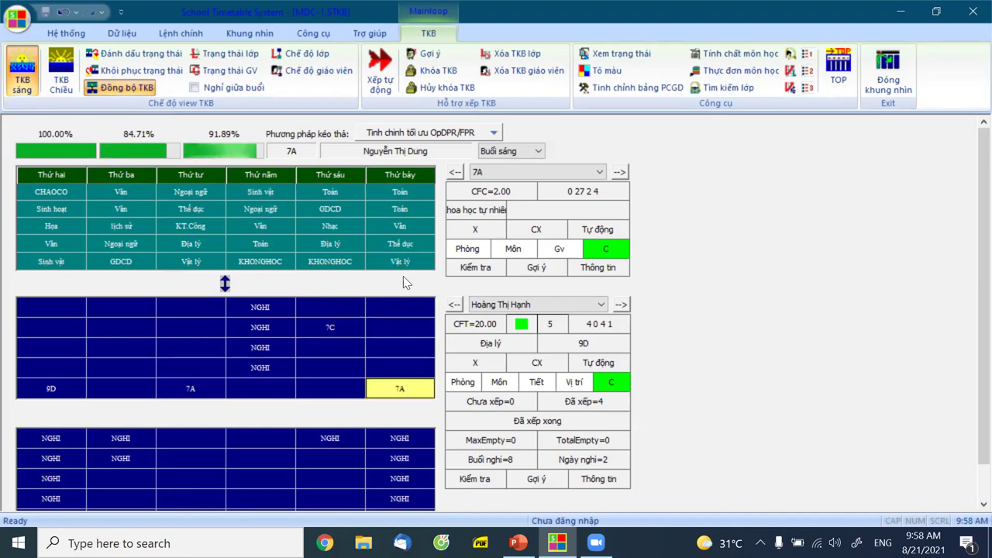
click(56, 389)
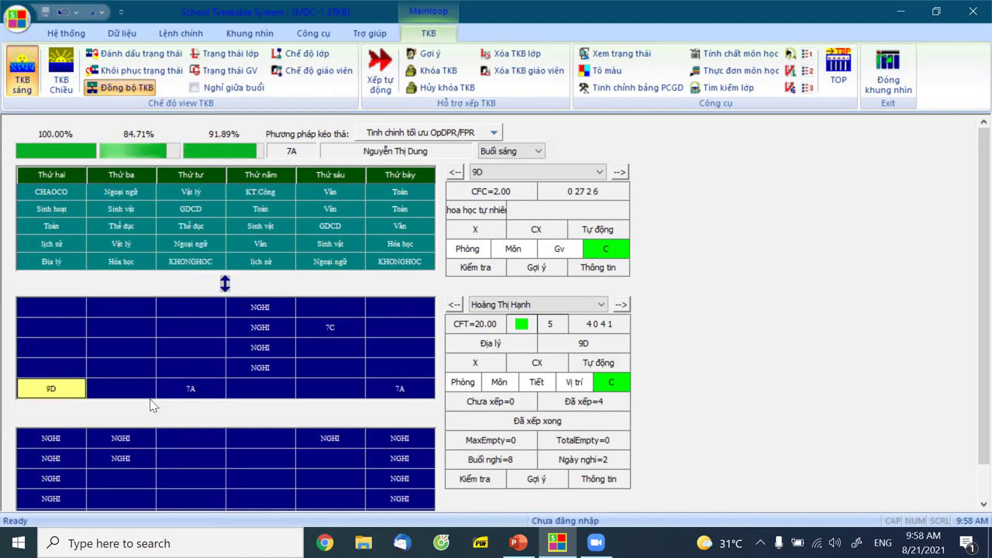
click(195, 390)
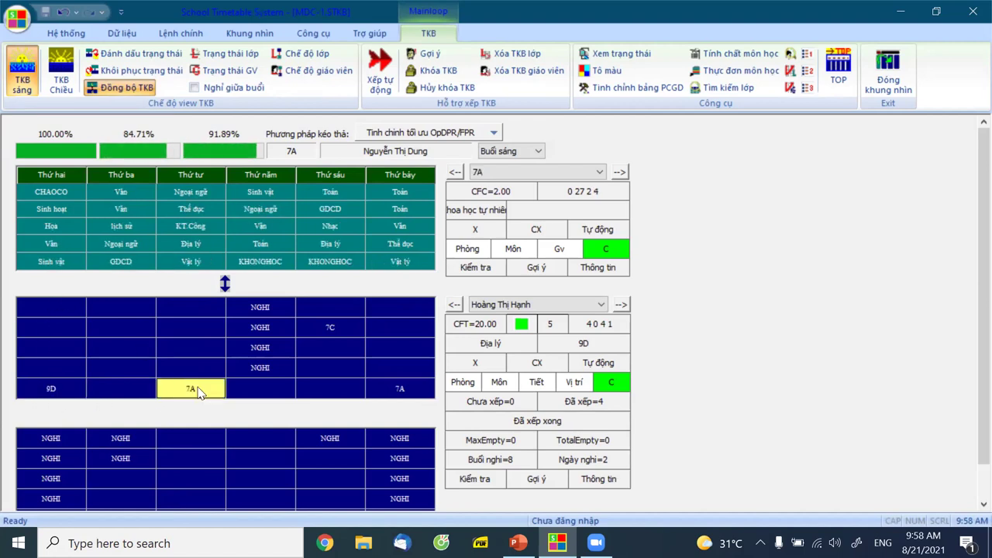
click(336, 329)
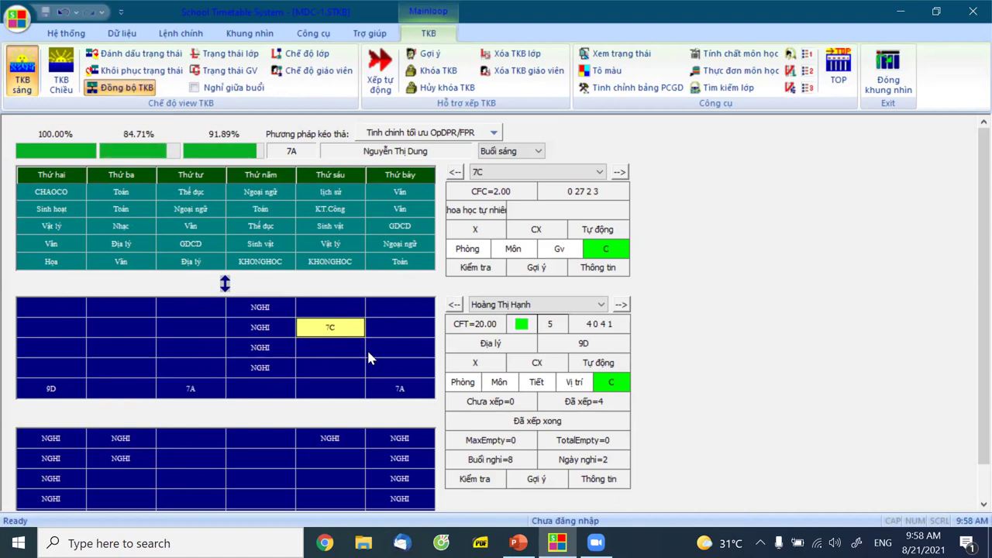
click(397, 390)
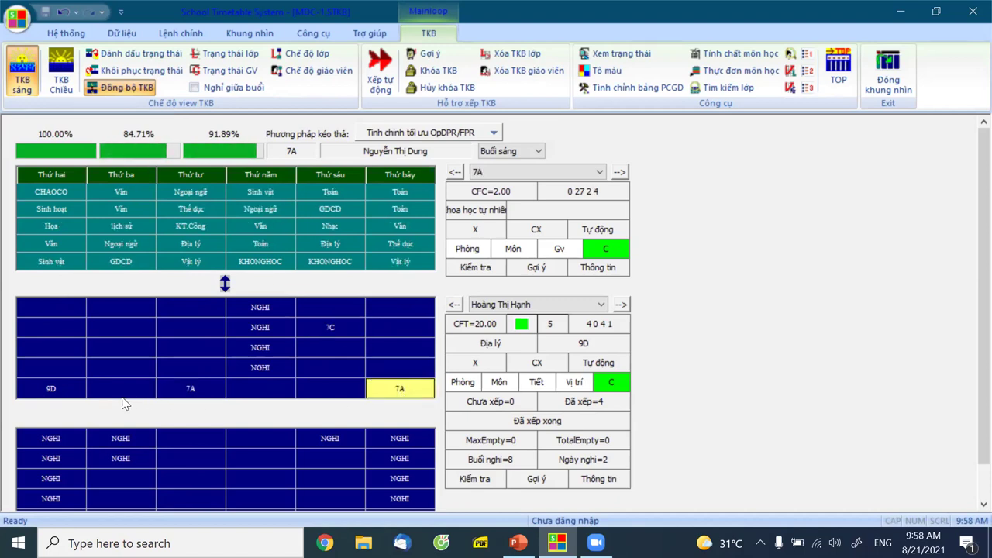
click(55, 391)
click(183, 391)
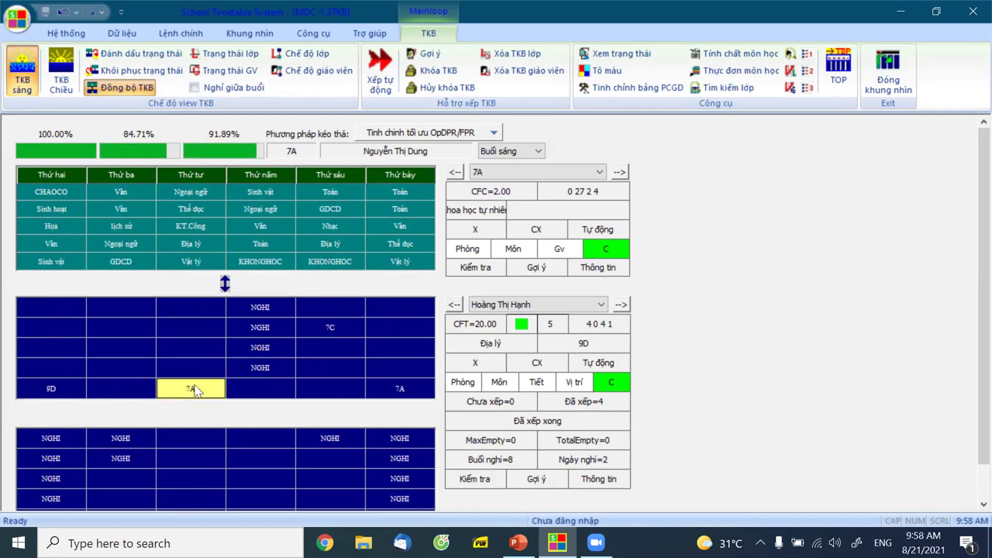
click(397, 393)
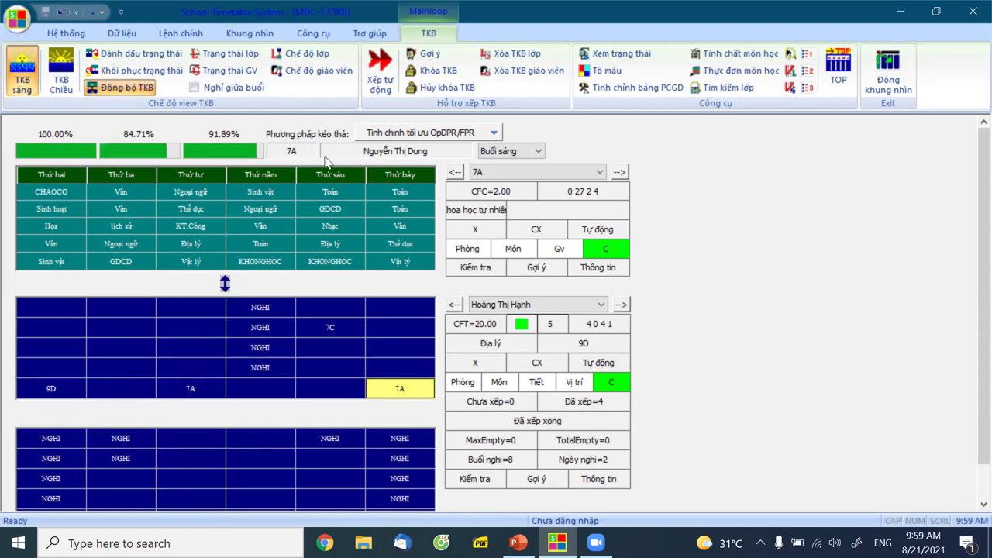
- Using Tinh chỉnh tối ưu OpDPR/FPR, move the teacher's 9D Địa lý period from Thứ hai period 5 to Thứ tư period 4 and accept the swap
click(420, 133)
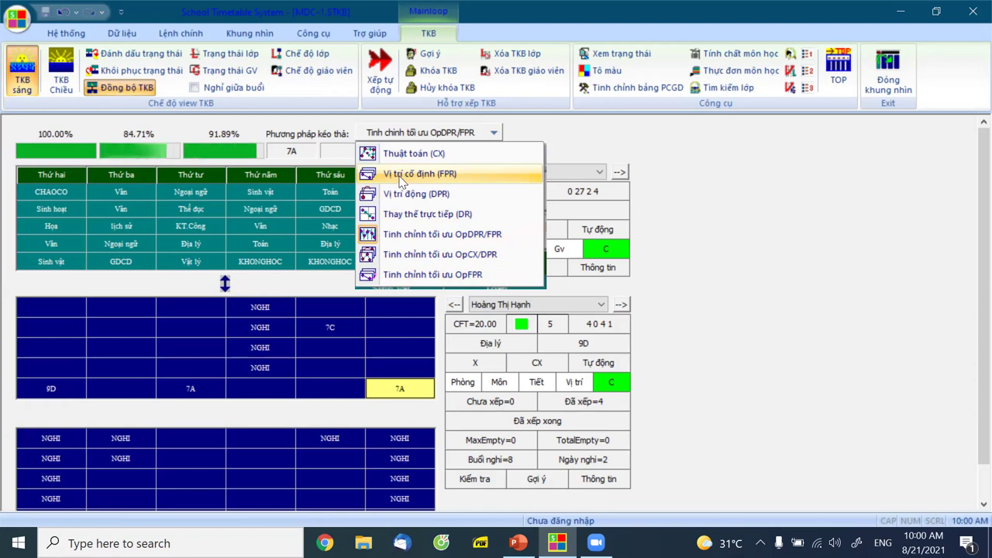
click(433, 235)
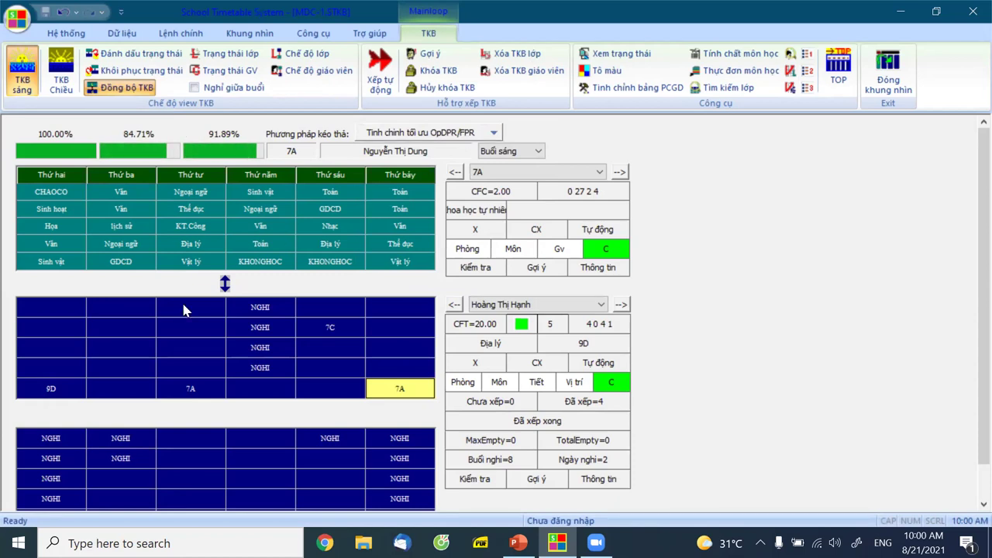
click(222, 361)
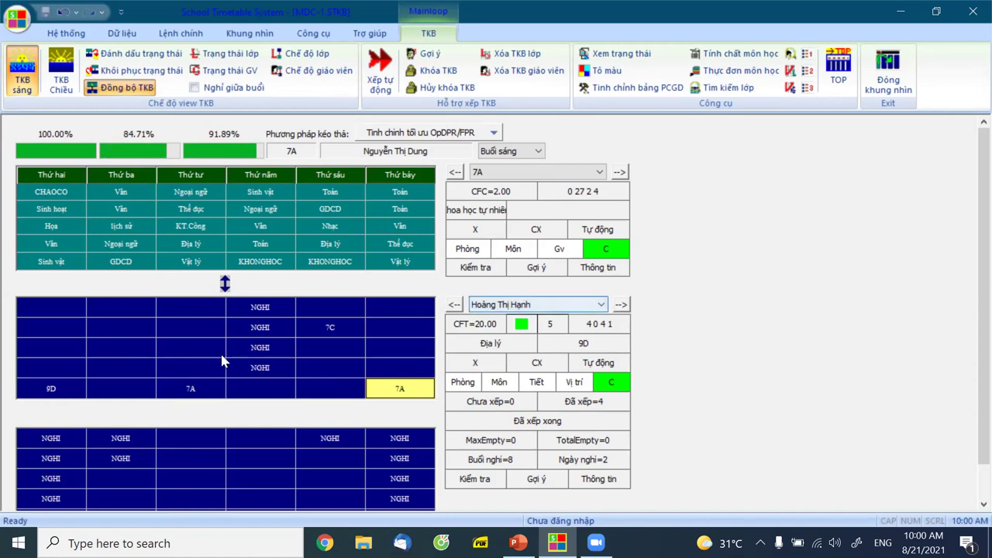
click(48, 395)
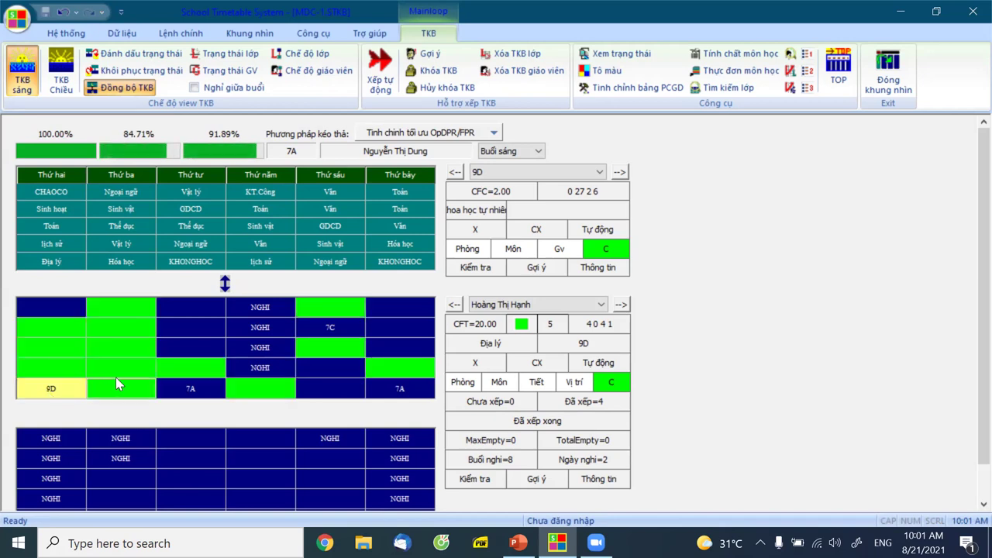
click(200, 372)
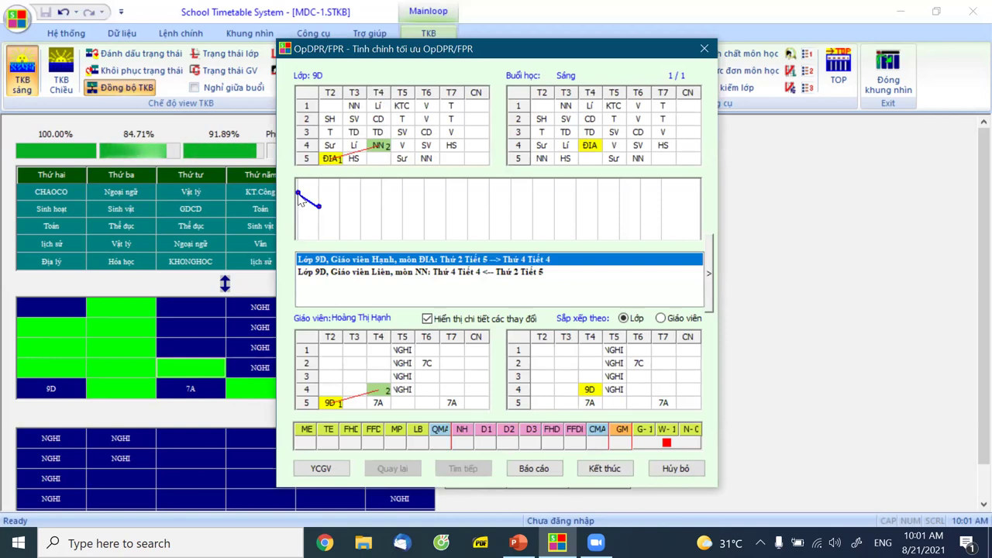
click(387, 272)
click(389, 260)
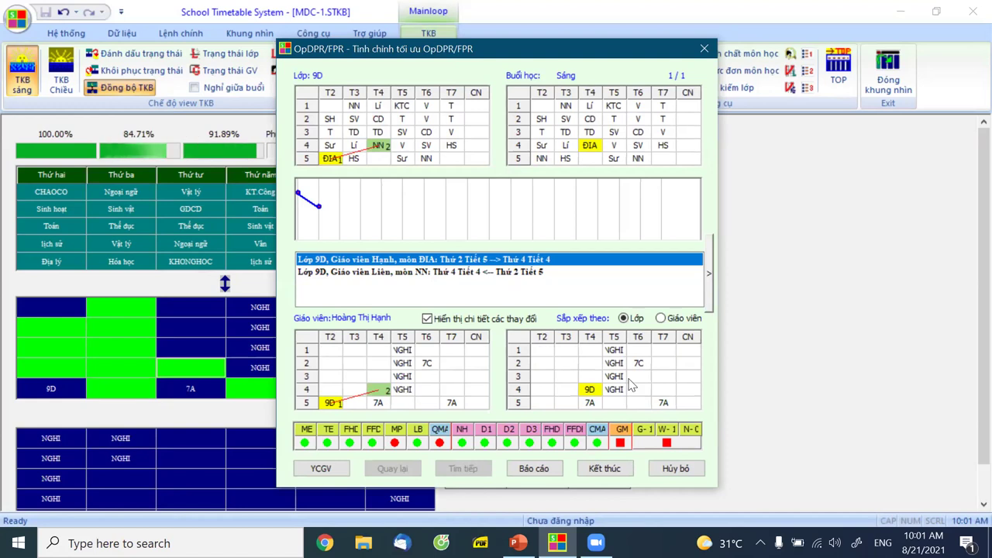
click(385, 273)
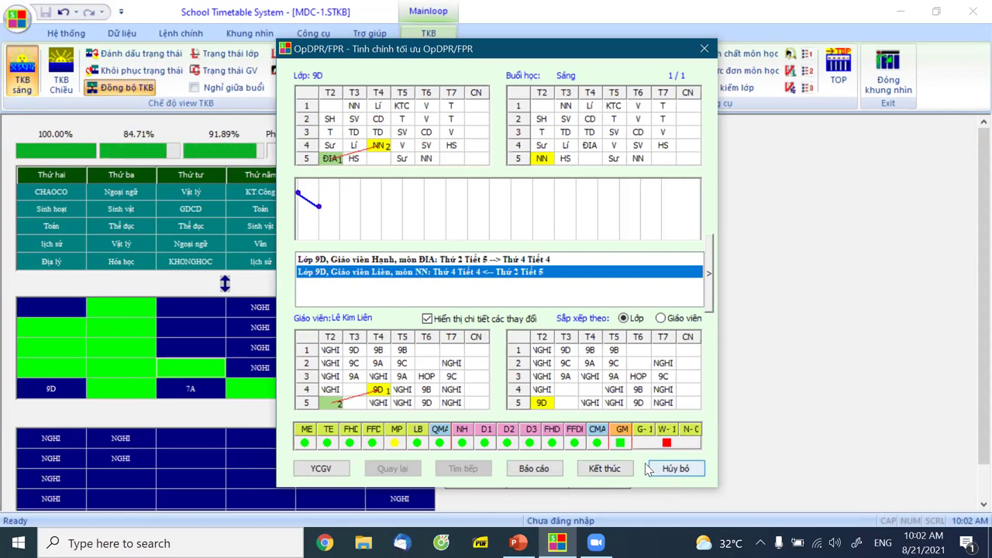
click(603, 469)
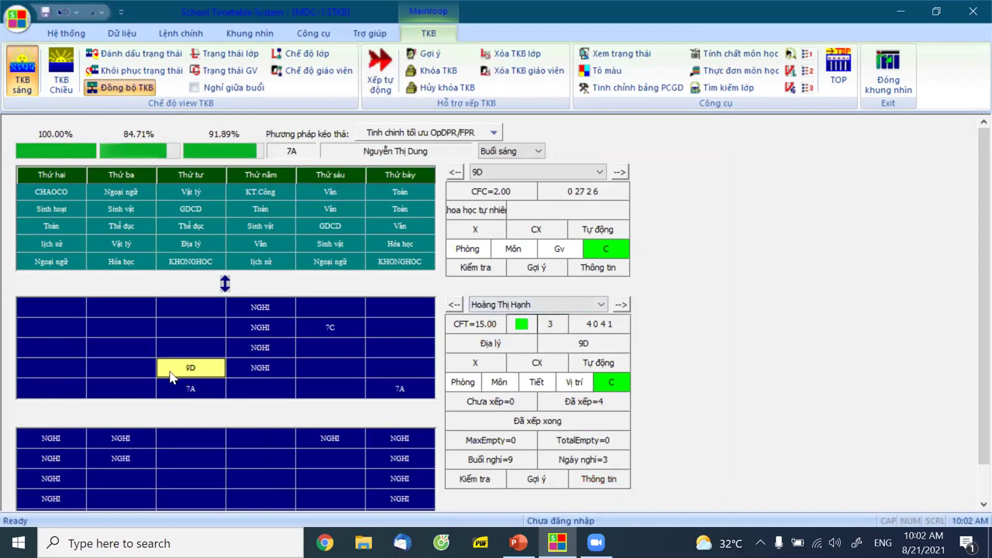
- Find the KT.Công teacher of class 9A and request moving the 9A period from Thứ ba period 1 to Thứ hai period 4
click(620, 304)
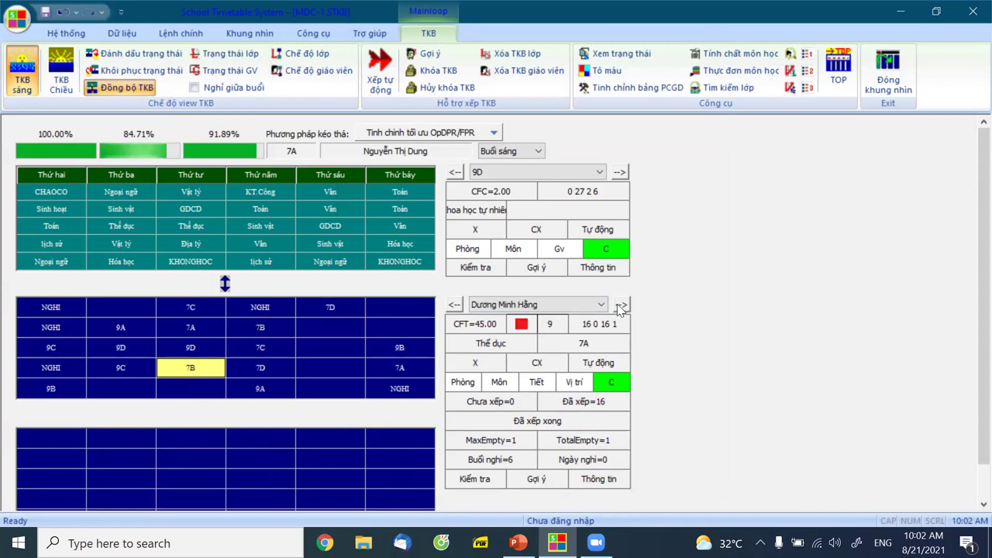
click(620, 305)
click(620, 304)
click(620, 304)
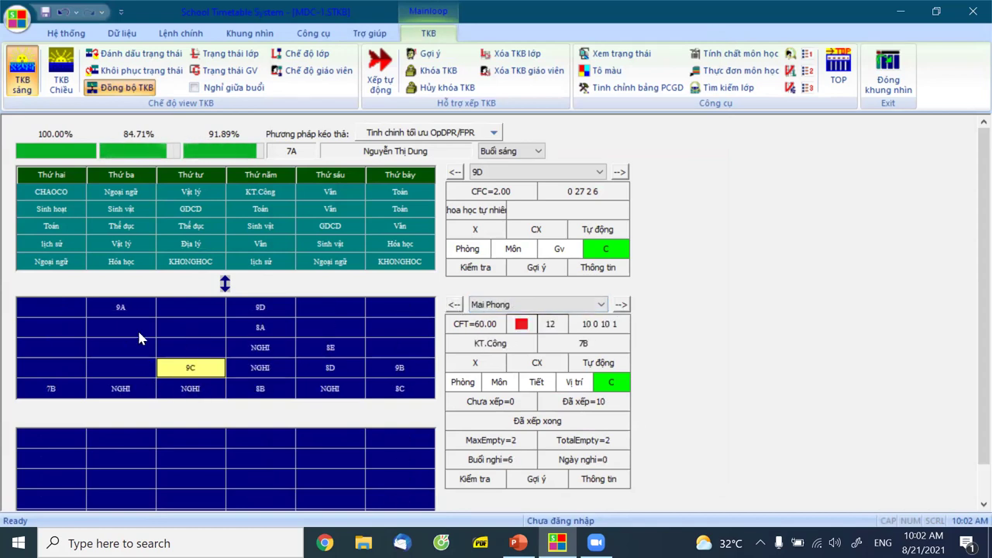
click(125, 306)
drag(122, 310, 55, 378)
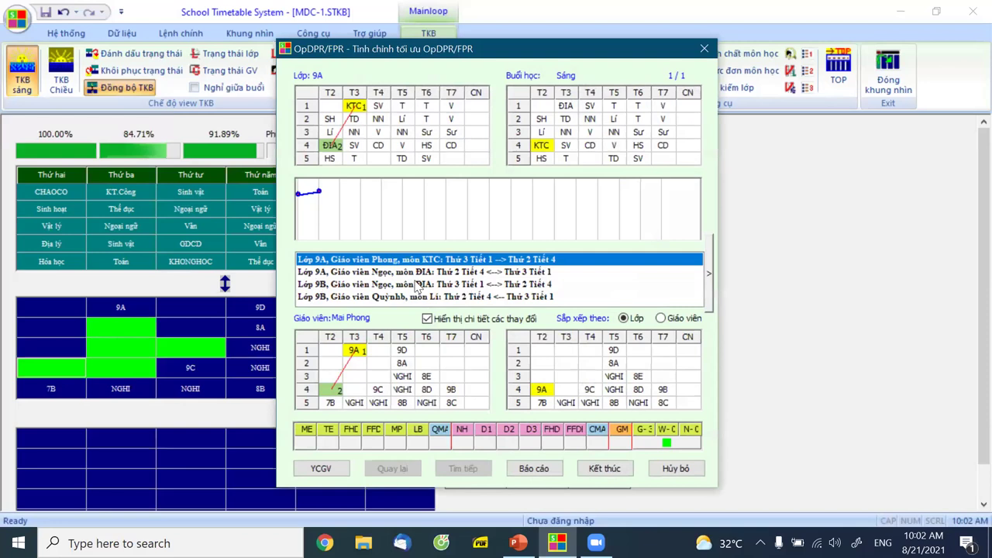
- Examine the proposed KT.Công, Địa lý and Vật lý swaps in classes 9A and 9B, comparing timetables before and after
click(366, 272)
click(372, 284)
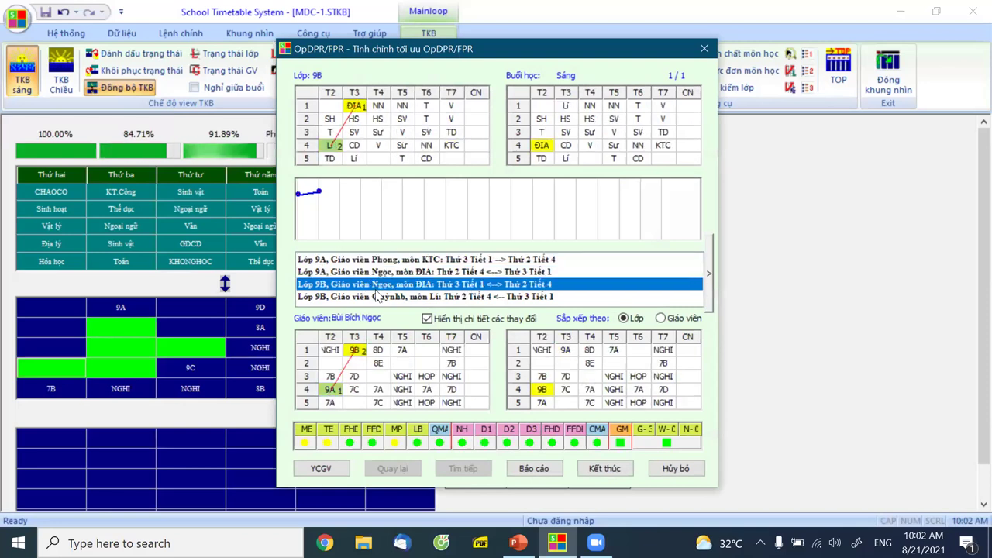
click(375, 296)
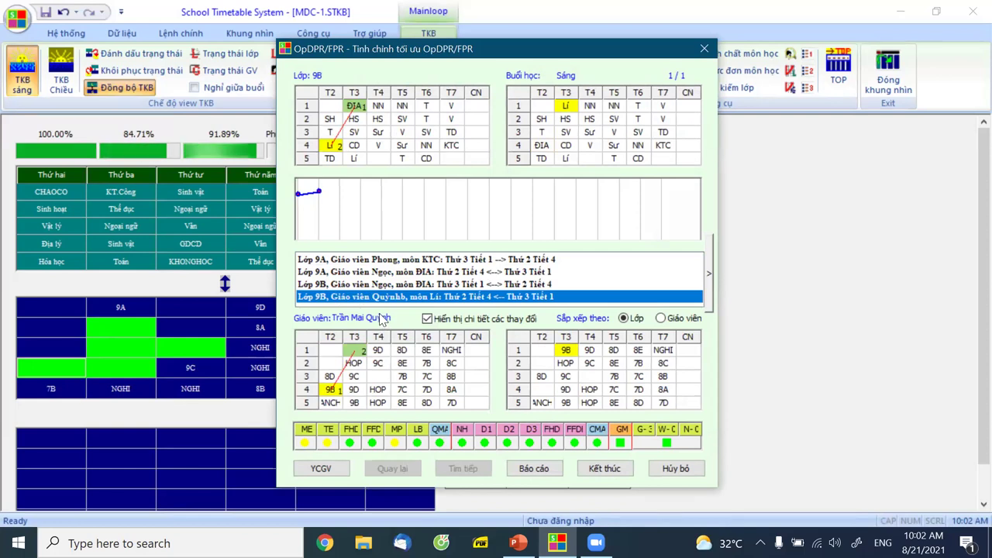
key(Home)
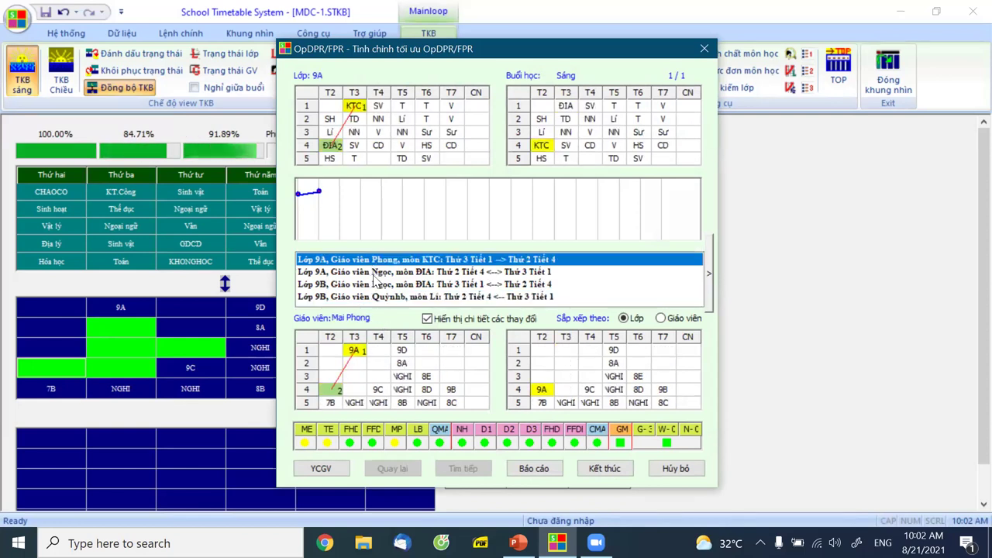
click(373, 275)
click(380, 286)
click(383, 293)
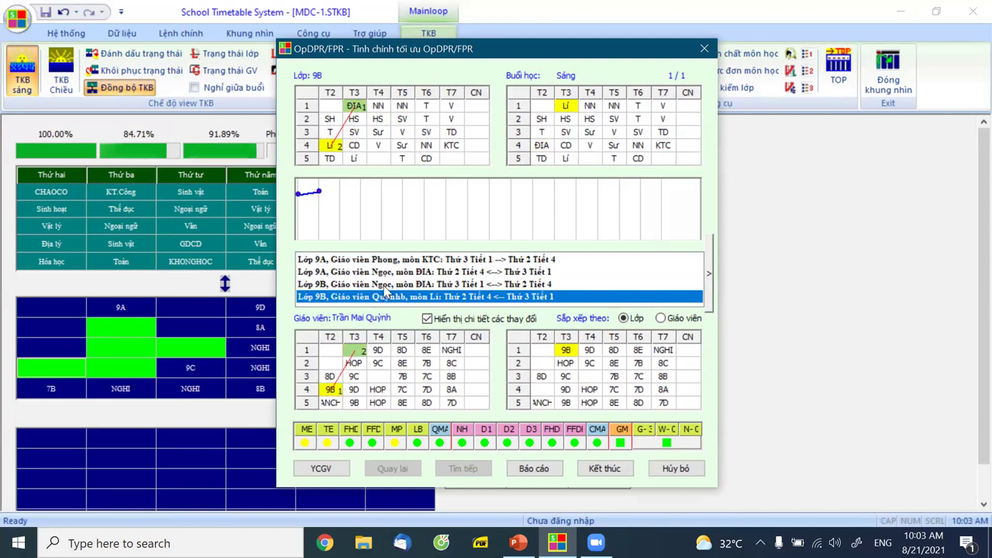
click(385, 260)
click(385, 272)
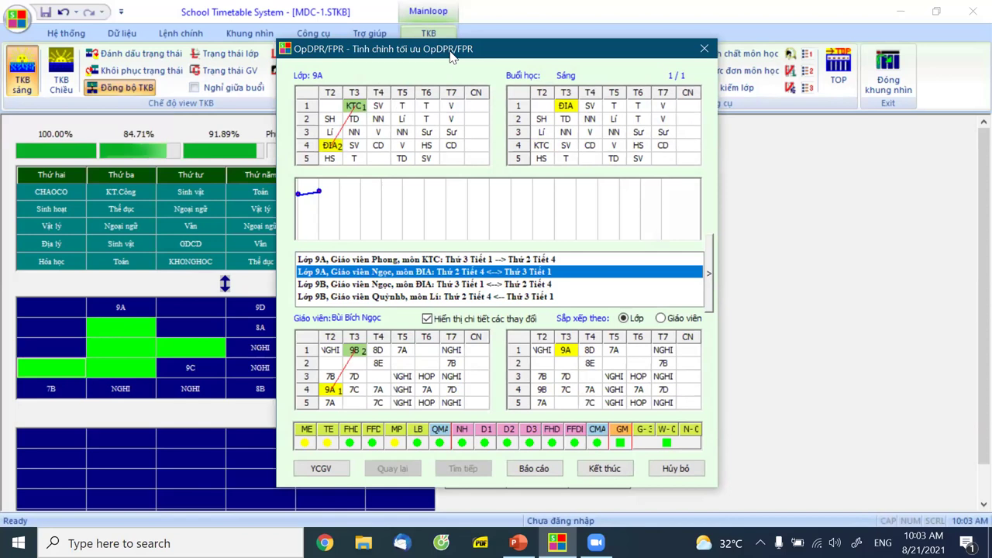
- Recheck each proposed change in 9A and 9B and accept the move of 9A's KT.Công to Thứ hai period 4
drag(452, 55, 452, 44)
click(364, 247)
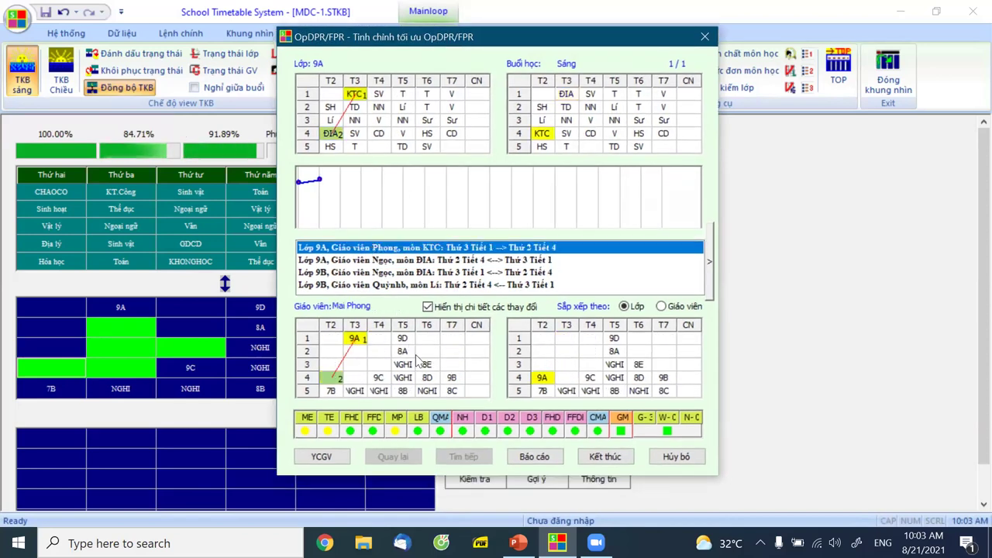
click(395, 261)
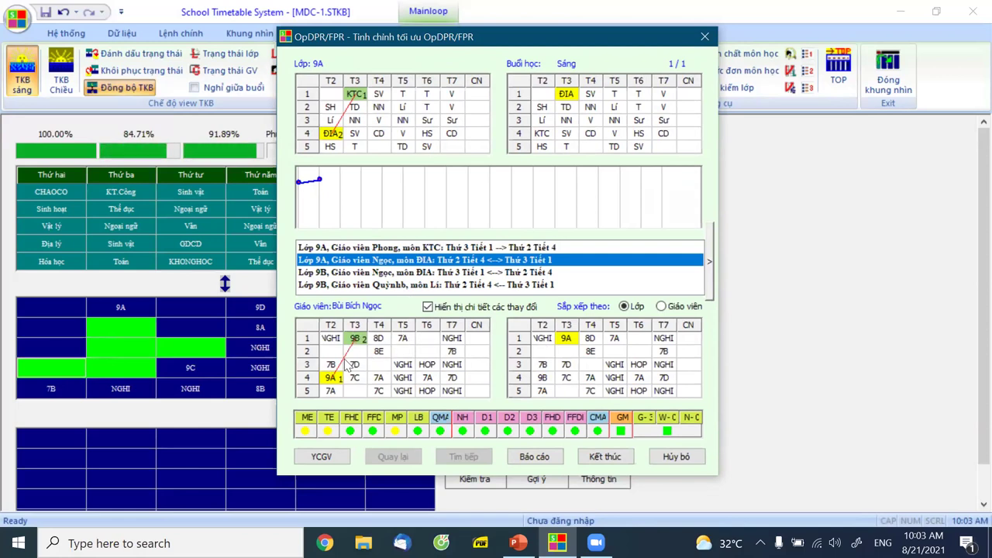
click(365, 275)
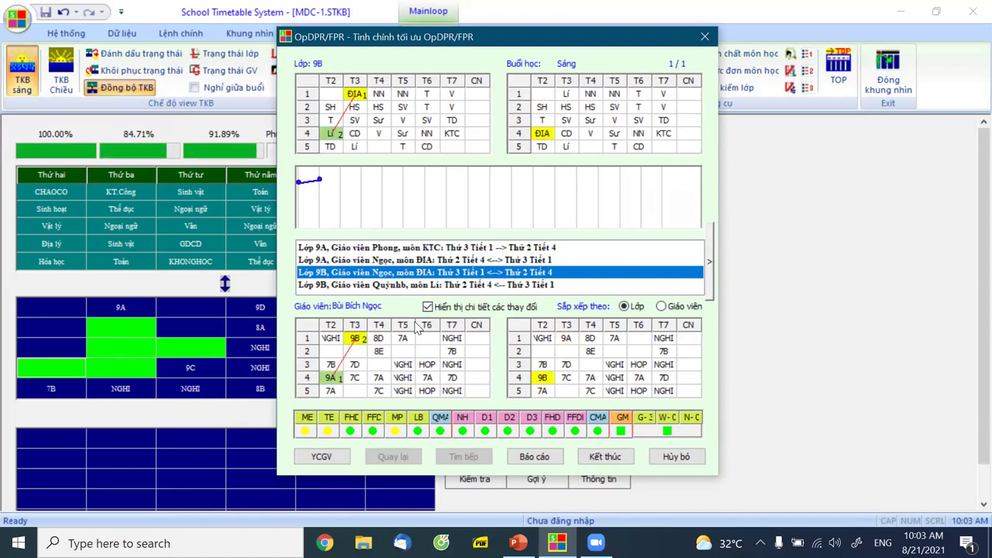
click(367, 285)
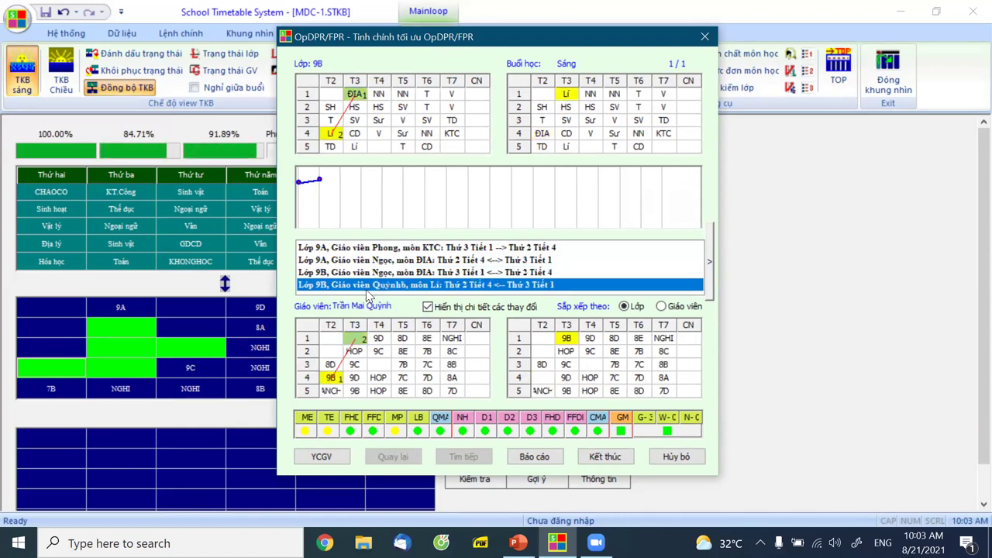
click(592, 457)
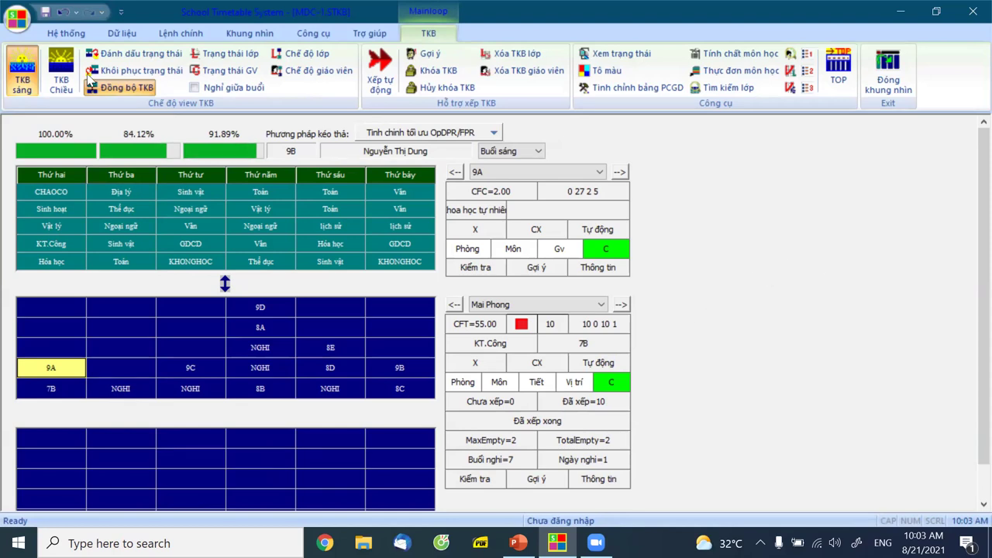
- Leave the Mainloop view, look over the morning timetable of all classes in the ShowAll view and close it
click(887, 74)
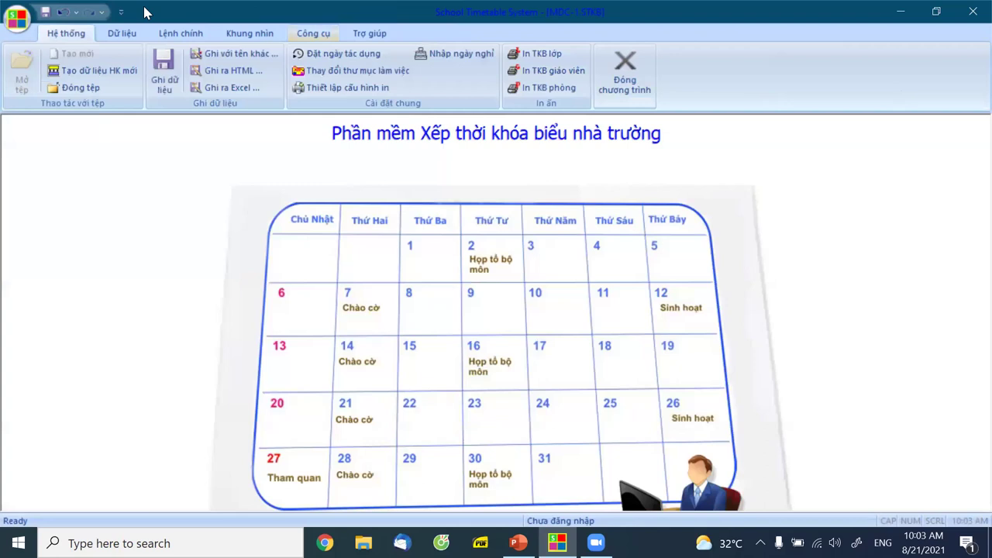
click(184, 32)
click(233, 35)
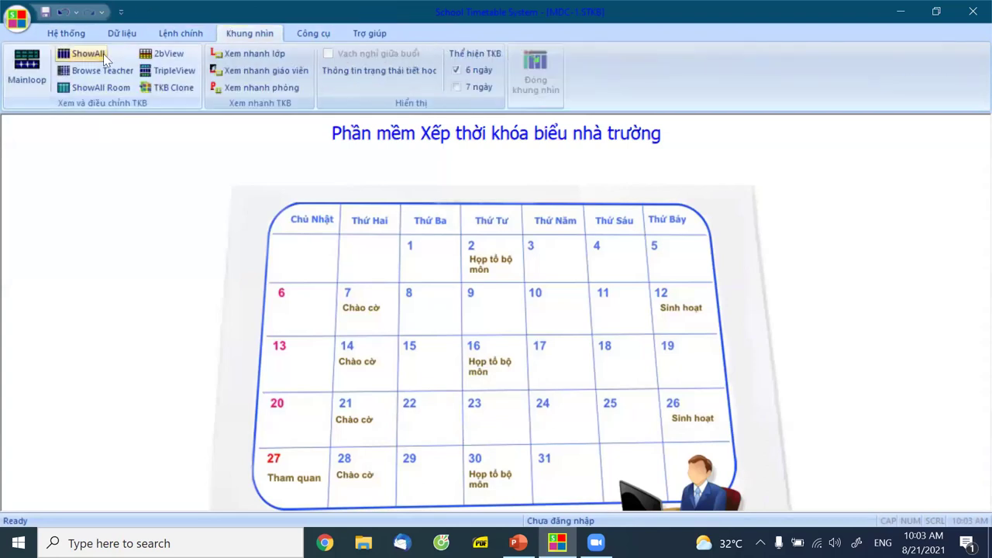
click(78, 51)
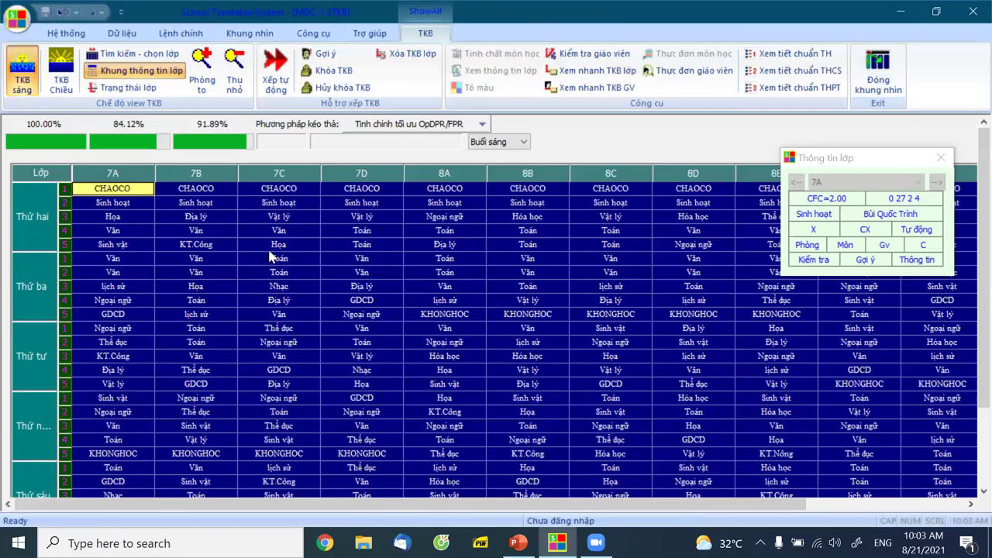
click(866, 85)
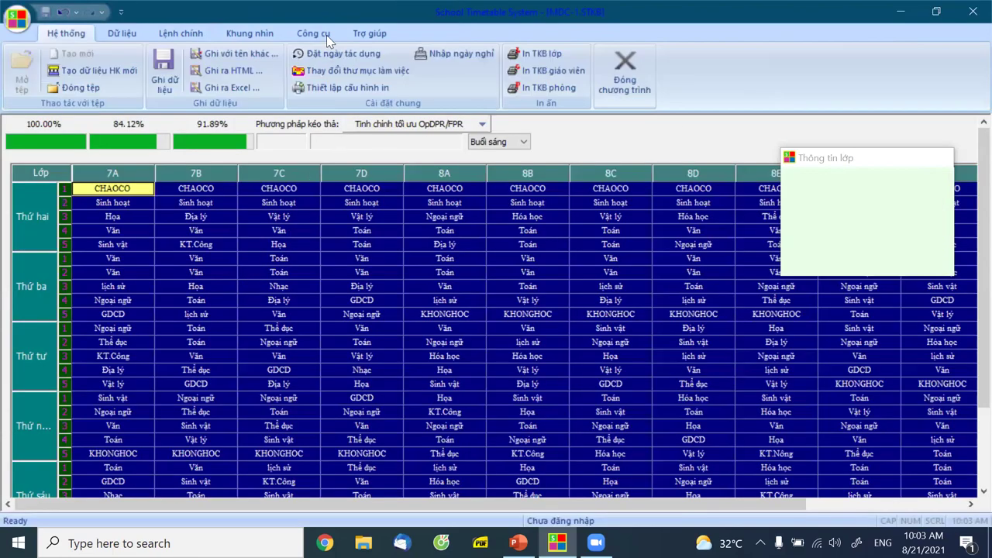
- In the Browse Teacher view, move the fifth-listed teacher's 8B period from Thứ tư period 5 to Thứ năm period 2, and close the view
click(248, 33)
click(90, 72)
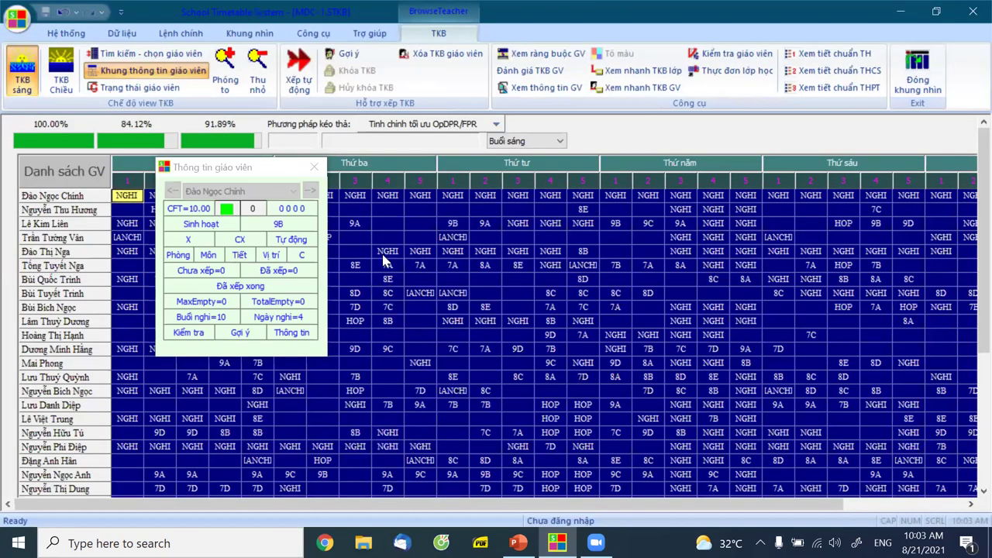
right_click(585, 255)
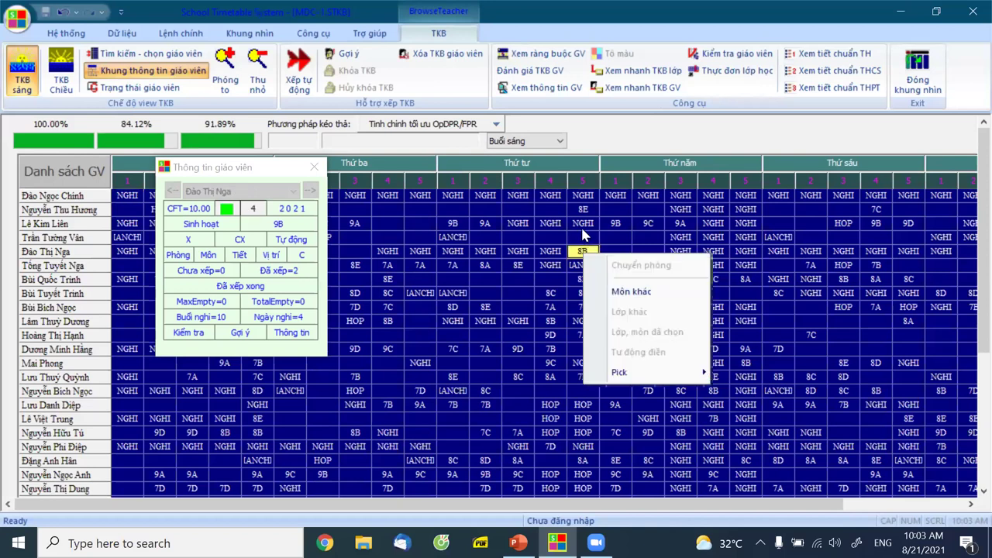
click(649, 253)
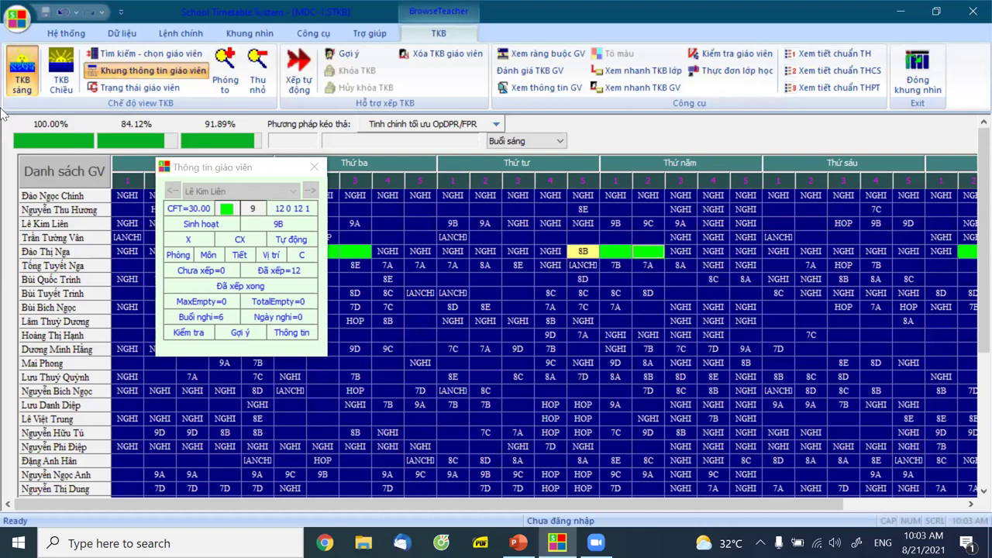
click(648, 251)
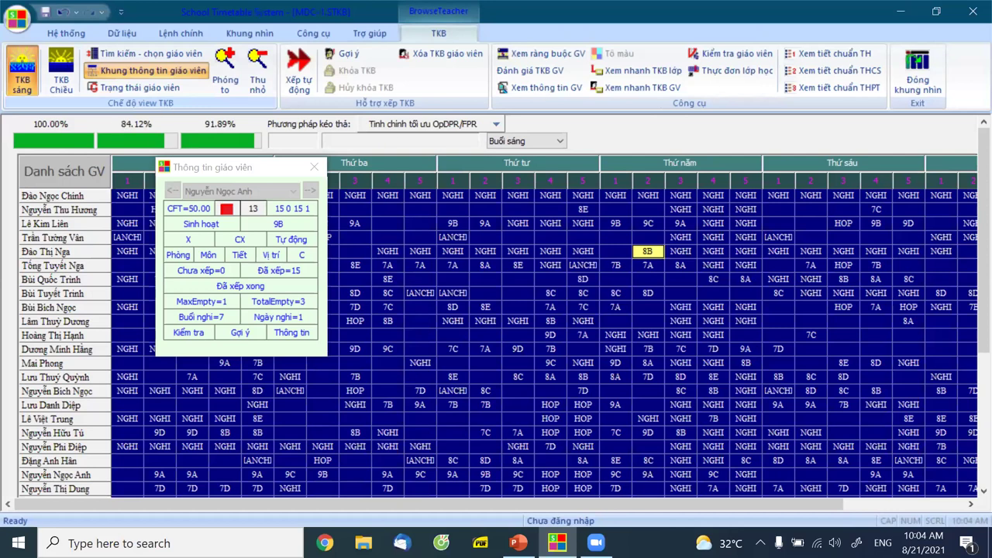
key(ctrl+F4)
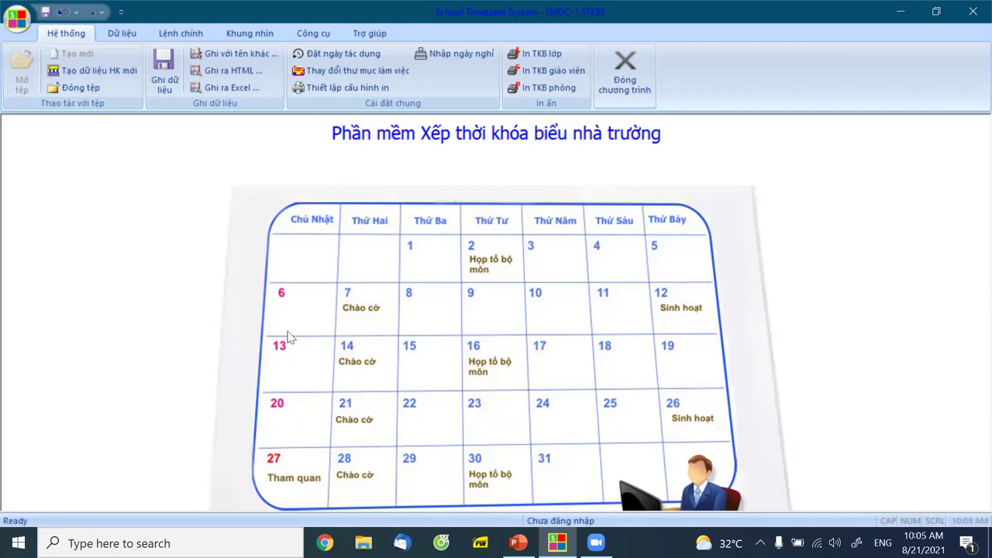
- Open the Mainloop view, inspect the timetables of class 7A's Thứ tư KT.Công and Thể dục teachers, and close the view
click(248, 34)
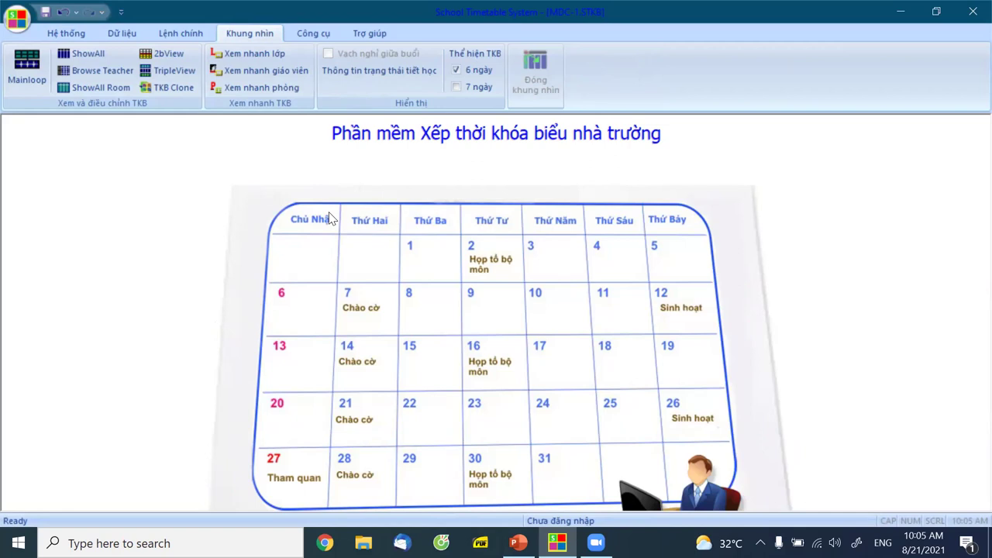
click(11, 79)
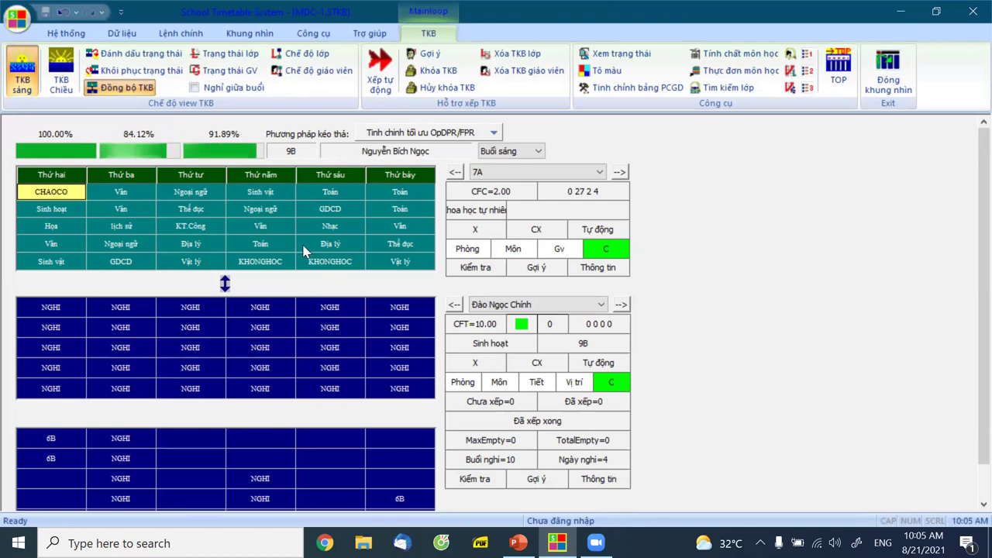
click(192, 229)
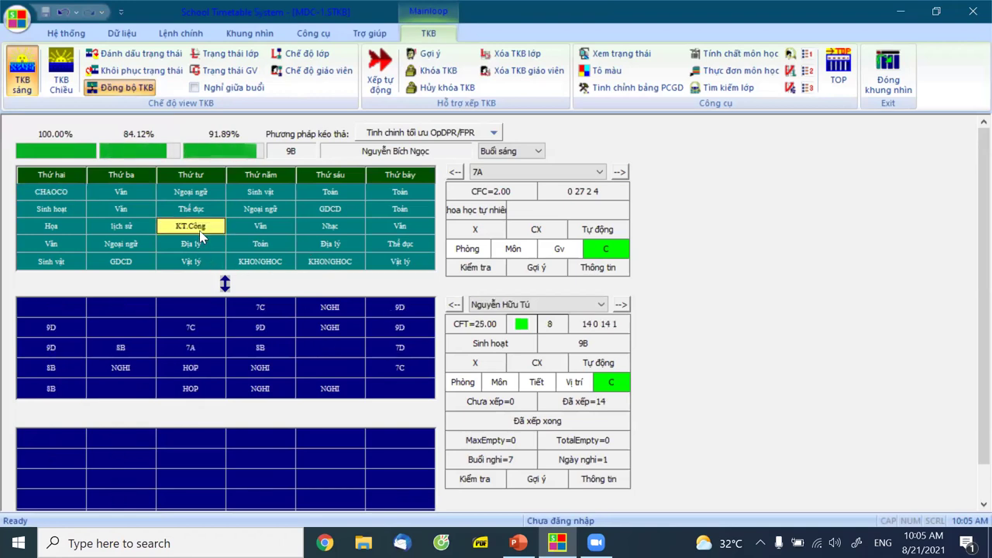
click(200, 216)
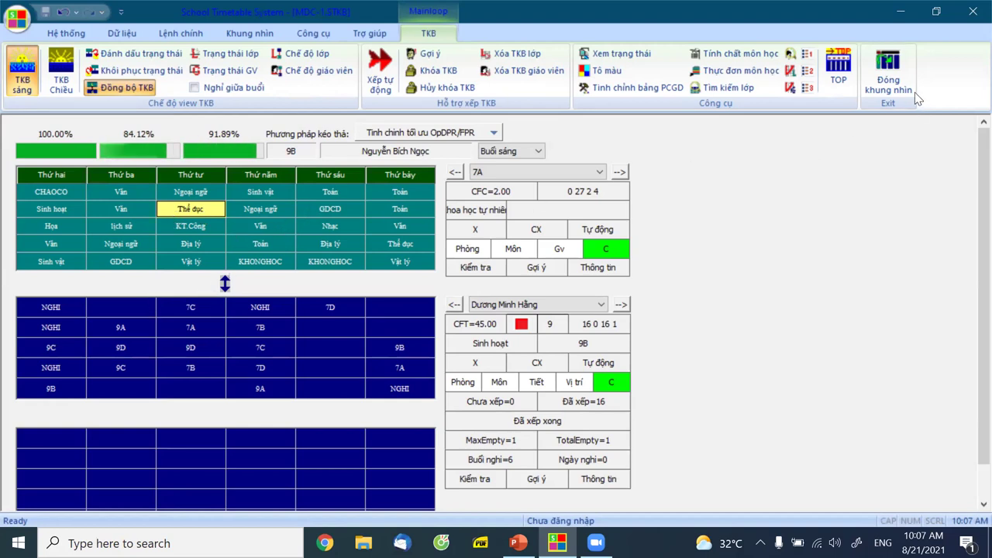
click(889, 83)
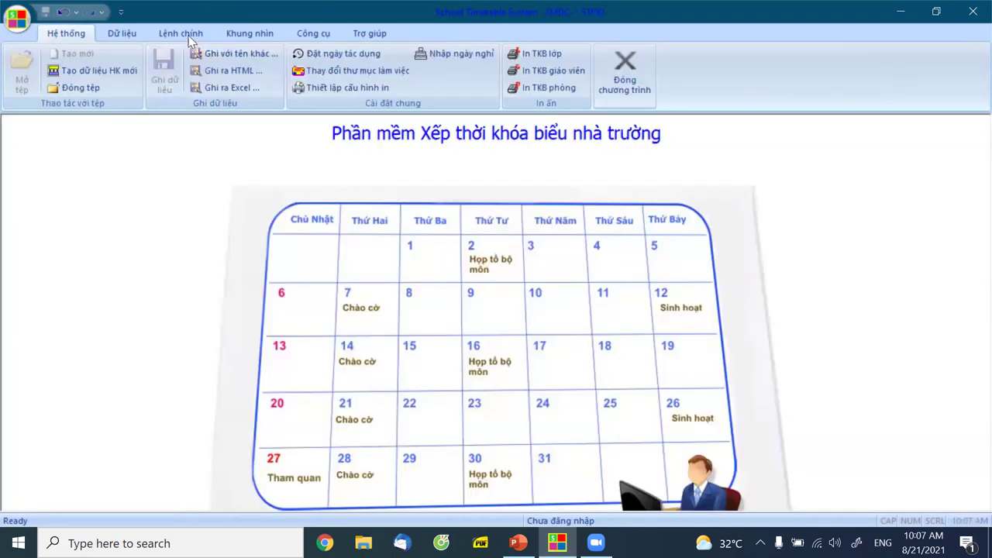
- Look over the morning timetables in the ShowAll view and the Browse Teacher view, closing each view
click(244, 36)
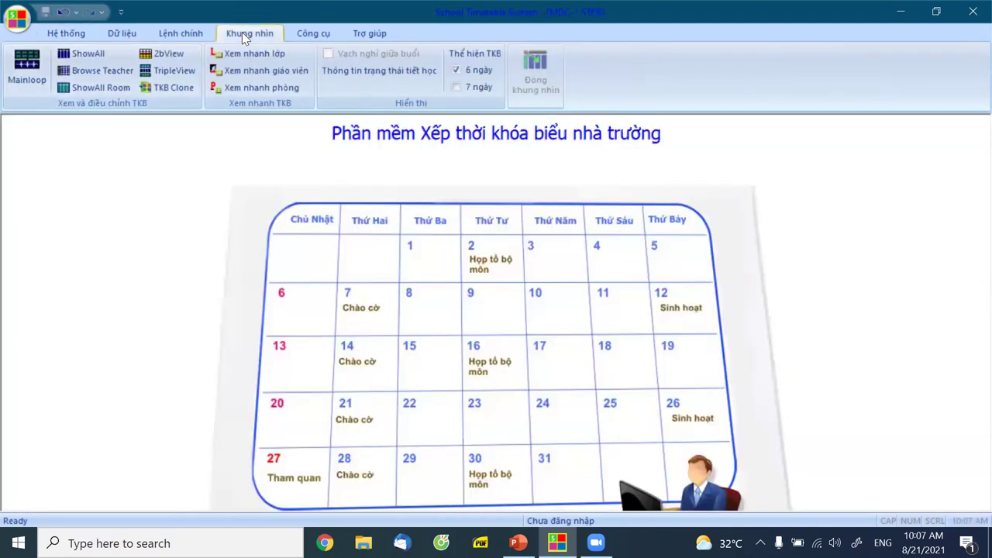
click(93, 53)
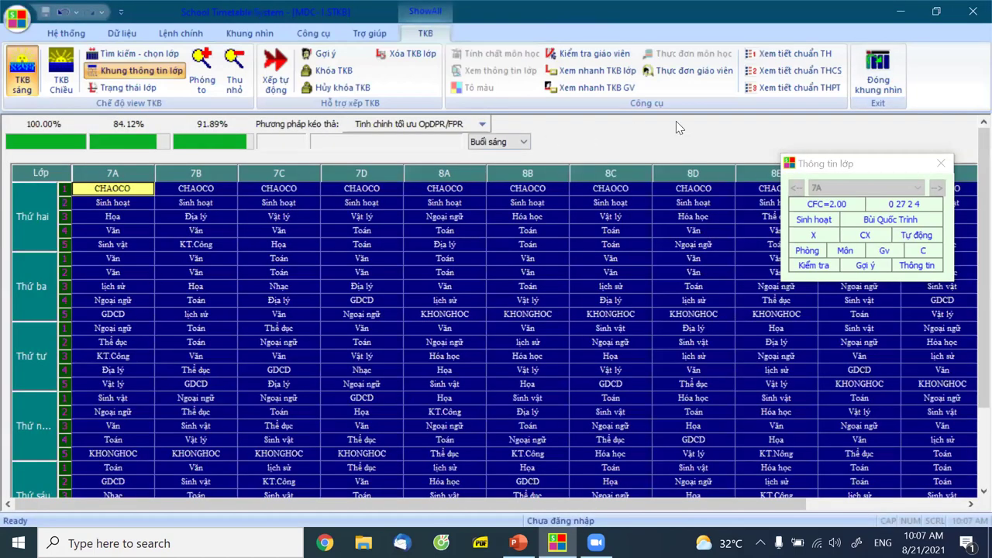
click(867, 84)
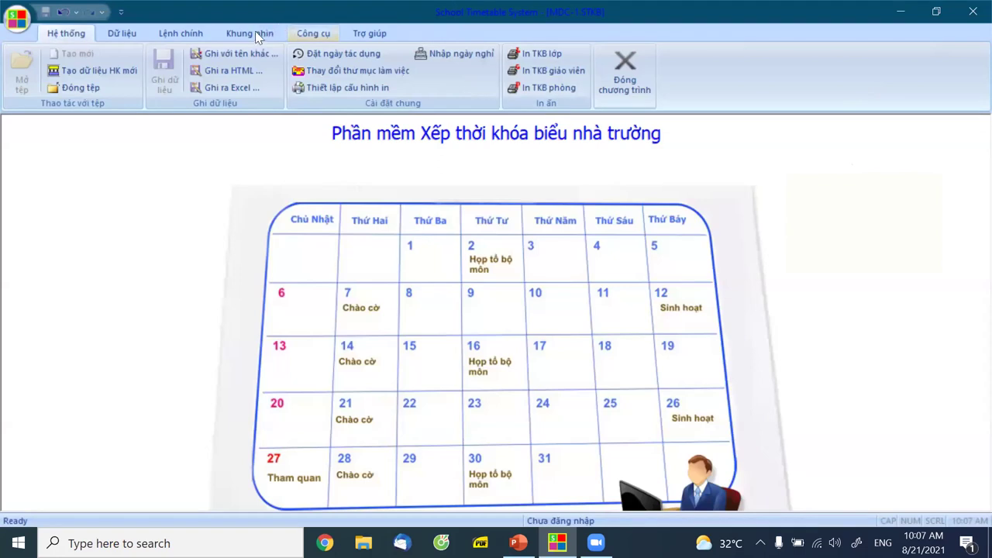
click(257, 34)
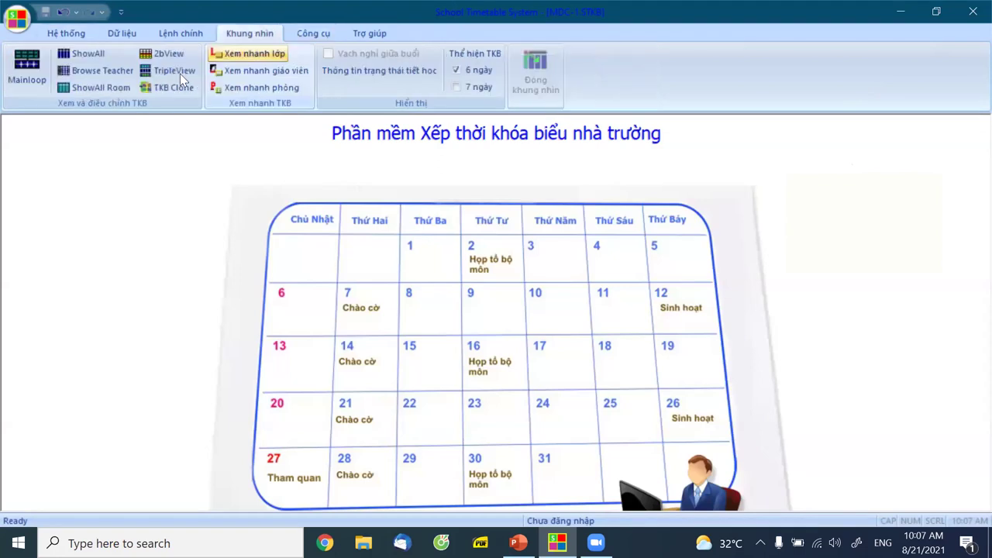
click(91, 71)
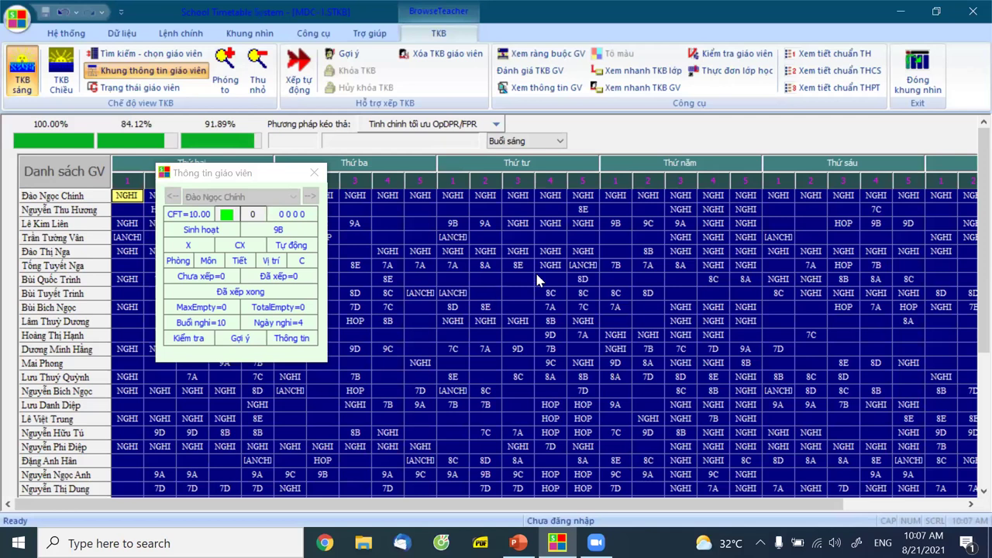
click(912, 78)
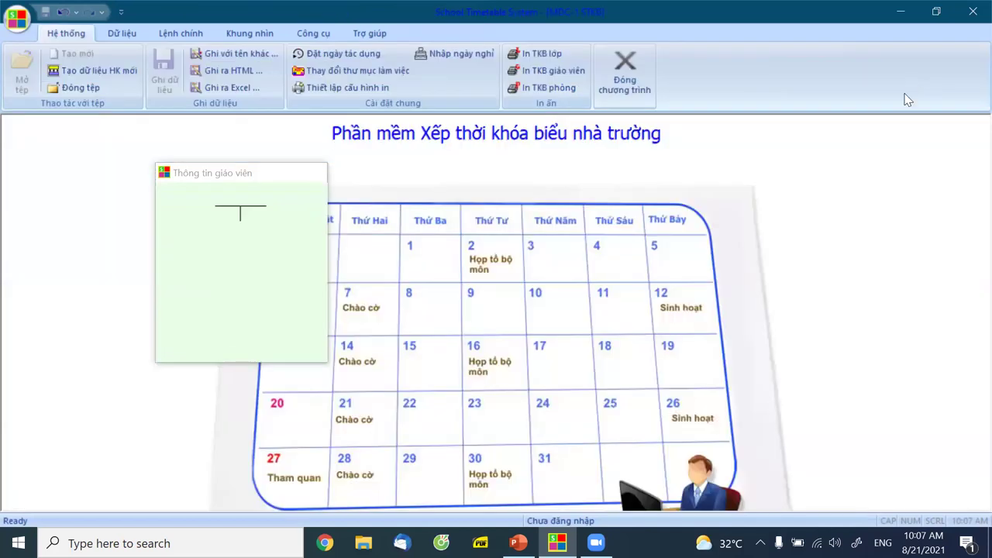
- Open the TKB Clone view and copy the original timetable data into Clone 1 and Clone 2
click(247, 34)
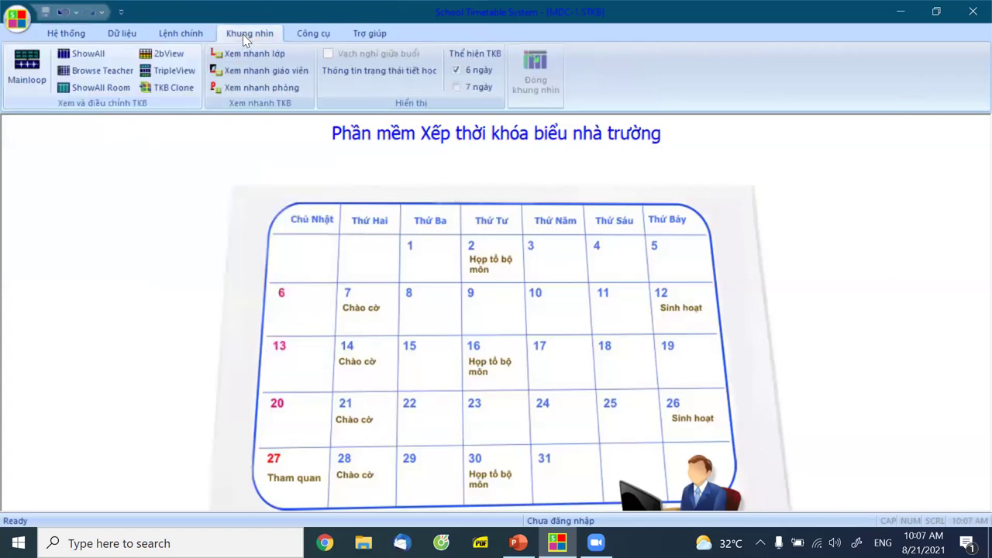
click(164, 90)
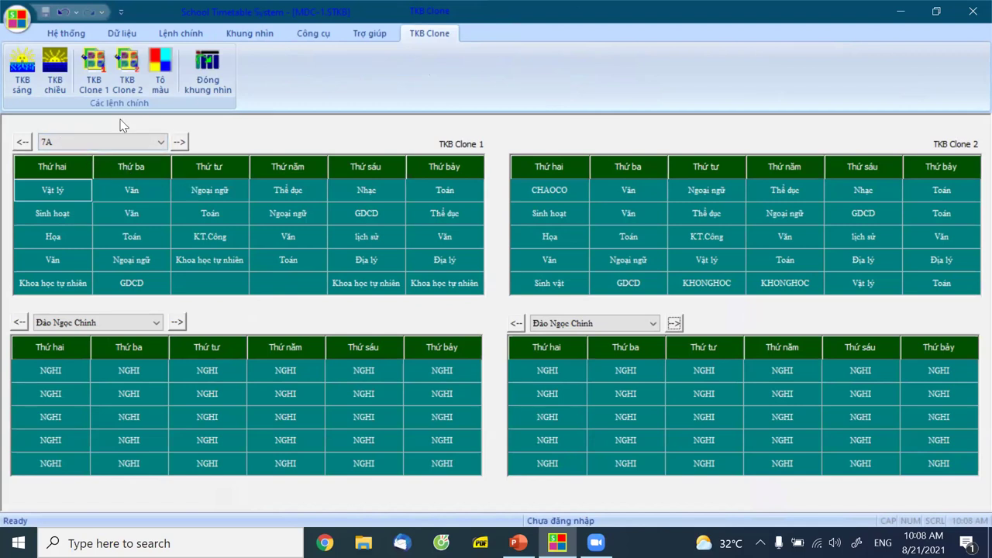
click(90, 87)
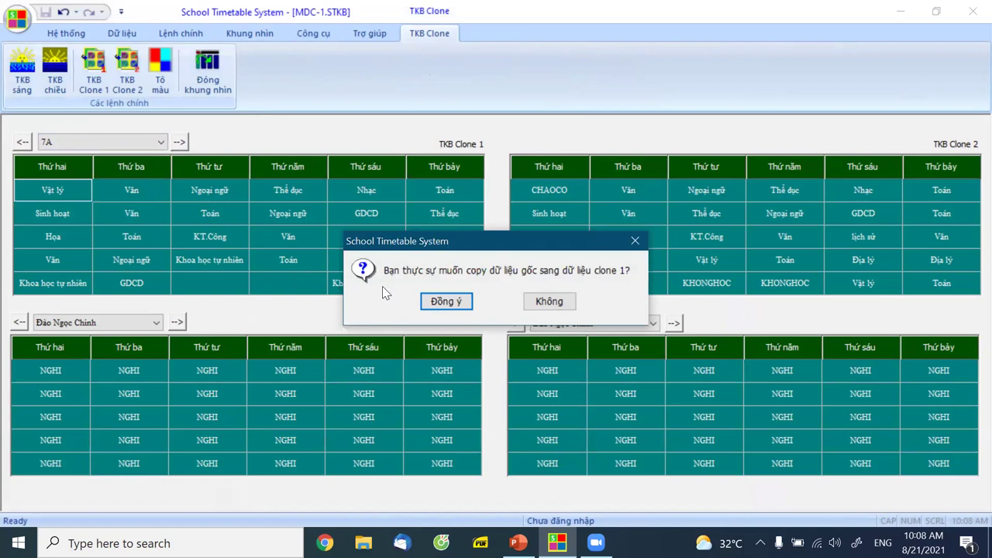
click(446, 302)
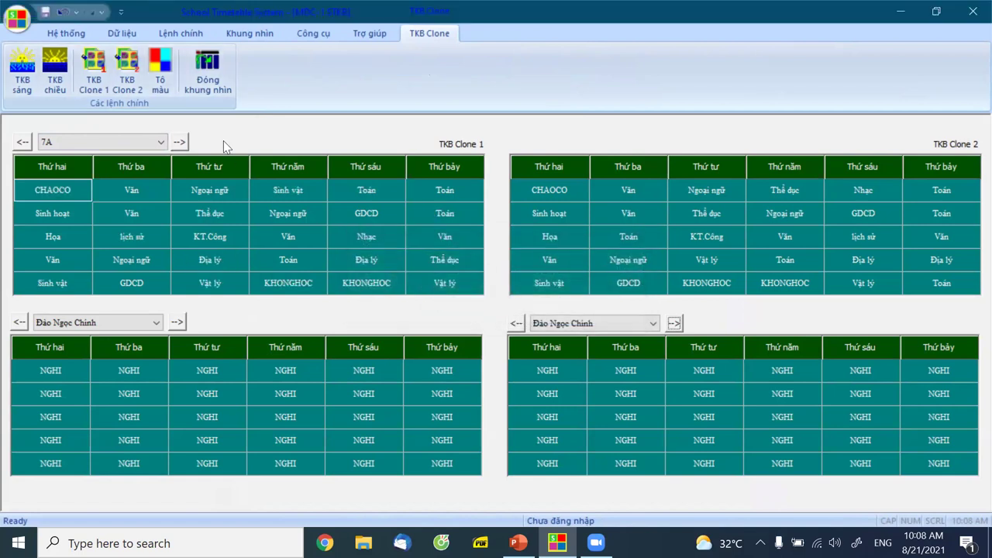
click(130, 84)
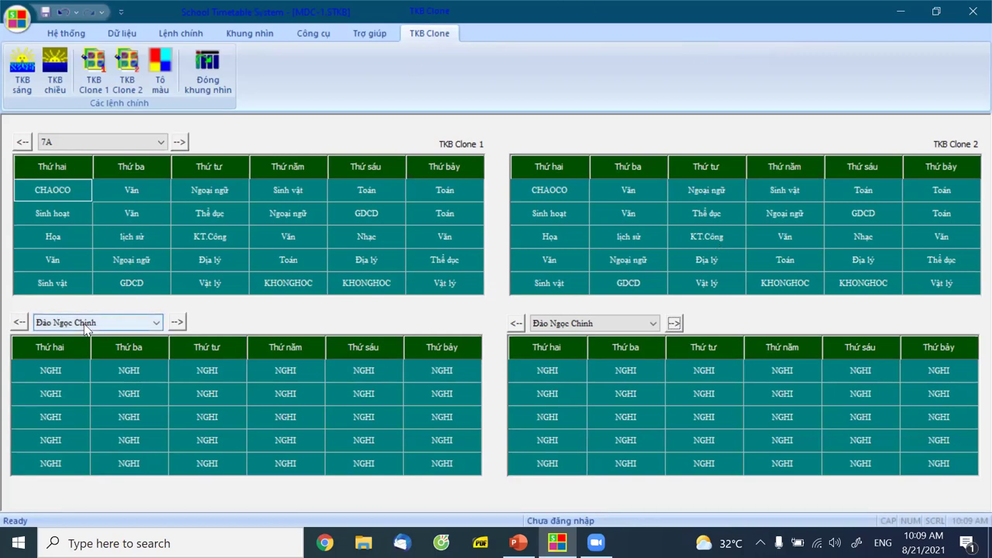
- In TKB Clone 1, replace class 7A's Sinh vật in Thứ hai period 5 with Khoa học tự nhiên
click(53, 284)
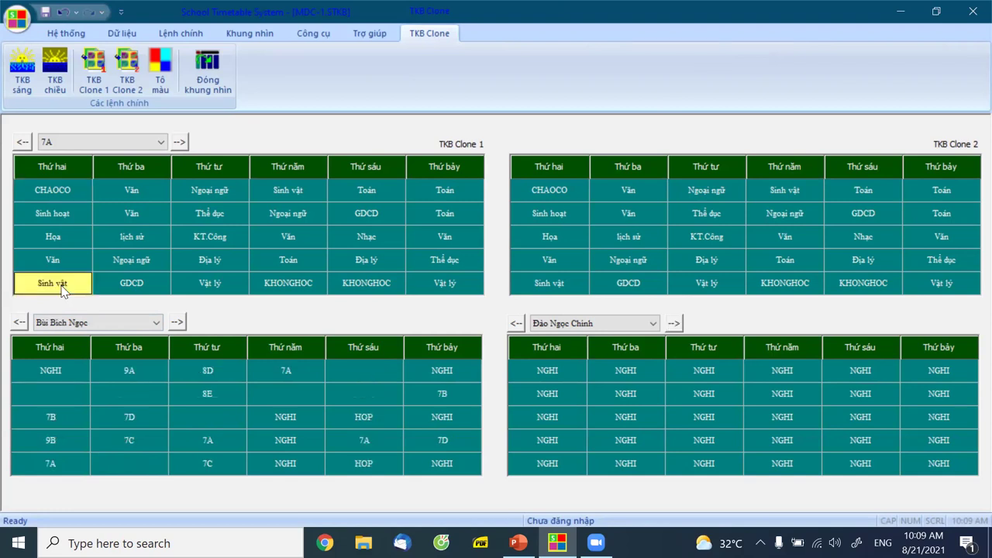
right_click(62, 290)
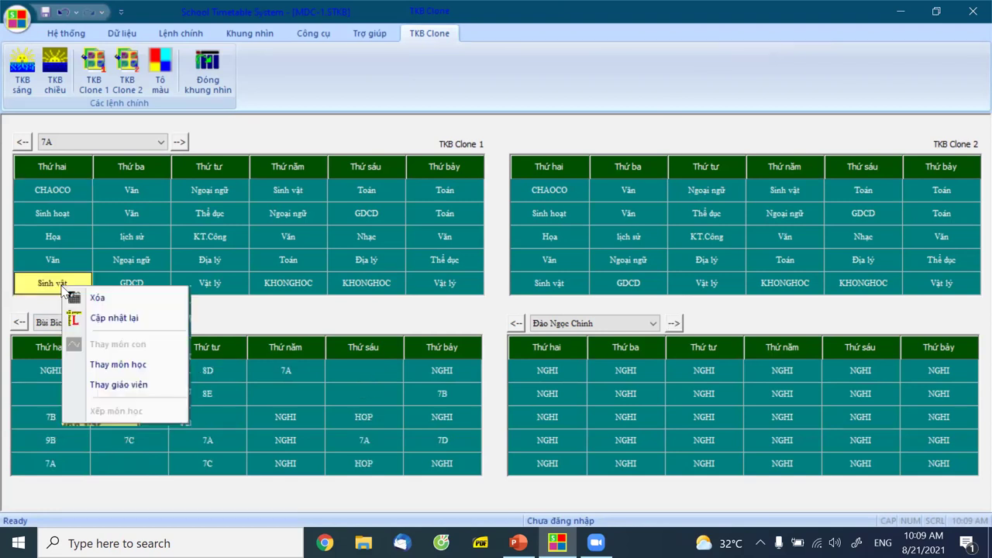
click(131, 366)
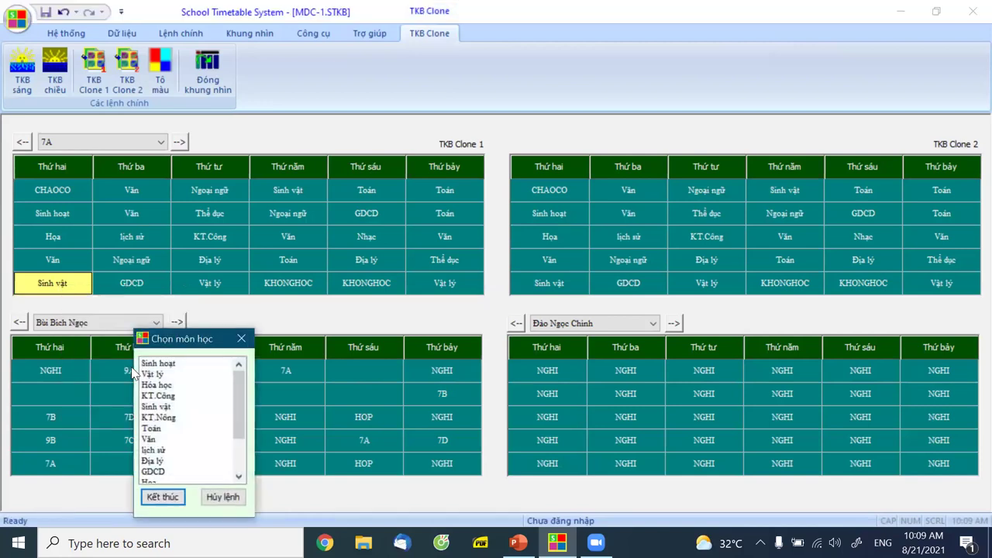
drag(239, 413, 178, 474)
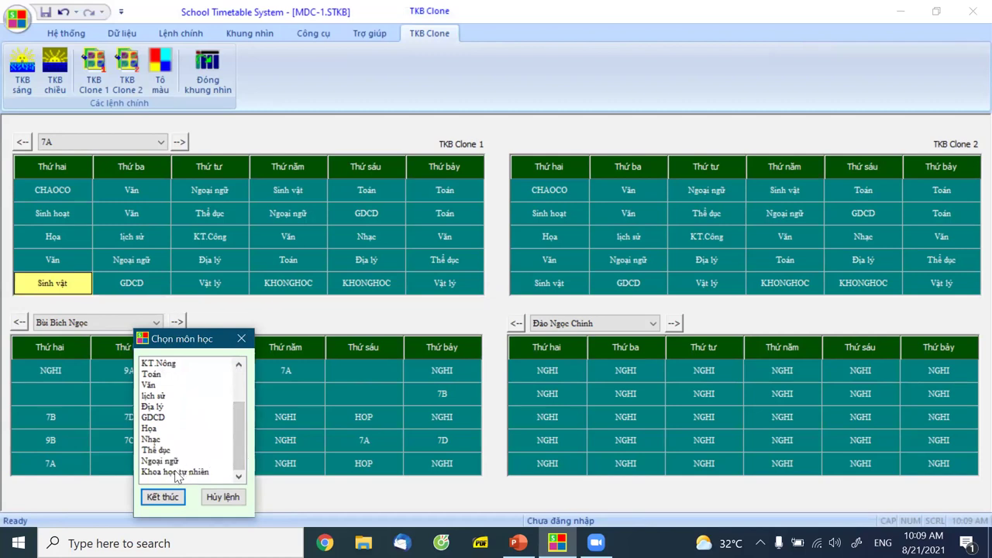
click(163, 496)
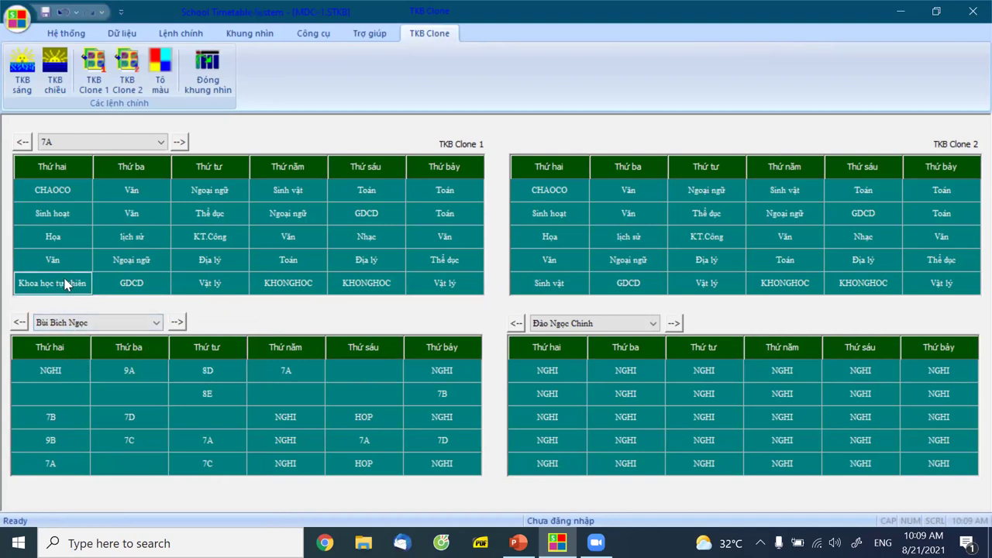
- In TKB Clone 1, replace class 7A's Vật lý in Thứ tư period 5 with Khoa học tự nhiên
click(218, 286)
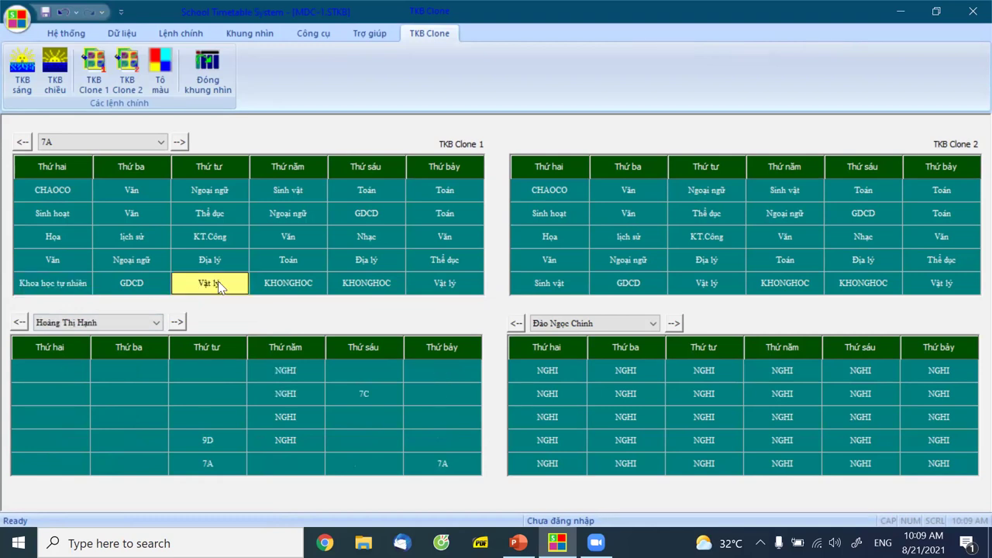
right_click(220, 284)
click(207, 293)
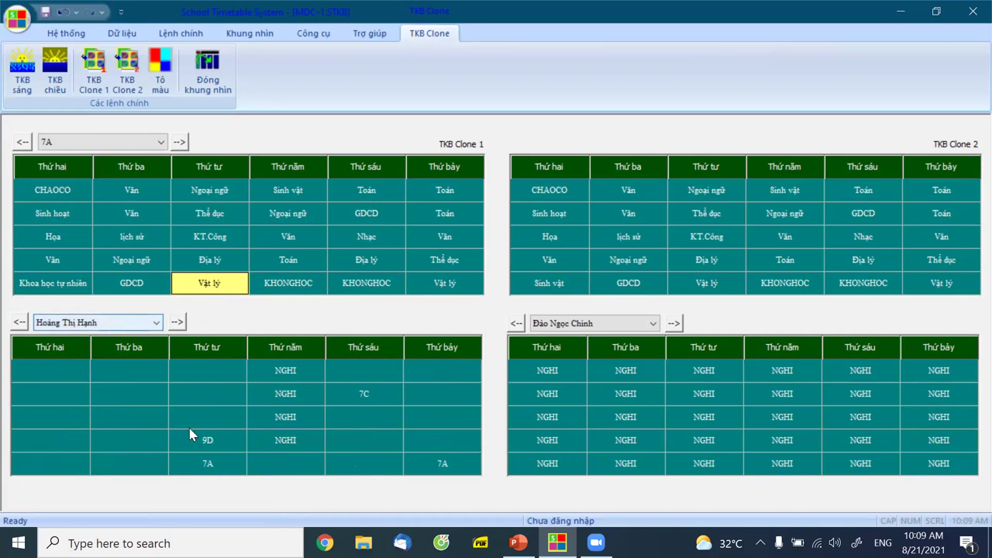
right_click(208, 285)
click(277, 365)
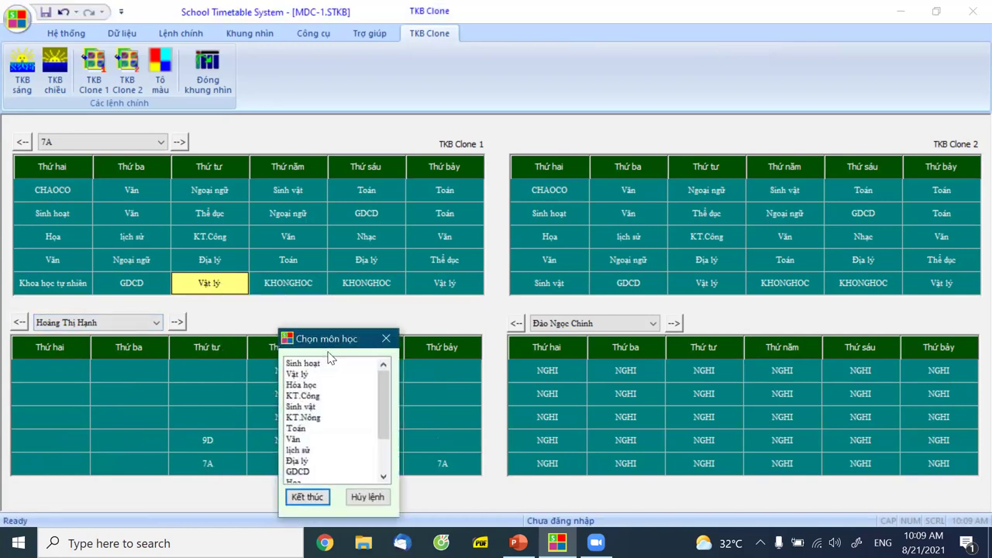
drag(382, 398, 384, 442)
click(329, 471)
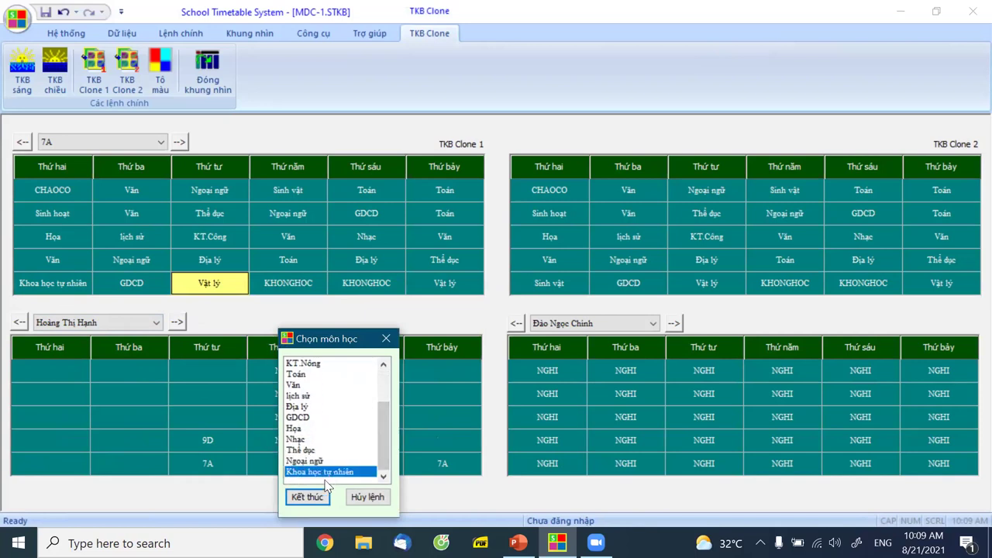
click(307, 497)
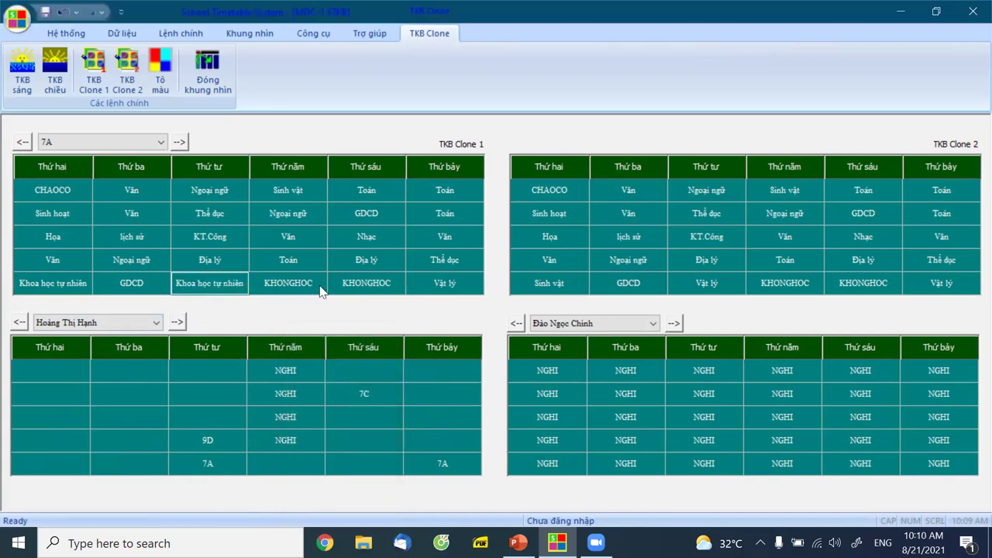
- In TKB Clone 1, replace class 7A's Vật lý in Thứ bảy period 5 with Khoa học tự nhiên
click(443, 285)
right_click(444, 291)
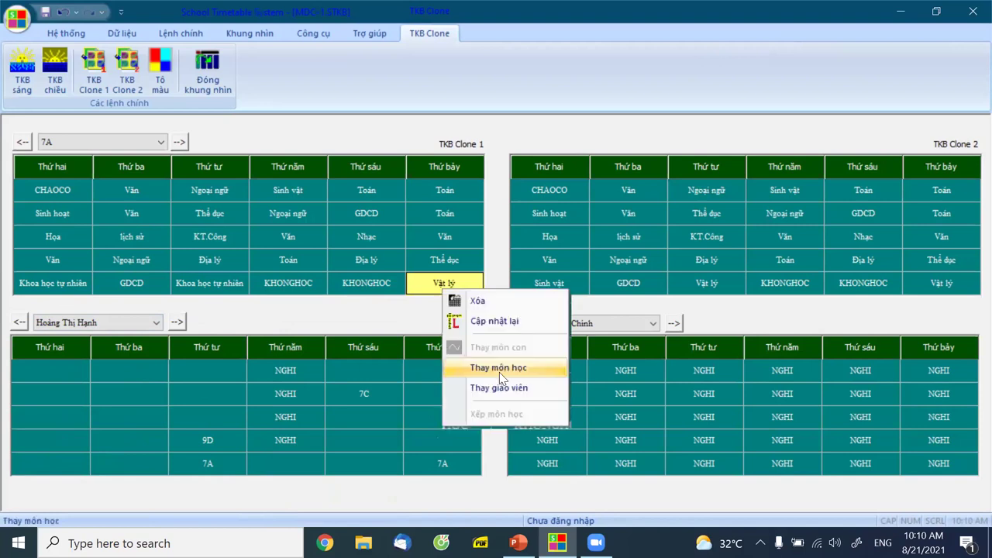
click(500, 373)
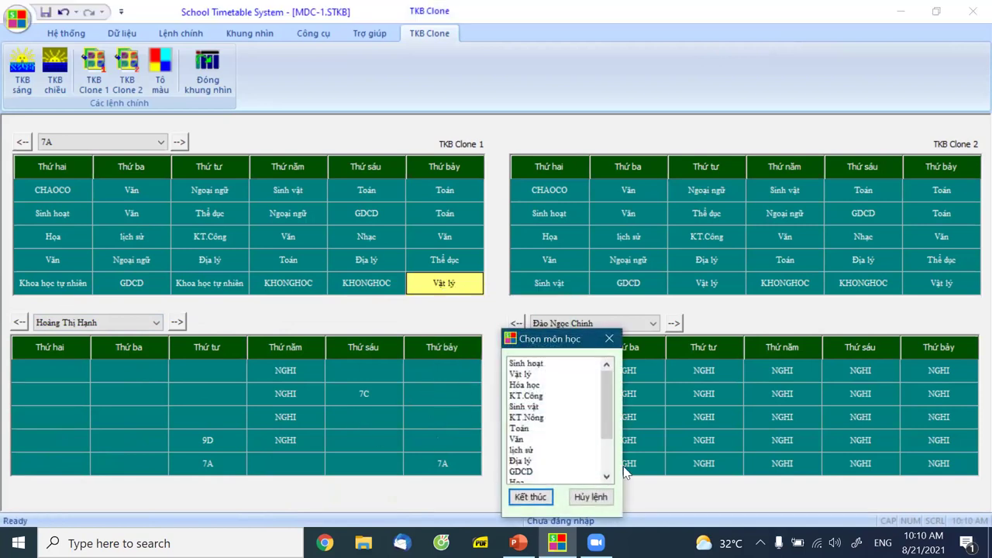
drag(607, 384, 555, 478)
click(552, 472)
click(530, 496)
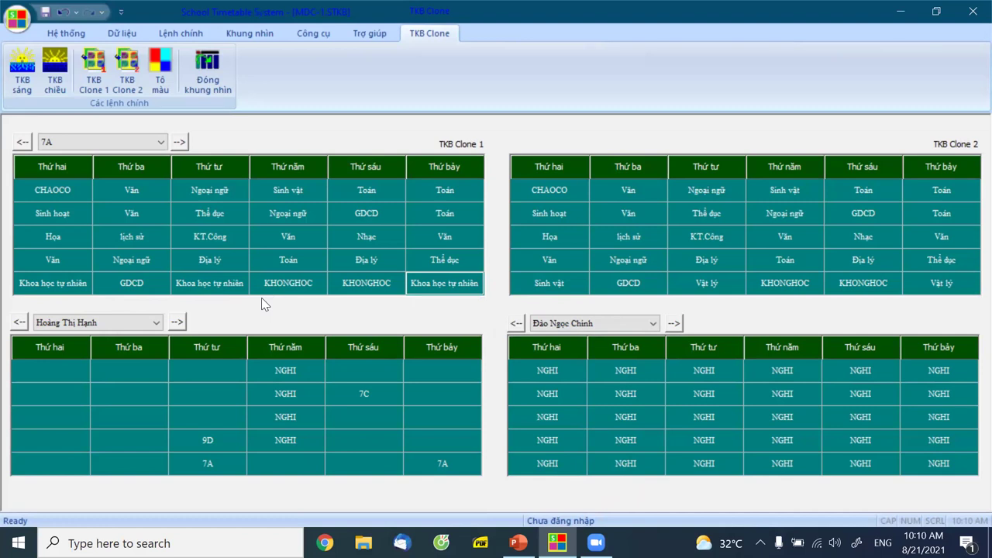
- Check which teachers take 7A's Khoa học tự nhiên lessons and its Tuesday and Thursday Ngoại ngữ lessons
click(66, 286)
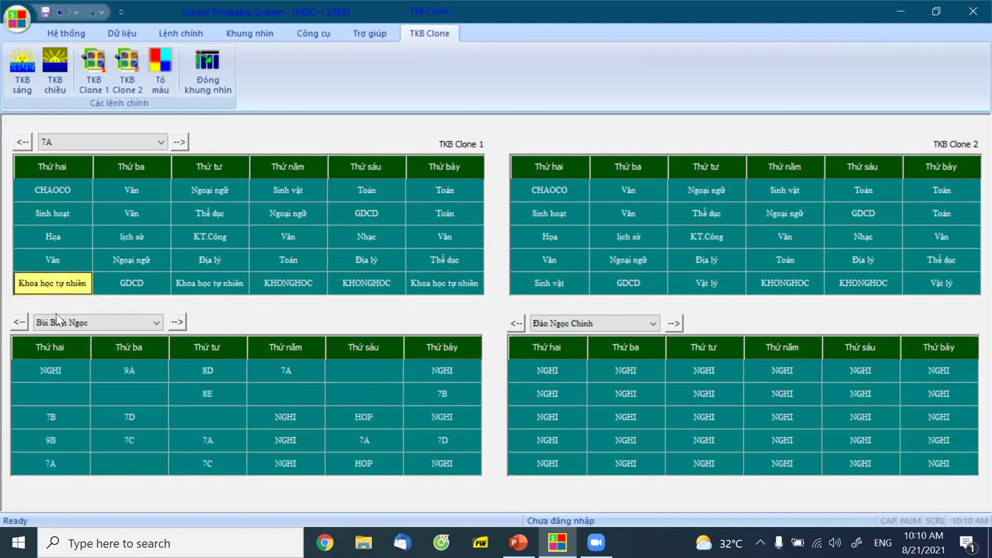
click(205, 283)
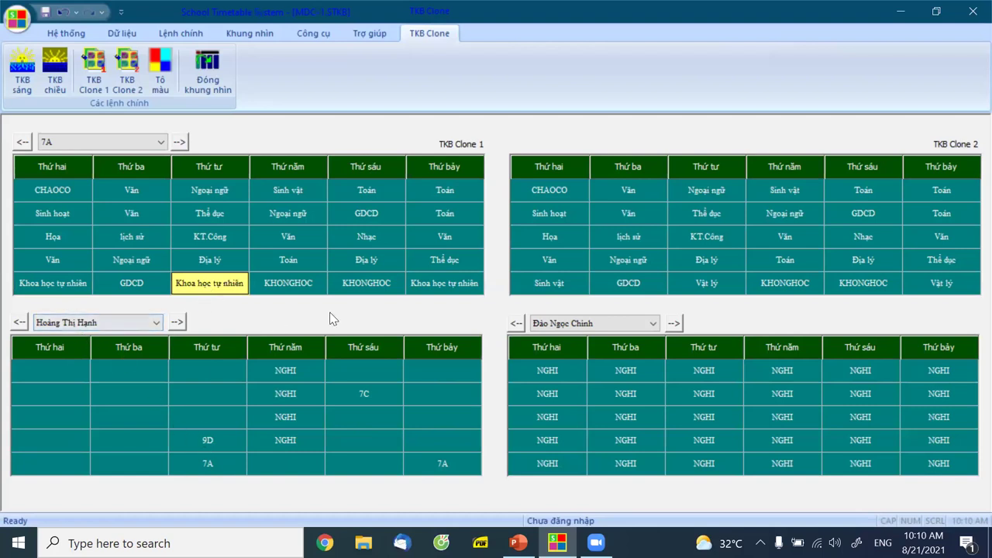
click(439, 287)
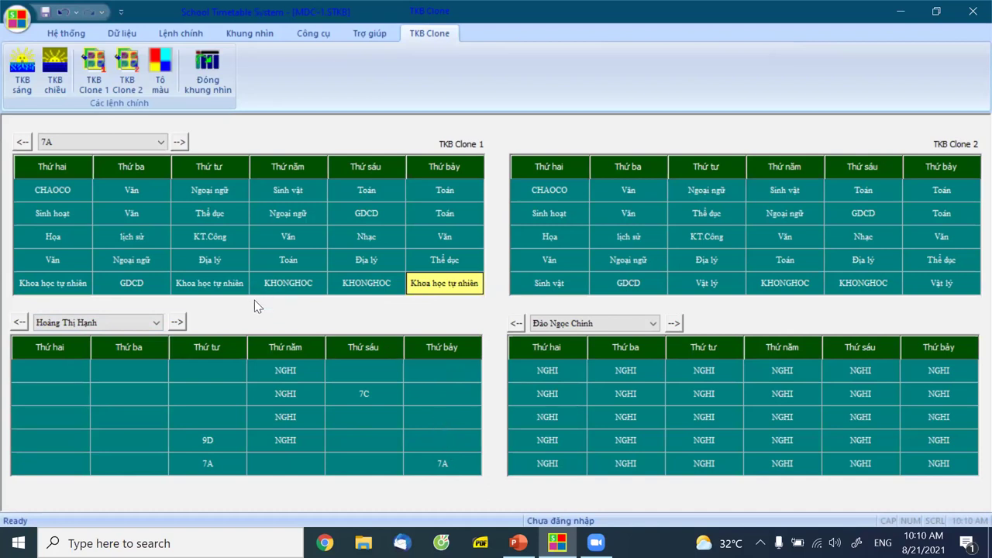
click(137, 266)
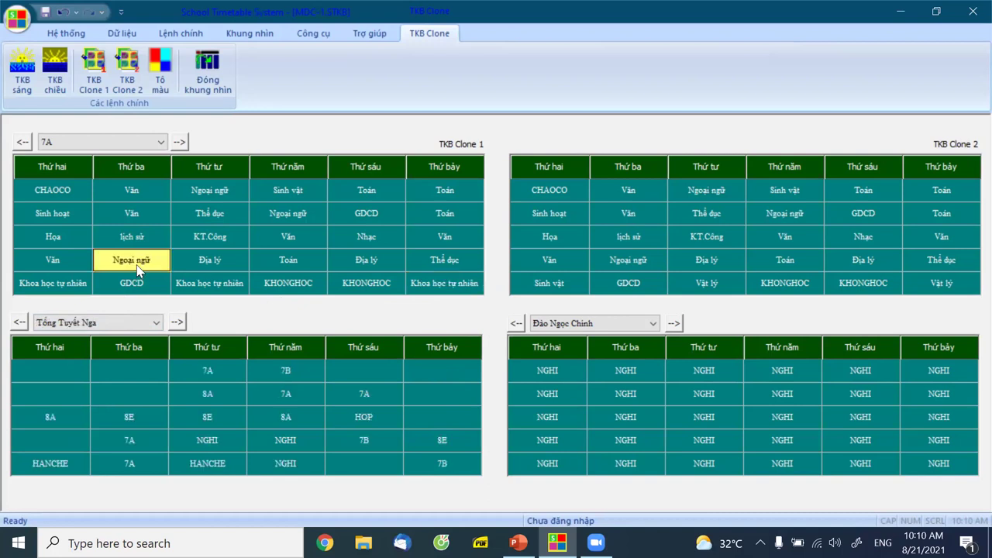
click(292, 211)
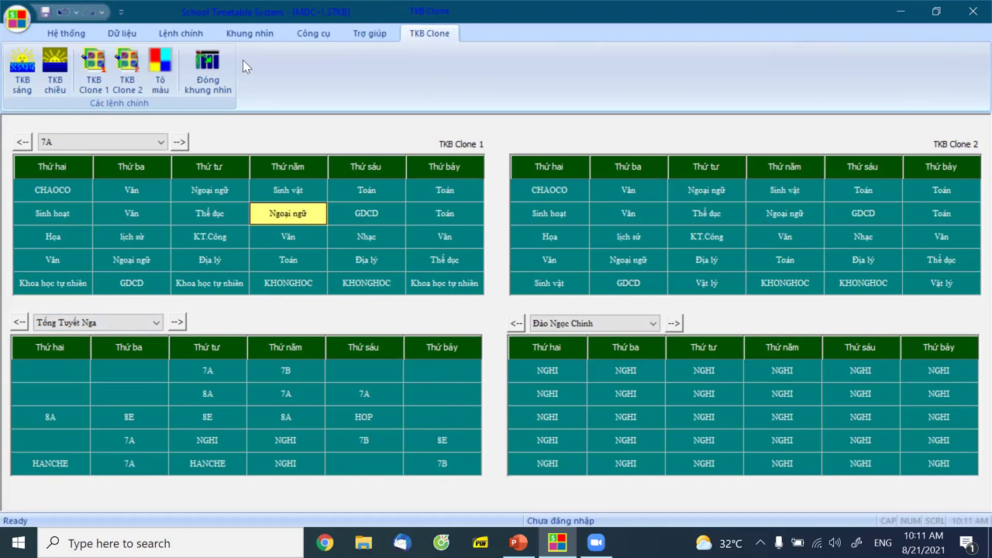
- Close the TKB Clone view and begin a new teacher entry with the name GV mời NN
click(208, 62)
click(122, 34)
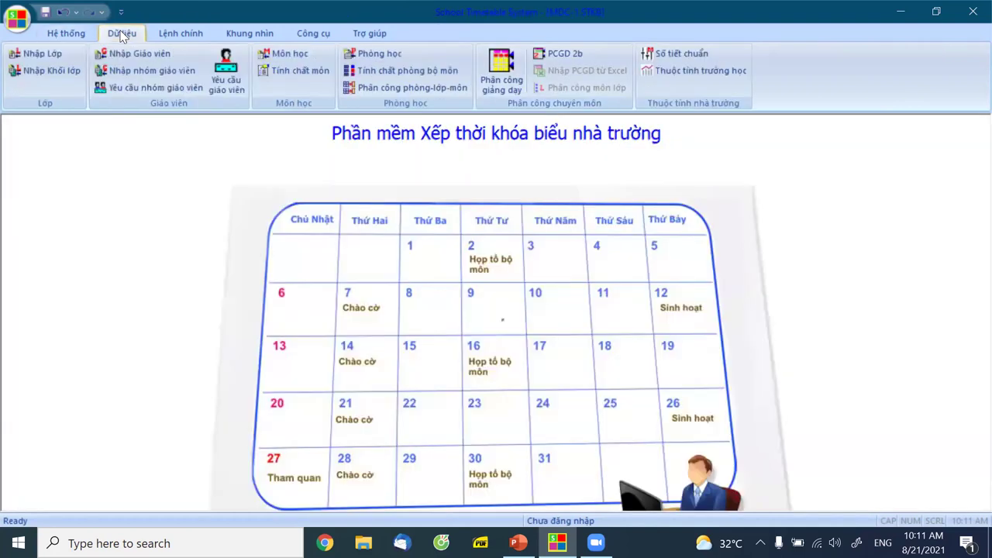
click(147, 56)
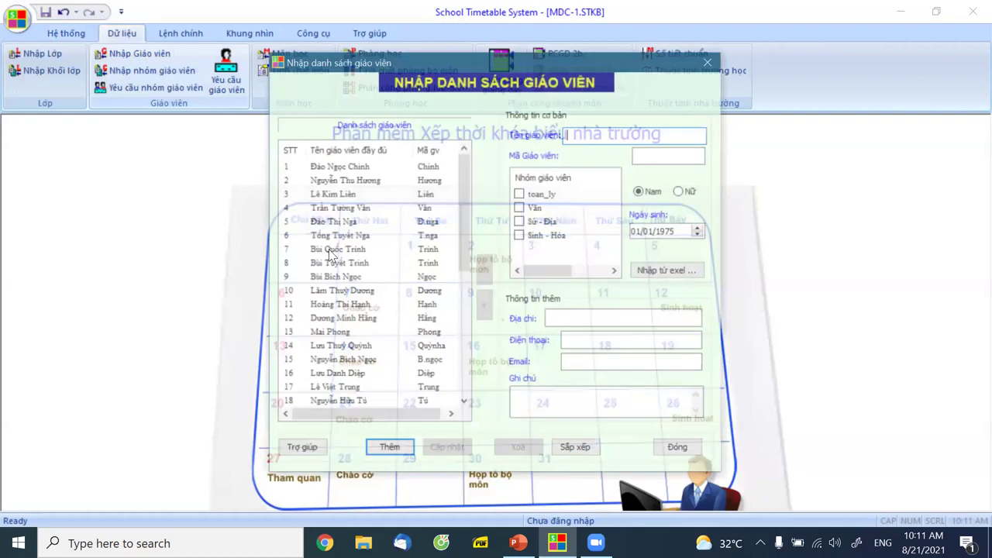
click(700, 131)
text(GV)
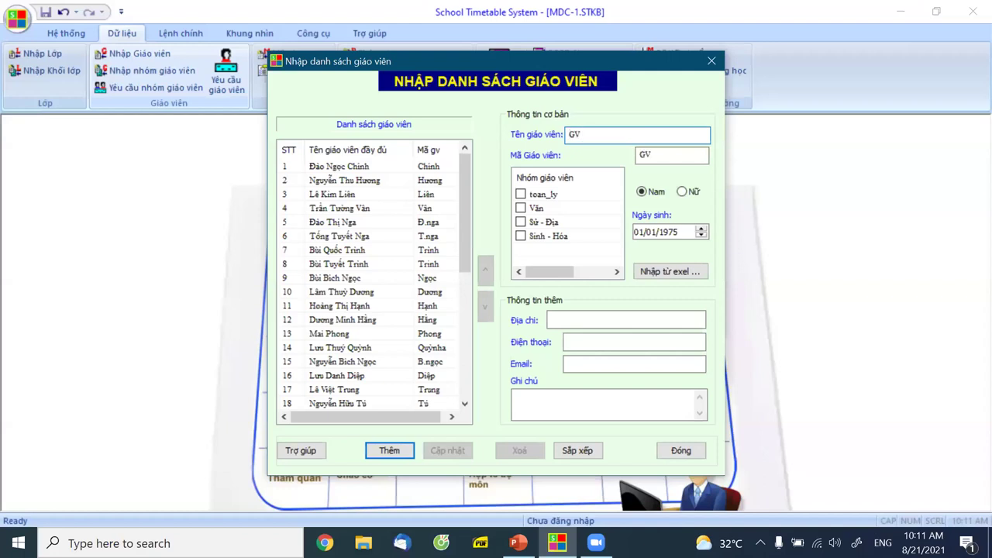
text( mlowi)
key(BackSpace)
key(BackSpace)
key(BackSpace)
key(BackSpace)
text(ới NN)
- Set the new teacher's code to NN1, add the teacher to the list and close the entry form
click(685, 161)
key(BackSpace)
key(BackSpace)
text(NN1)
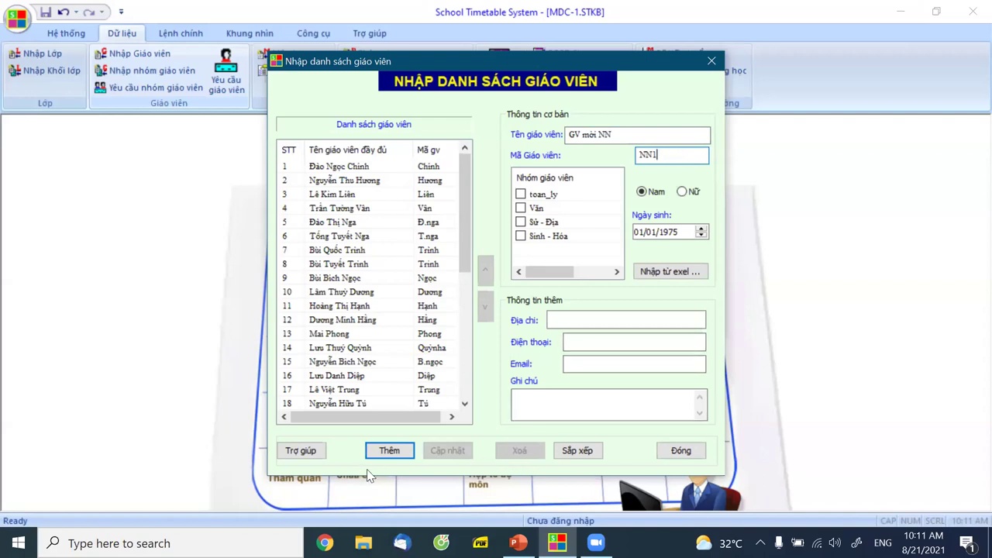
click(388, 451)
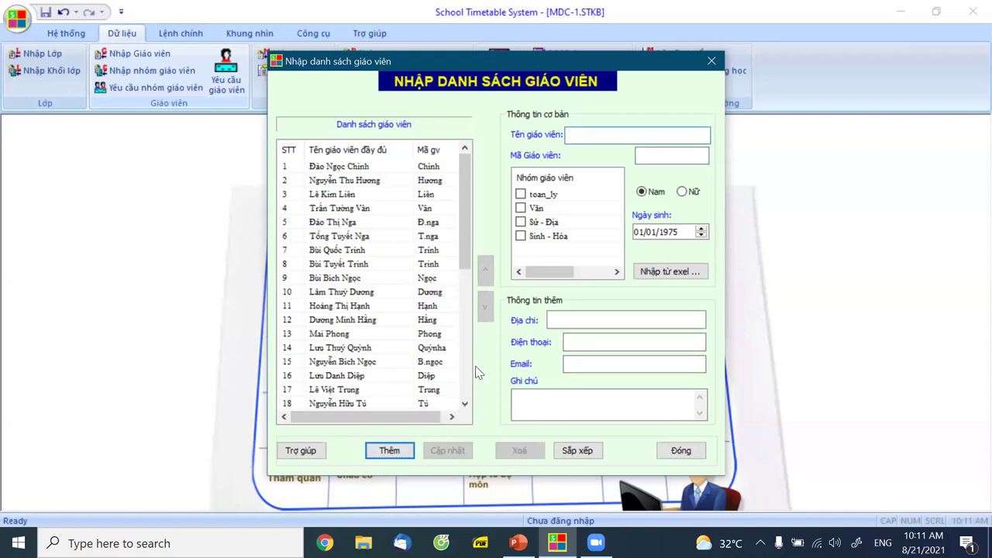
click(684, 453)
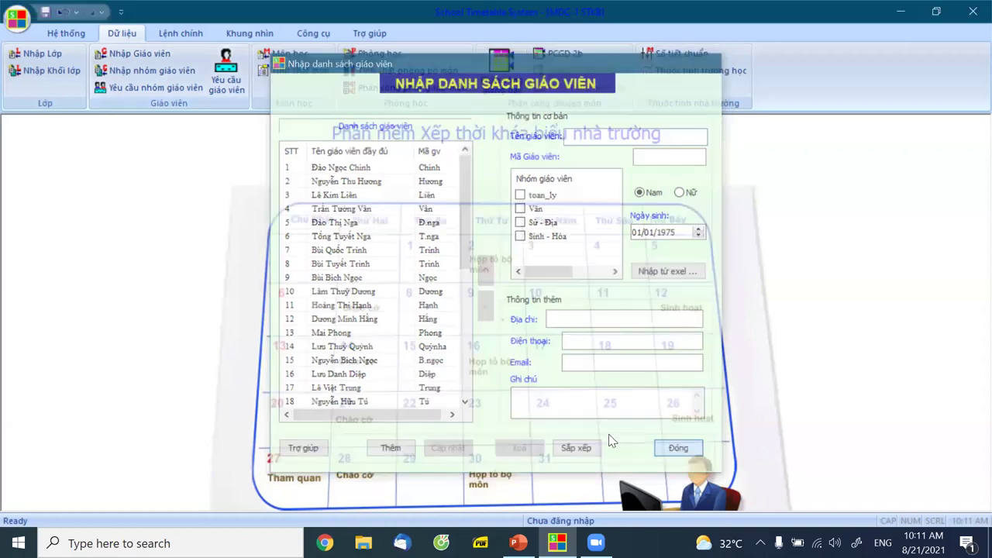
- Reopen the TKB Clone view and inspect the teacher of 7A's Tuesday and Thursday Ngoại ngữ lessons
click(239, 32)
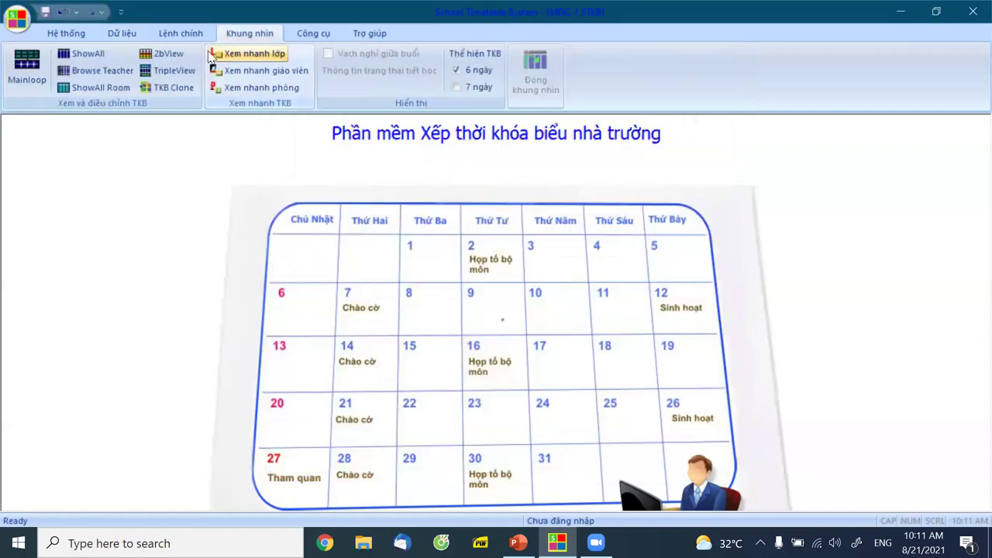
click(158, 87)
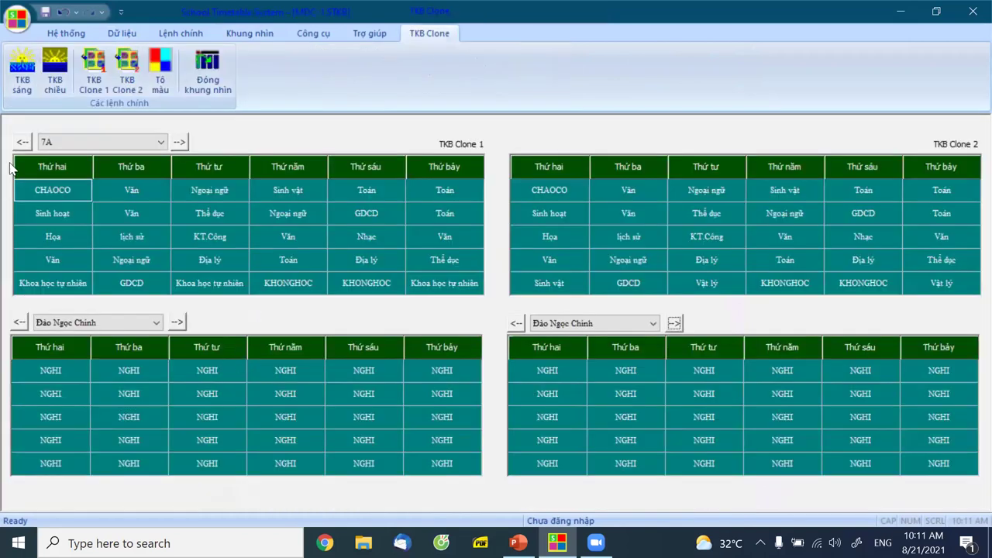
click(140, 262)
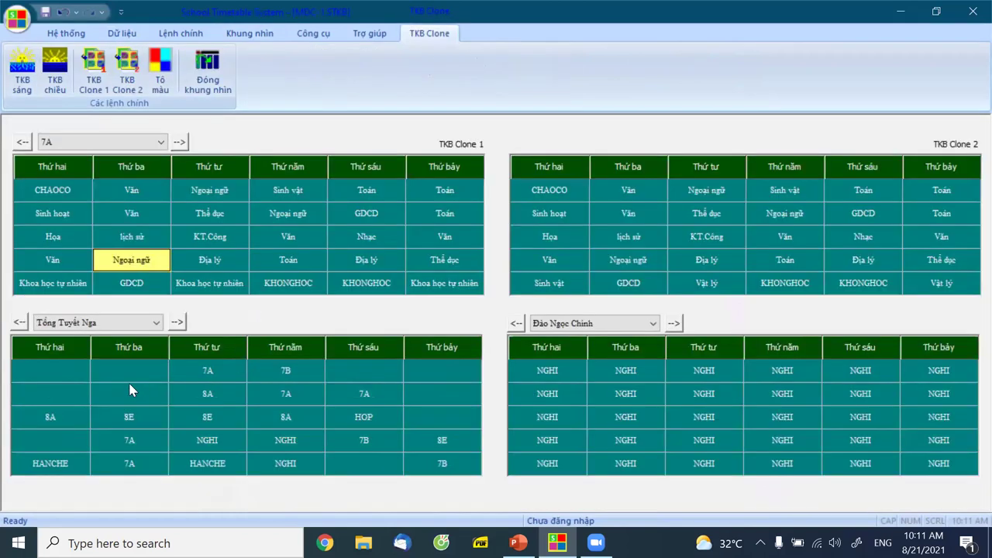
click(286, 213)
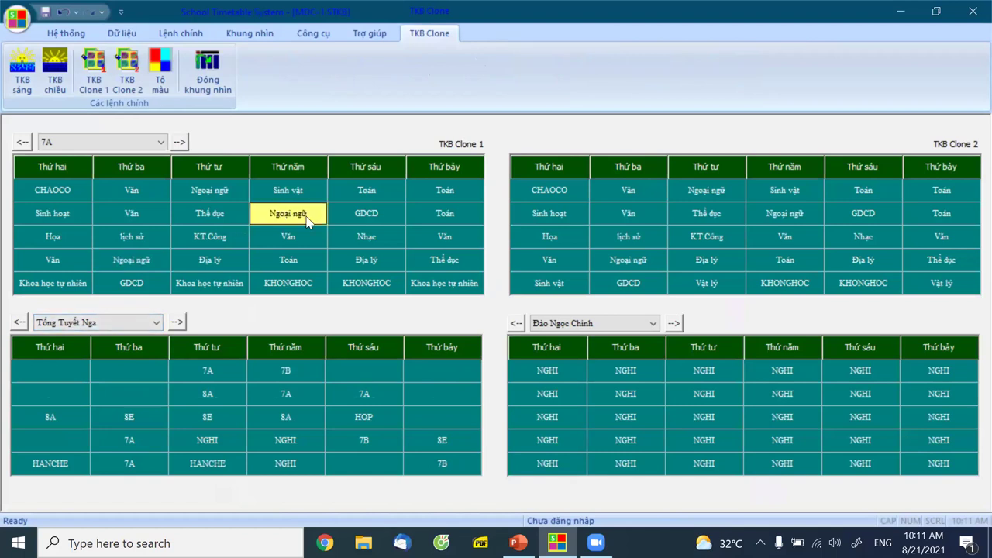
- Replace the teacher of 7A's Thursday period 2 Ngoại ngữ lesson with GV mời NN
right_click(308, 220)
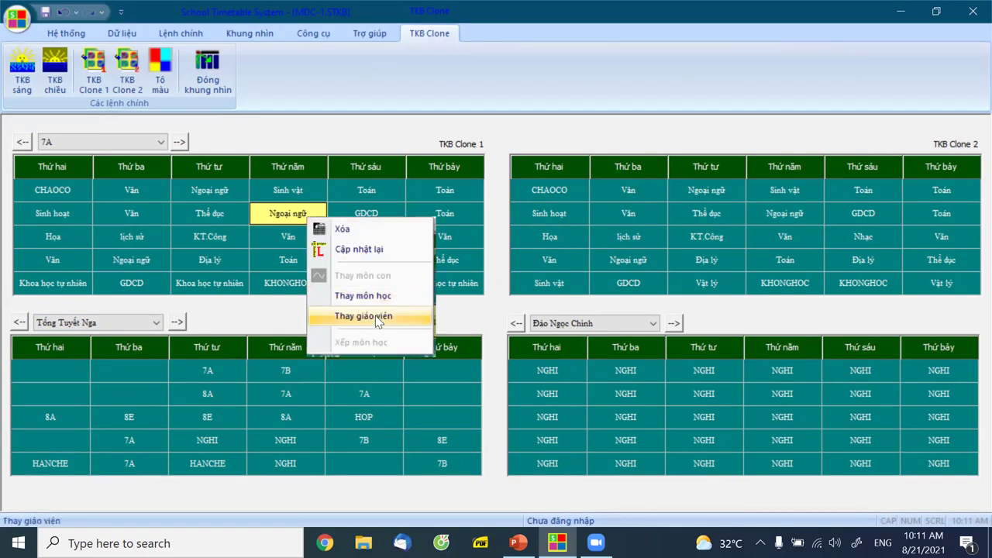
click(377, 317)
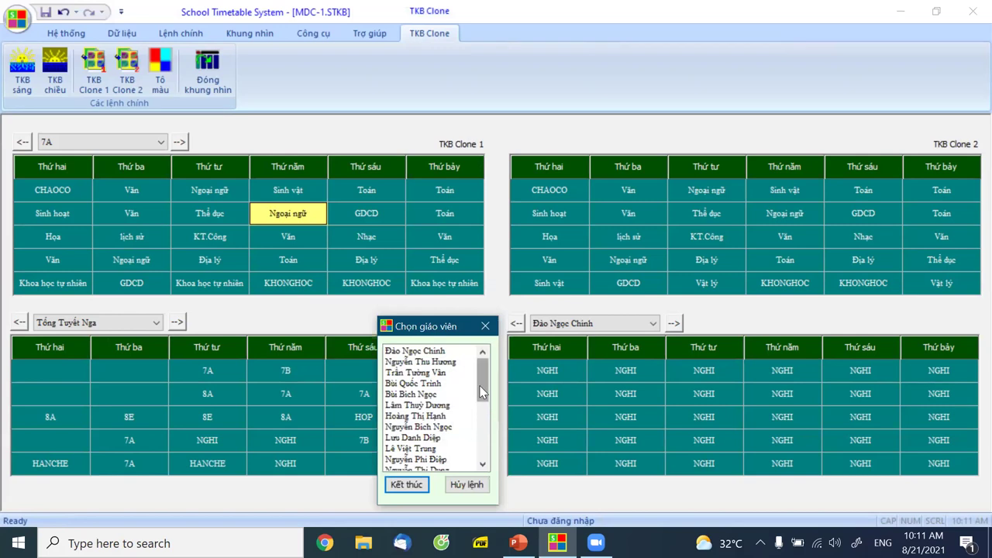
mouse_move(481, 392)
mouse_down()
mouse_move(480, 409)
mouse_move(487, 378)
mouse_up()
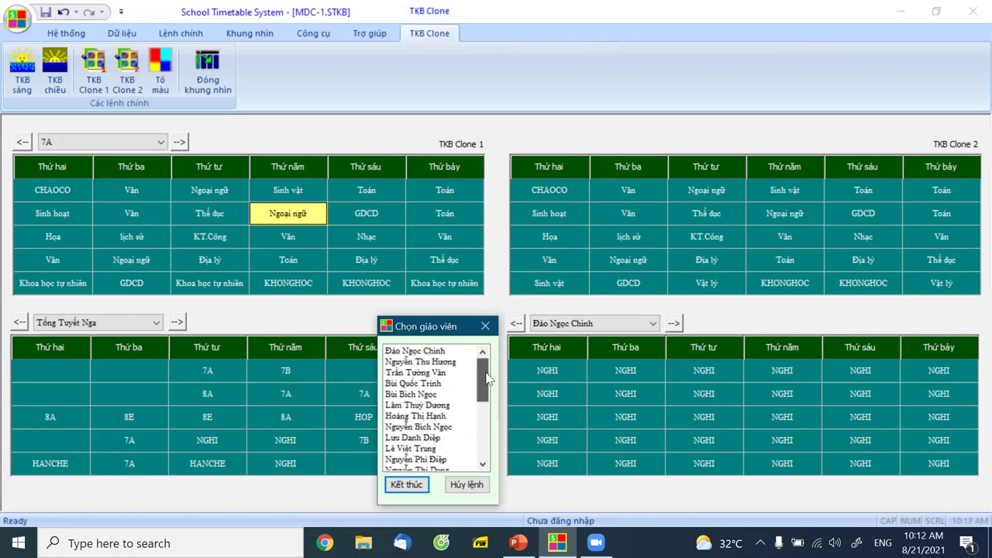
click(486, 429)
scroll(487, 429, down, 2)
click(415, 460)
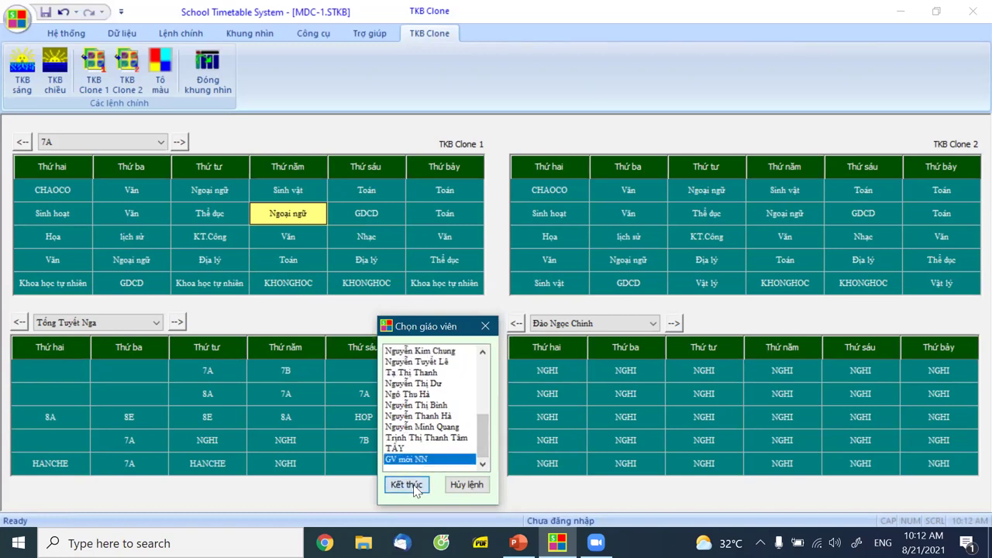
click(406, 484)
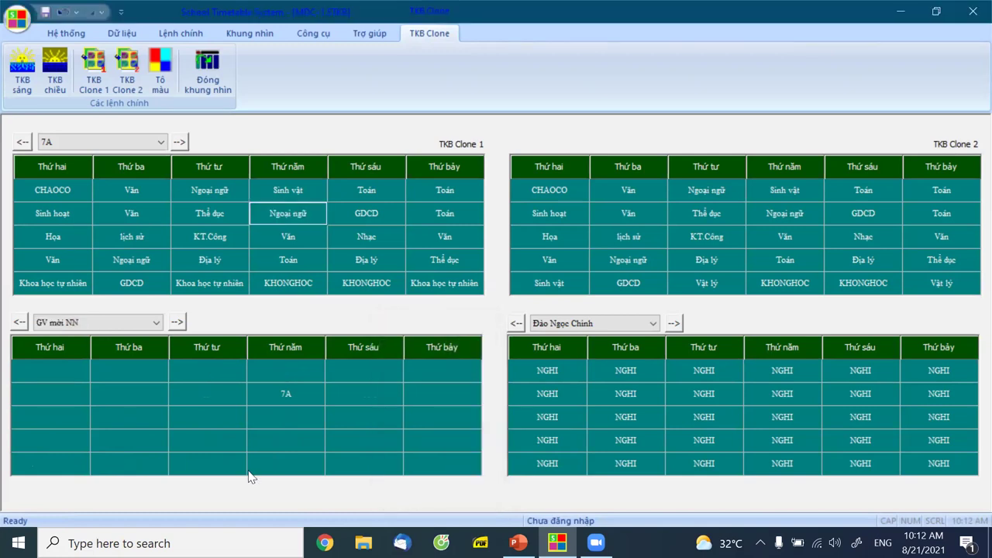
- Try to move GV mời NN's Thursday period 2 lesson with 7A to Friday periods 1 to 4 and Wednesday period 1
click(285, 392)
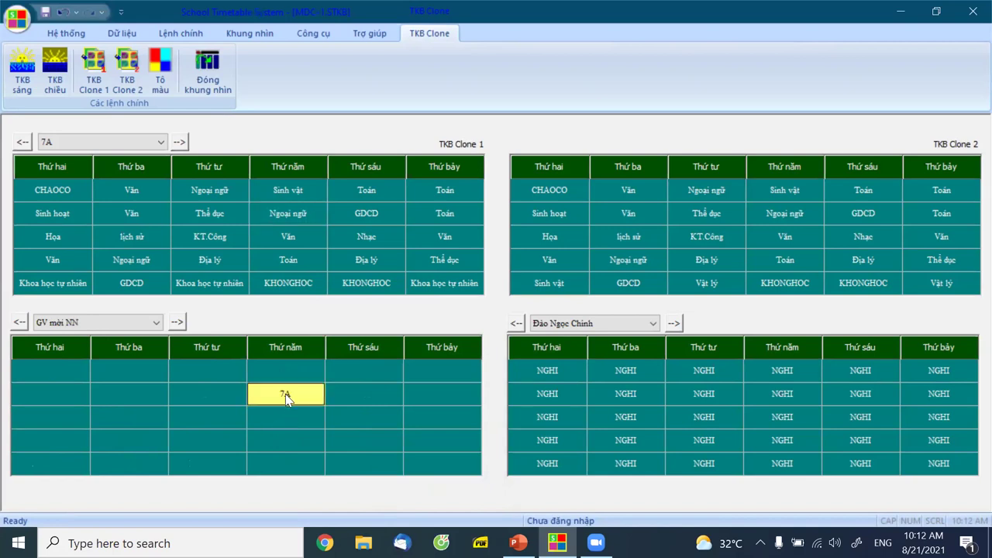
click(281, 218)
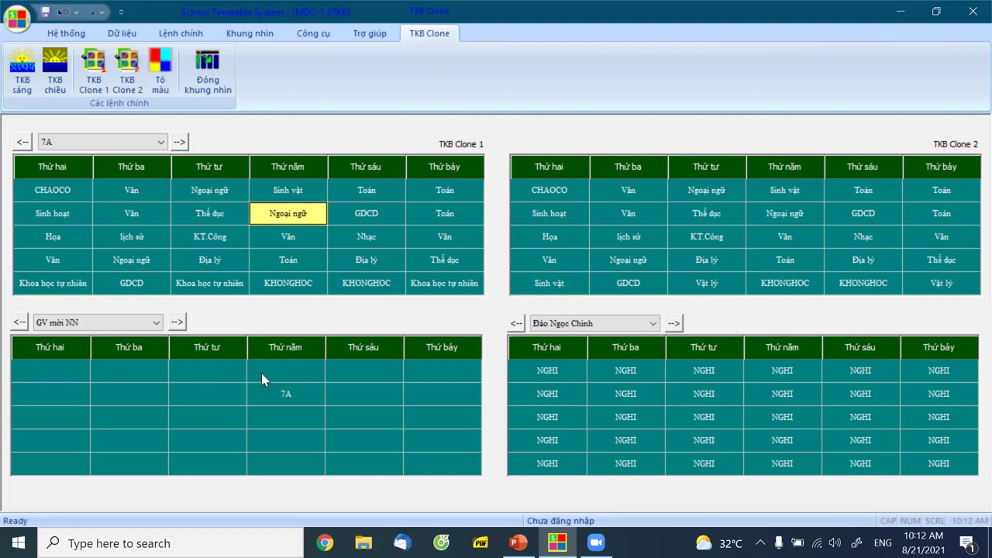
click(361, 369)
click(290, 396)
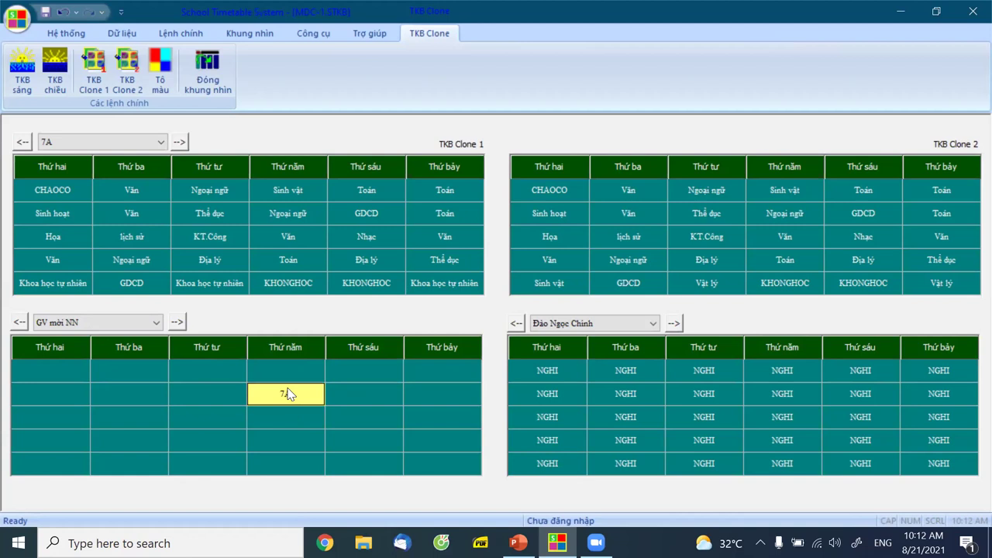
drag(281, 396, 341, 379)
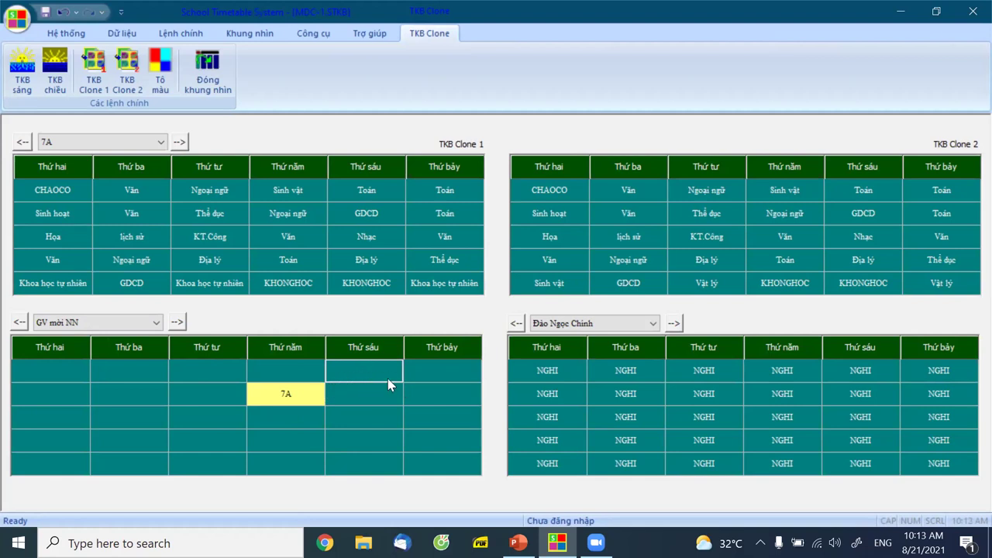
click(366, 396)
click(302, 398)
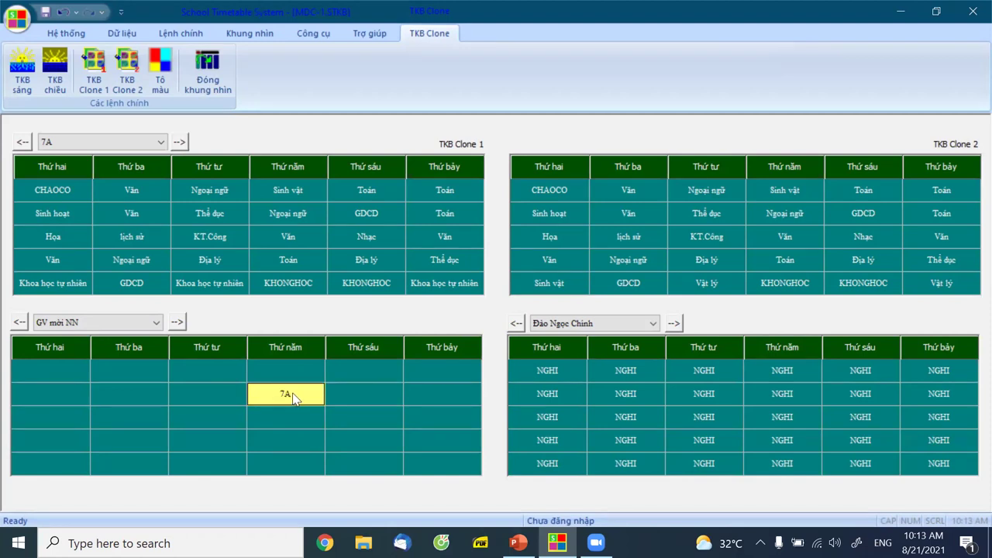
click(335, 419)
click(360, 438)
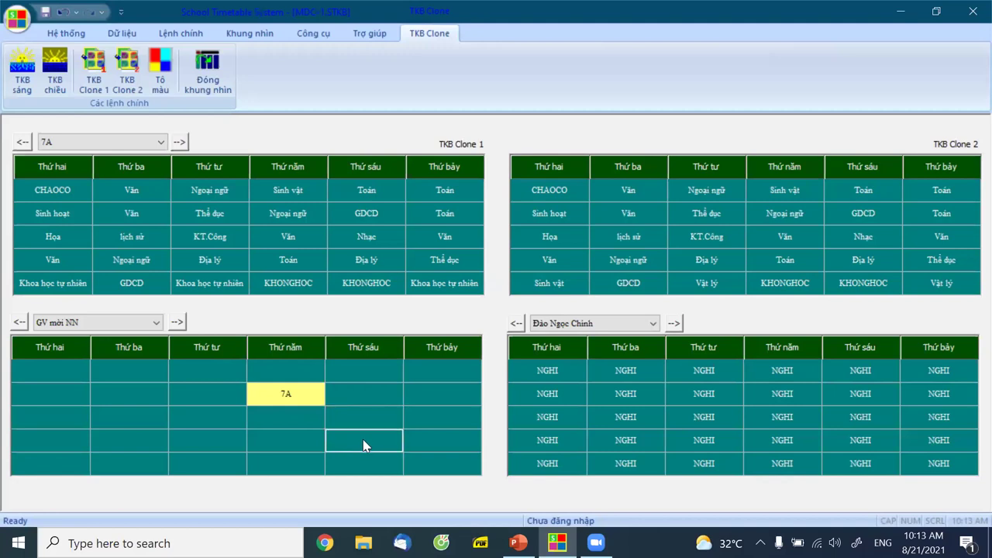
click(286, 398)
click(218, 371)
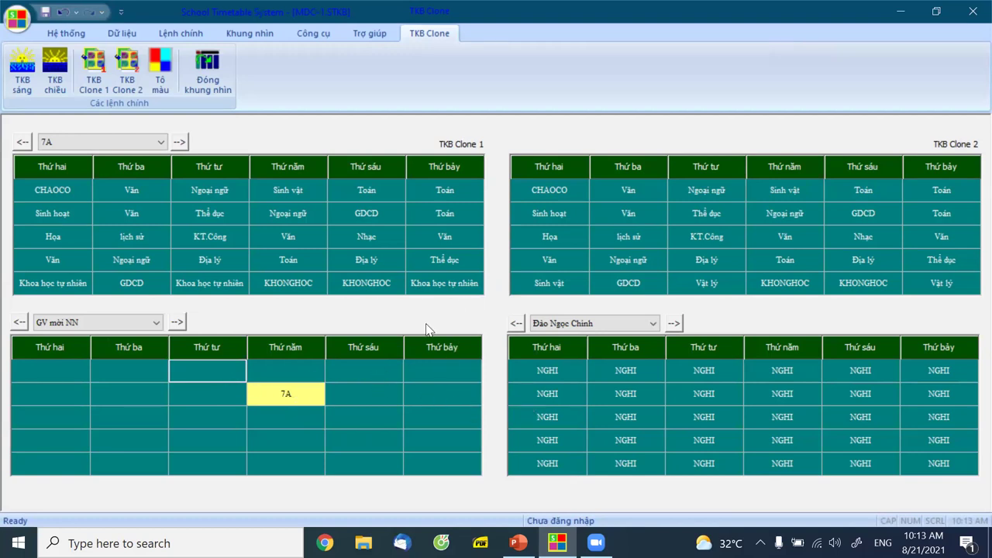
- Try to move 7A's Thursday period 1 Sinh vật lesson to Friday period 2, and return to GV mời NN's timetable
click(372, 258)
click(286, 370)
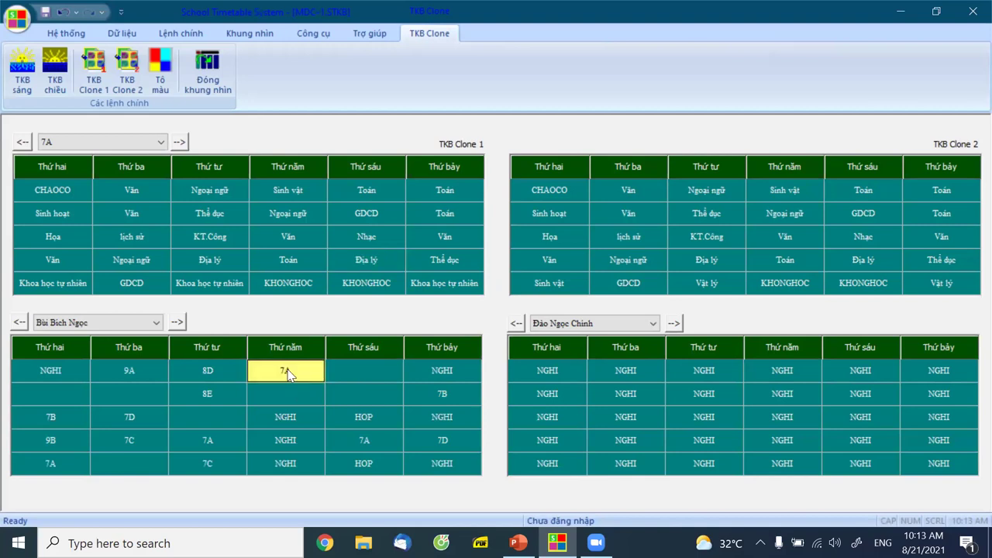
click(357, 399)
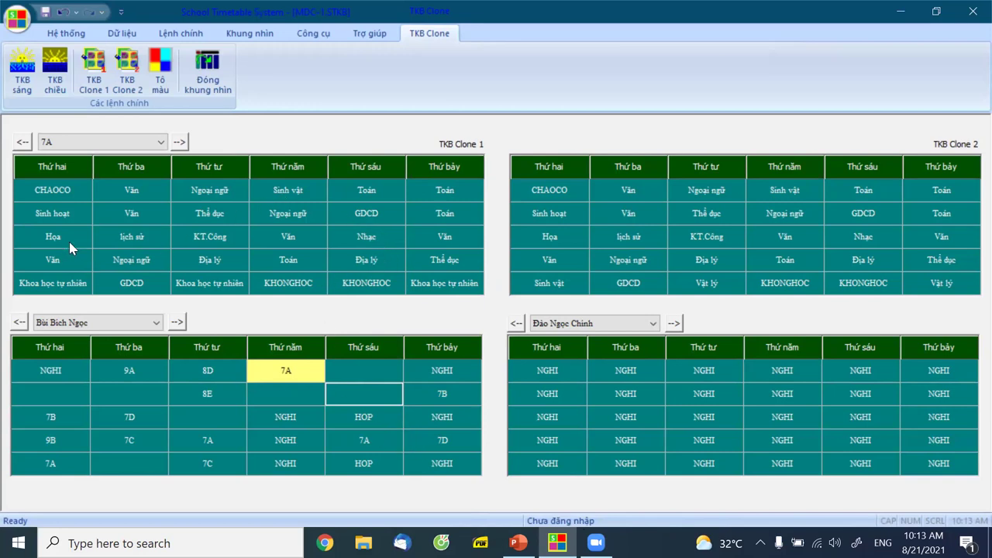
click(287, 214)
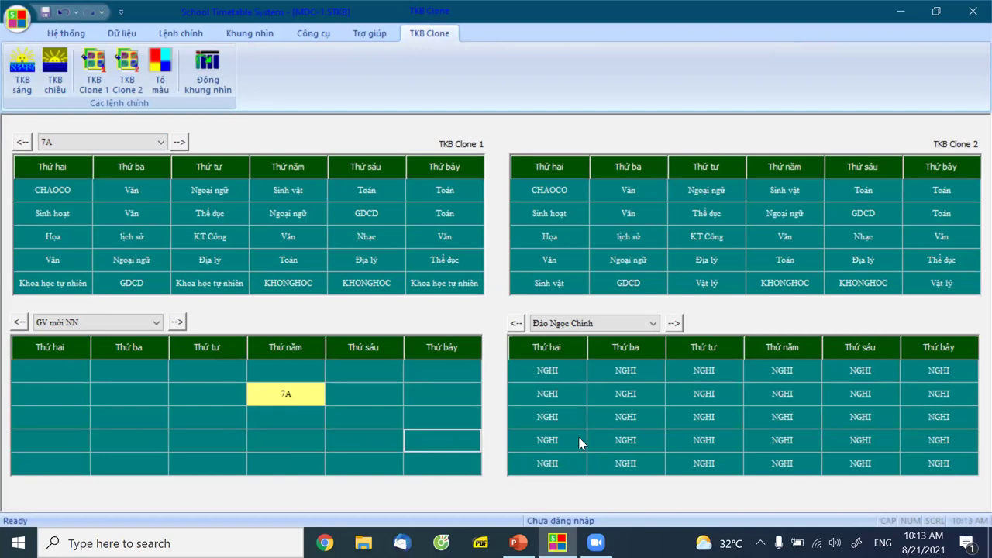
- Show 7A's Wednesday Khoa học tự nhiên teacher in the second teacher timetable and preview moving the Friday period 2 lesson with 7C to Tuesday period 2
click(620, 323)
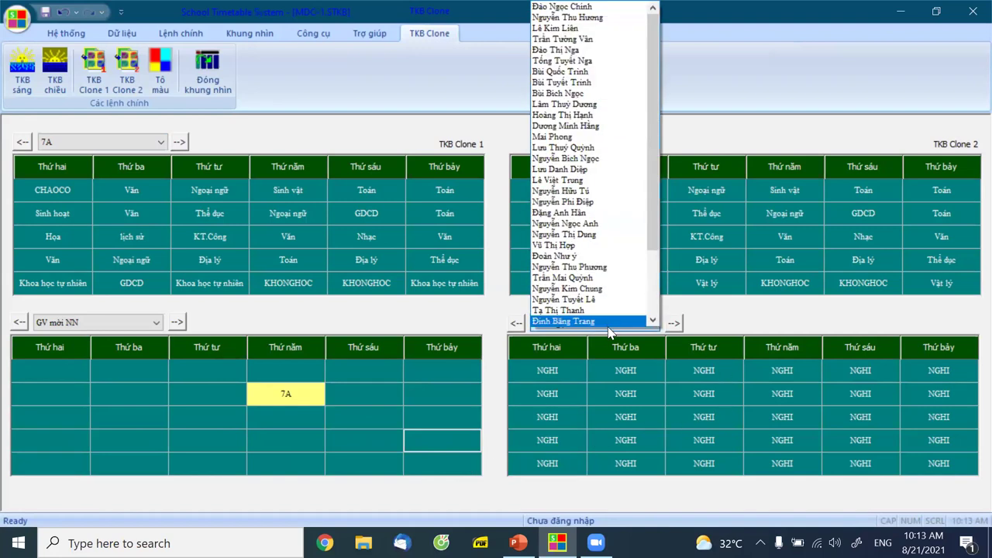
click(703, 279)
click(777, 375)
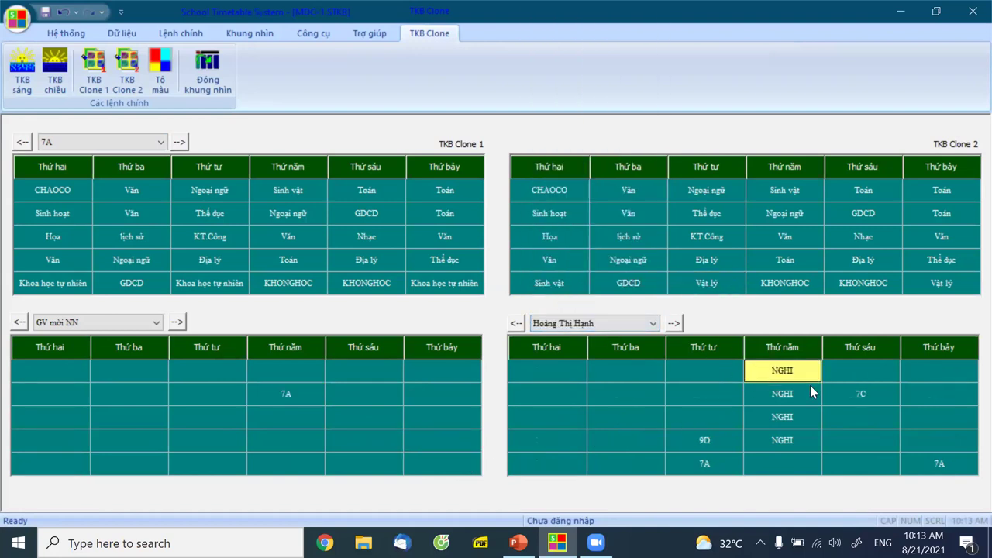
click(850, 399)
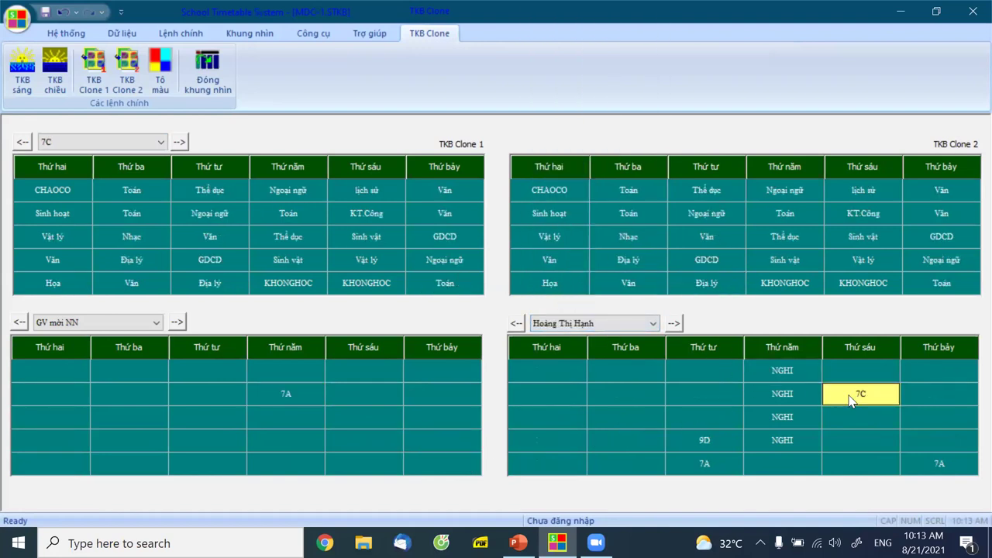
click(646, 396)
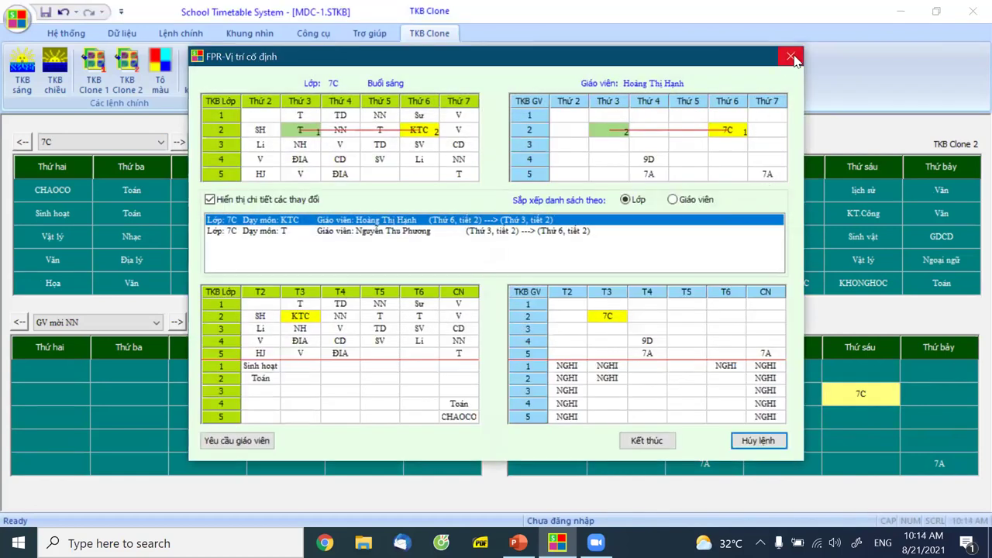
click(792, 58)
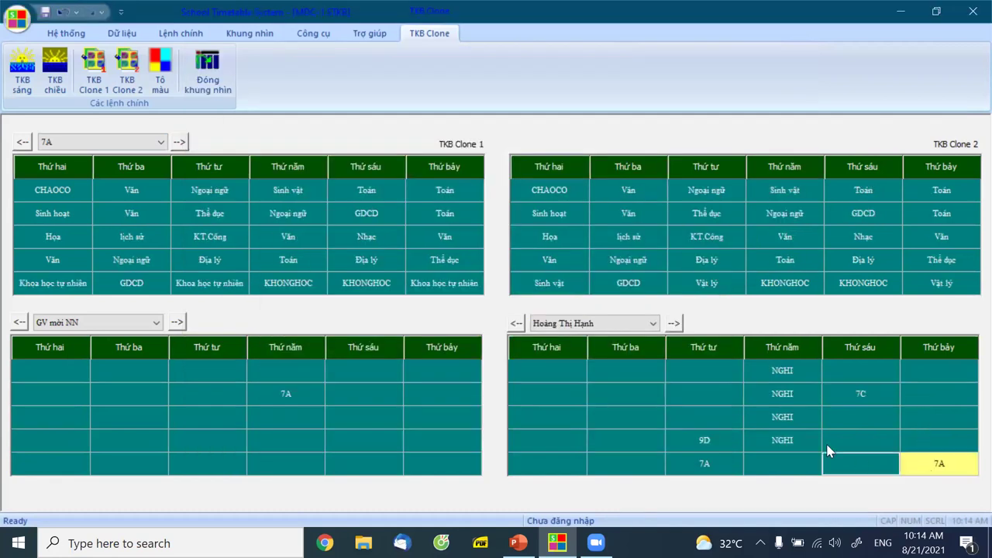
- Close the open move preview and try to move GV mời NN's Thursday period 2 lesson with 7A to Tuesday period 4
click(643, 413)
click(754, 440)
click(295, 400)
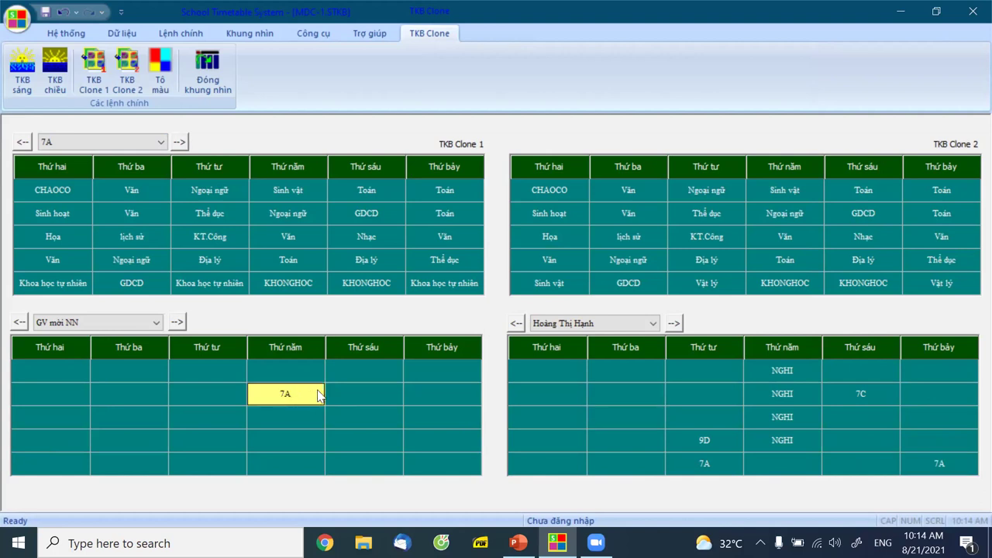
drag(306, 397, 134, 447)
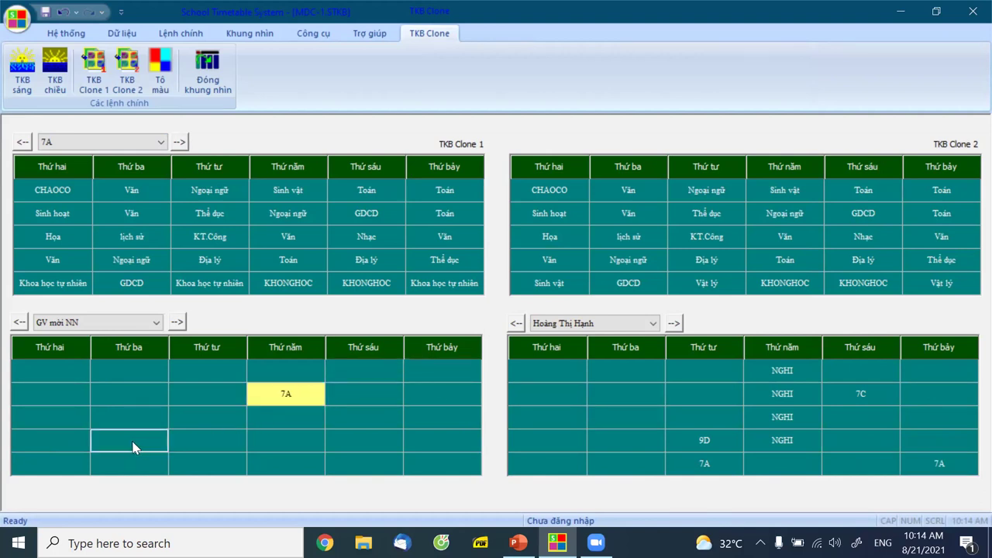
- Show the teacher of 7A's Tuesday period 4 Ngoại ngữ lesson and preview moving 8E's Tuesday period 3 lesson to Saturday period 2
click(133, 271)
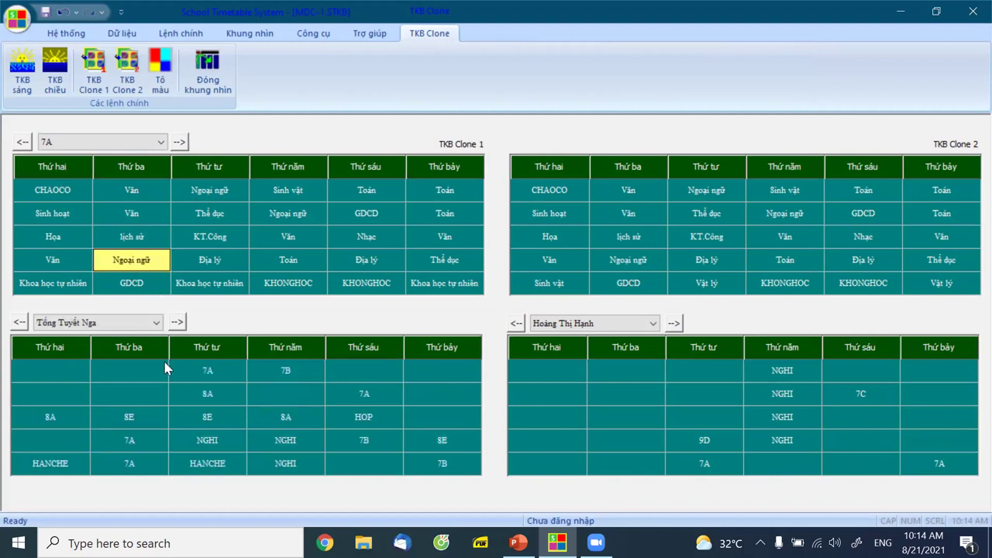
click(140, 416)
drag(159, 419, 412, 394)
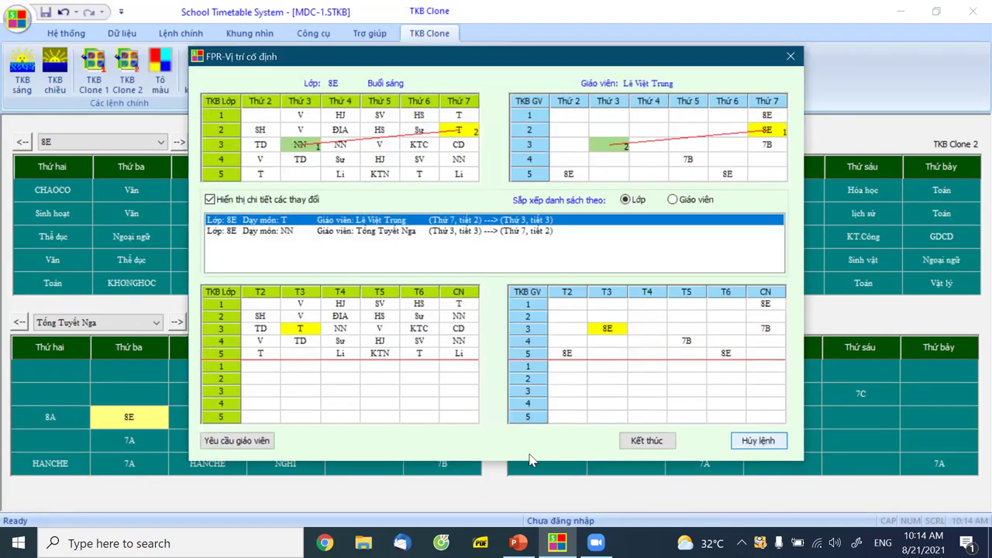
click(755, 442)
- Preview moving the same teacher's Saturday period 4 lesson with 8E to Tuesday period 2, and cancel the change
click(463, 446)
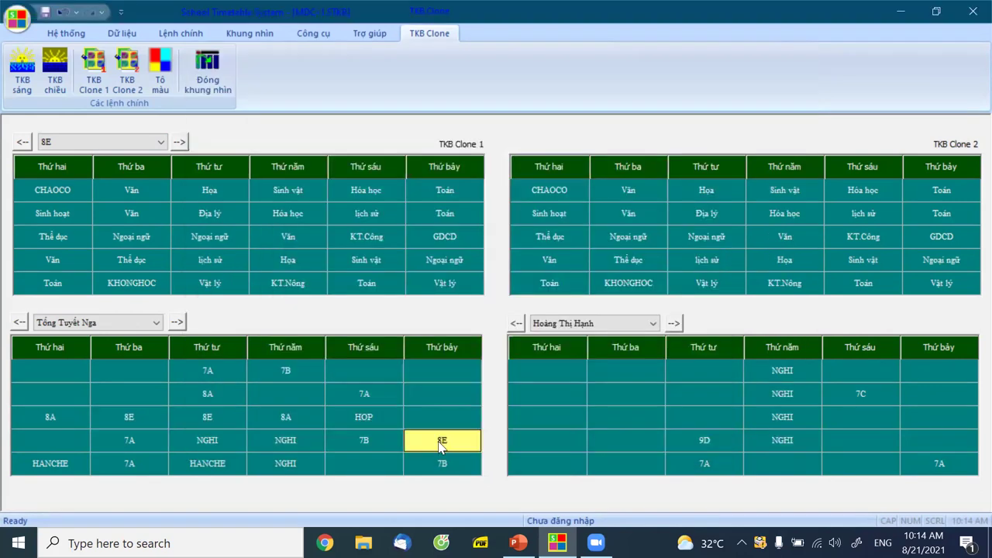
click(126, 403)
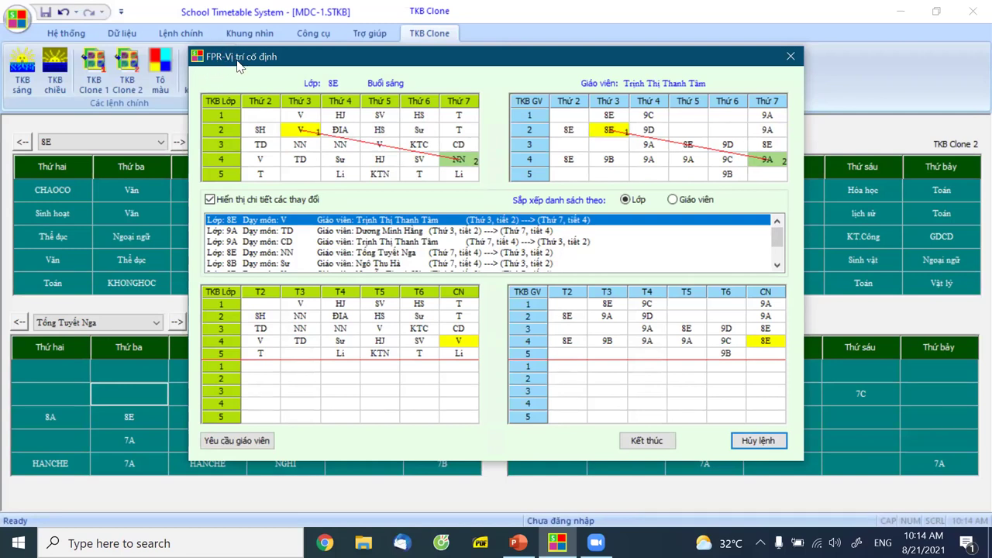
click(760, 441)
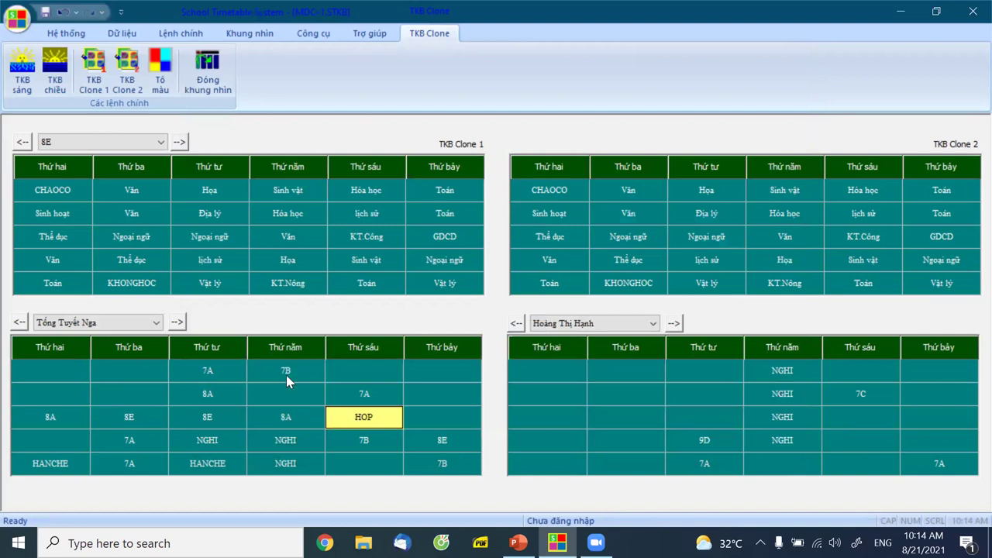
- Preview moving the teacher's Thursday period 1 lesson with 7B to Saturday period 2, and cancel the change
click(287, 376)
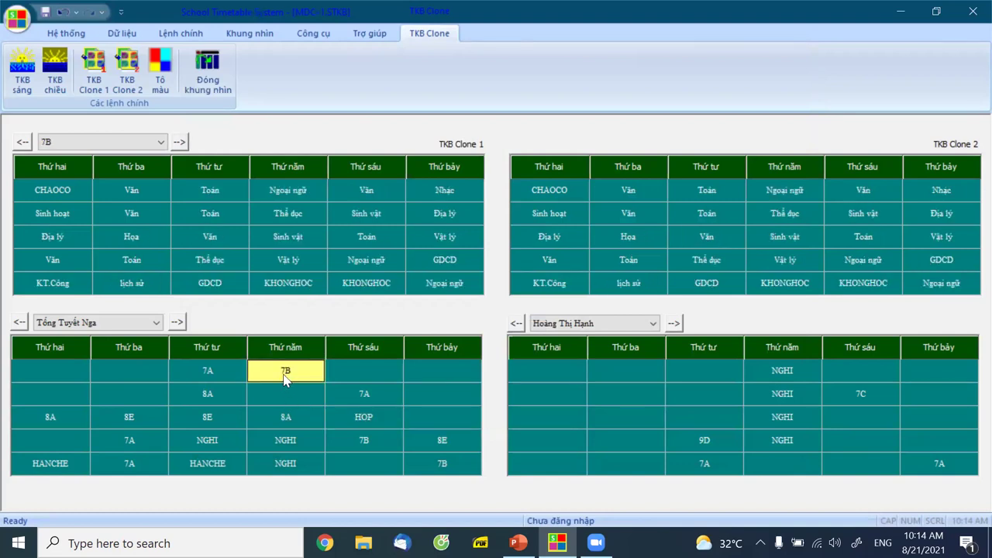
double_click(425, 395)
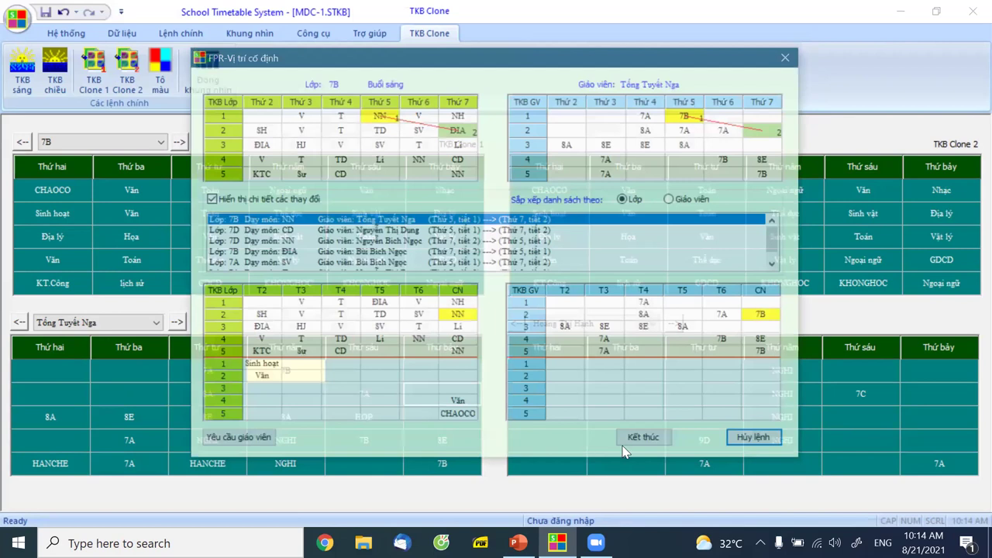
click(754, 443)
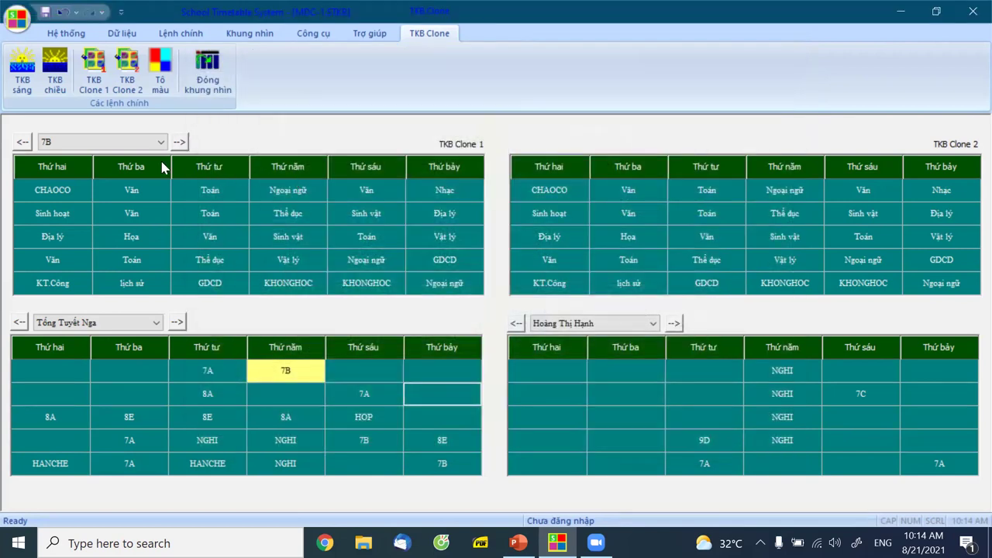
- Return to class 7A and try to move GV mời NN's Thursday period 2 lesson to Saturday period 5
click(24, 143)
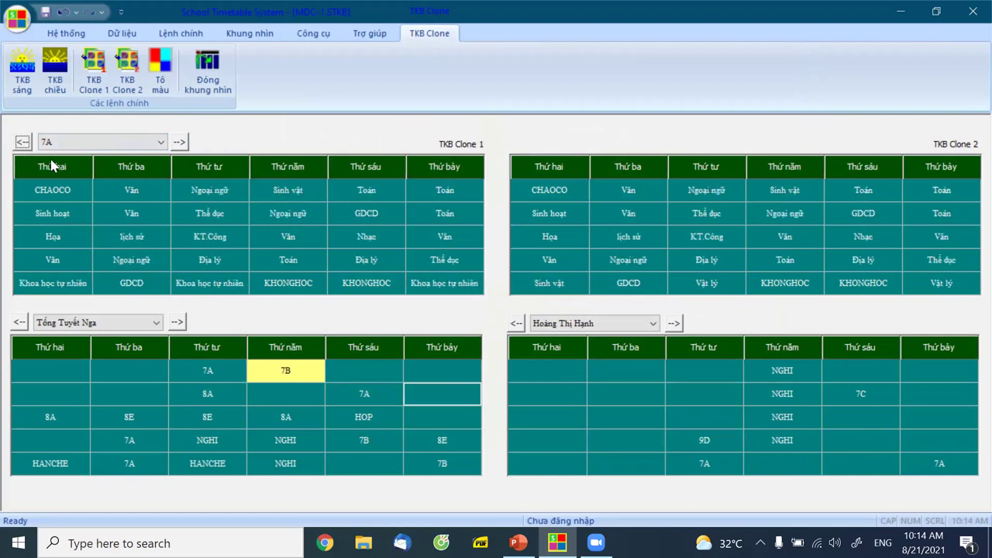
click(280, 214)
click(281, 397)
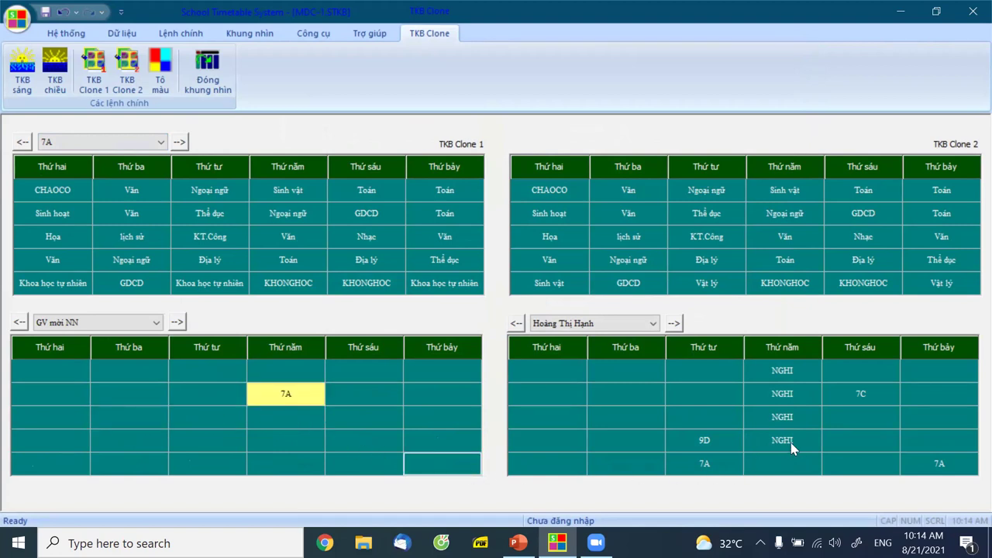
- View the timetable of 7A's Thursday period 4 Toán teacher and the class of that teacher's Thursday period 1 lesson, 7D
click(286, 263)
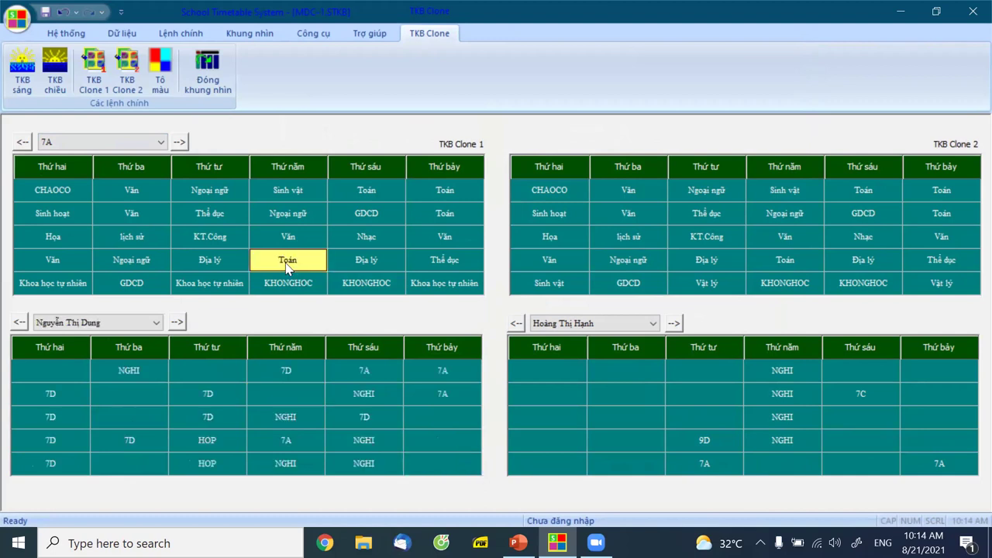
click(300, 372)
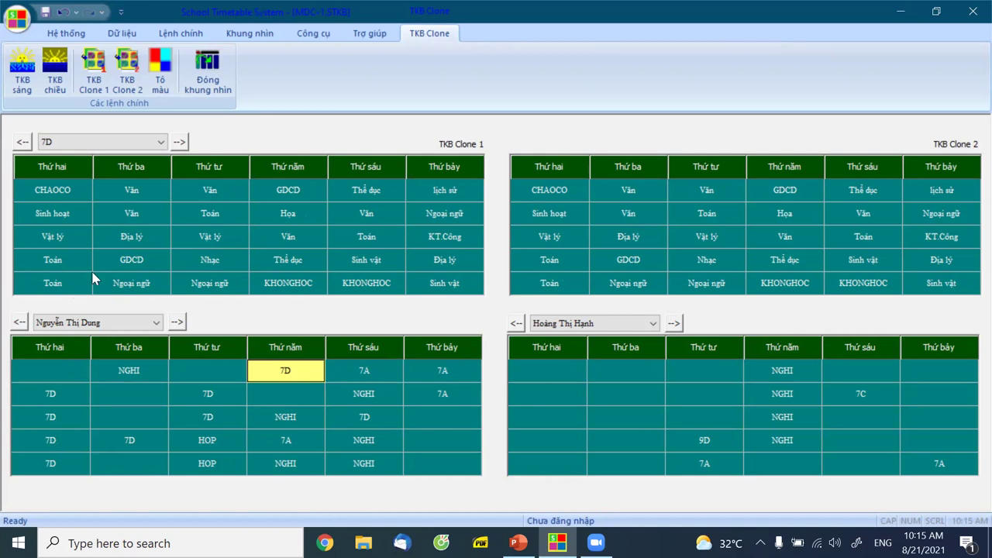
- Close the TKB Clone view and open the PCGD teaching assignment table
click(208, 80)
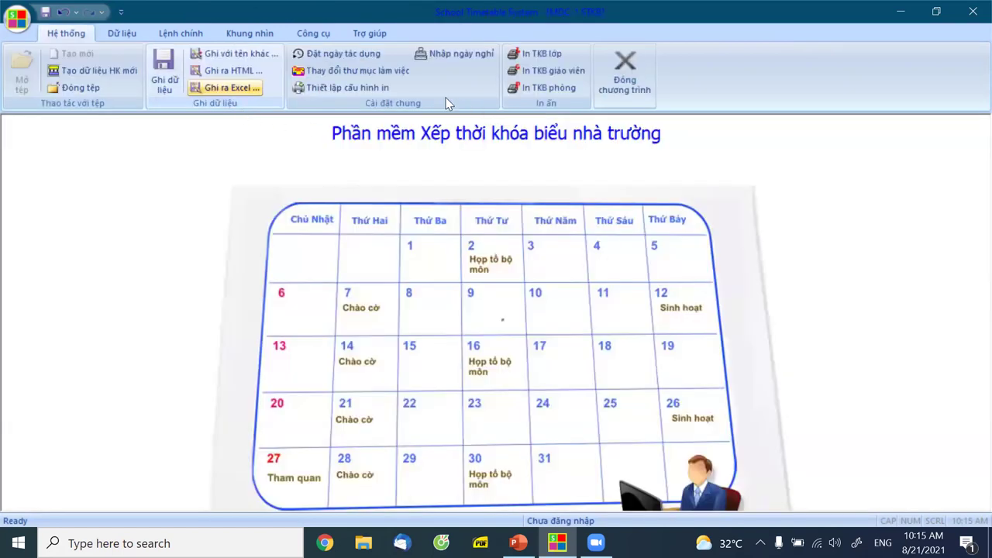
click(119, 33)
click(507, 82)
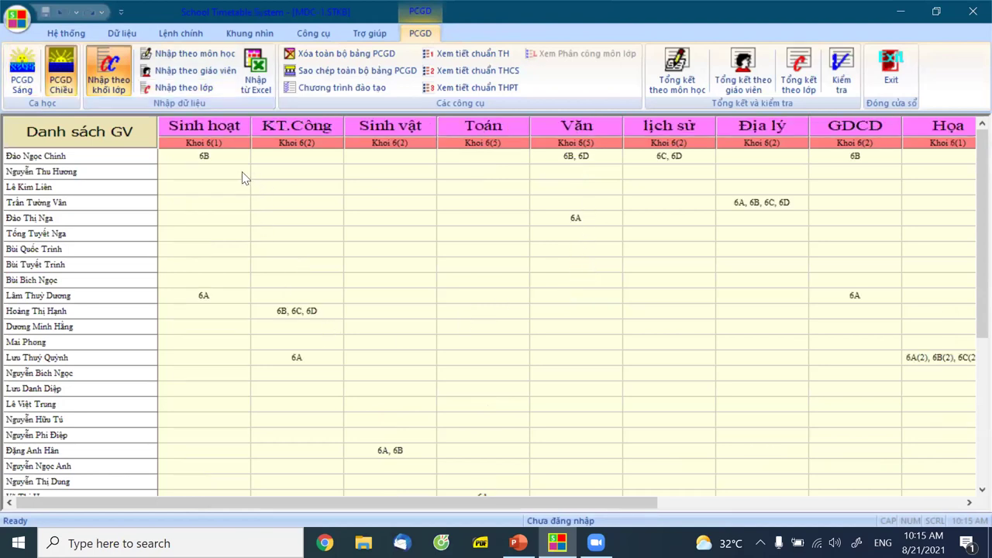
- Limit the assignment table's subjects to Vật lý, Hóa học, Sinh vật and Khoa học tự nhiên
right_click(220, 130)
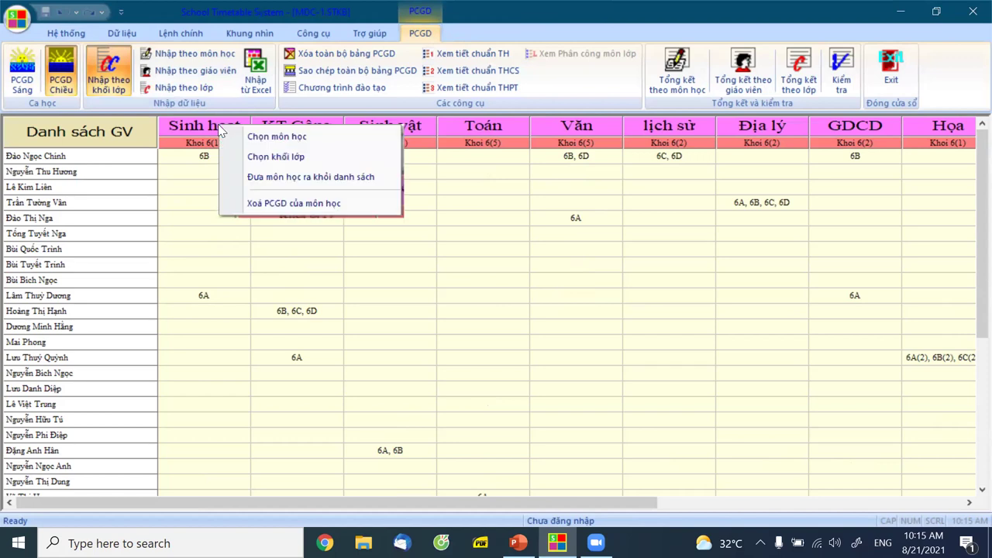
click(272, 144)
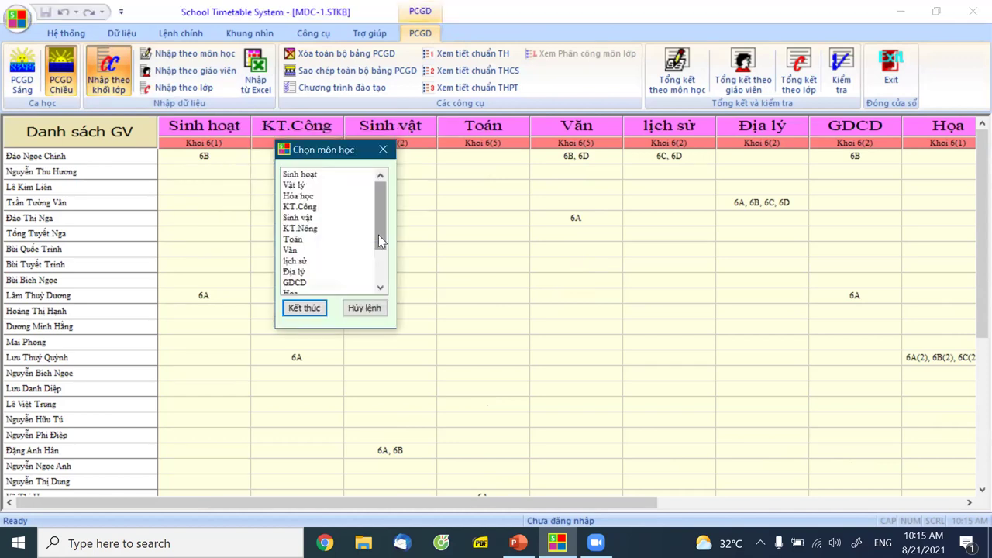
click(306, 186)
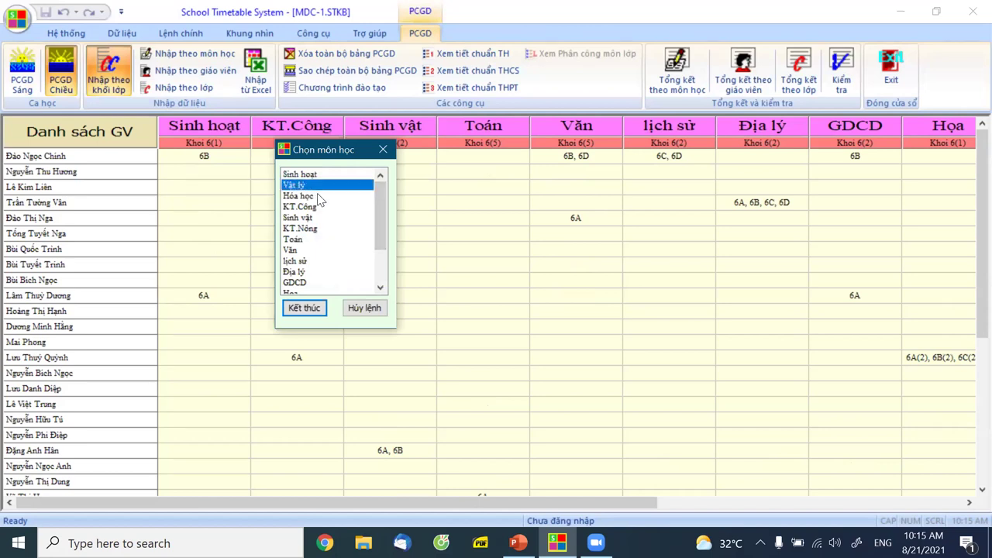
mouse_move(382, 232)
mouse_down()
mouse_move(382, 267)
mouse_move(378, 234)
mouse_up()
click(333, 283)
drag(308, 211, 309, 198)
click(310, 196)
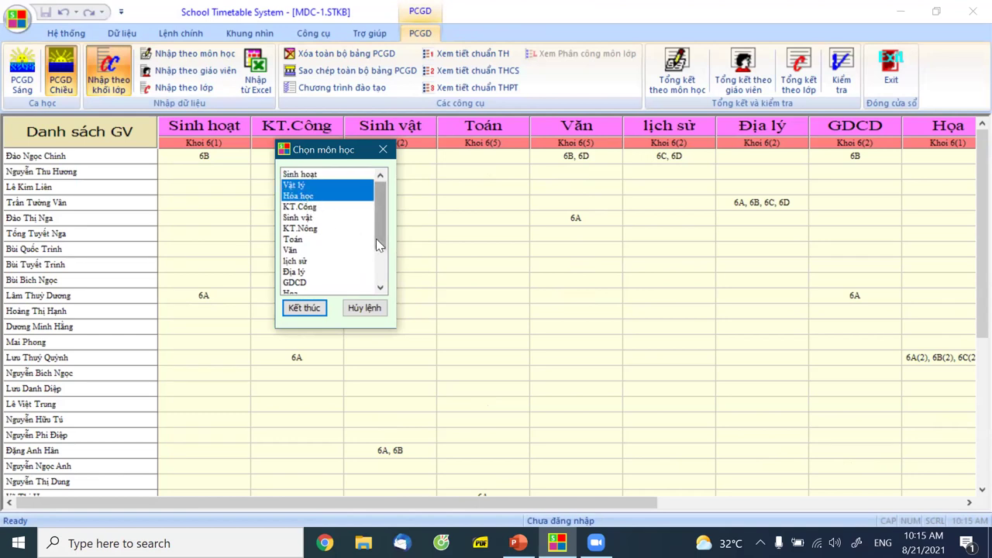
click(378, 265)
drag(378, 264, 384, 245)
click(309, 187)
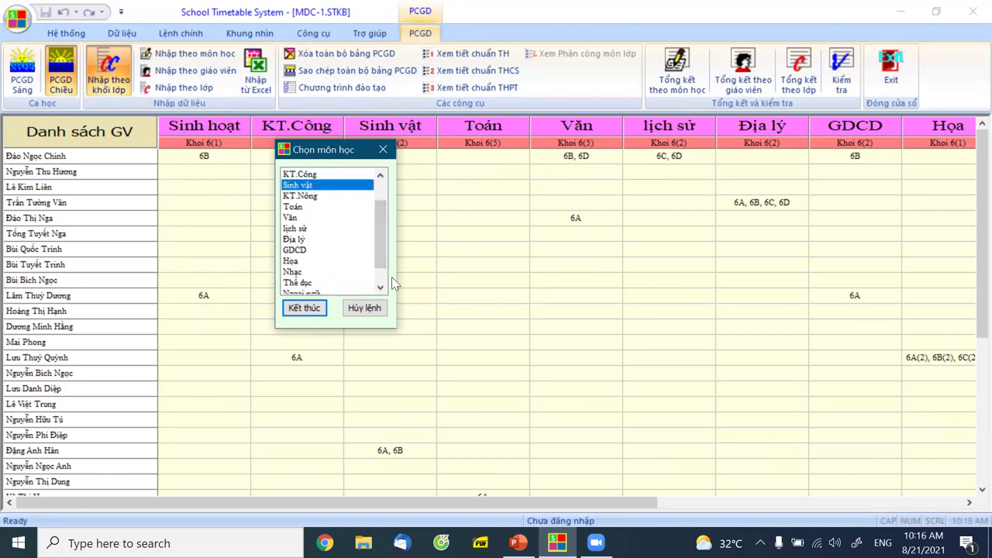
click(306, 308)
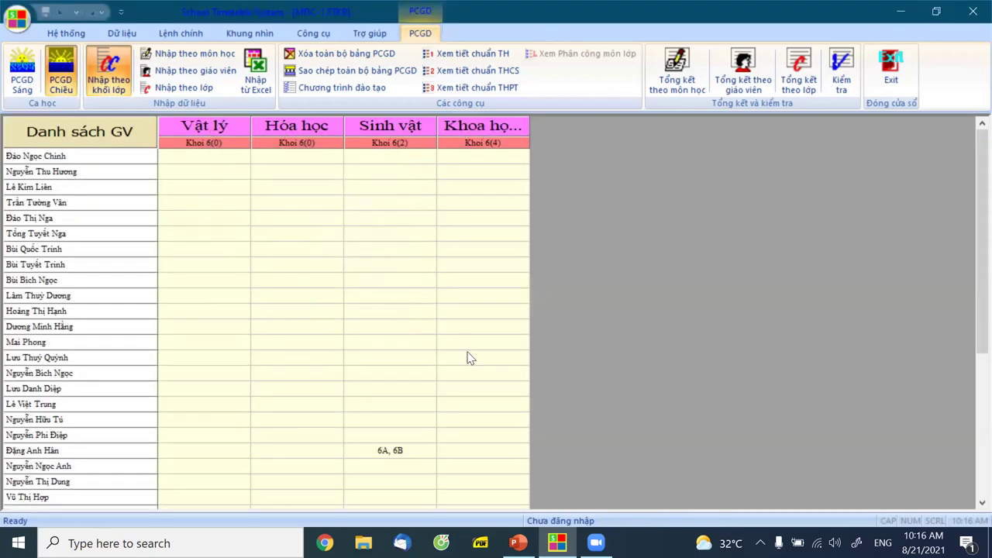
- Look through the teacher list for the grade 6 assignments and widen the Khoa học tự nhiên column
scroll(470, 358, down, 1)
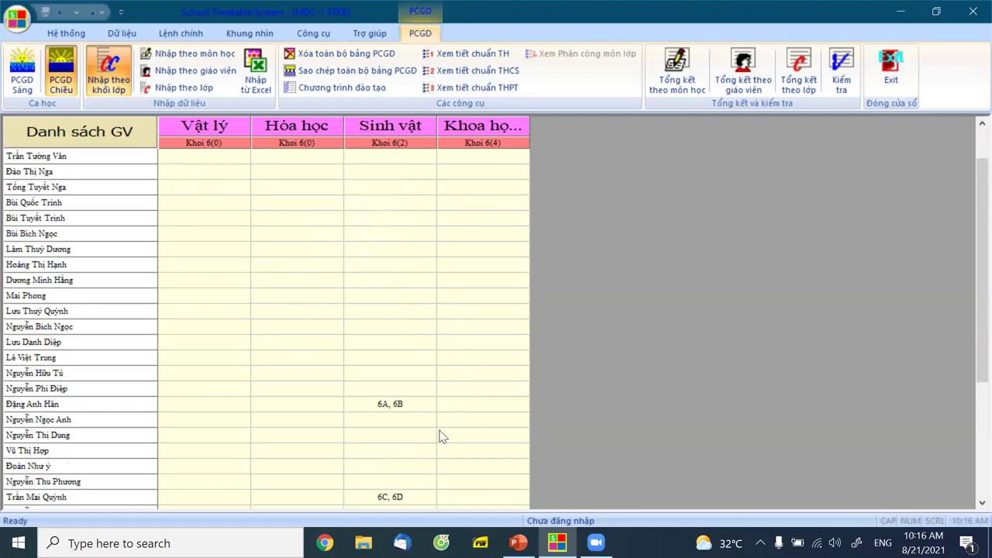
scroll(334, 414, down, 3)
scroll(334, 414, up, 4)
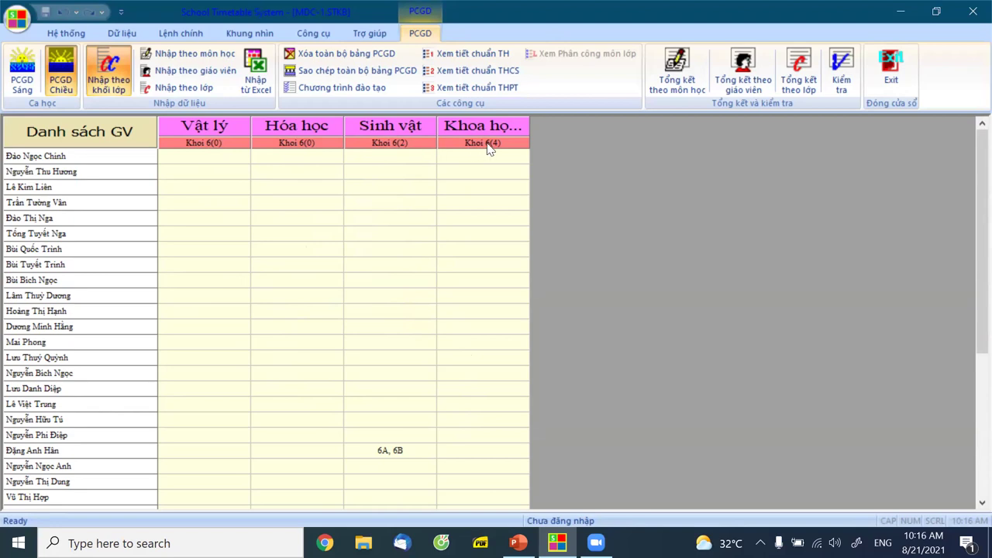
drag(530, 133, 556, 135)
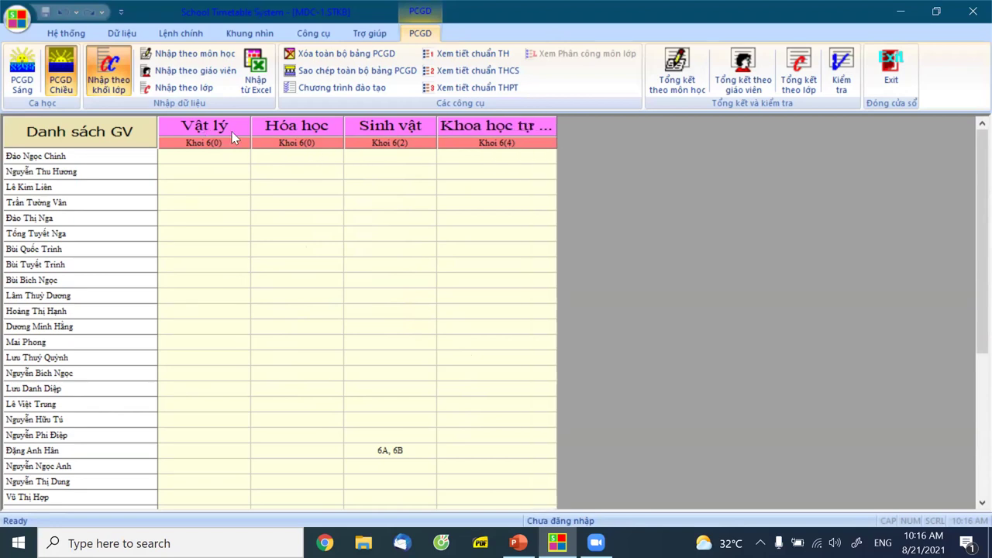
- Assign classes 6A and 6B in Khoa học tự nhiên to the teacher who has Sinh vật for 6A and 6B
scroll(396, 281, down, 1)
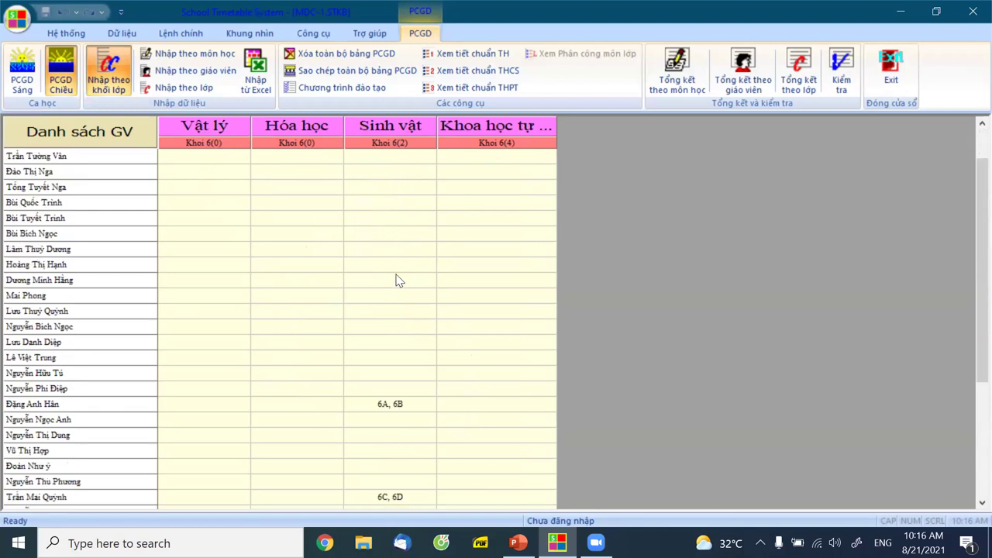
scroll(394, 318, down, 1)
scroll(392, 319, down, 1)
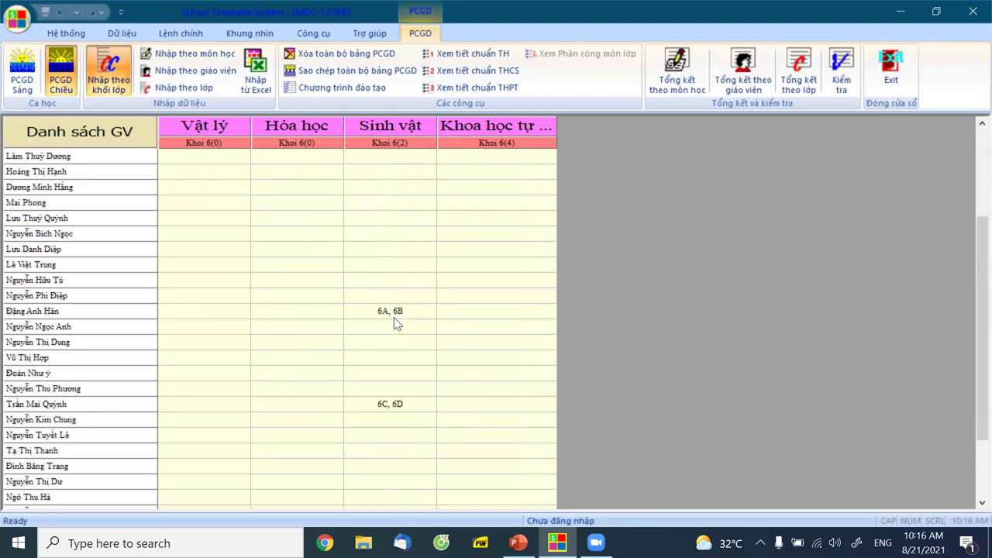
click(478, 311)
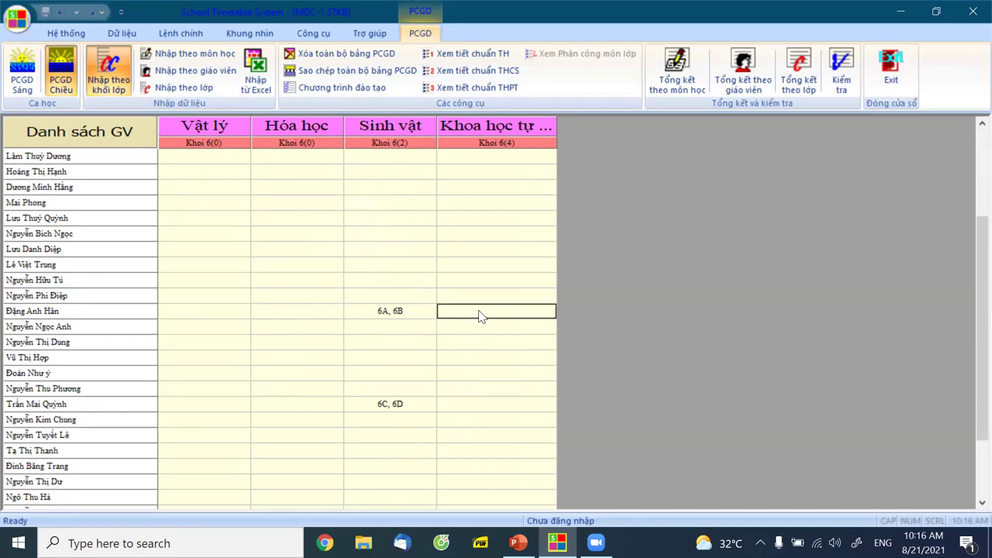
right_click(480, 316)
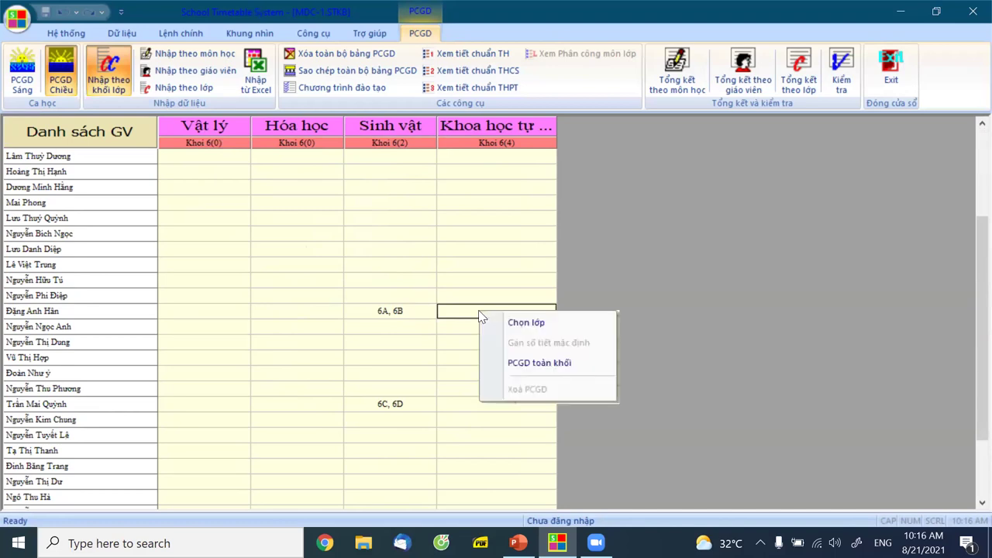
click(526, 323)
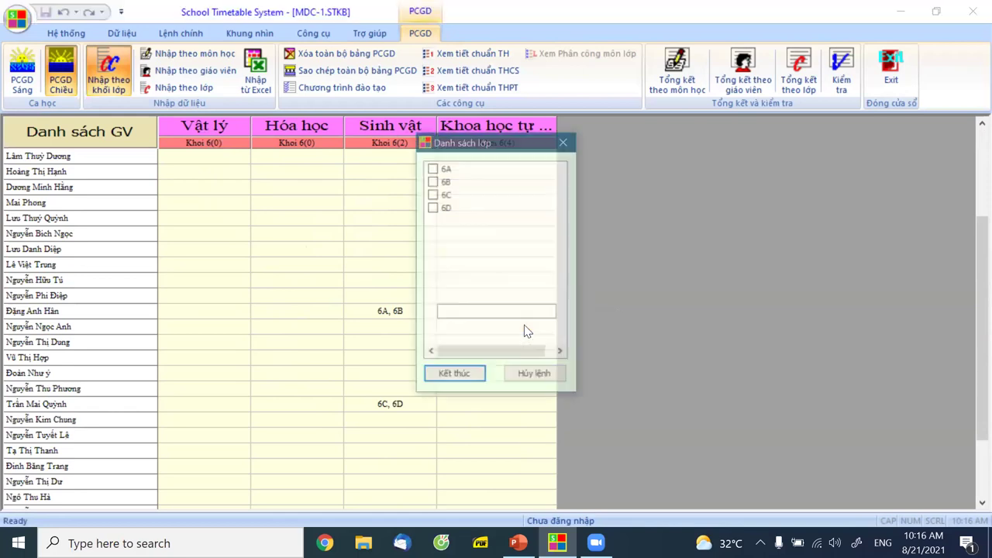
click(444, 182)
click(431, 168)
click(431, 181)
click(469, 379)
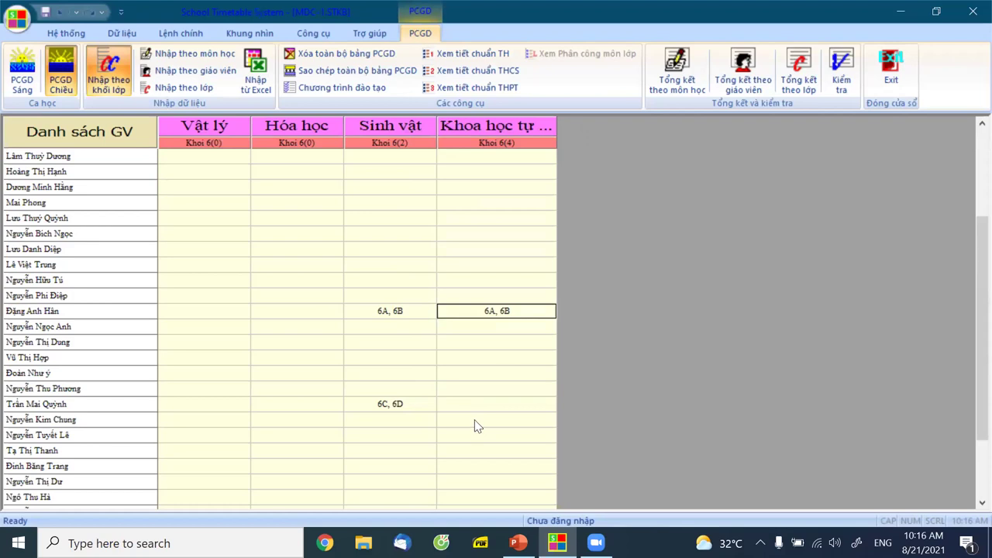
- Assign classes 6C and 6D in Khoa học tự nhiên to the teacher who has Sinh vật for 6C and 6D
click(469, 405)
right_click(469, 404)
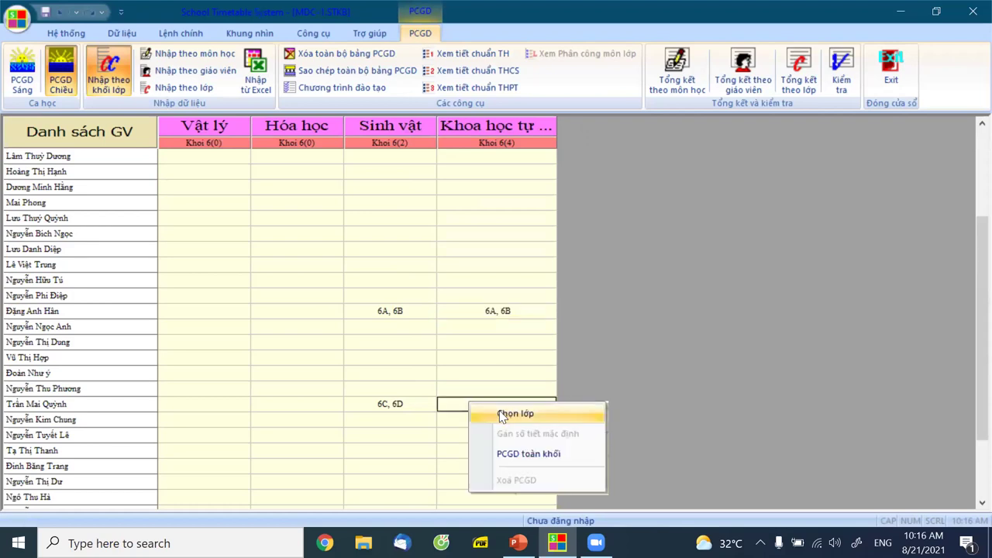
click(508, 411)
click(431, 168)
click(431, 181)
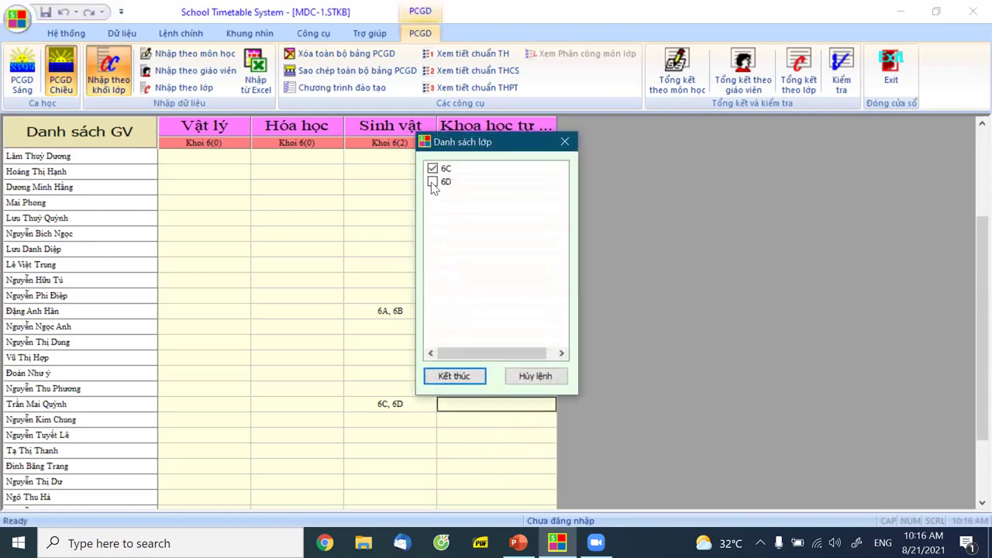
click(459, 380)
- Delete the Sinh vật assignments of classes 6A and 6B and of classes 6C and 6D from their two teachers
click(385, 316)
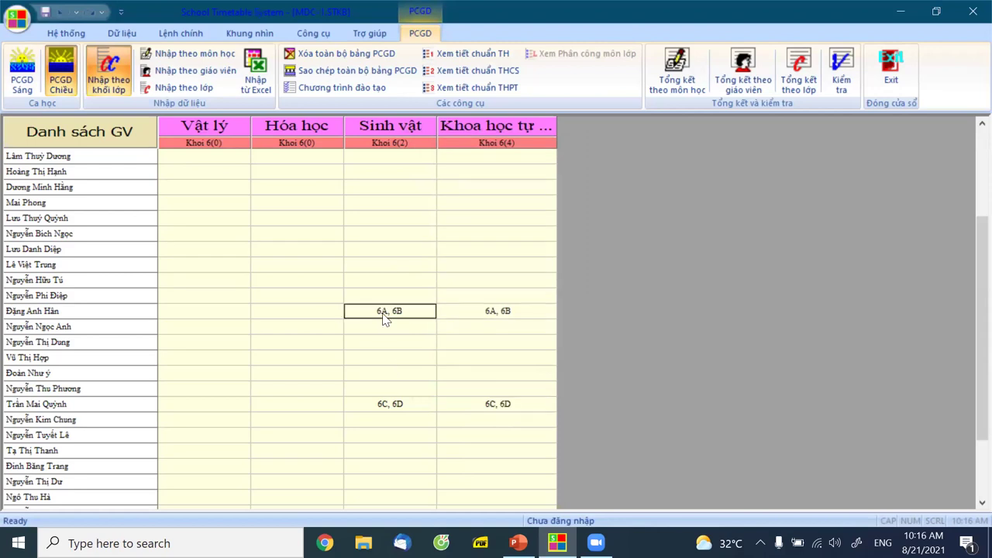
right_click(385, 317)
click(432, 391)
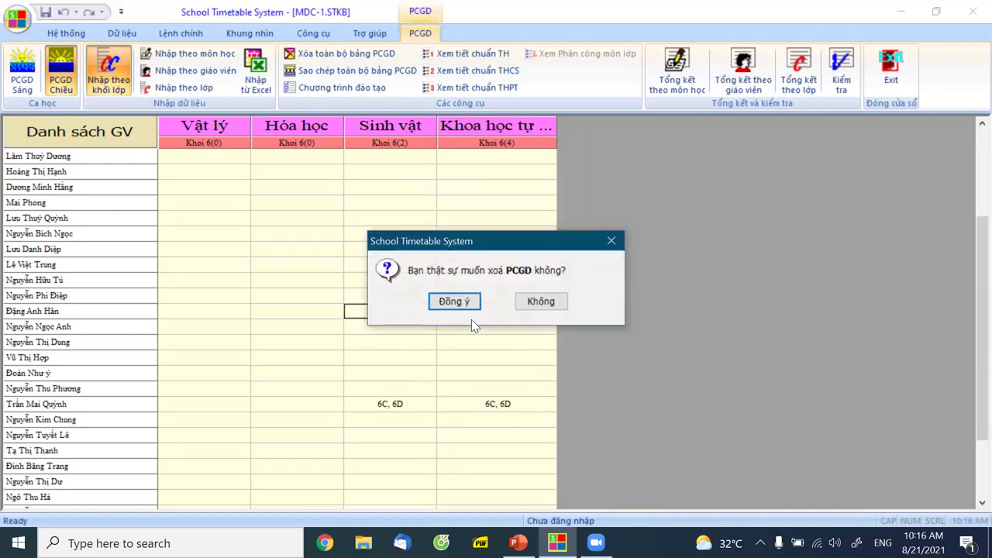
click(454, 302)
right_click(383, 403)
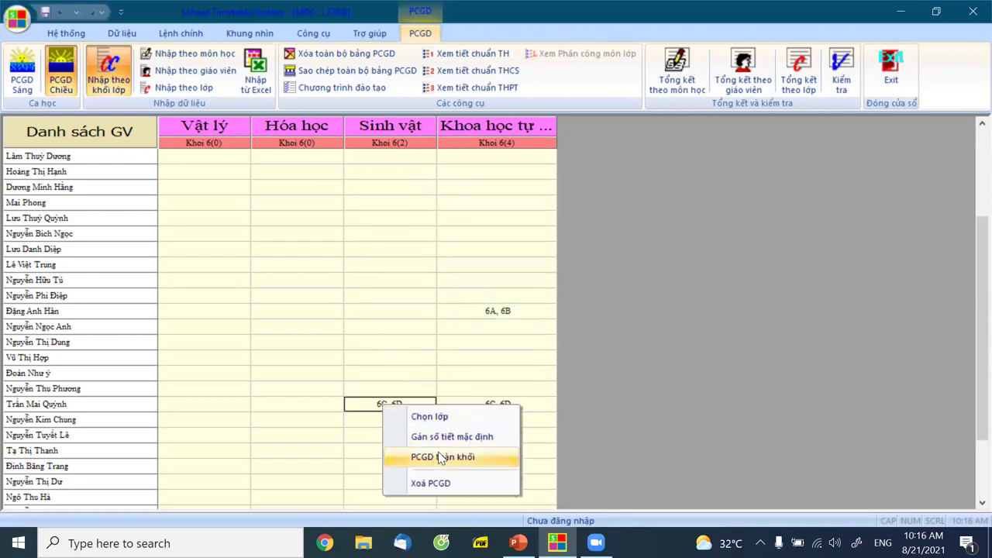
click(436, 483)
click(455, 301)
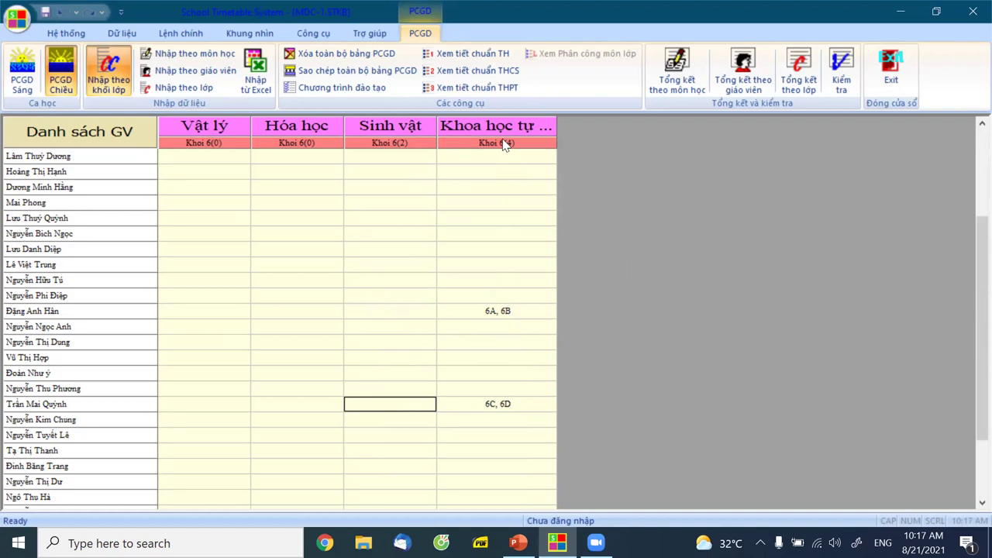
- Review the subject periods and totals per class, and return to assignment entry by grade
click(214, 86)
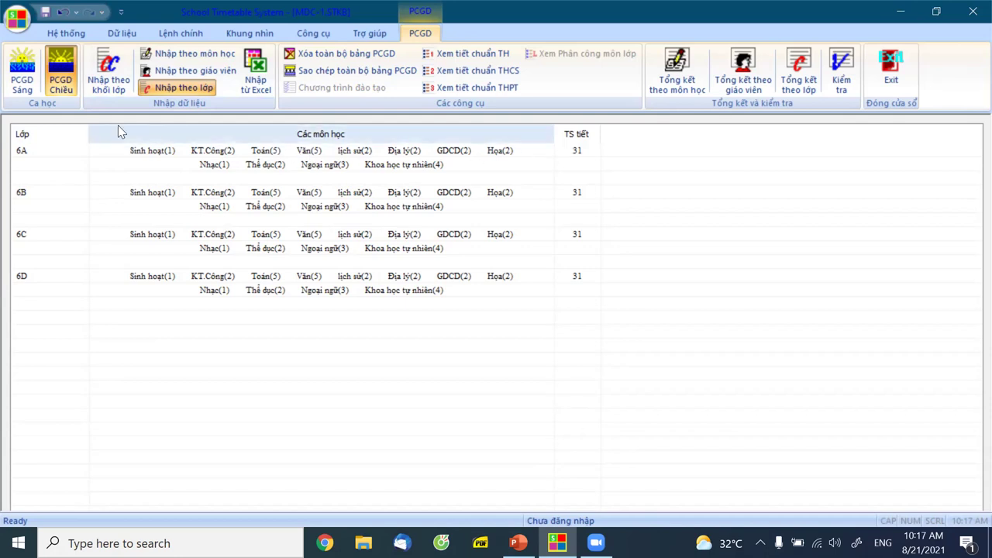
click(110, 80)
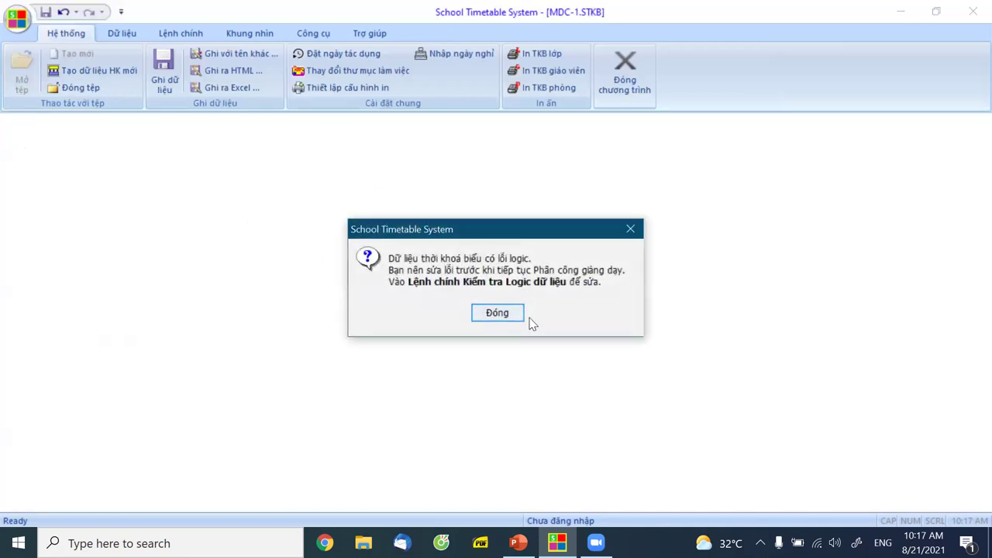
click(496, 313)
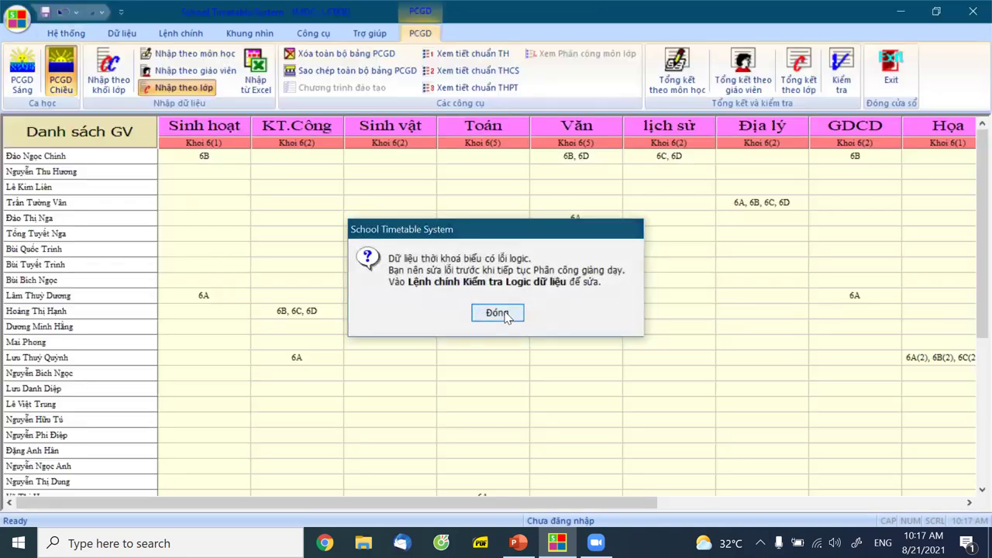
- Limit the assignment table's subjects to Toán, Văn and Khoa học tự nhiên
right_click(277, 132)
click(326, 136)
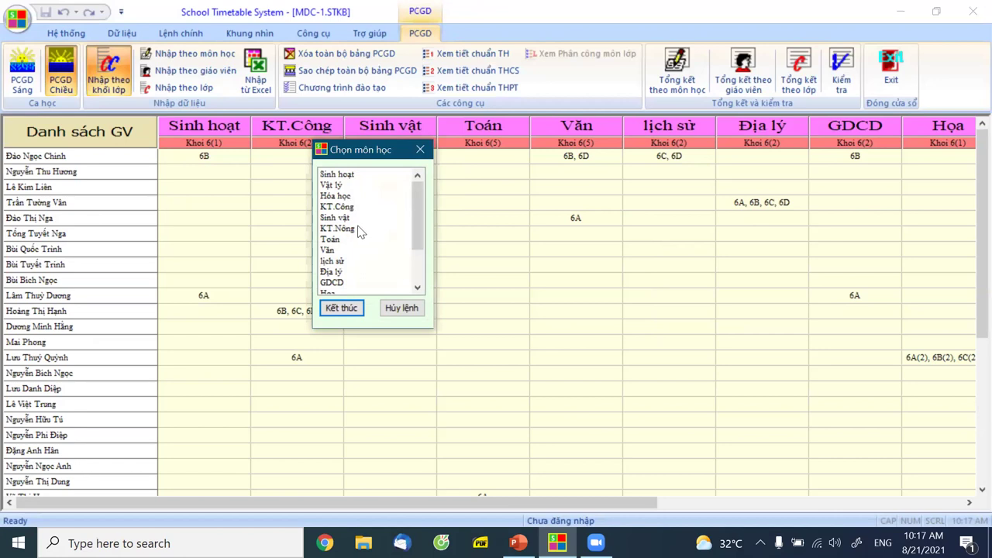
scroll(347, 263, down, 2)
scroll(348, 267, down, 1)
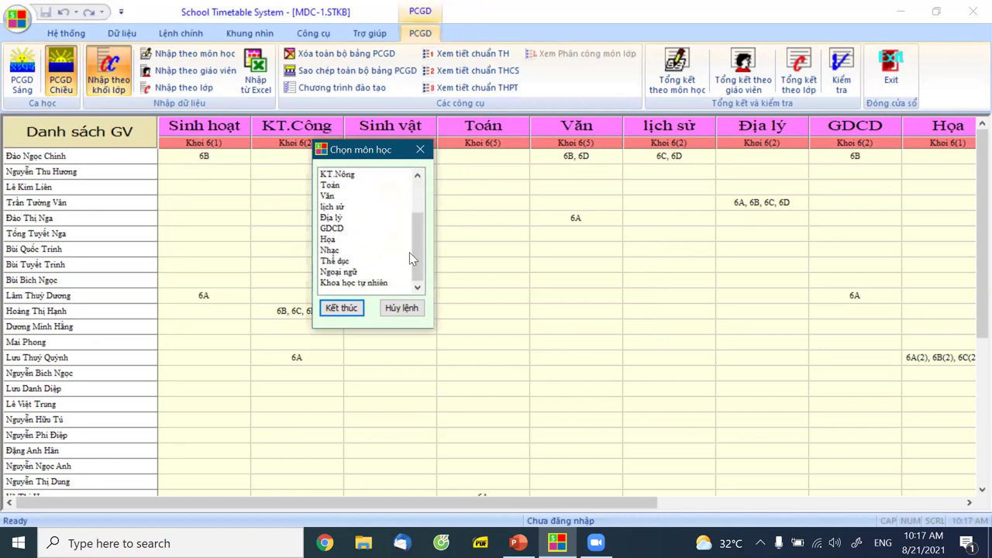
click(372, 283)
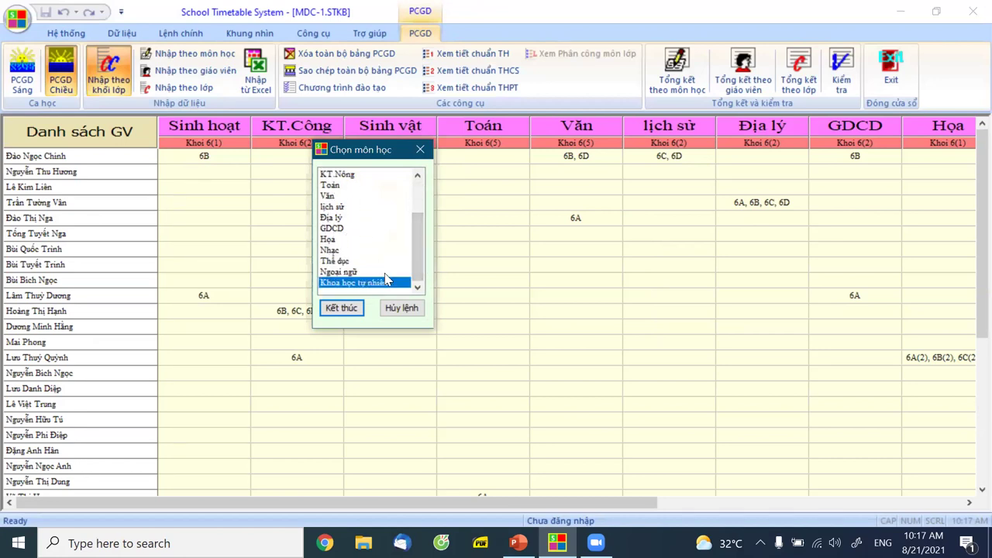
drag(417, 265, 415, 226)
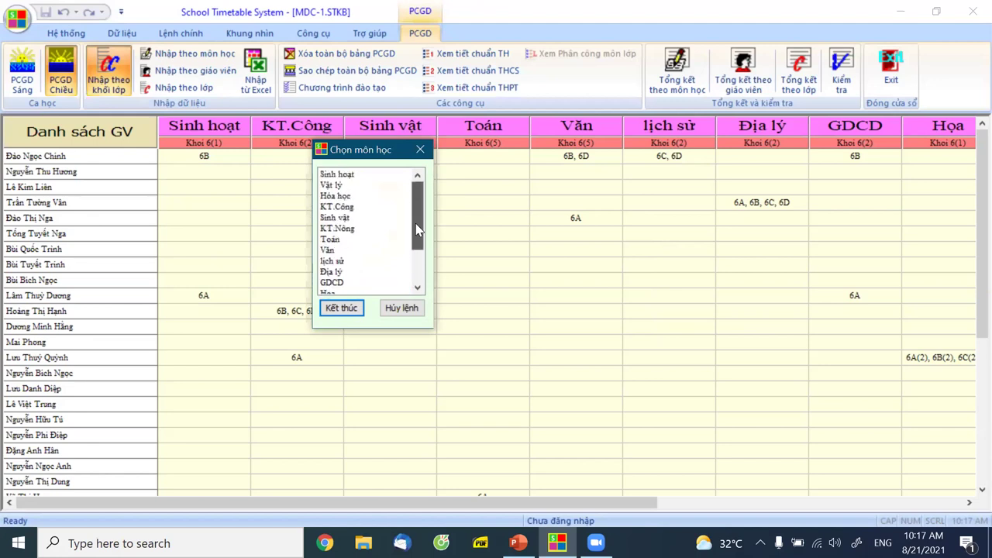
click(336, 242)
click(335, 251)
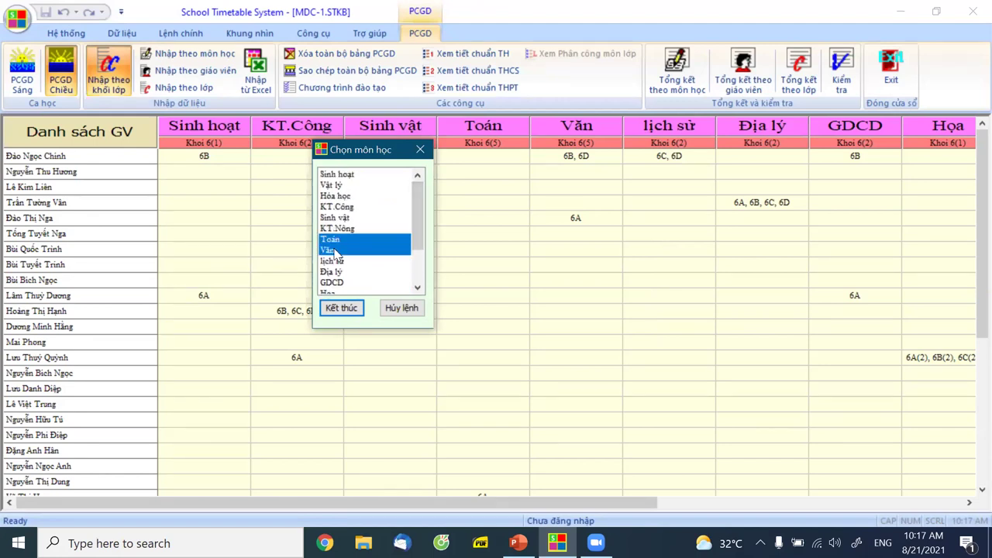
click(325, 306)
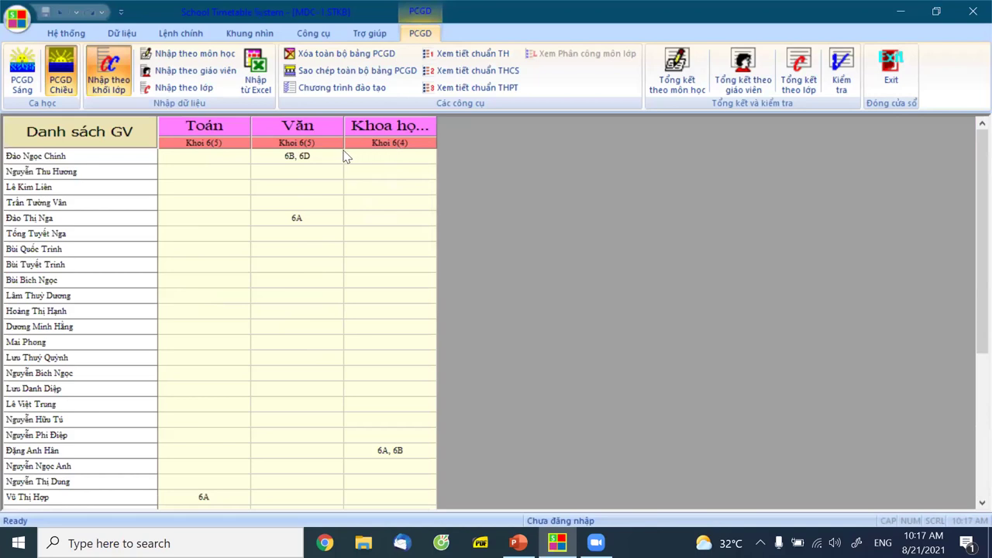
- Set the default periods of Toán for grade 6 to 4, applying the change to classes already entered
right_click(204, 147)
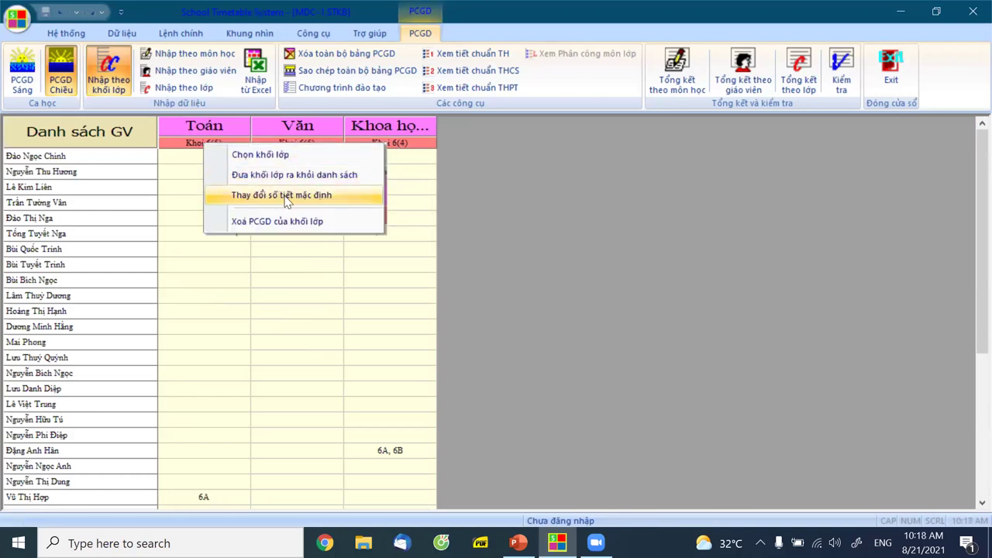
click(285, 198)
double_click(556, 235)
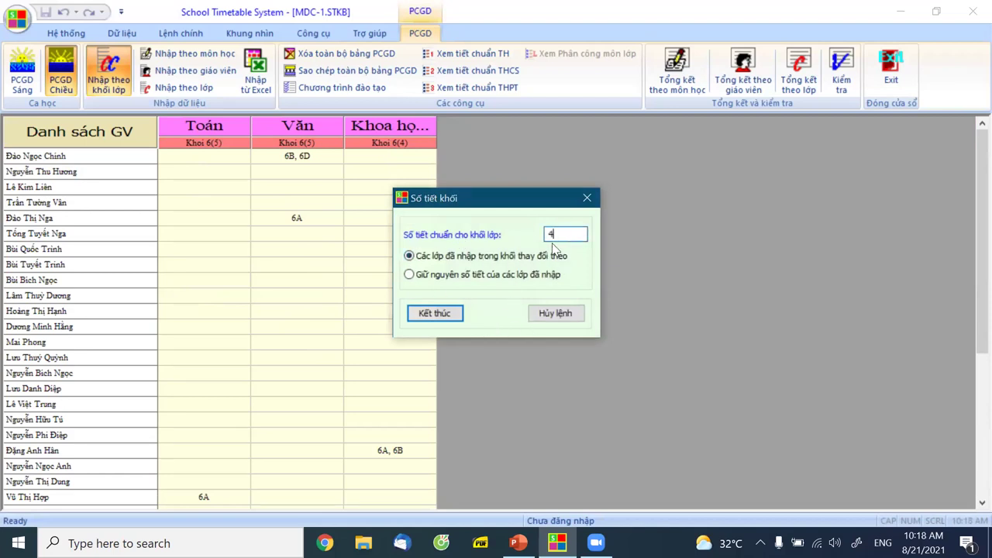
click(435, 313)
right_click(279, 150)
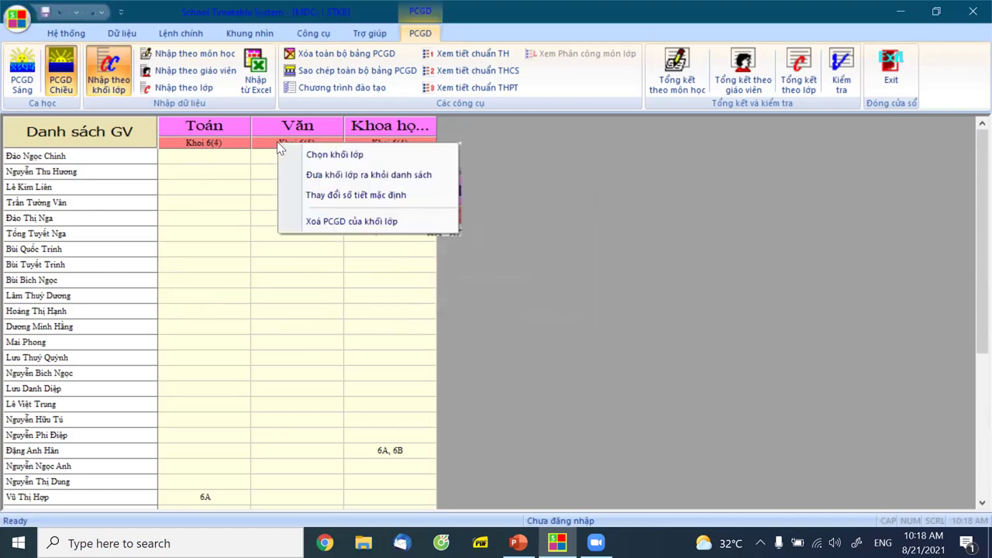
click(320, 154)
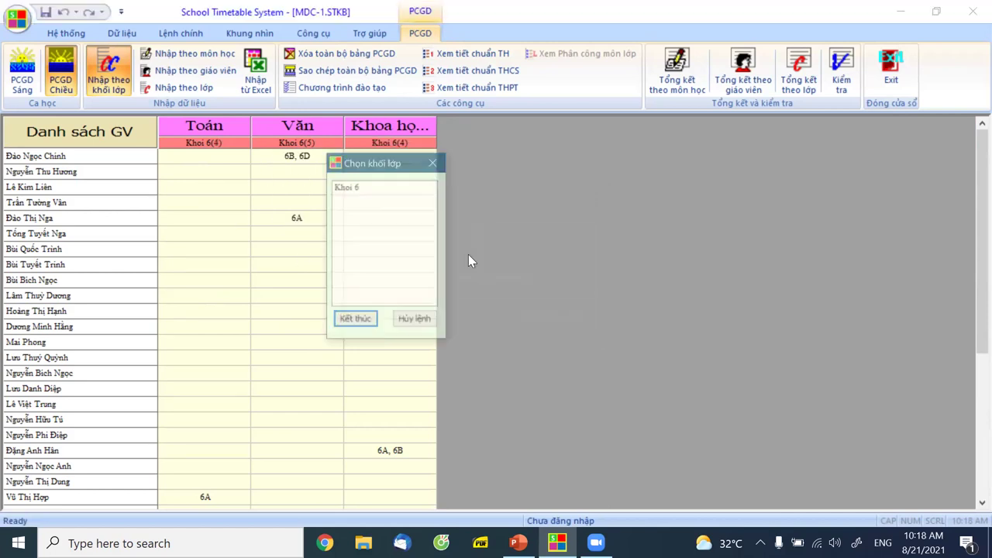
click(415, 320)
- Set the default periods of Văn for grade 6 to 4, applying the change to classes already entered
right_click(298, 148)
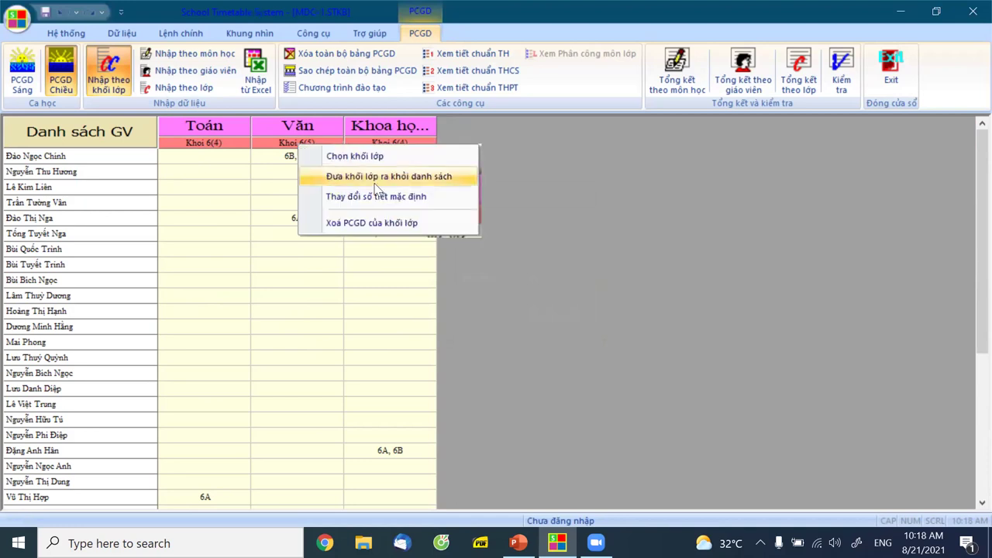
click(378, 194)
double_click(565, 235)
text(4)
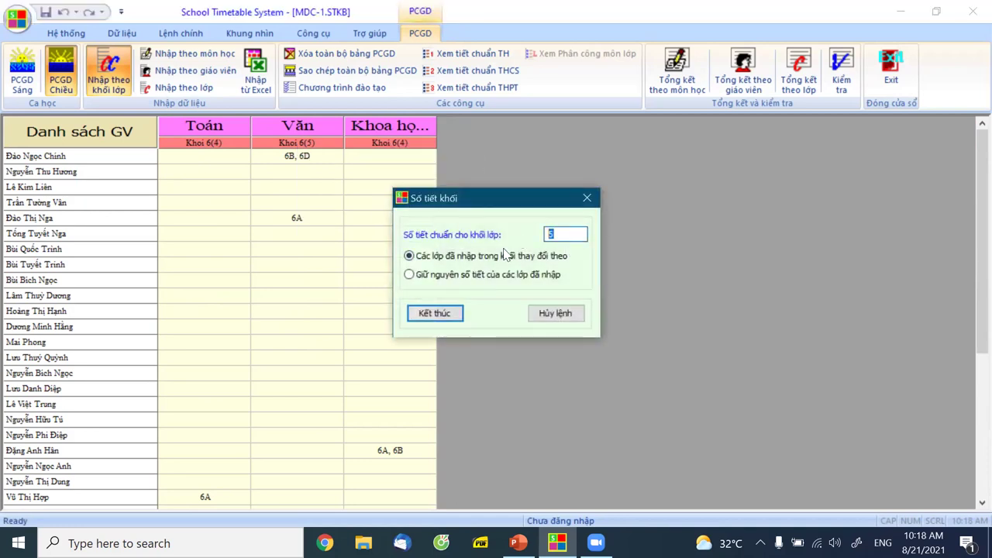
click(436, 314)
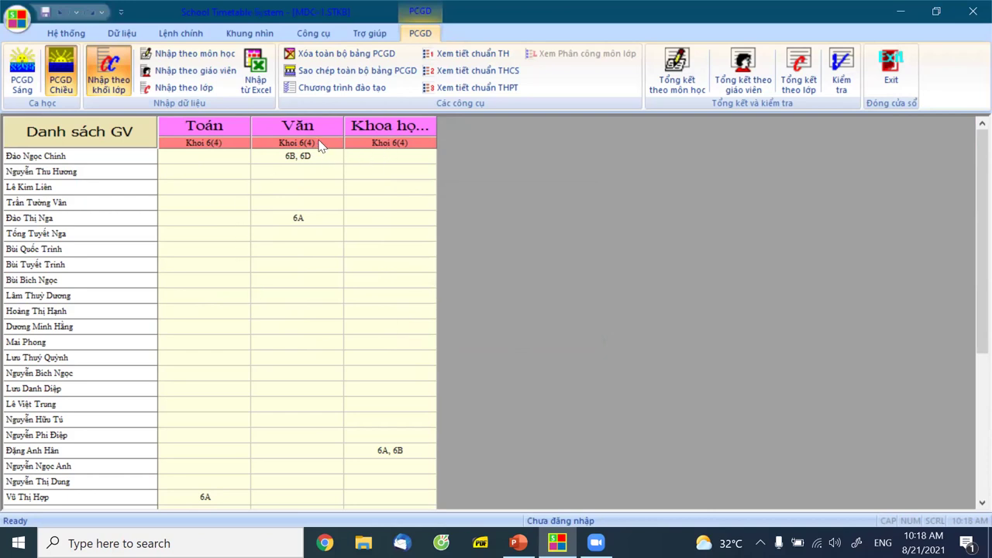
- Check the periods per class with the reduced Toán and Văn, and leave the assignment module
click(186, 88)
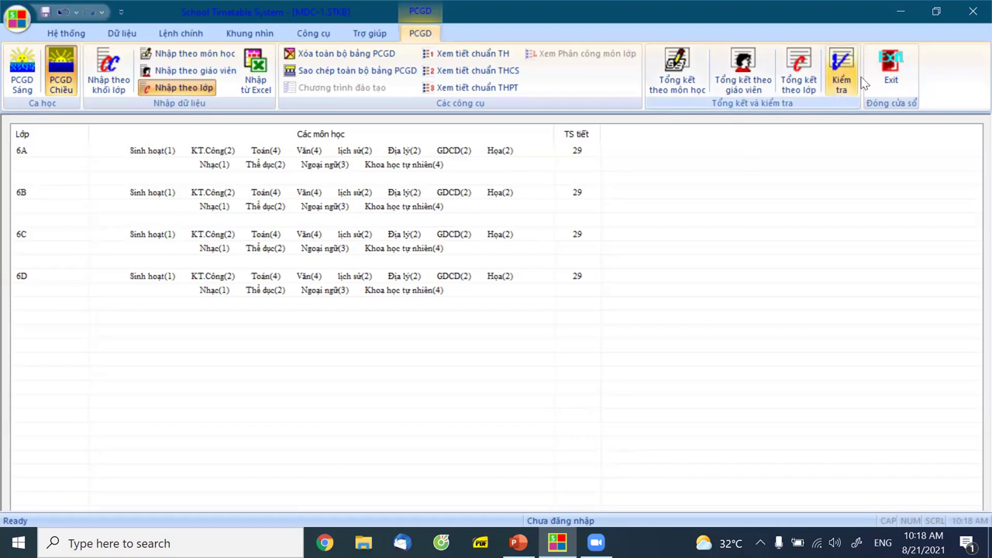
click(894, 74)
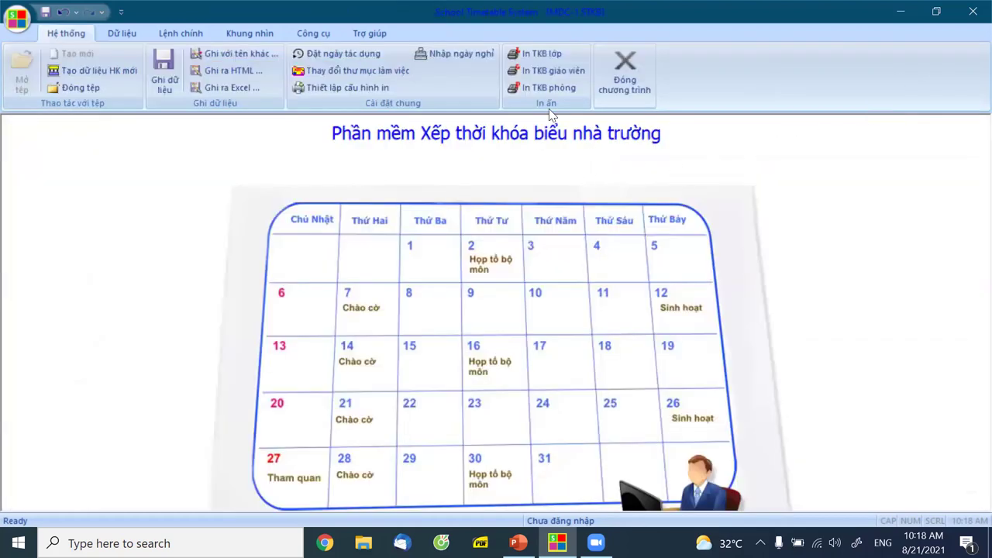
- Mark Khoa học tự nhiên as a combined subject in the subject list, with Vật lý as its first component
click(124, 35)
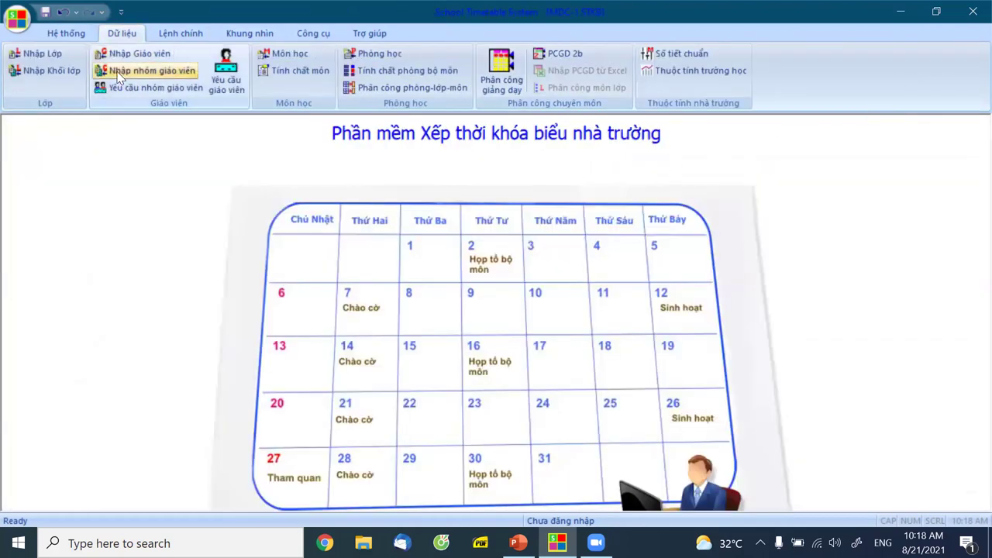
click(287, 54)
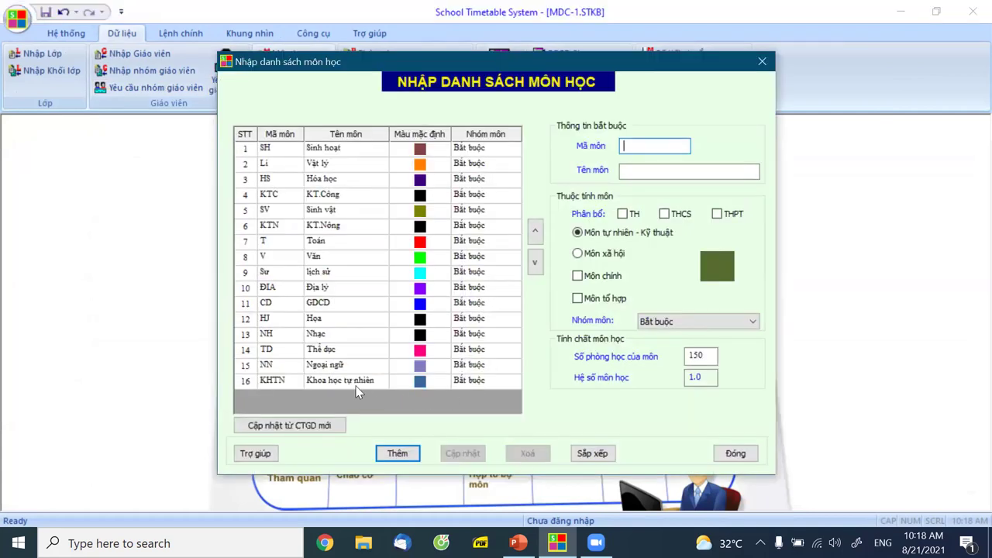
click(357, 385)
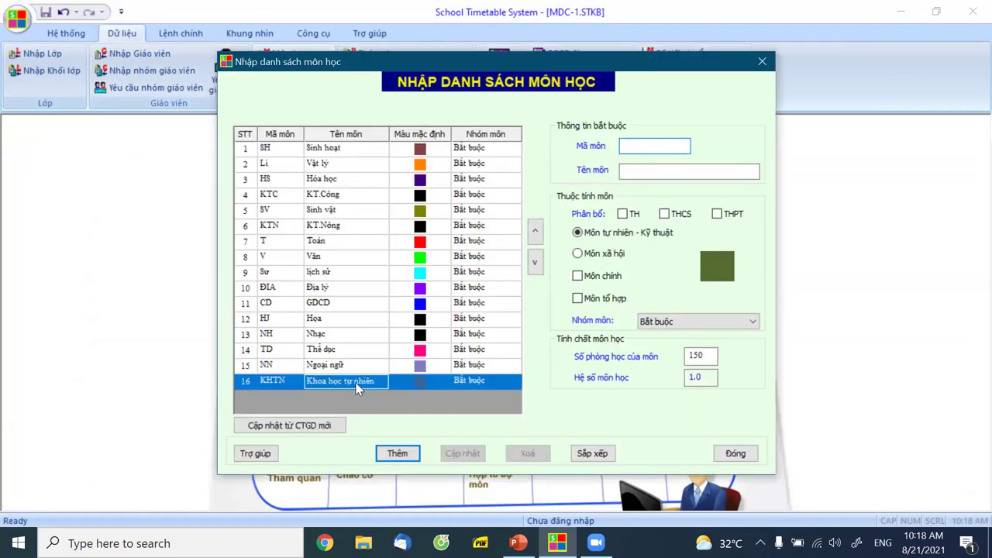
click(579, 299)
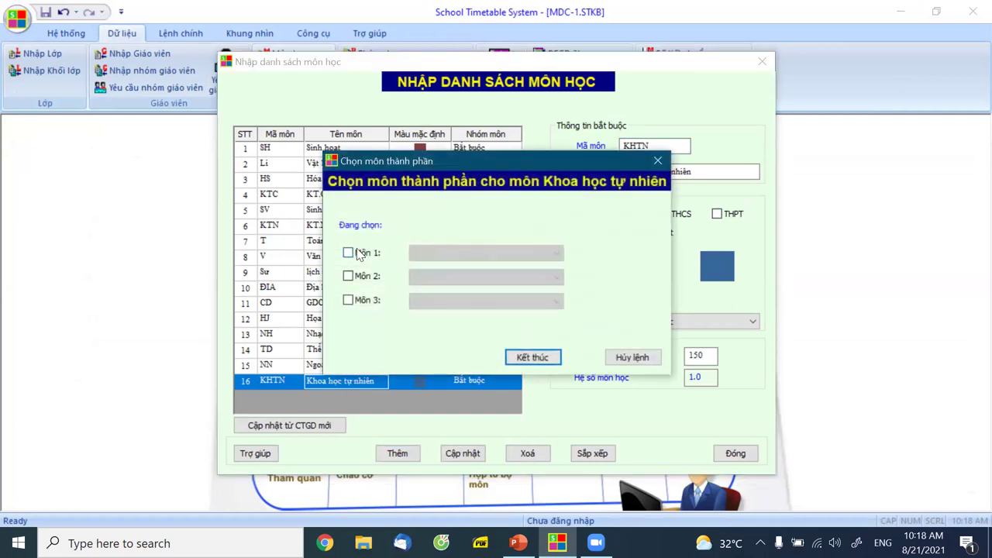
click(348, 253)
click(428, 256)
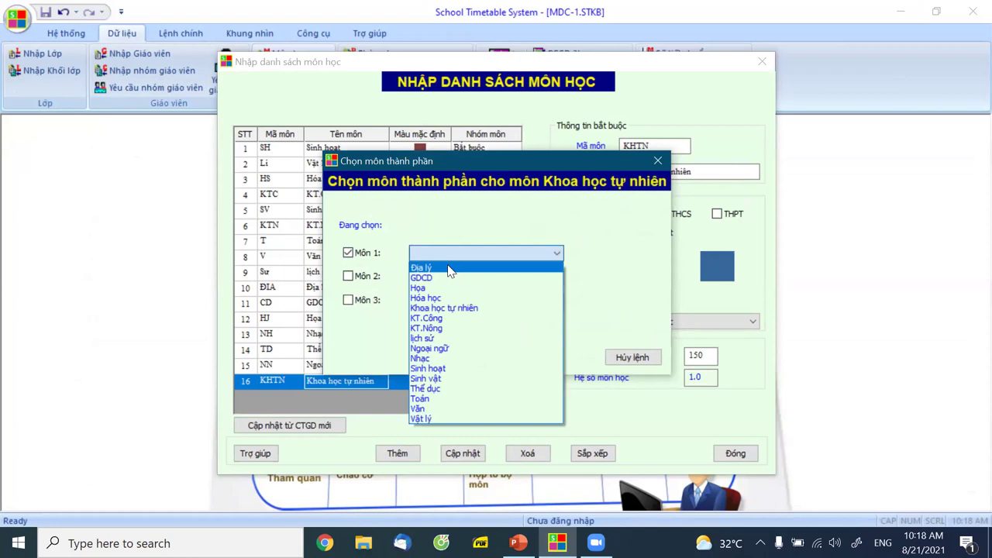
click(449, 418)
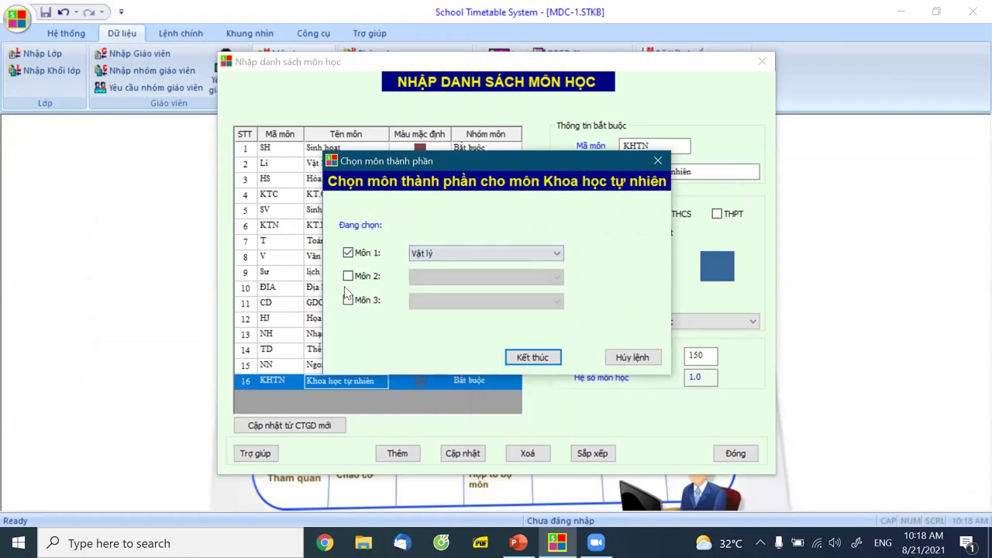
- Add Hóa học as second and Sinh vật as third component of Khoa học tự nhiên, and close the subject list
click(347, 276)
click(418, 279)
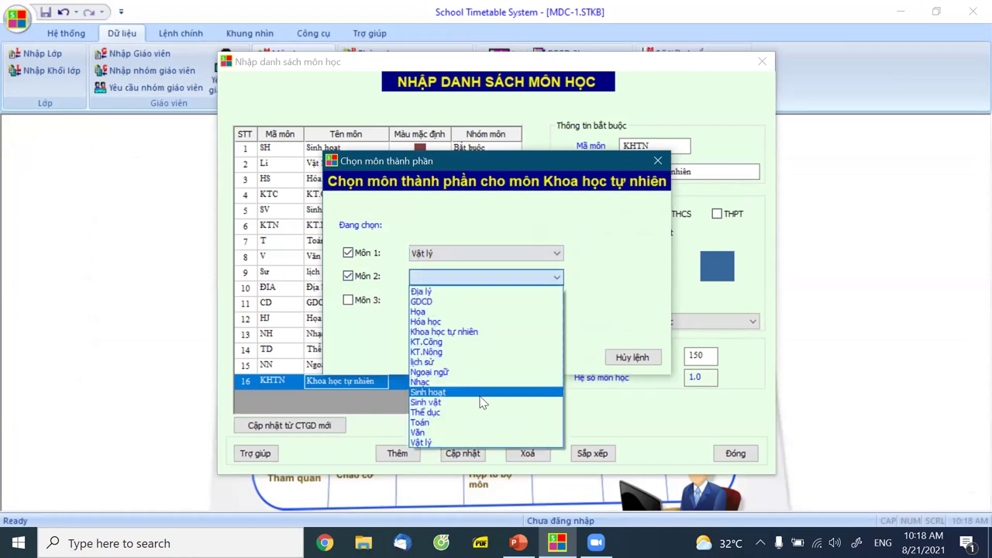
click(430, 321)
click(348, 300)
click(427, 303)
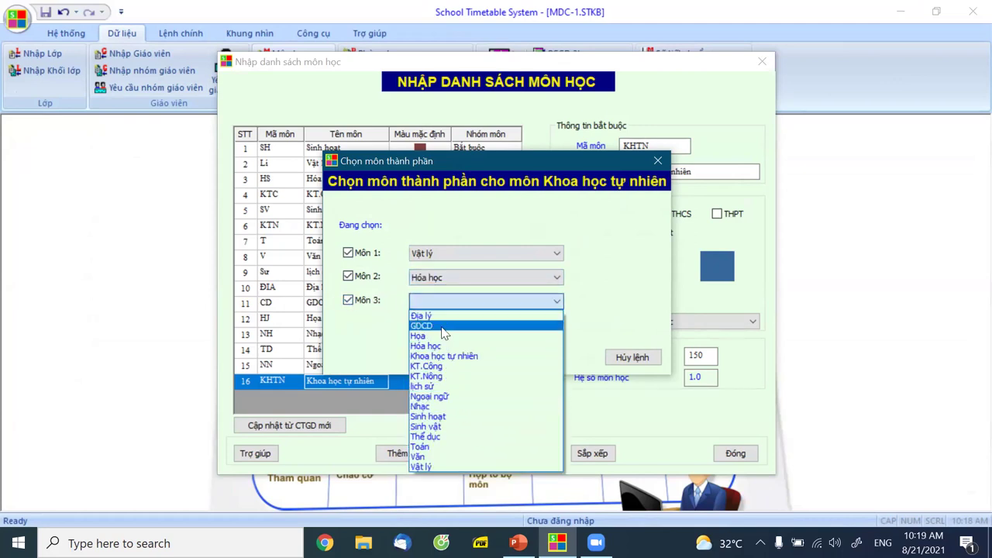
click(456, 427)
click(533, 360)
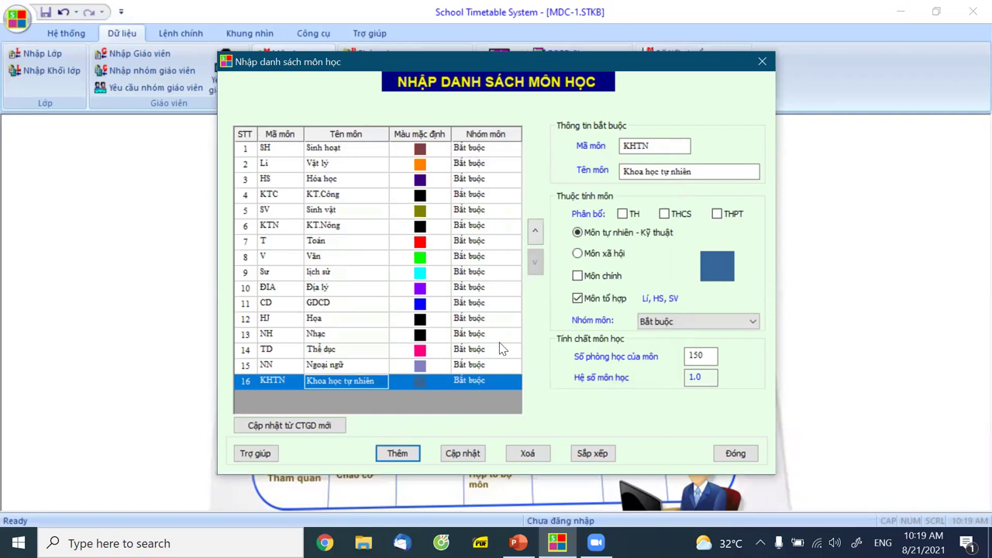
click(732, 453)
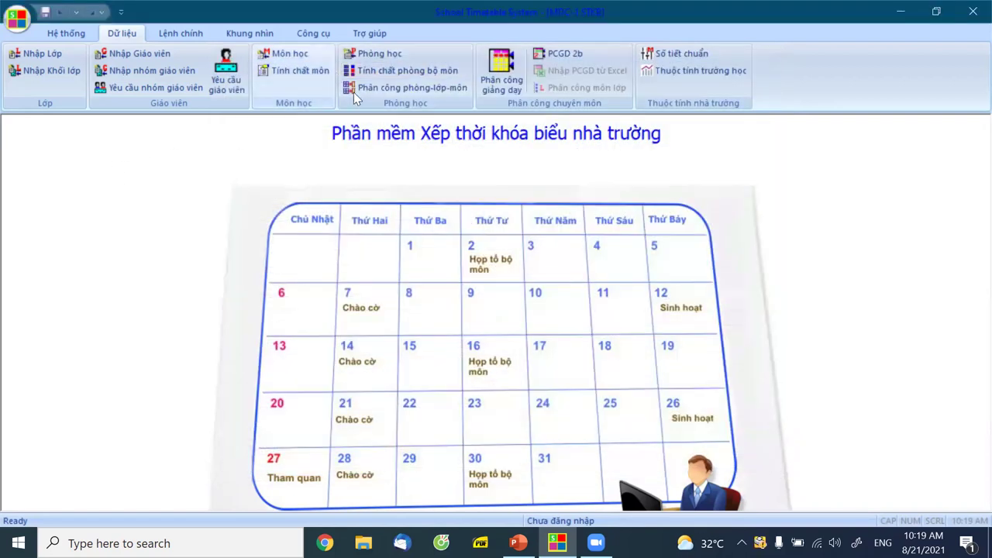
- View the afternoon timetable of classes 6A to 6D and close the view
click(243, 35)
click(87, 54)
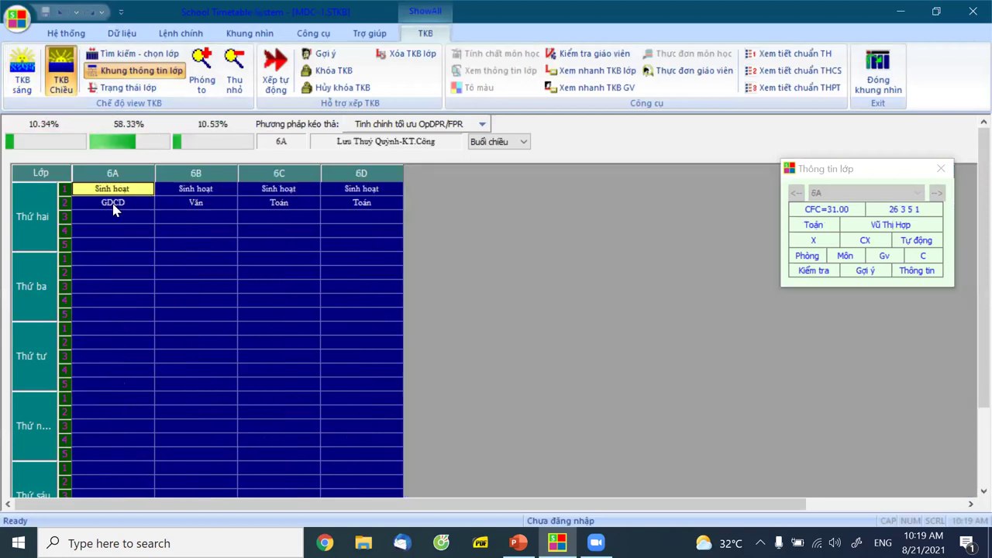
click(874, 95)
- Arrange the afternoon timetable automatically, keeping the current timetable state, and finish the arrangement
click(199, 35)
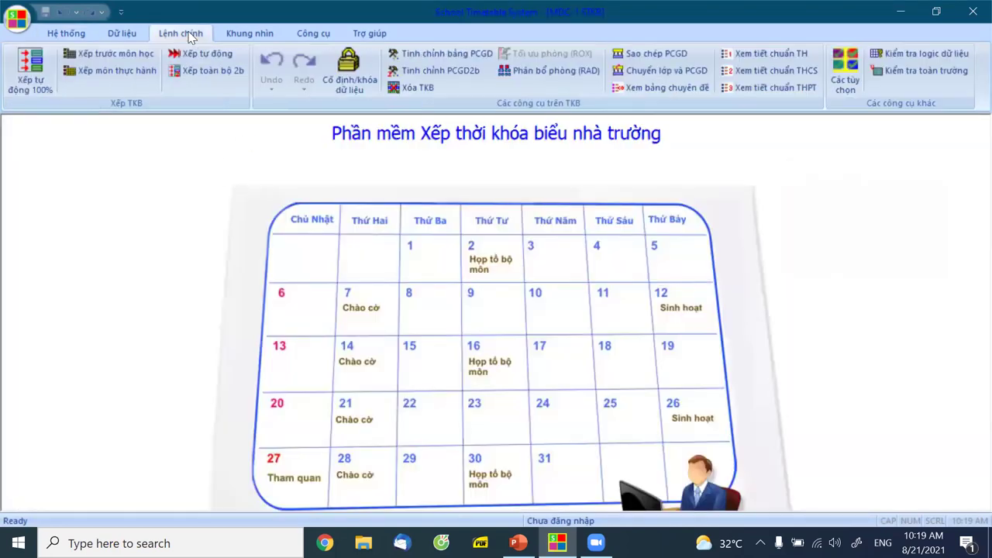
click(29, 90)
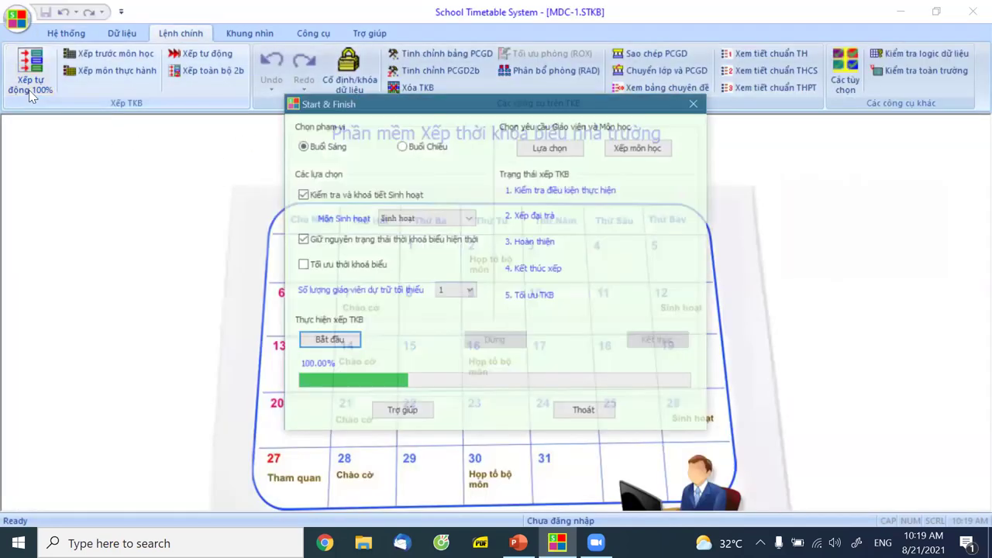
click(403, 146)
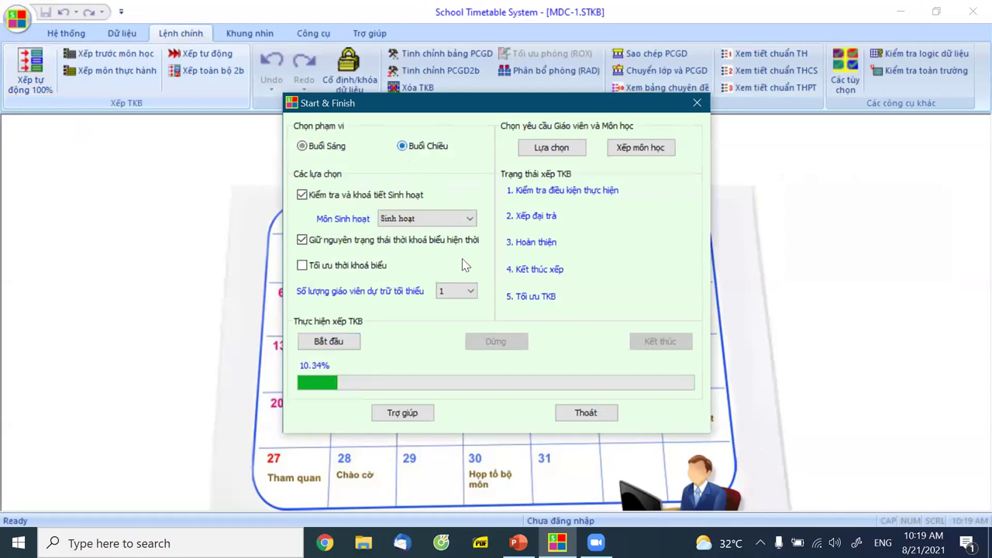
click(329, 347)
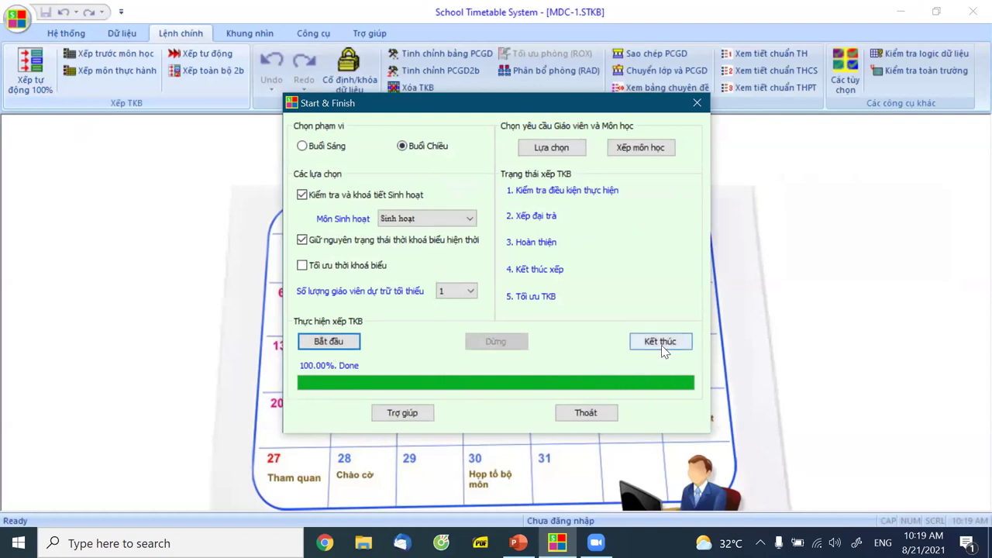
click(661, 345)
click(469, 303)
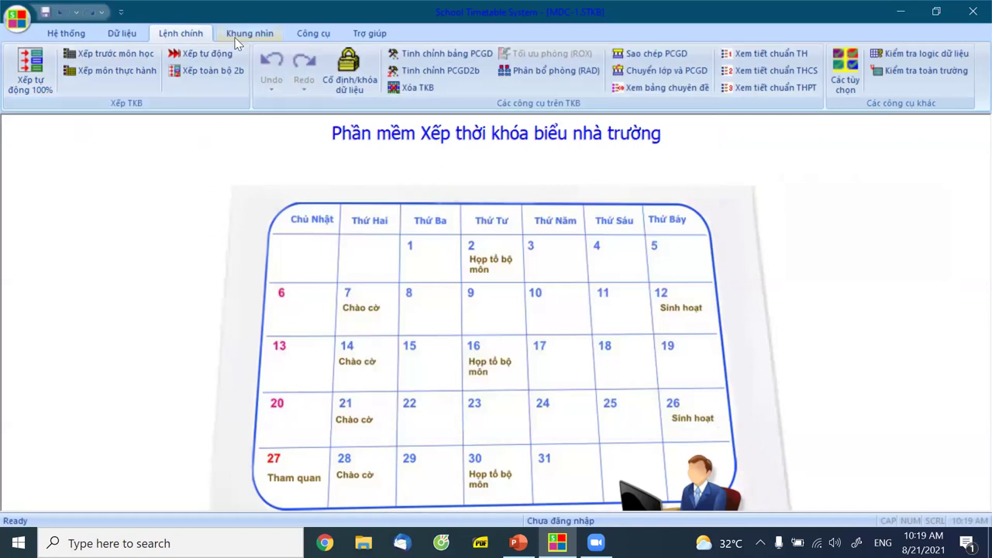
- Examine the Khoa học tự nhiên periods in class 6A's afternoon timetable in the Mainloop view, and close the view
click(245, 31)
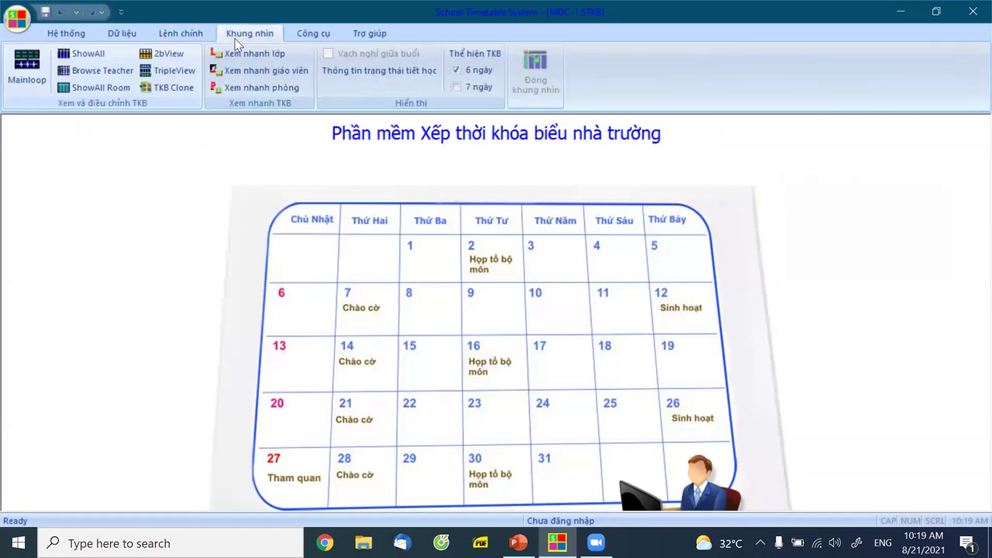
click(27, 78)
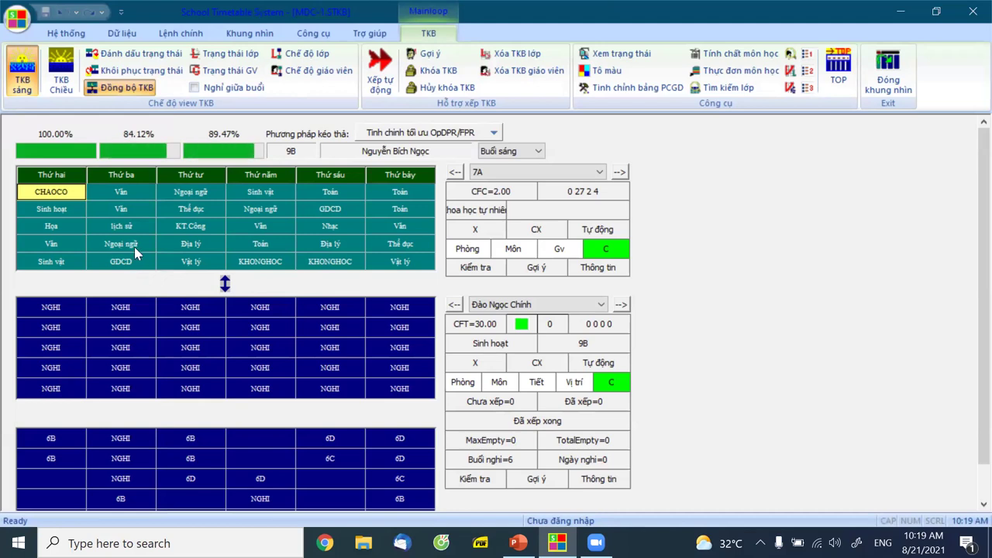
click(62, 83)
click(247, 212)
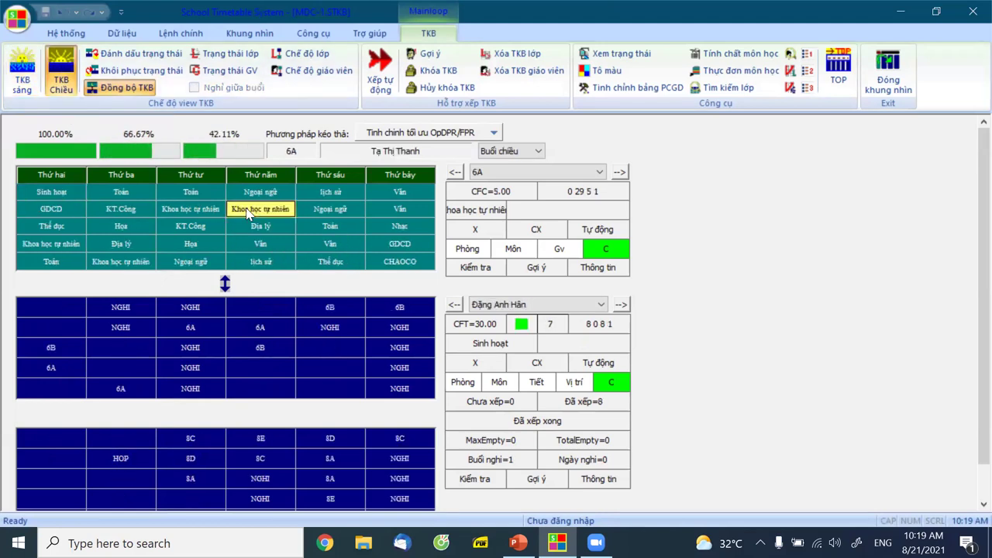
click(193, 206)
click(67, 245)
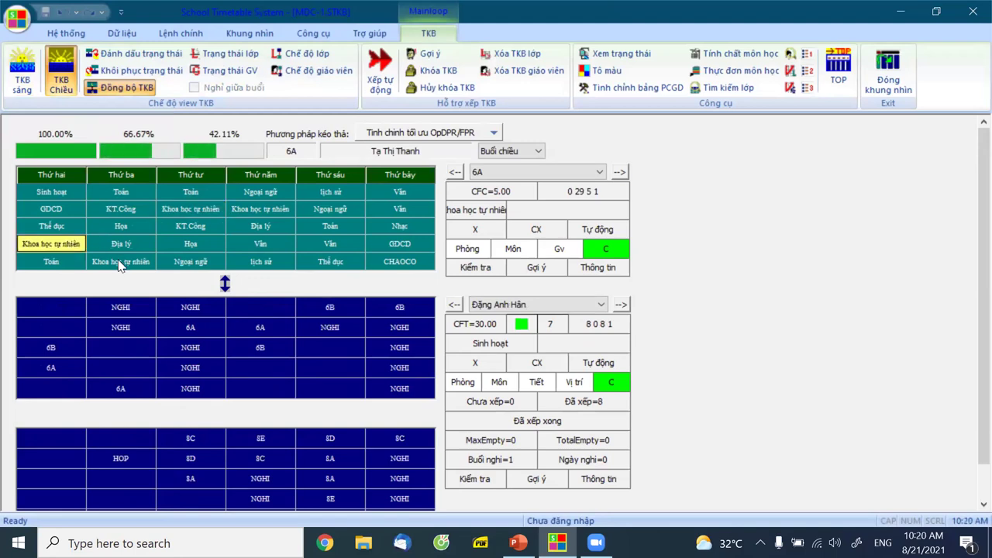
click(120, 264)
click(259, 214)
click(210, 208)
click(63, 244)
click(887, 76)
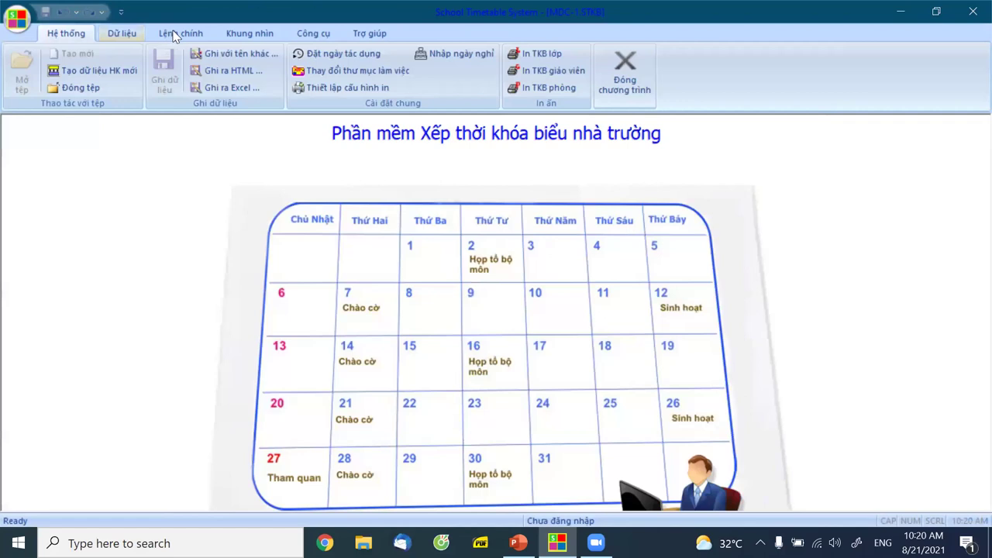
- Open the TKB Clone view for the afternoon session and copy the original timetable data into clone 1
click(235, 37)
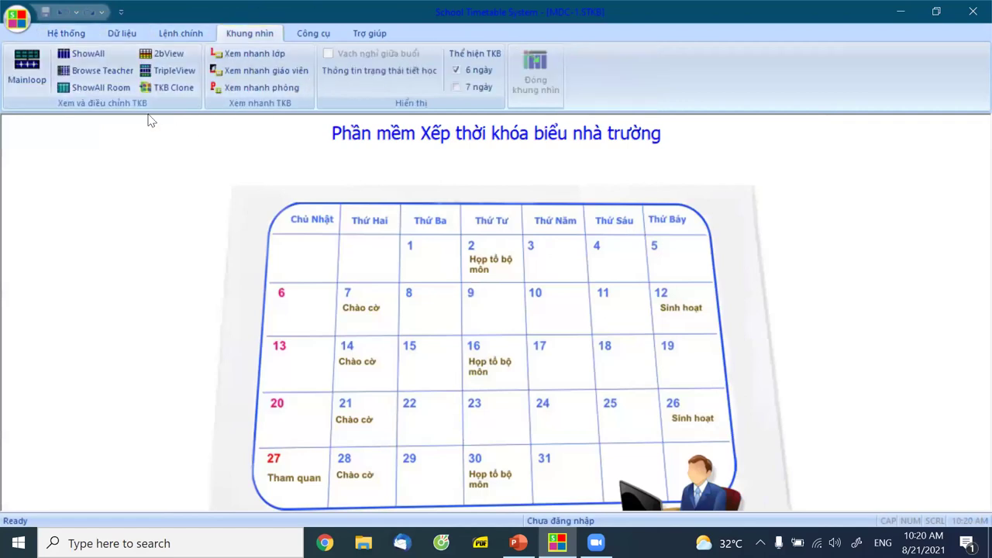
click(163, 89)
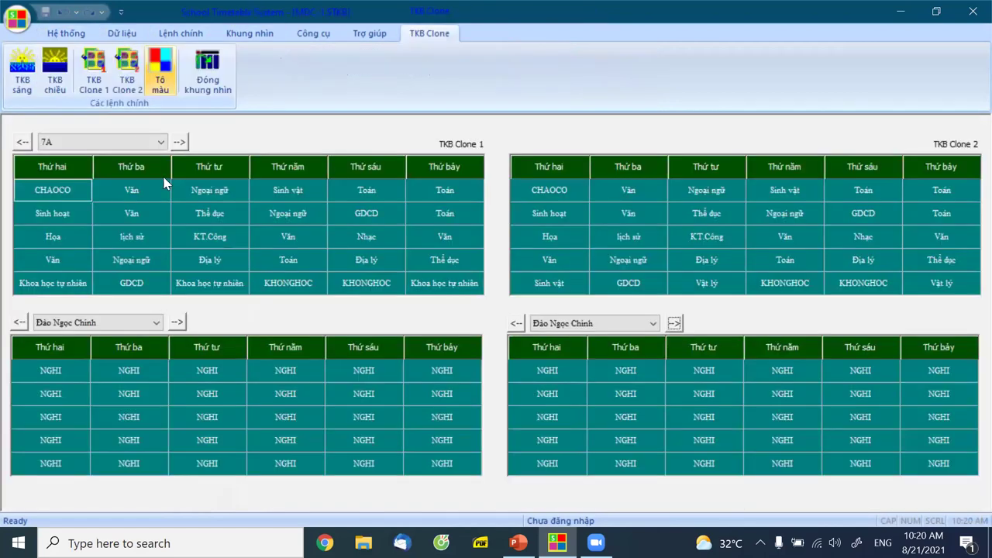
click(55, 87)
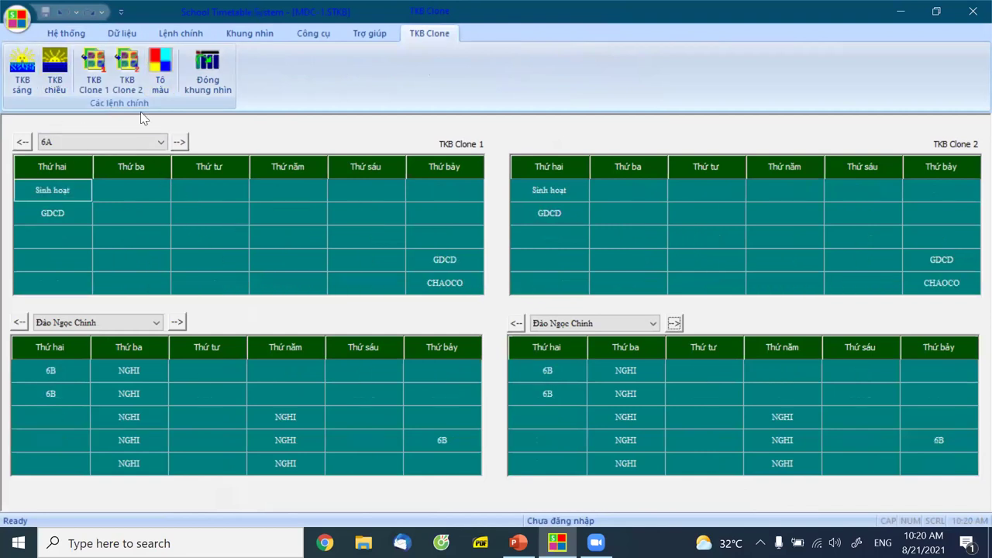
click(96, 81)
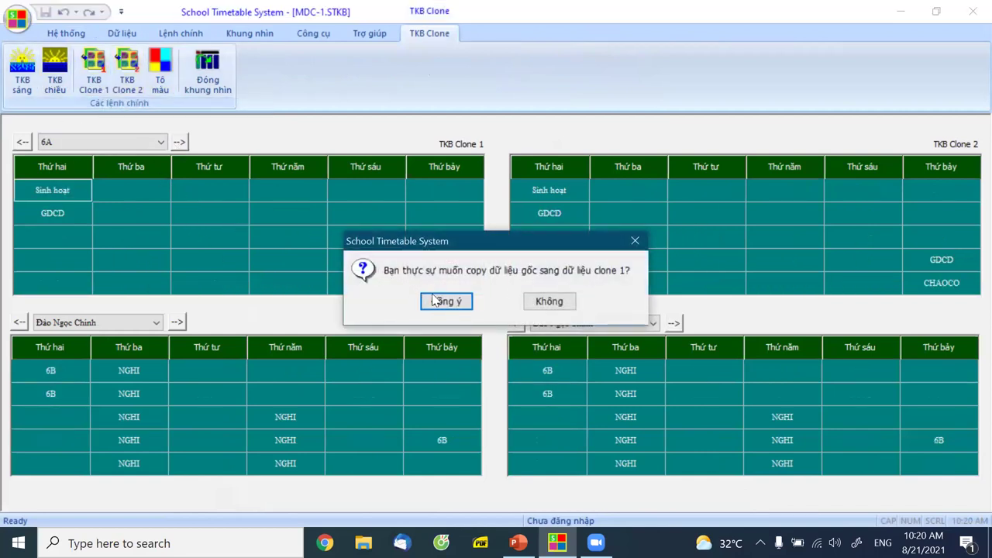
click(429, 300)
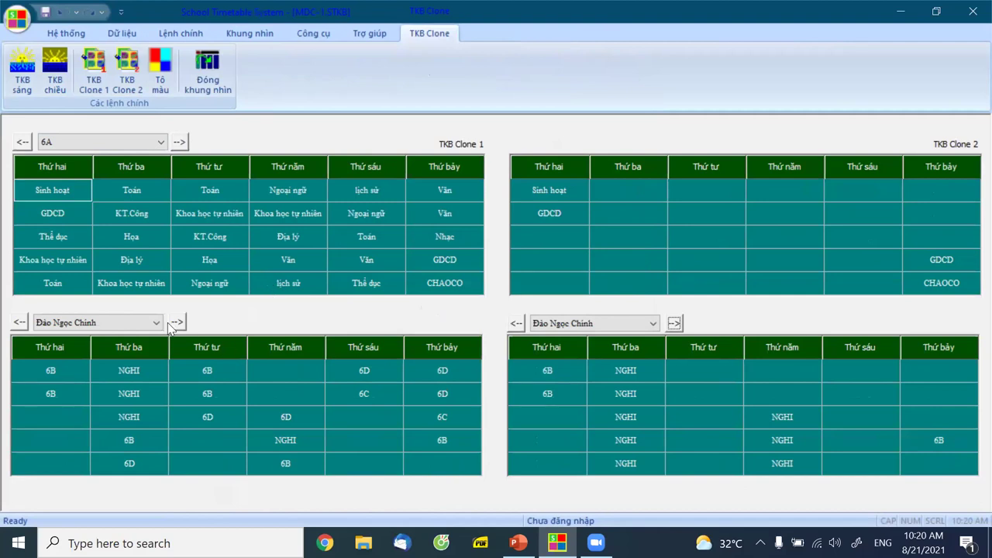
- Examine the Khoa học tự nhiên periods of class 6A and their teacher's schedule in clone 1
click(62, 261)
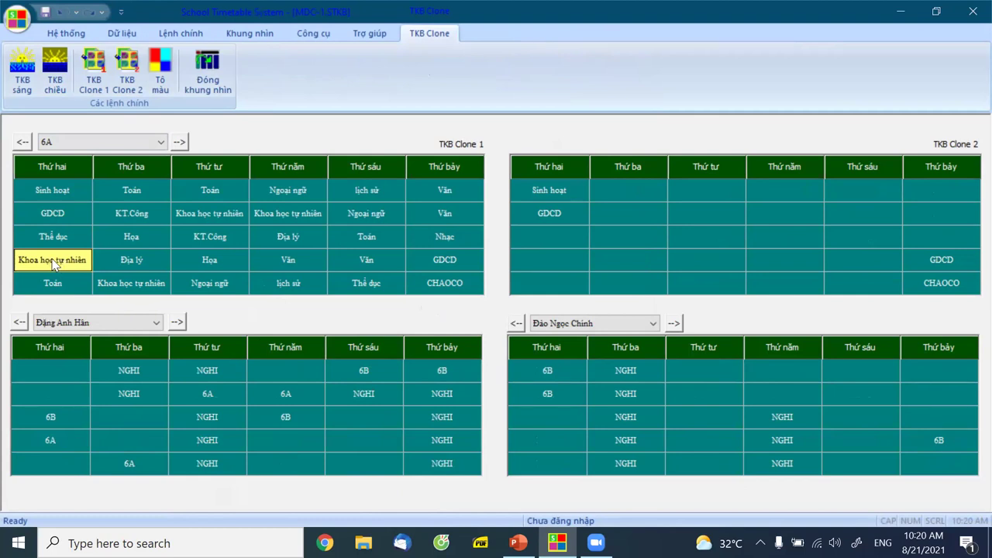
click(203, 221)
click(275, 214)
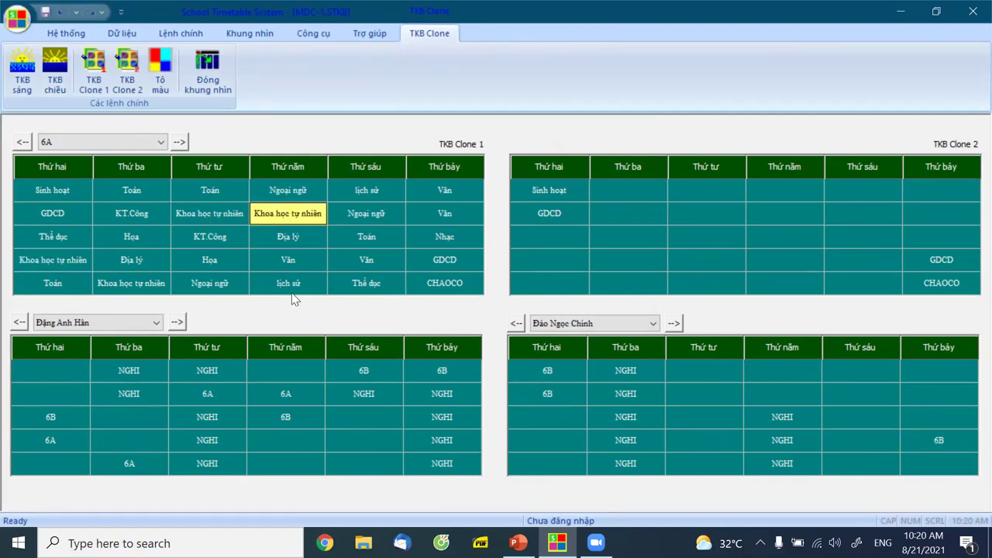
click(62, 264)
click(122, 285)
click(194, 222)
click(279, 215)
click(68, 268)
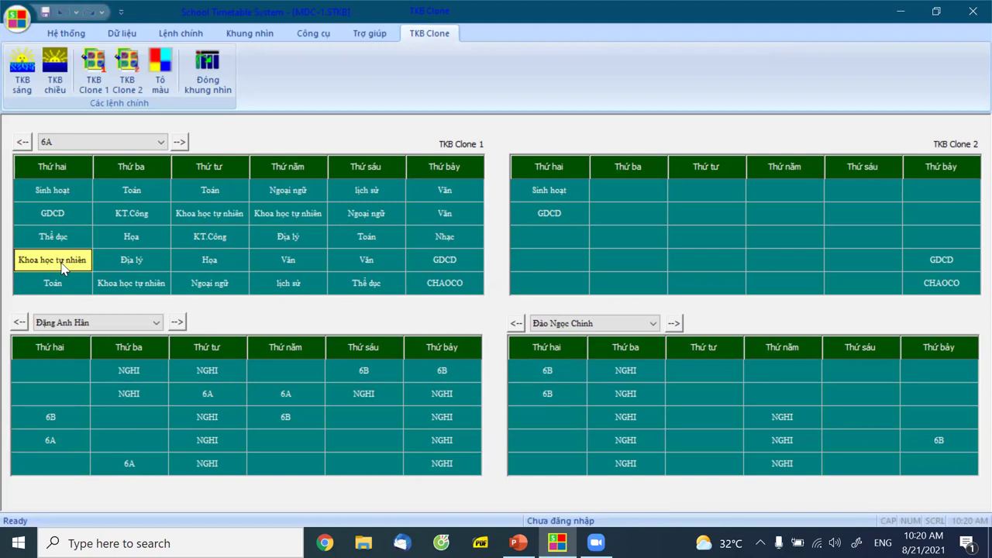
- Check whether the component subject of 6A's Monday Khoa học tự nhiên period can be replaced, and close the clone view
right_click(62, 265)
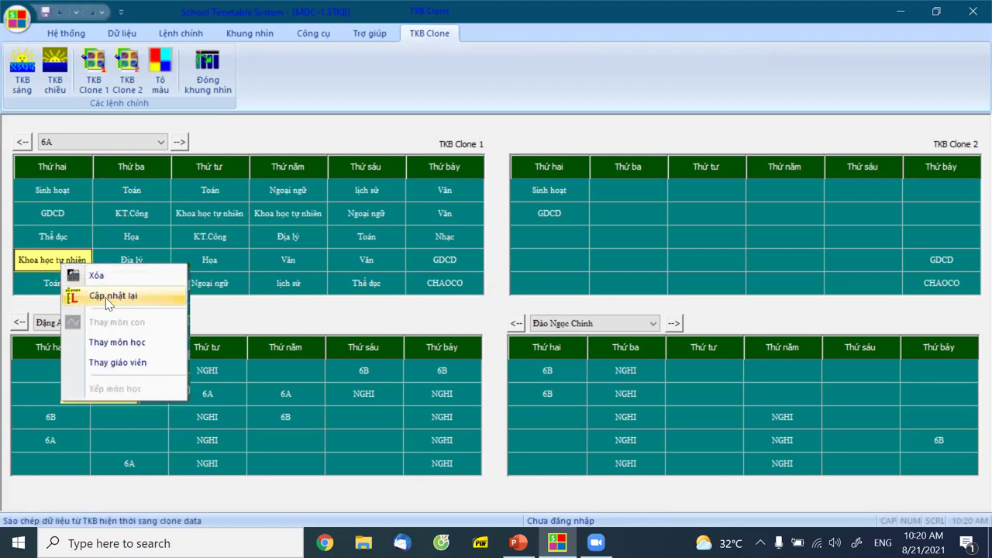
click(208, 312)
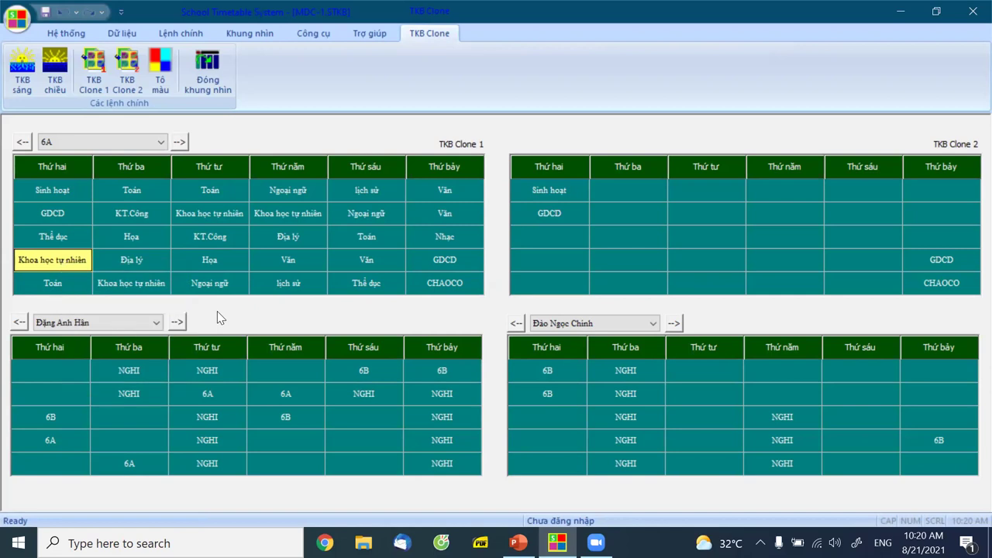
right_click(76, 266)
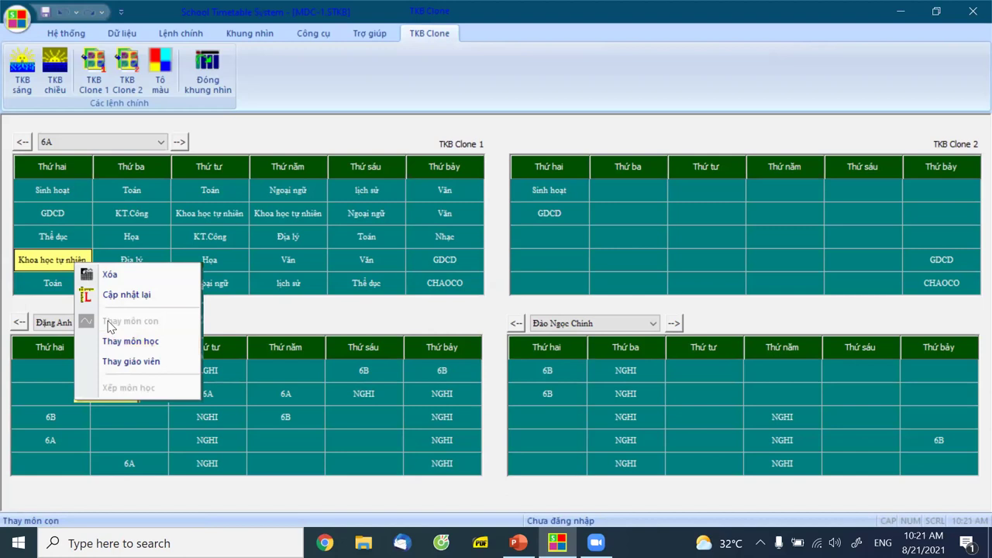
click(189, 180)
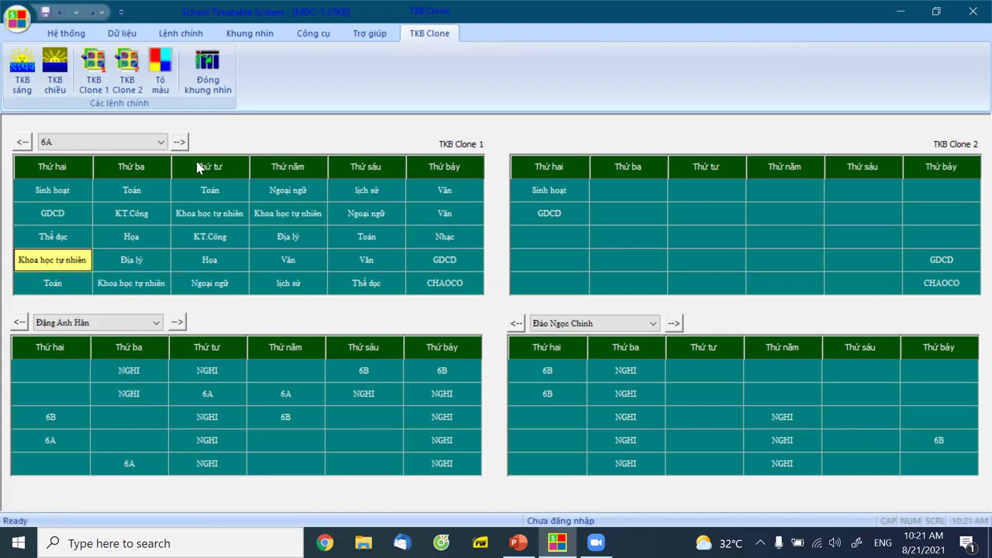
click(206, 65)
- Mark Khoa học tự nhiên (KHTN) as a combined subject in the subject list and choose Vật lý as component 1
click(128, 34)
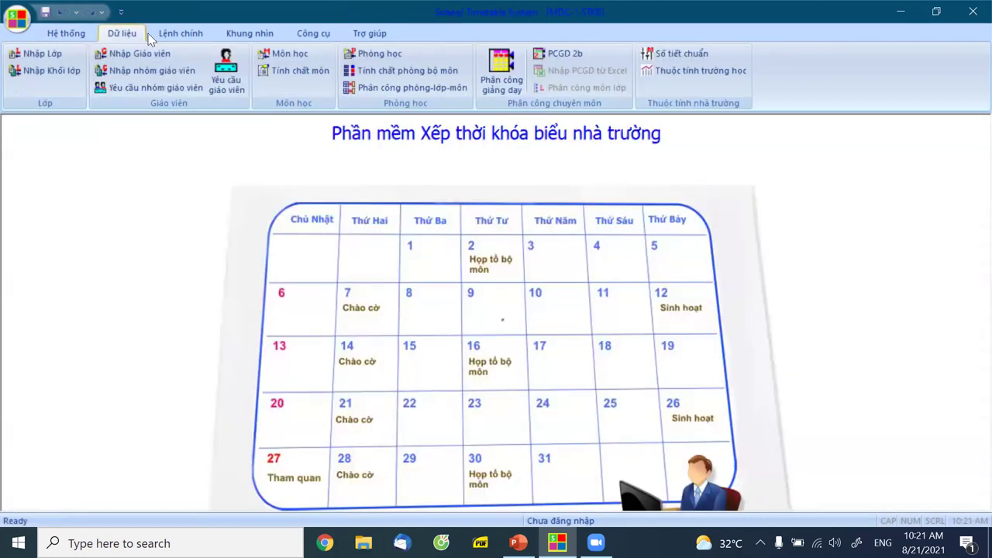
click(261, 57)
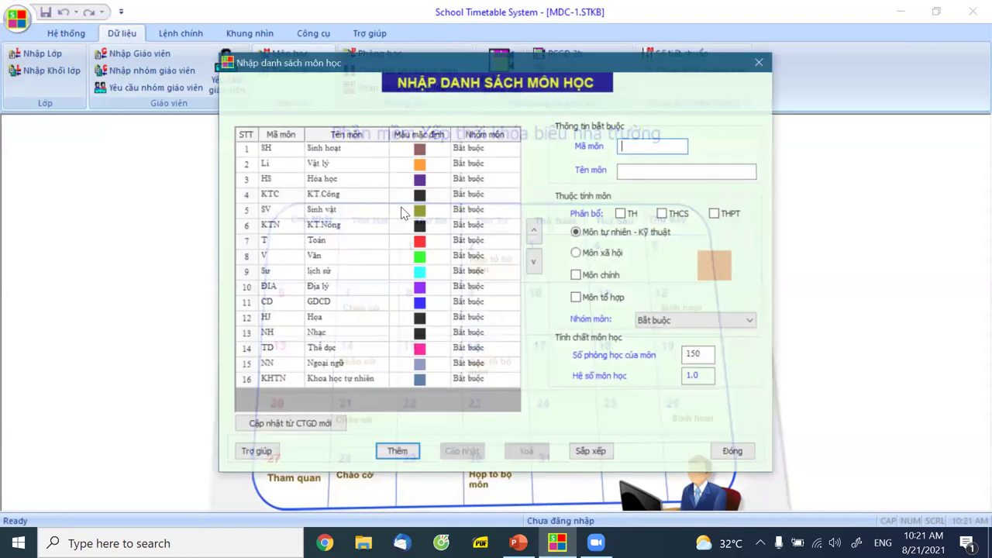
click(439, 386)
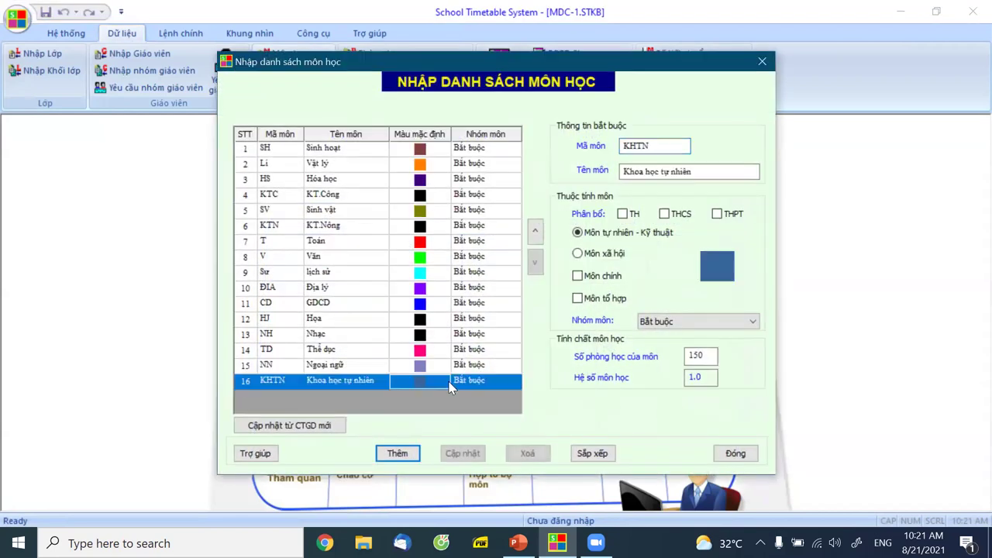
click(578, 298)
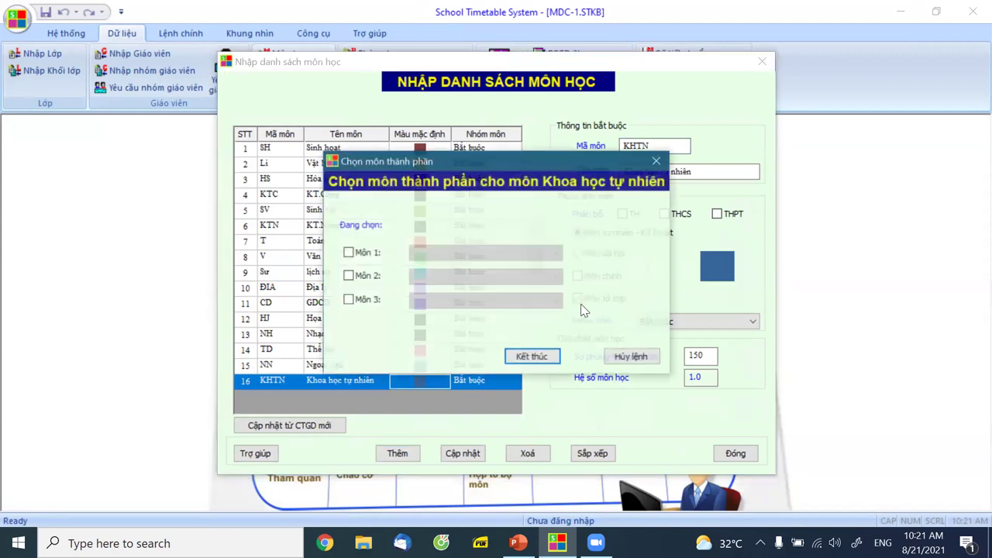
click(348, 252)
click(450, 257)
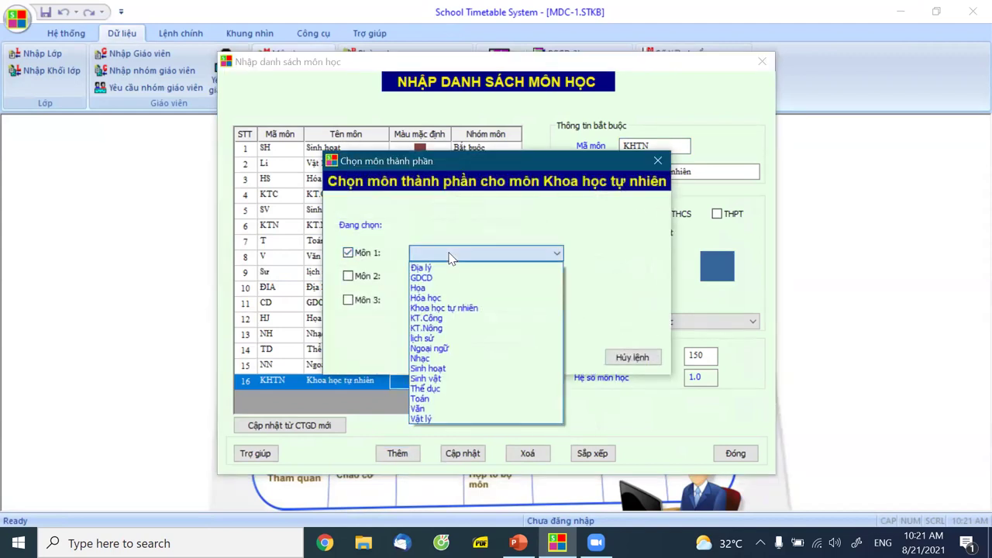
click(442, 418)
- Add Hóa học as component 2 and Sinh vật as component 3 of Khoa học tự nhiên, and update the subject
click(348, 276)
click(426, 279)
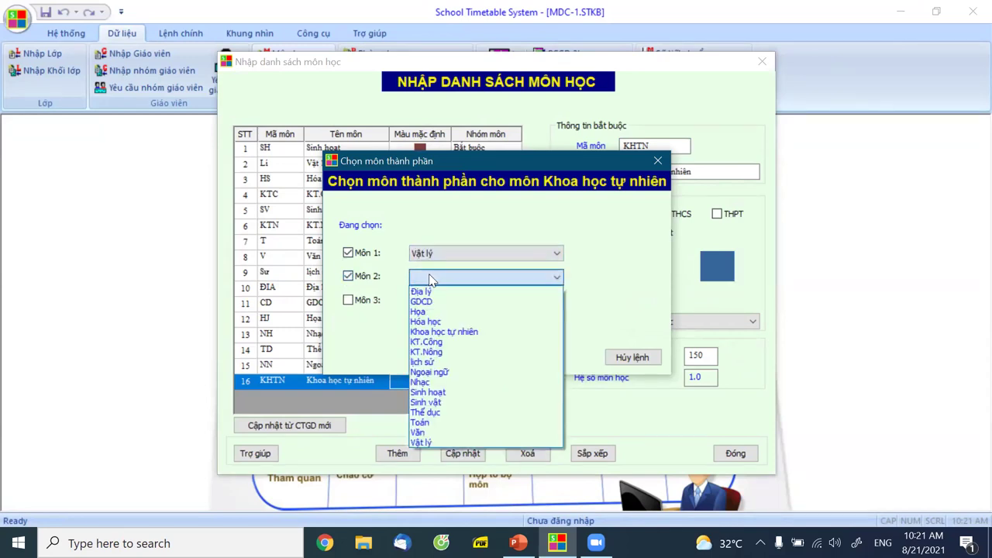
click(450, 321)
click(349, 301)
click(421, 302)
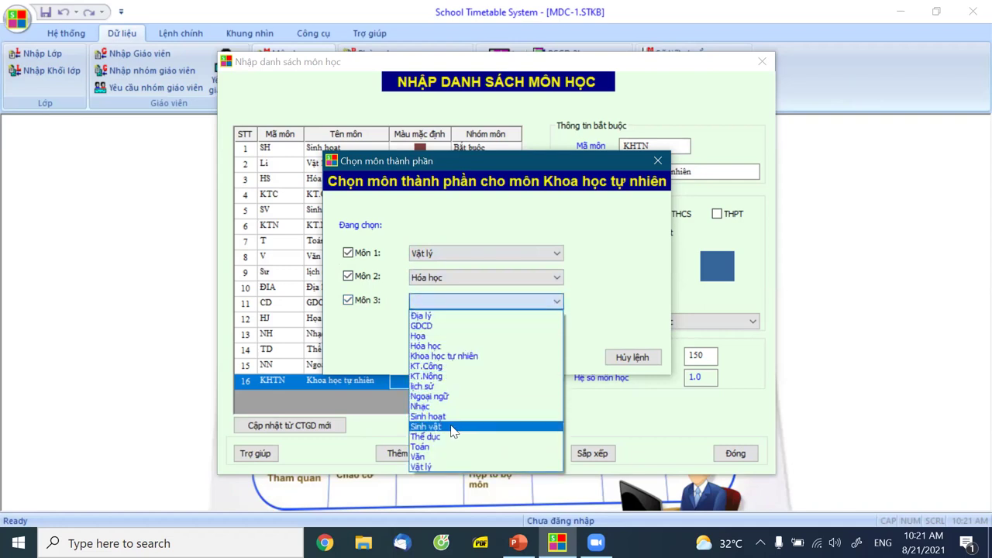
click(452, 427)
click(531, 358)
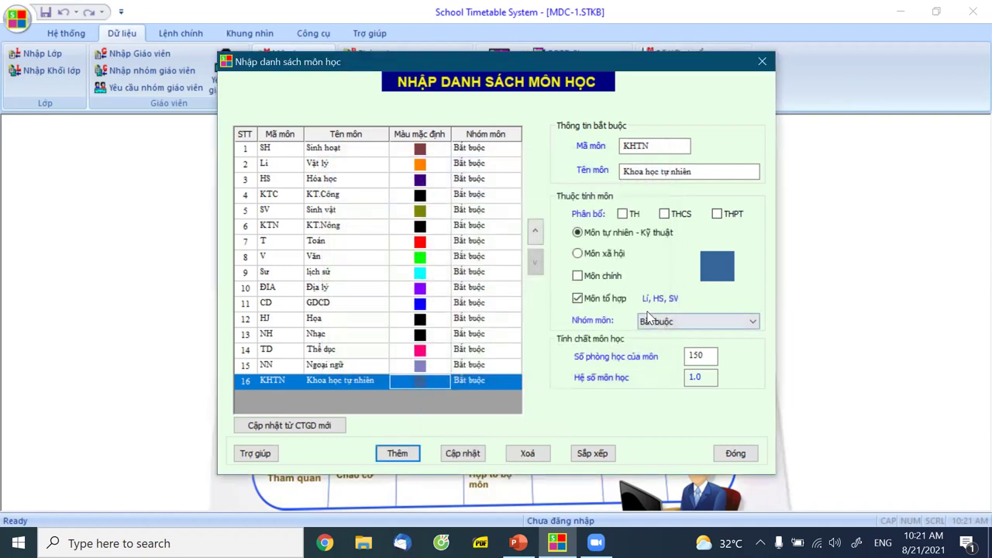
click(463, 455)
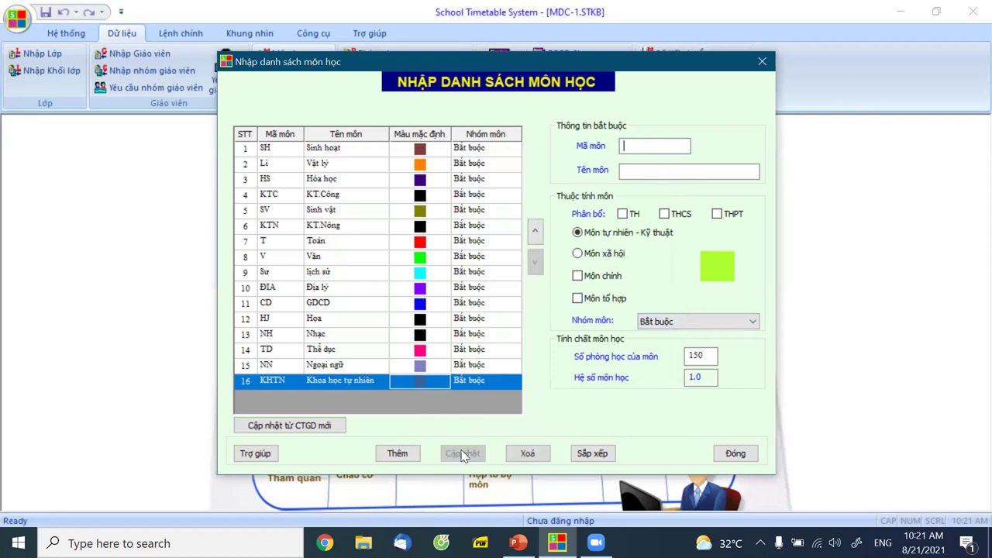
- Recheck the combined-subject setting of Khoa học tự nhiên, update the subject once more, and close the subject list
click(313, 382)
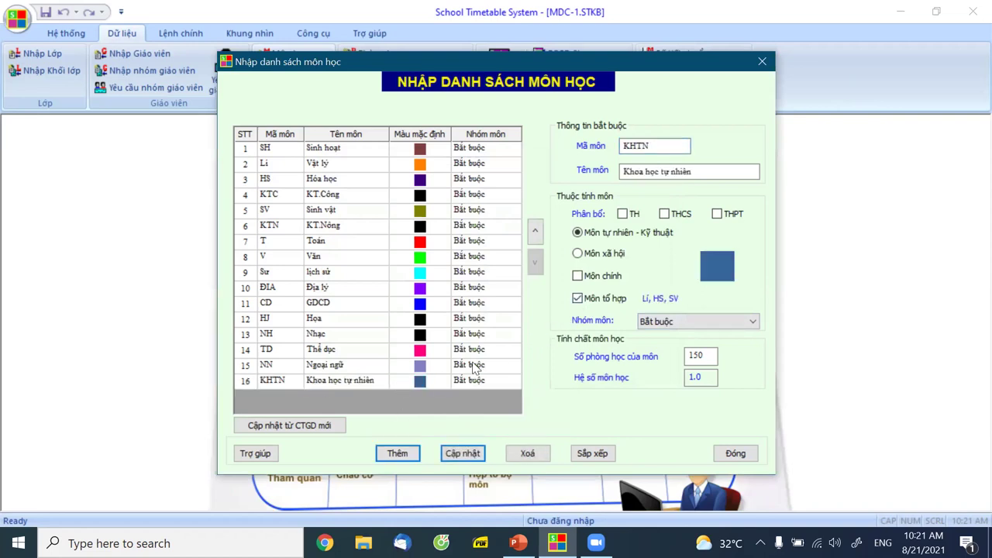
click(339, 382)
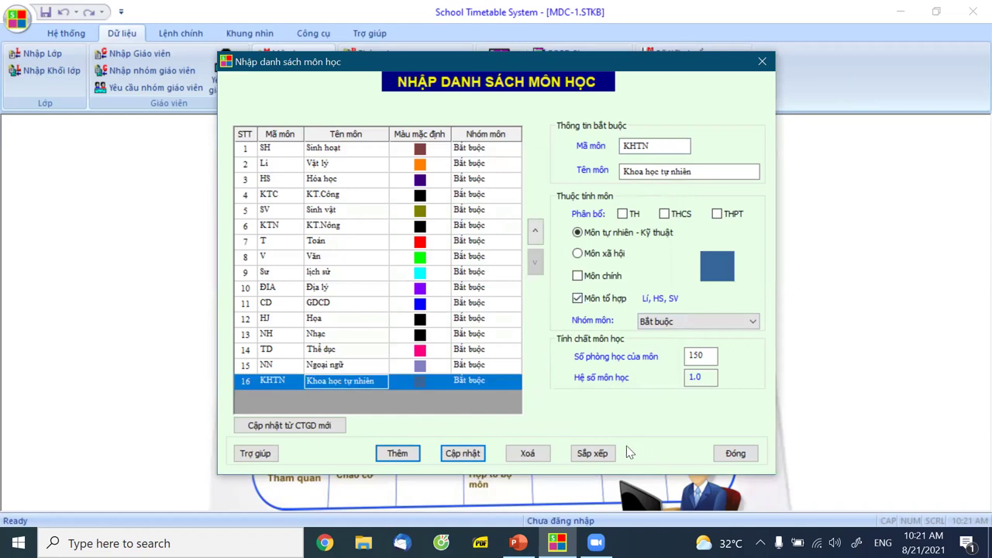
click(463, 454)
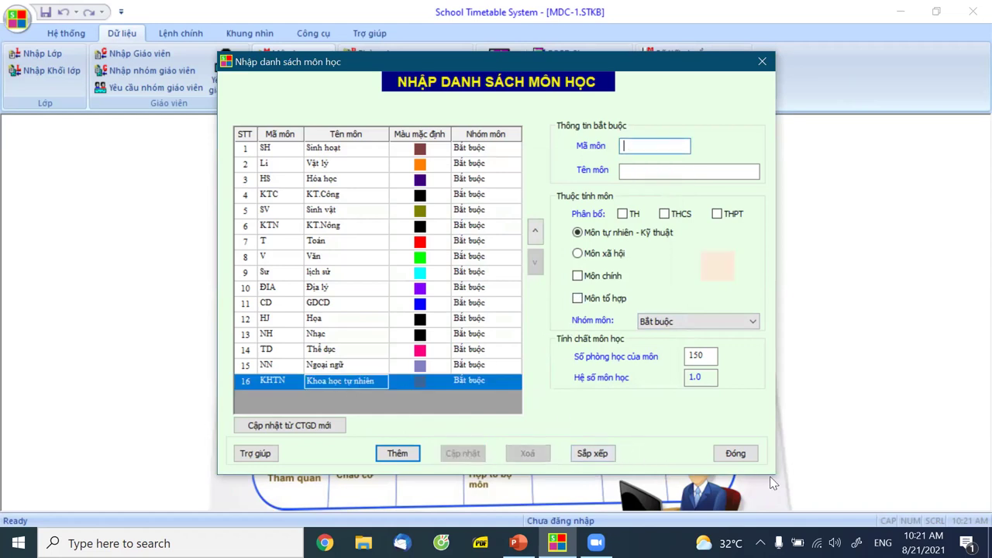
click(735, 454)
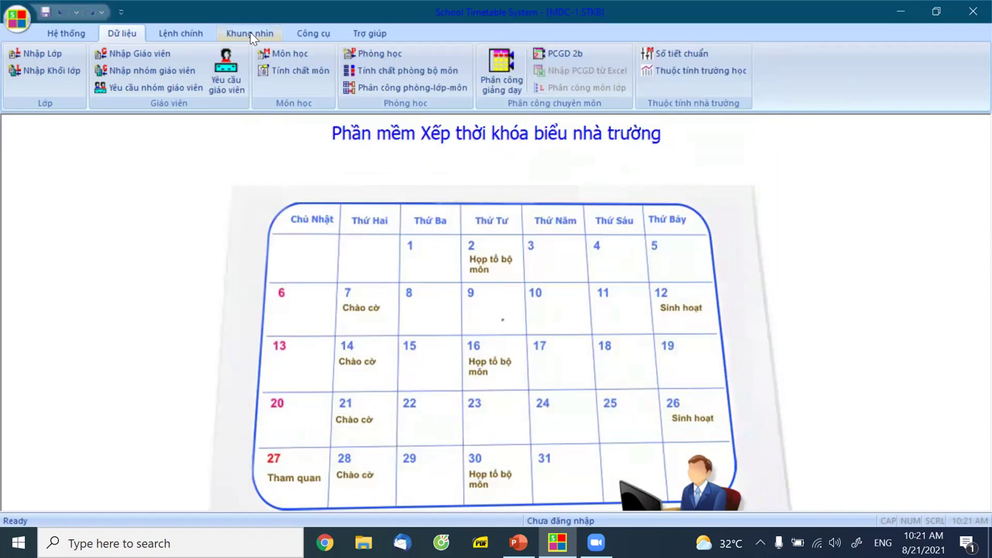
- In the afternoon timetable clone, replace class 6A's Monday fourth-period Khoa học tự nhiên with the component subject Vật lý
click(250, 35)
click(170, 93)
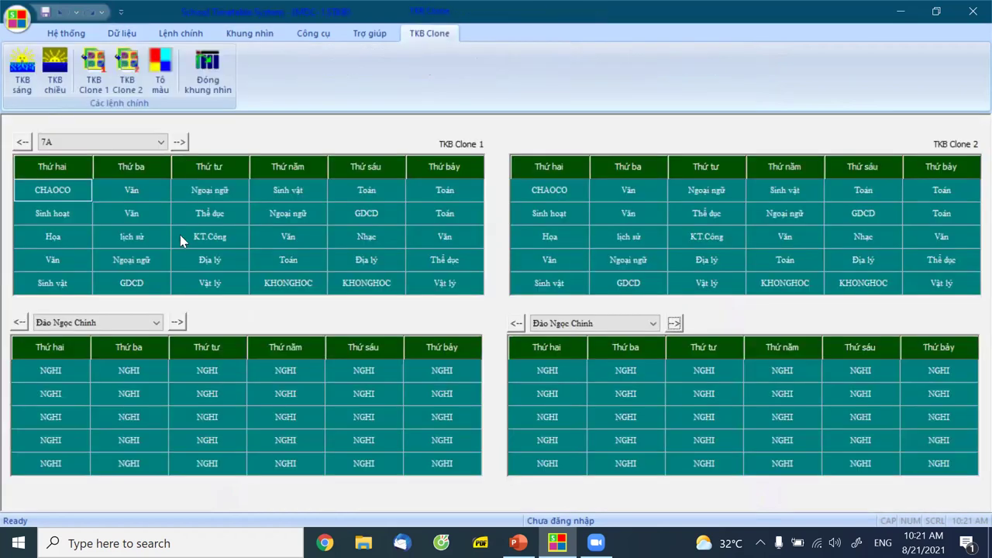
click(55, 68)
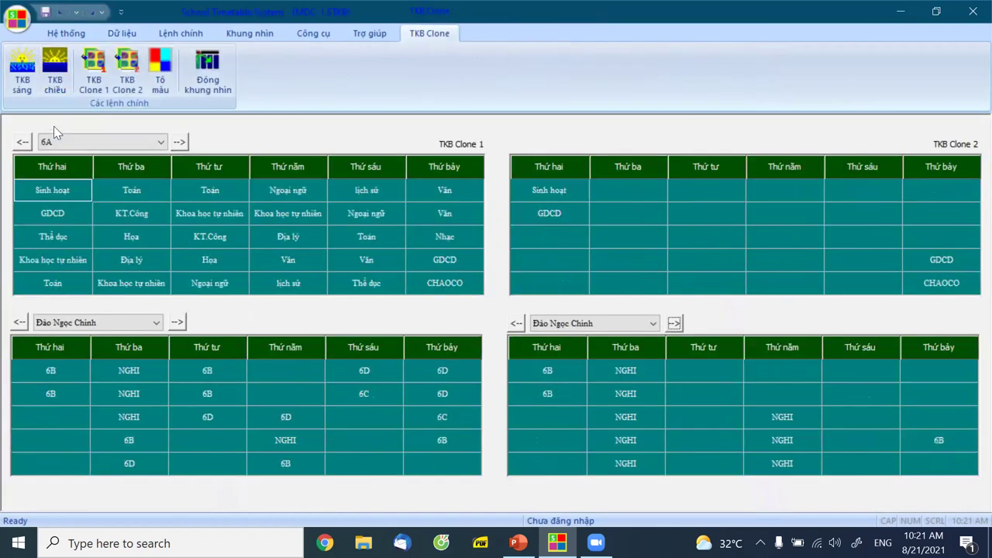
click(51, 260)
right_click(54, 264)
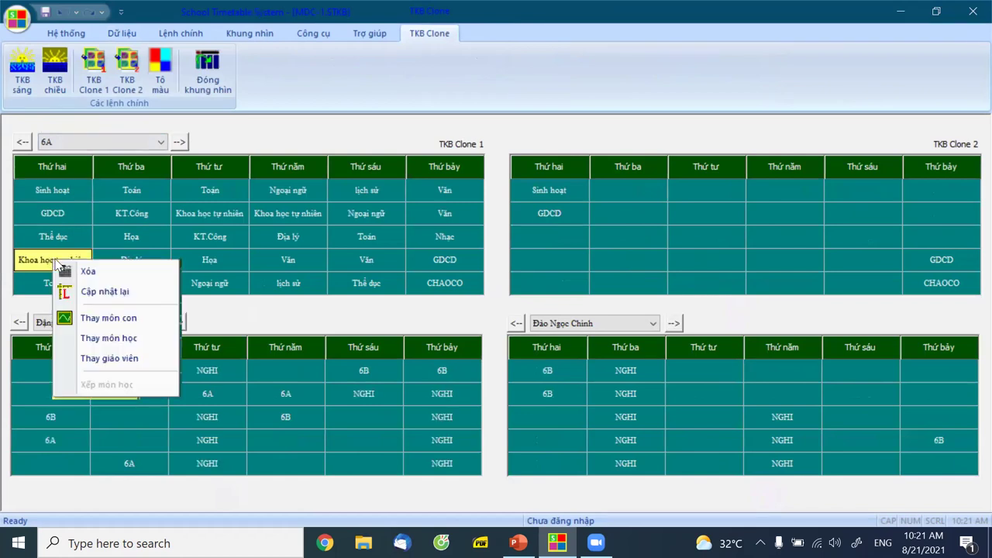
click(103, 318)
click(129, 358)
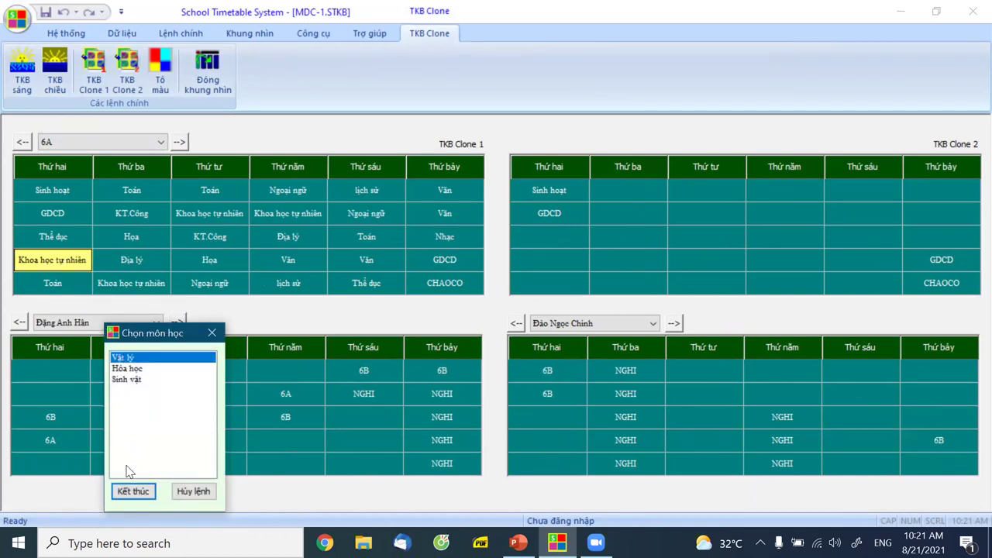
click(133, 491)
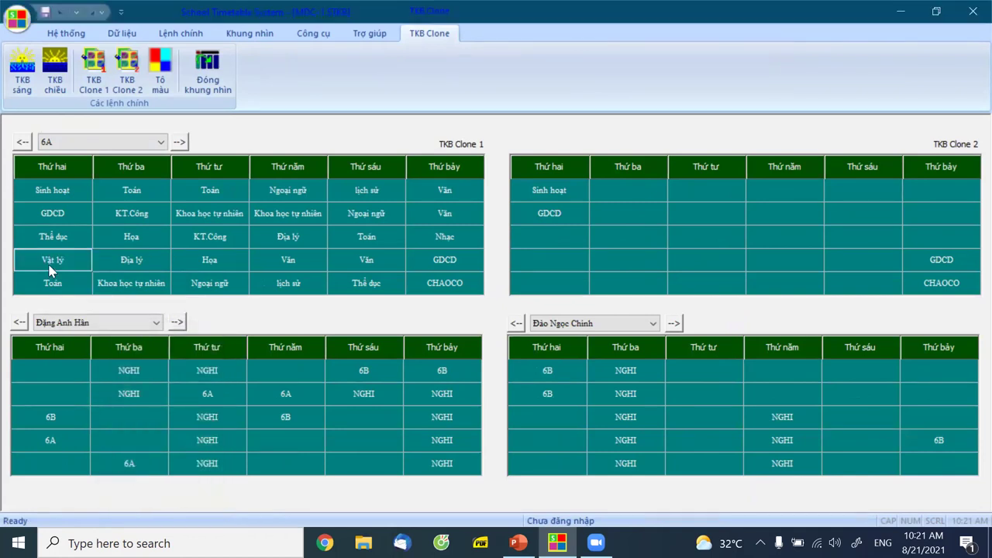
- Replace 6A's Tuesday fifth-period Khoa học tự nhiên with the component subject Sinh vật
click(128, 287)
right_click(127, 288)
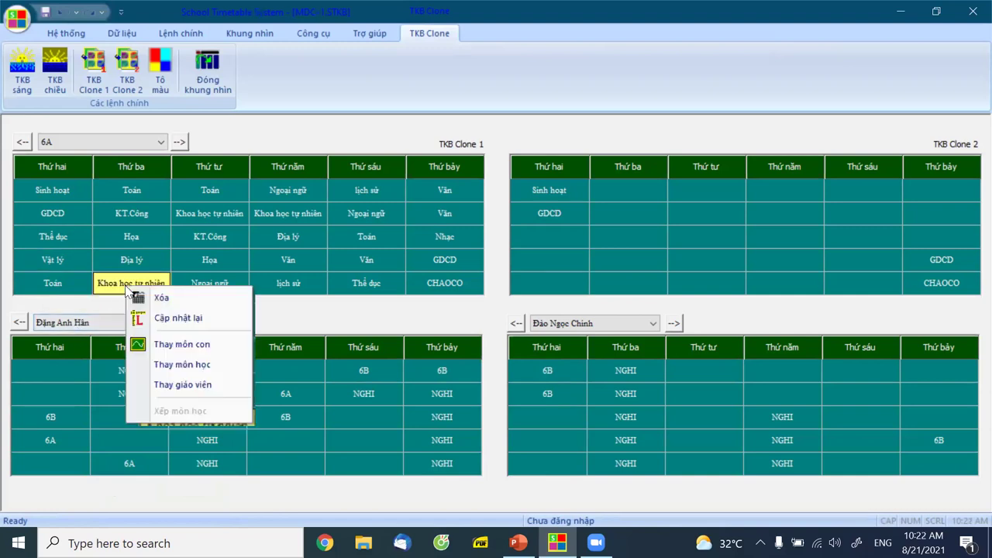
click(183, 340)
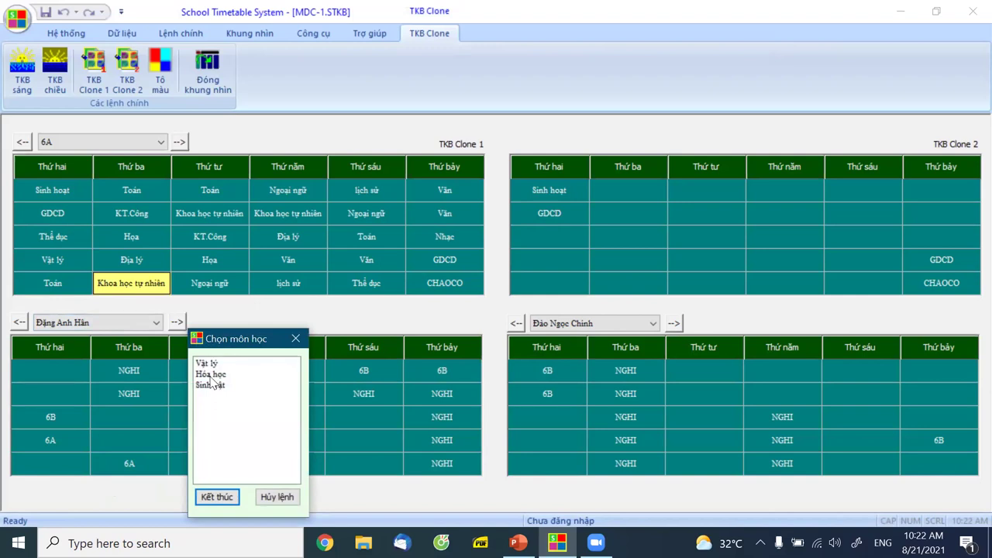
click(215, 385)
click(213, 498)
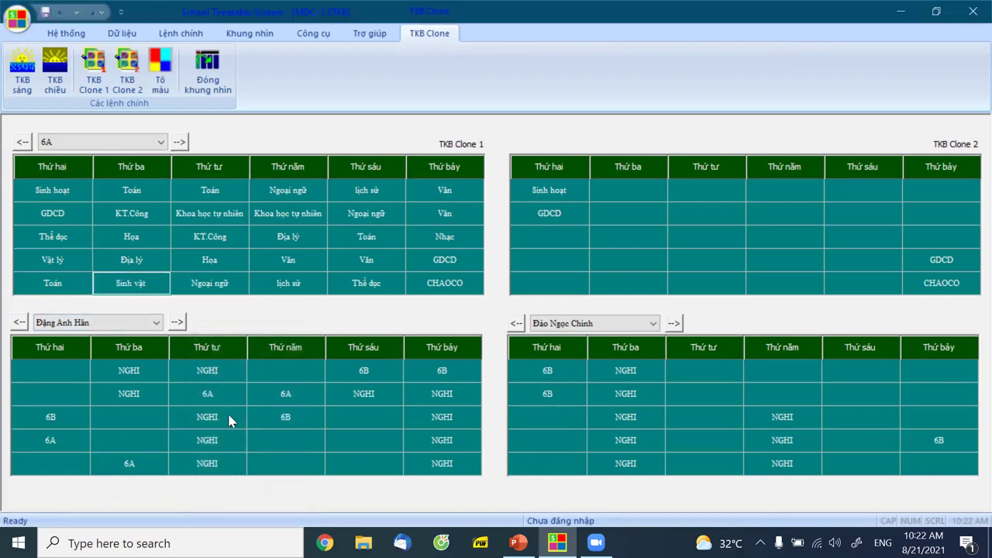
- Replace 6A's Thursday second-period Khoa học tự nhiên with the component subject Sinh vật
click(298, 214)
right_click(299, 215)
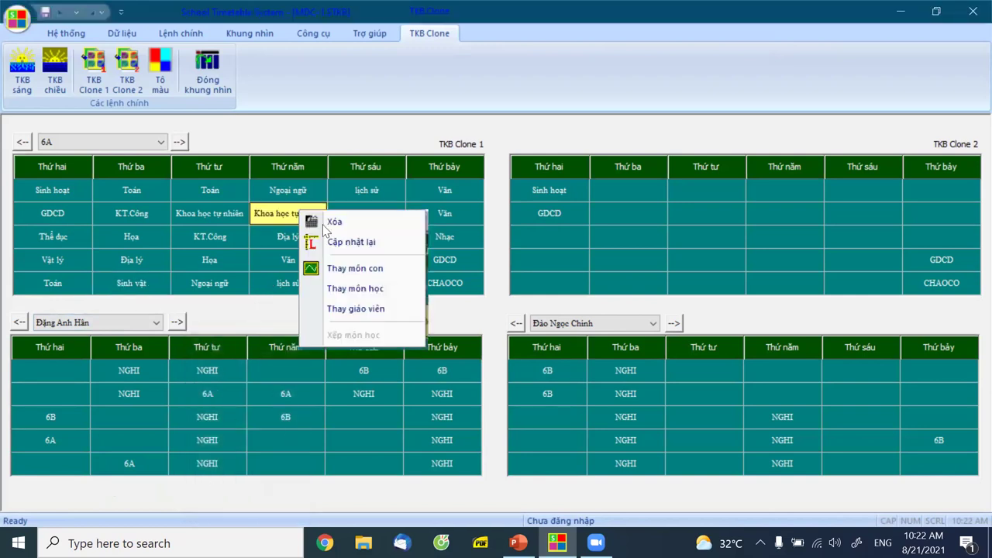
click(370, 275)
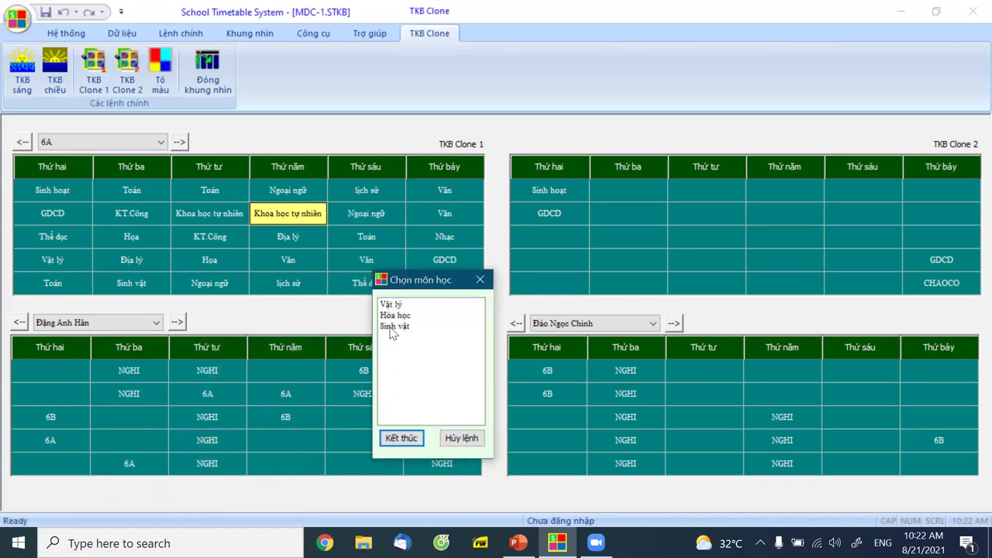
click(394, 326)
click(401, 439)
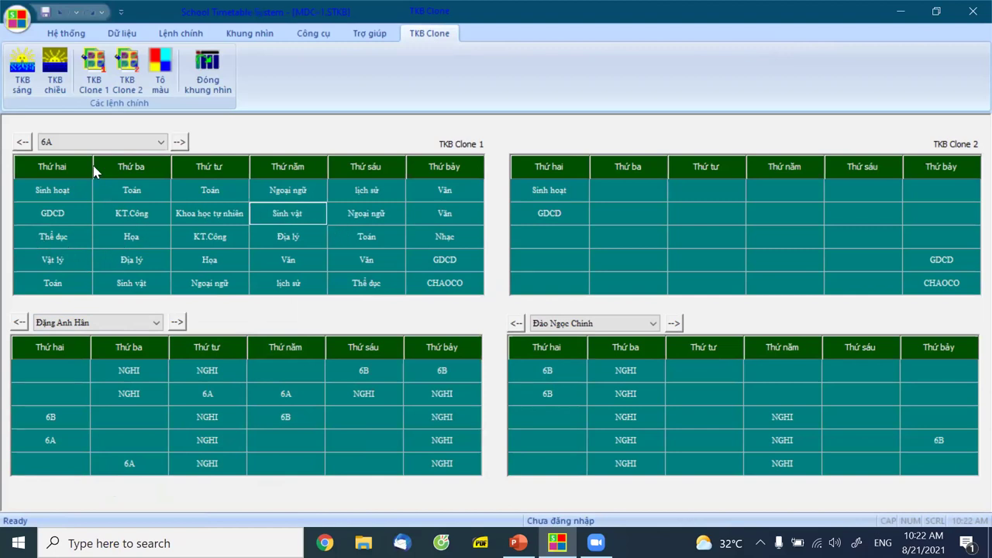
- Replace 6A's Wednesday second-period Khoa học tự nhiên with the component subject Hóa học
click(202, 218)
right_click(202, 220)
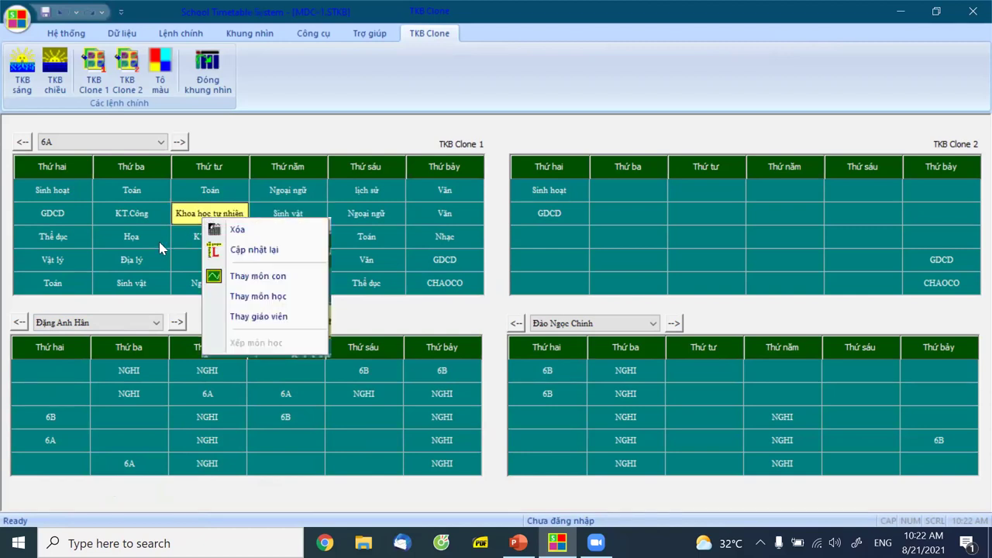
click(72, 267)
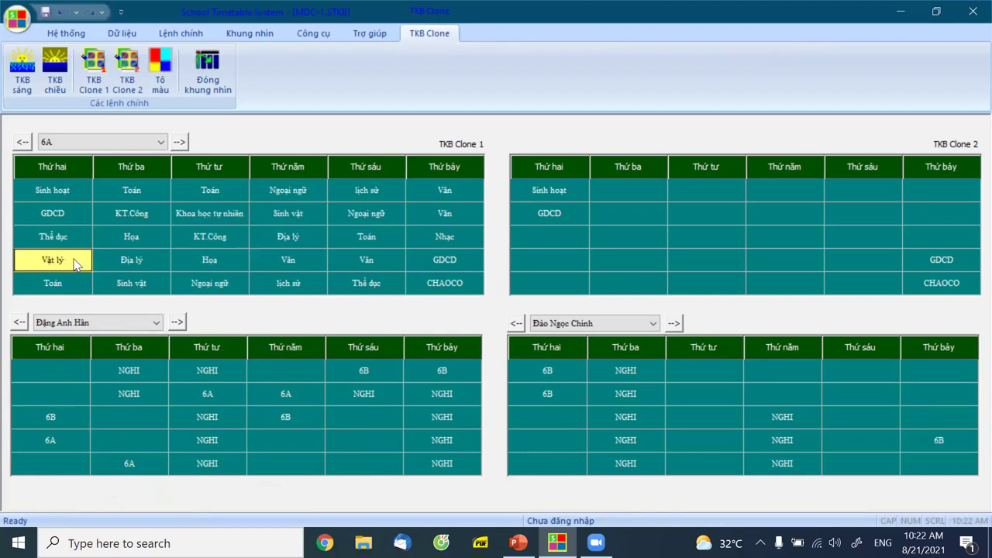
click(294, 220)
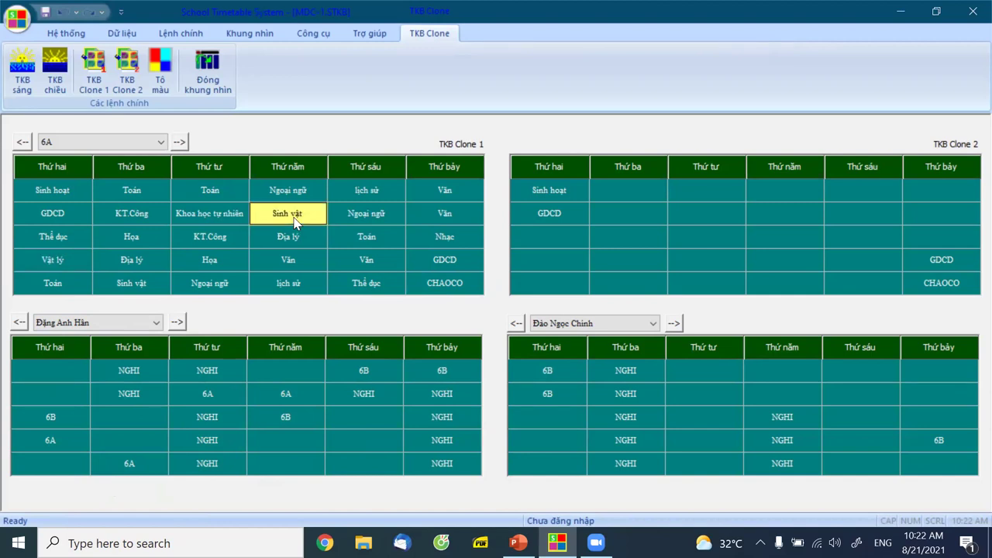
click(218, 209)
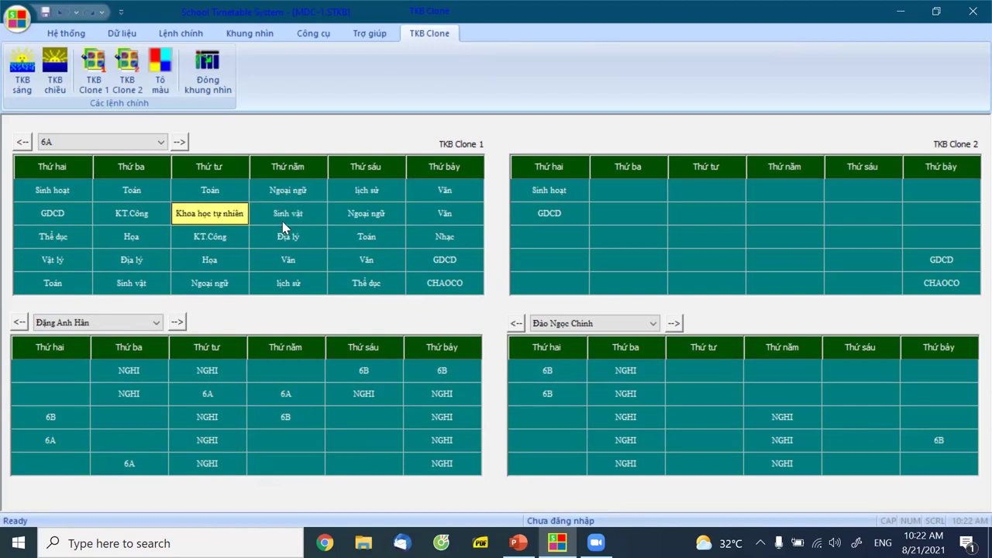
right_click(202, 216)
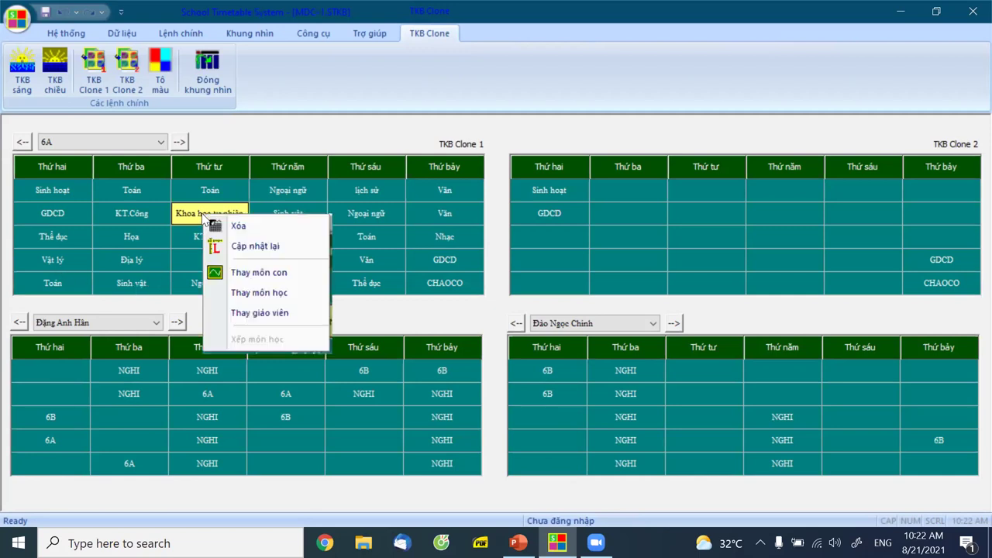
click(270, 277)
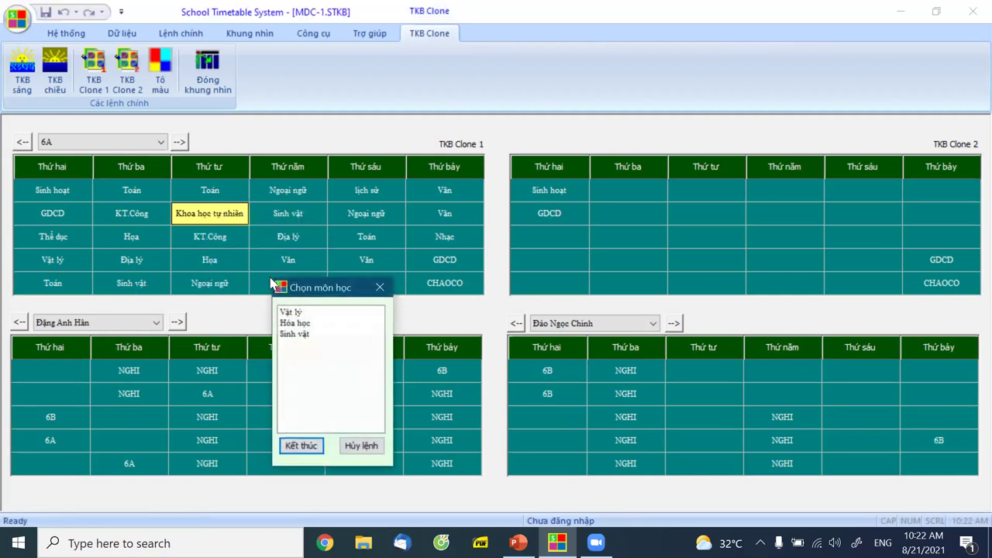
click(295, 322)
click(300, 445)
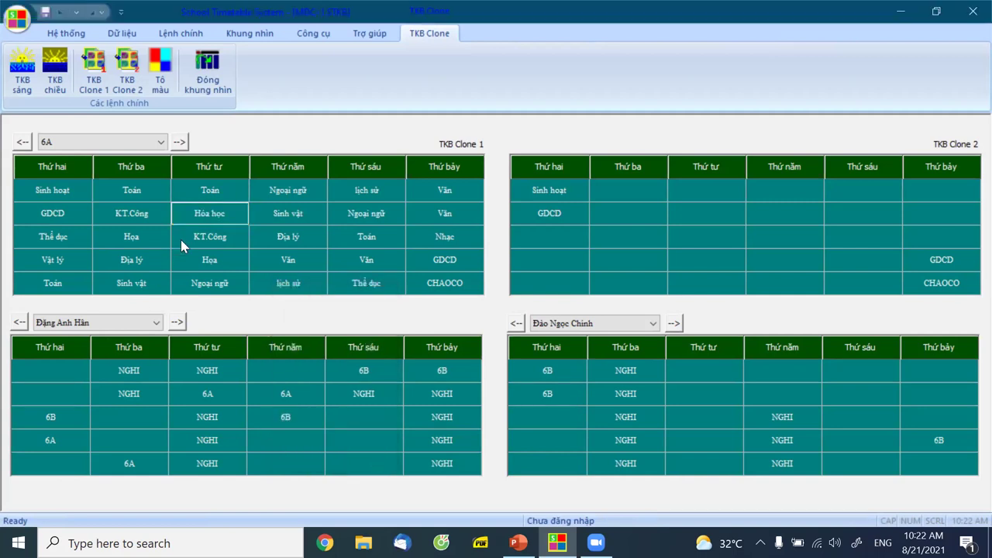
- Replace the teacher of 6A's Monday Vật lý period with the eighth teacher in the teacher list
click(146, 289)
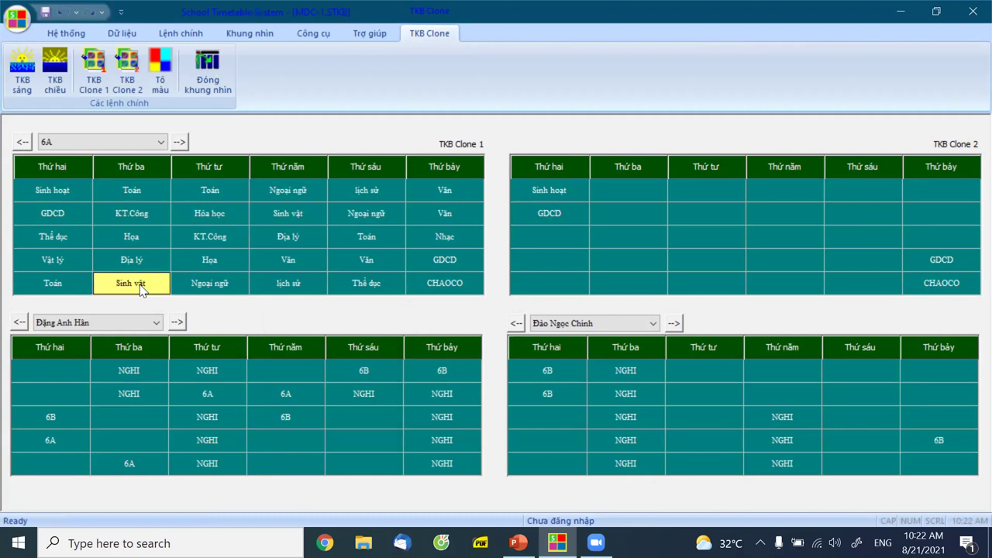
click(59, 266)
right_click(58, 265)
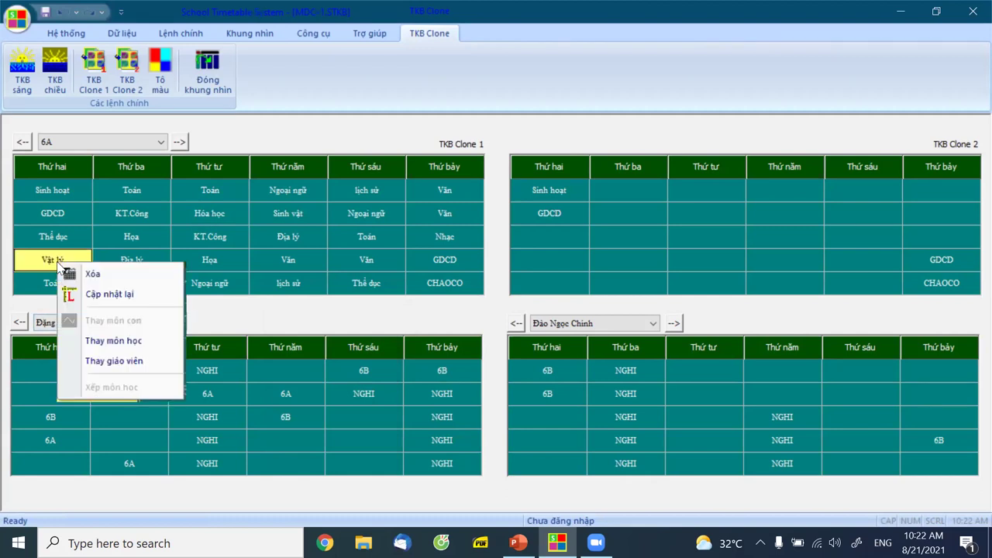
click(174, 362)
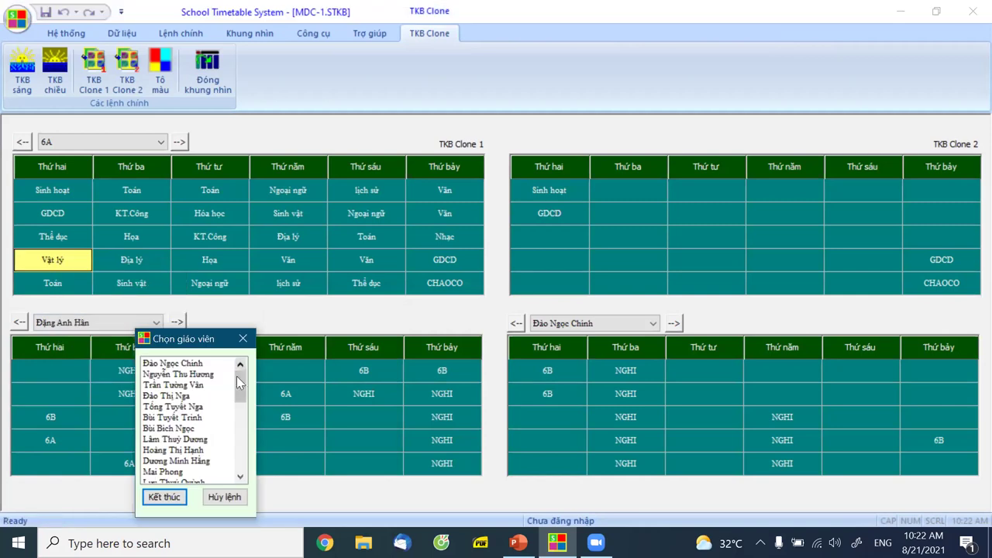
click(189, 440)
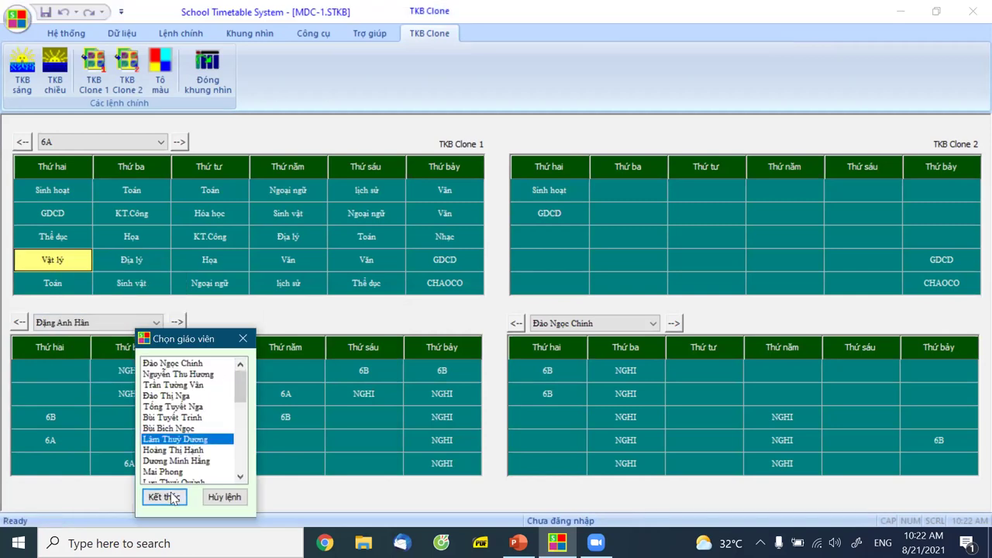
click(164, 496)
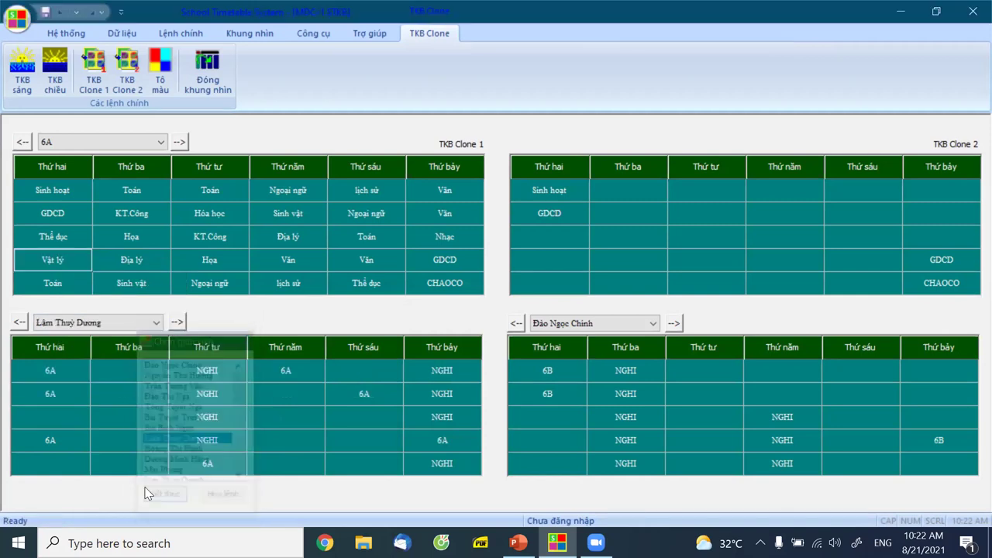
- Replace the teacher of 6A's Wednesday Hóa học period with the eleventh teacher in the teacher list
click(224, 220)
right_click(224, 220)
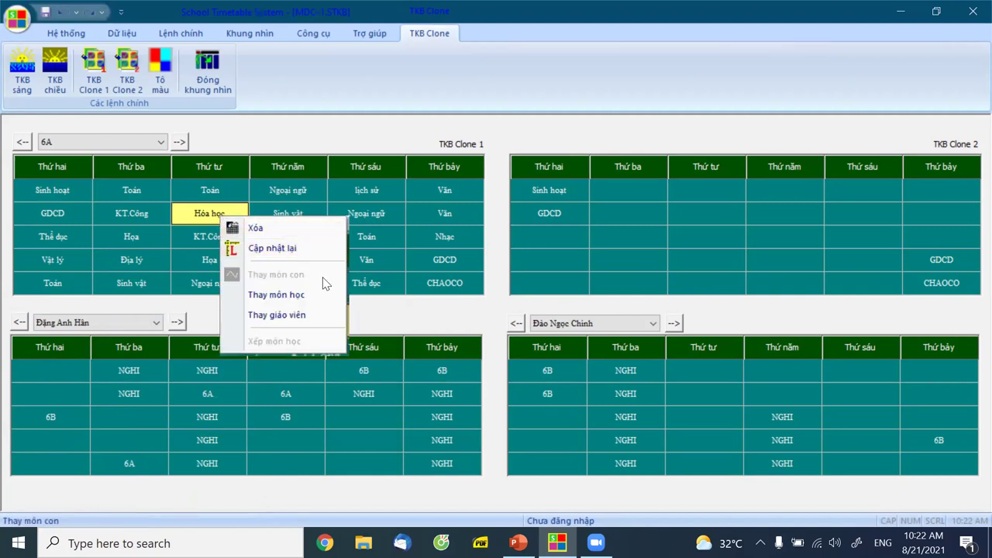
click(293, 316)
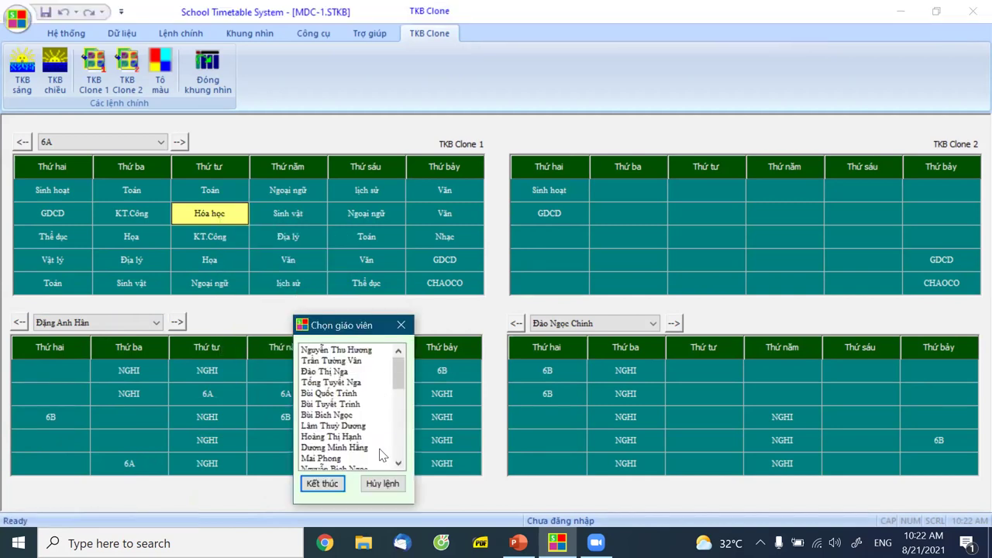
click(321, 458)
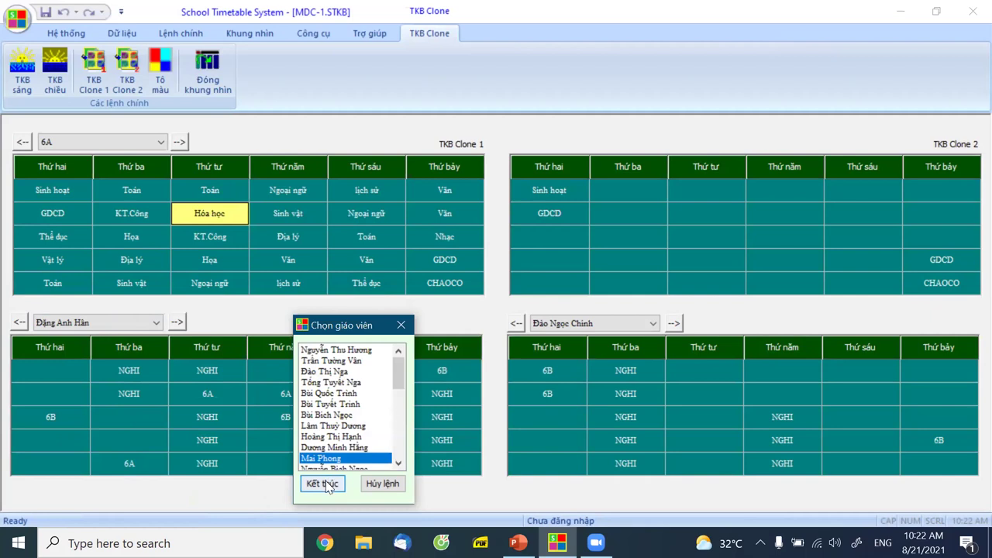
click(323, 483)
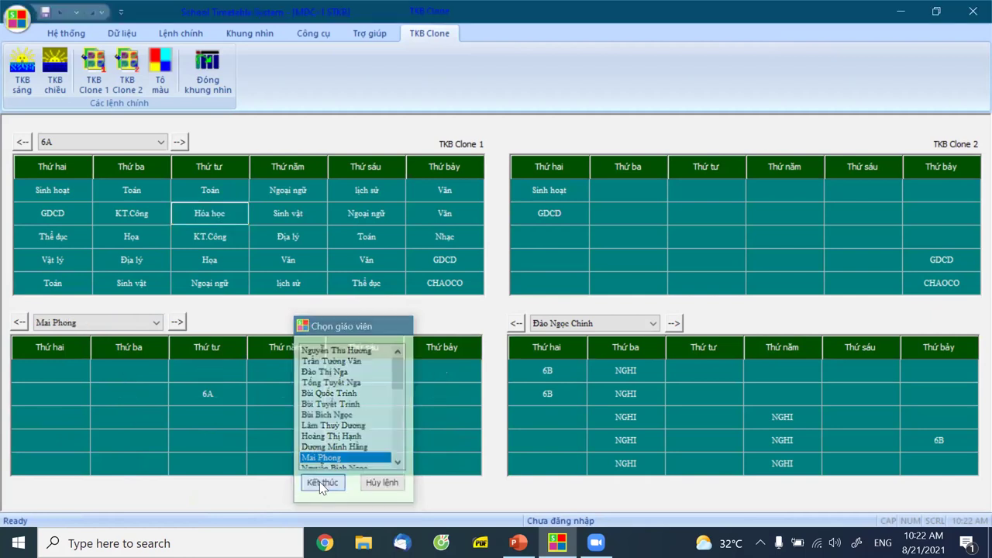
- Examine the weekly schedules of the teachers assigned to 6A's Hóa học and Vật lý periods
click(212, 394)
click(324, 379)
click(351, 373)
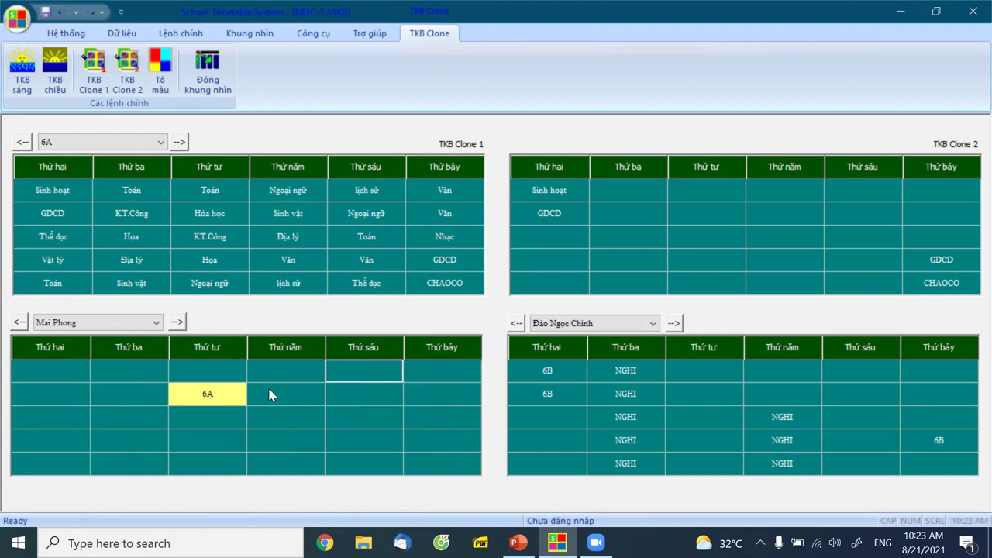
click(216, 397)
click(335, 417)
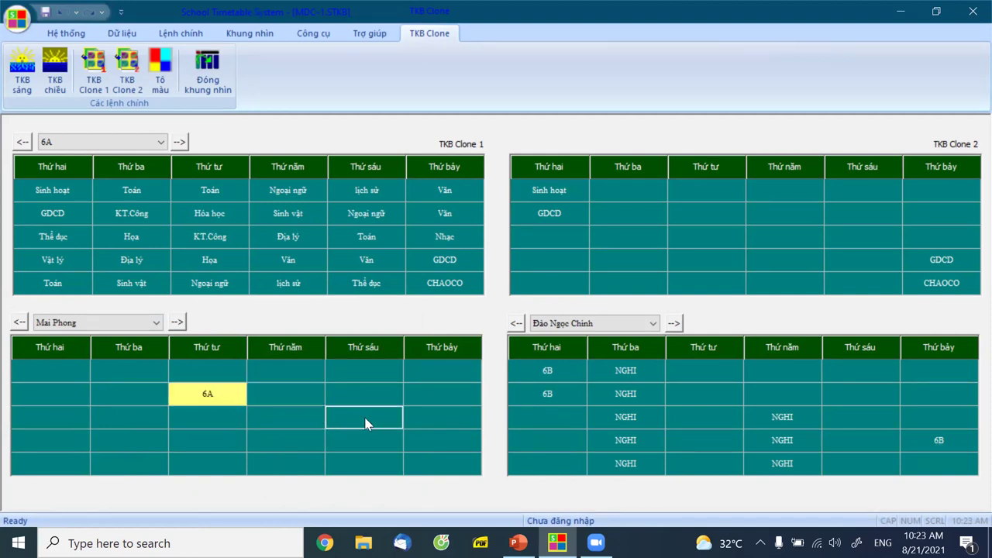
click(409, 401)
click(205, 397)
click(204, 369)
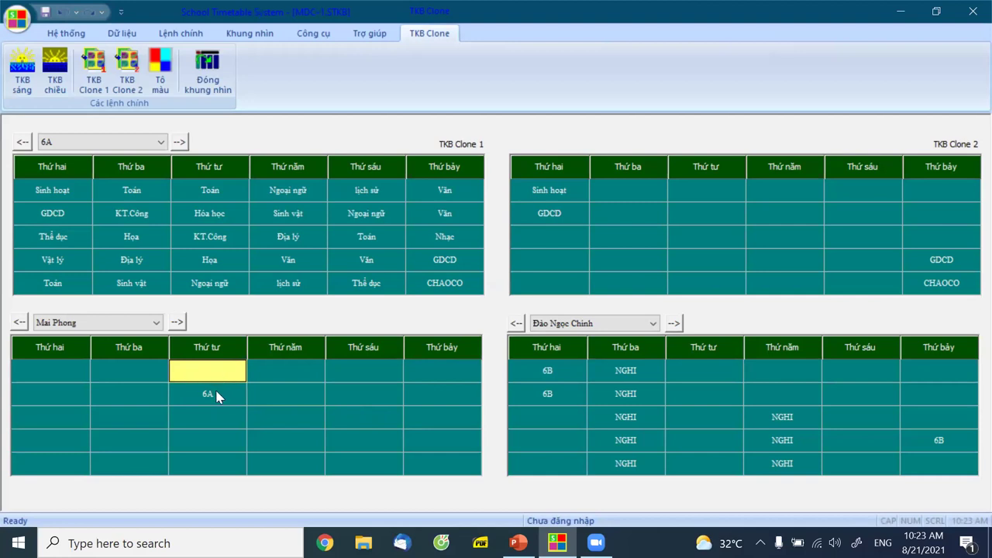
click(220, 396)
click(68, 264)
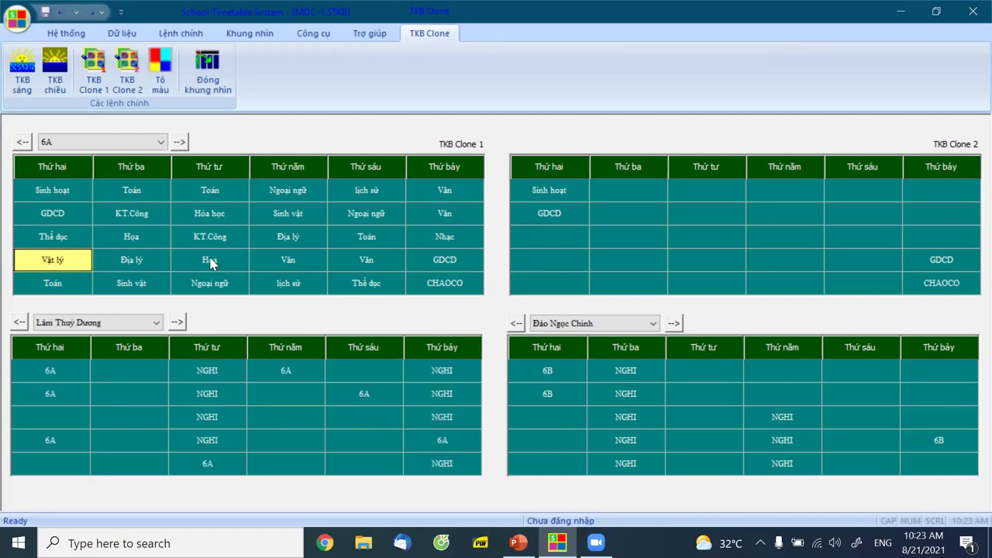
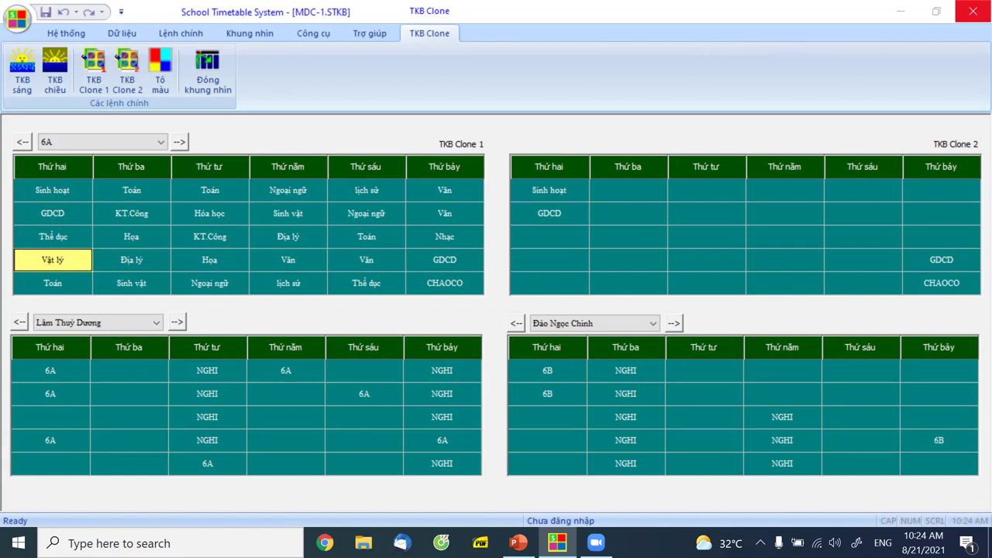
- Close the clone view and export the timetable data to the Excel file MDC-1.xls, including Dữ liệu Clone 1
click(205, 87)
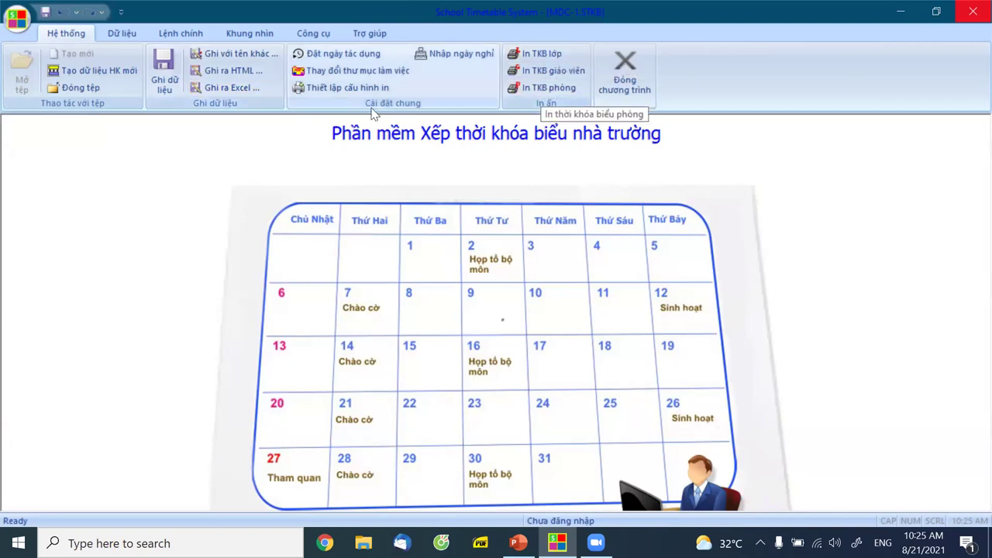
click(241, 88)
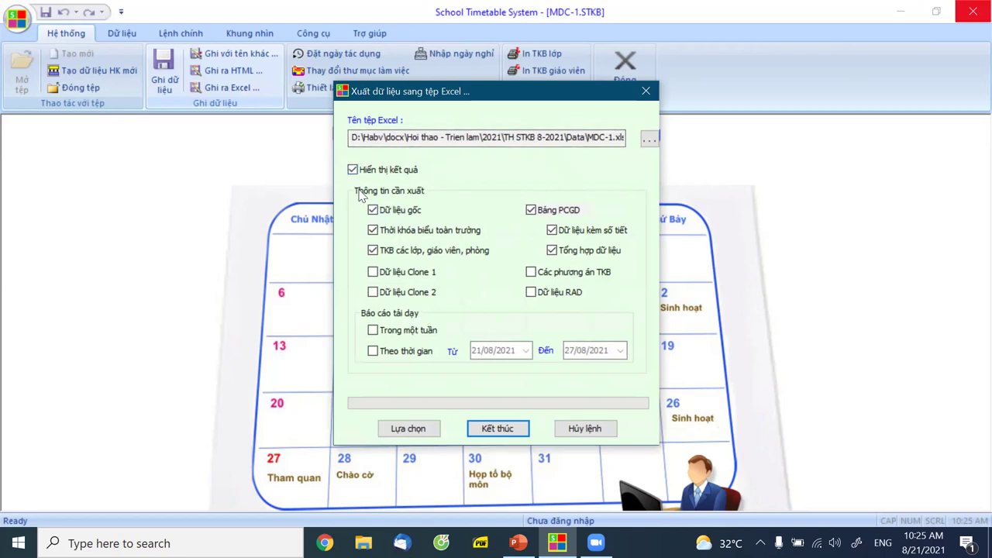
click(372, 272)
click(490, 431)
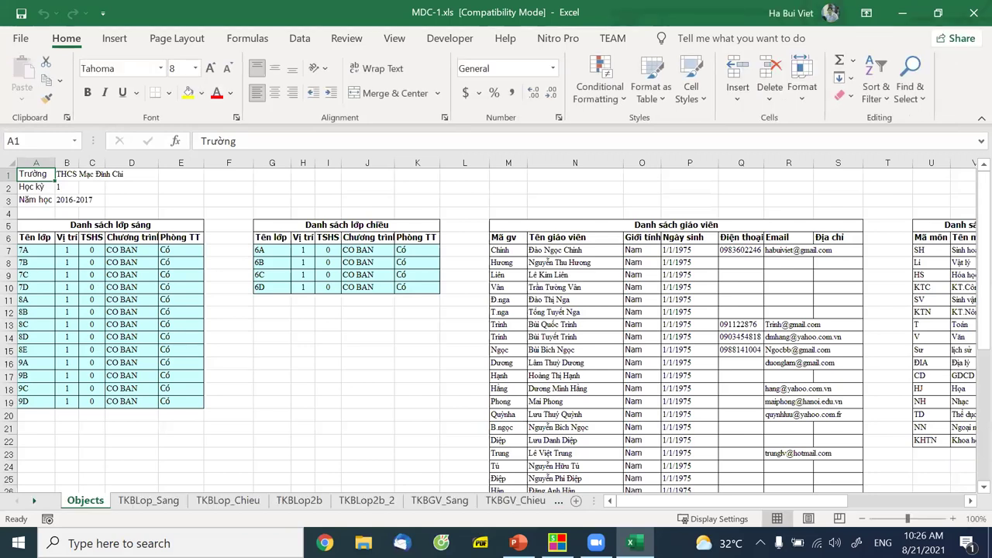
- Examine the morning class timetable on the TKBLop_Sang sheet, including its subject and teacher code cells for Thứ 3
click(138, 501)
scroll(293, 354, down, 3)
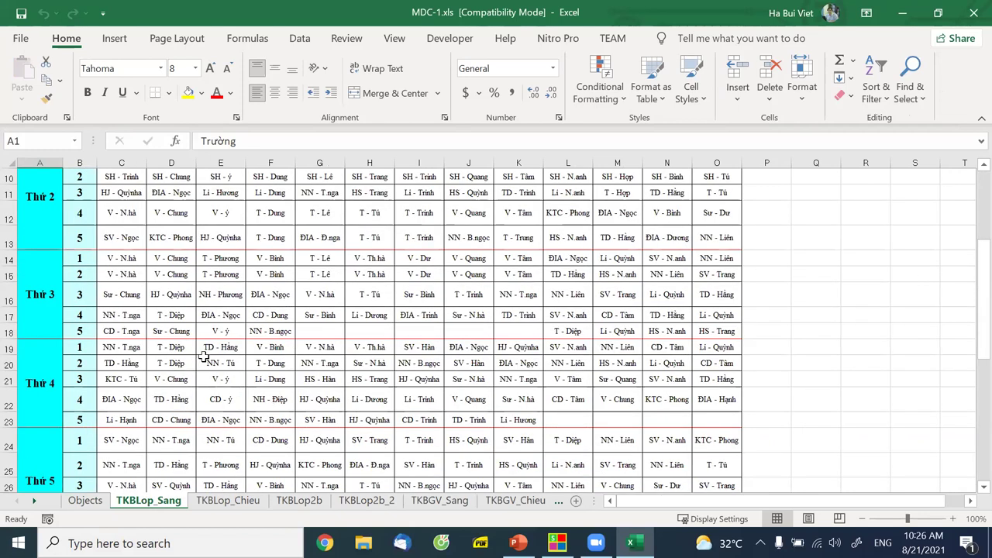
click(212, 315)
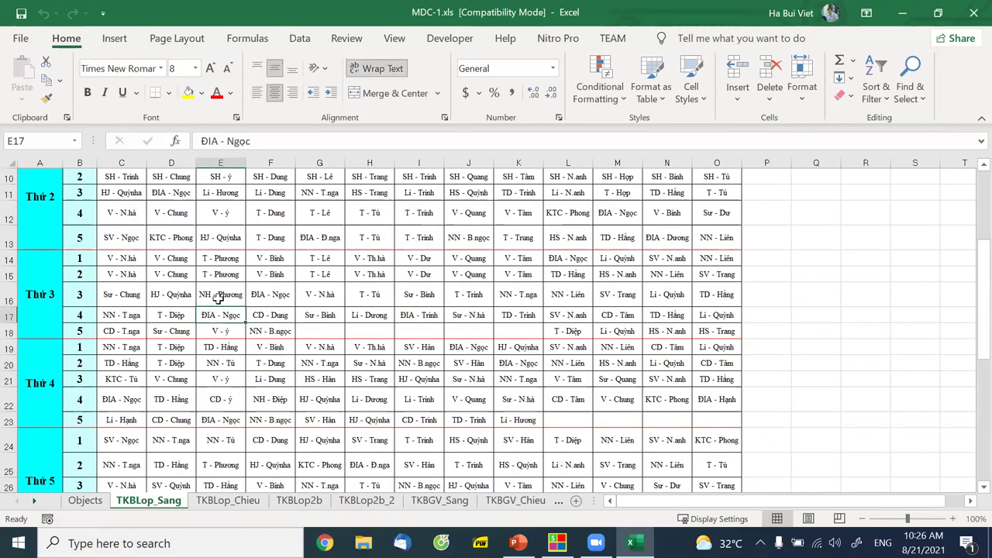
click(221, 295)
click(270, 296)
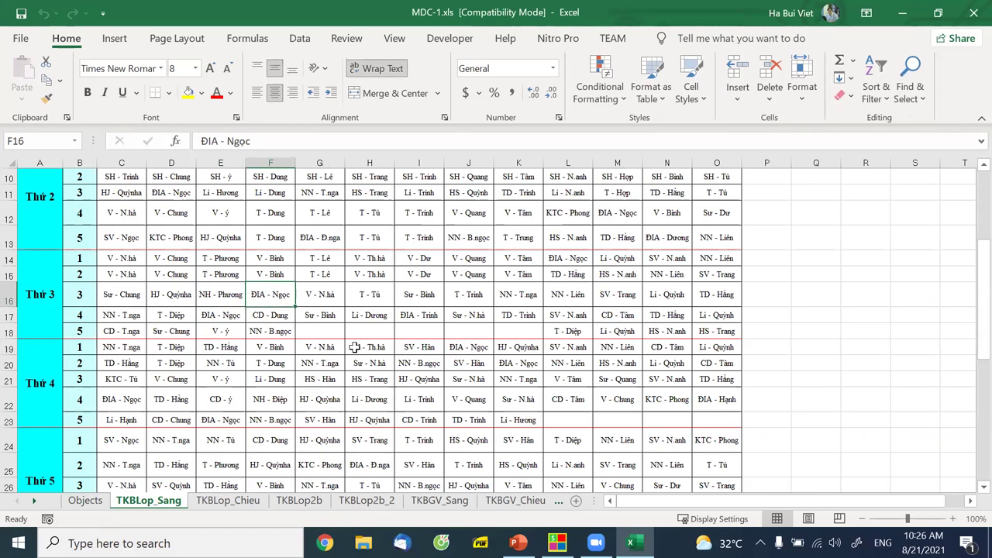
- Switch to School Timetable System and show the In ấn settings in the program options
mouse_move(557, 542)
click(589, 521)
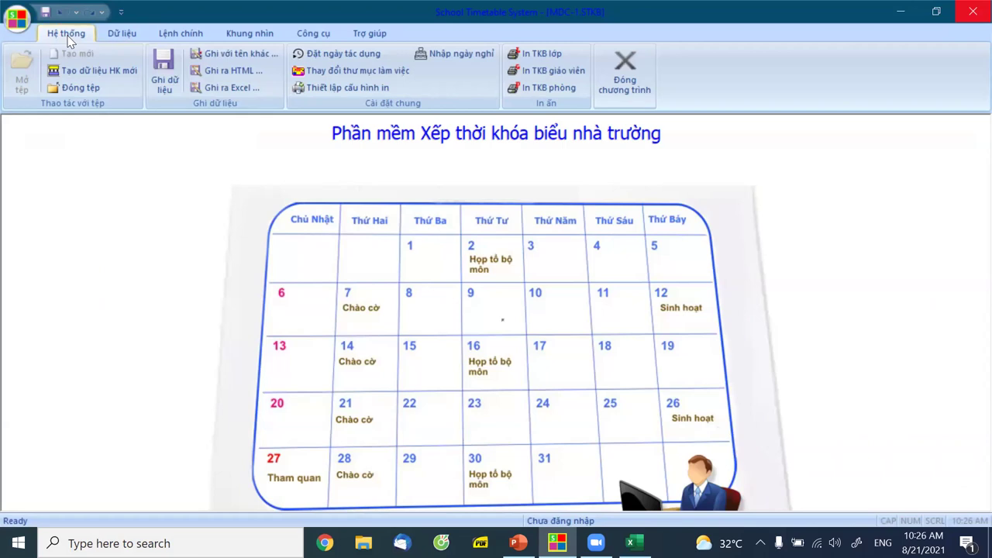
click(170, 32)
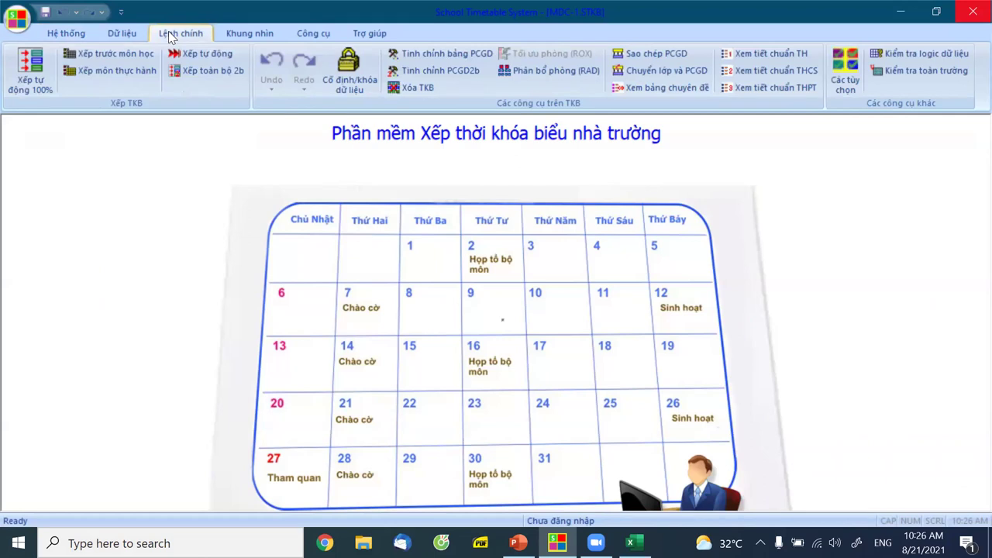
click(847, 82)
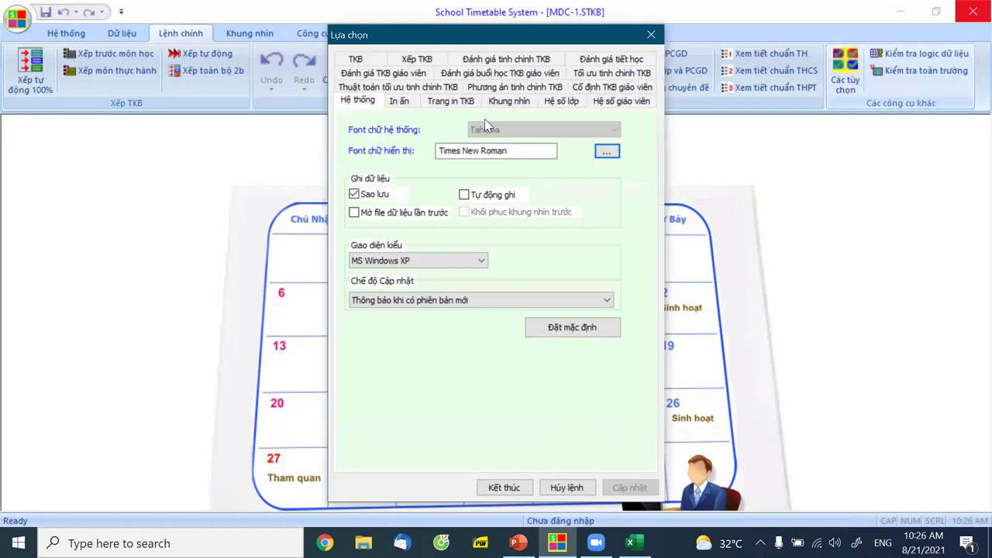
click(450, 102)
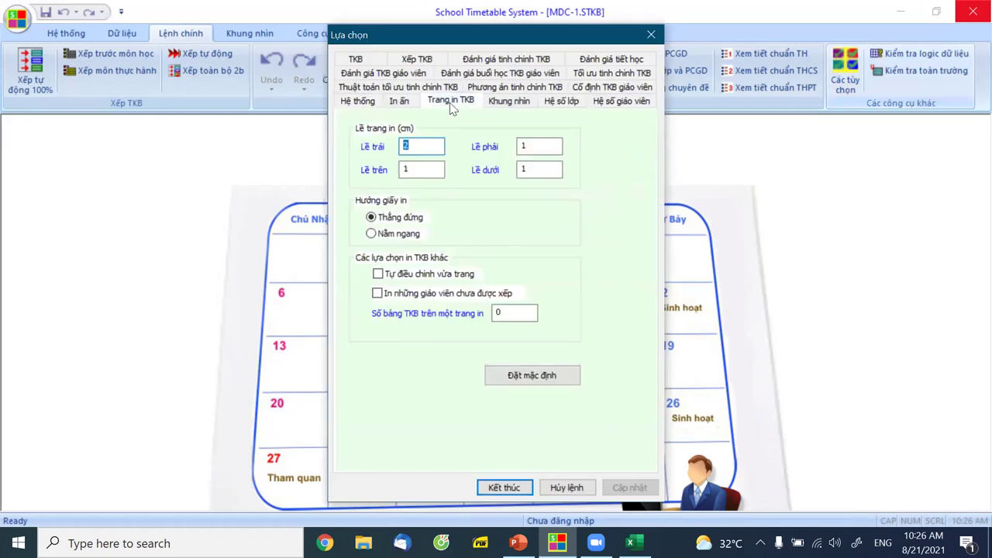
click(403, 104)
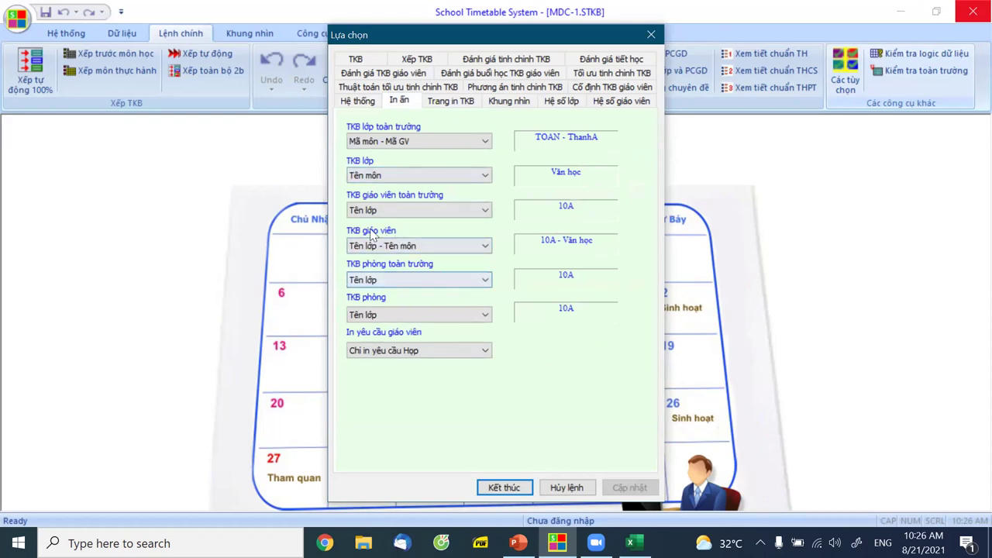
- Review the display formats offered for TKB lớp toàn trường, TKB lớp and TKB giáo viên toàn trường, keeping the current choices
click(402, 141)
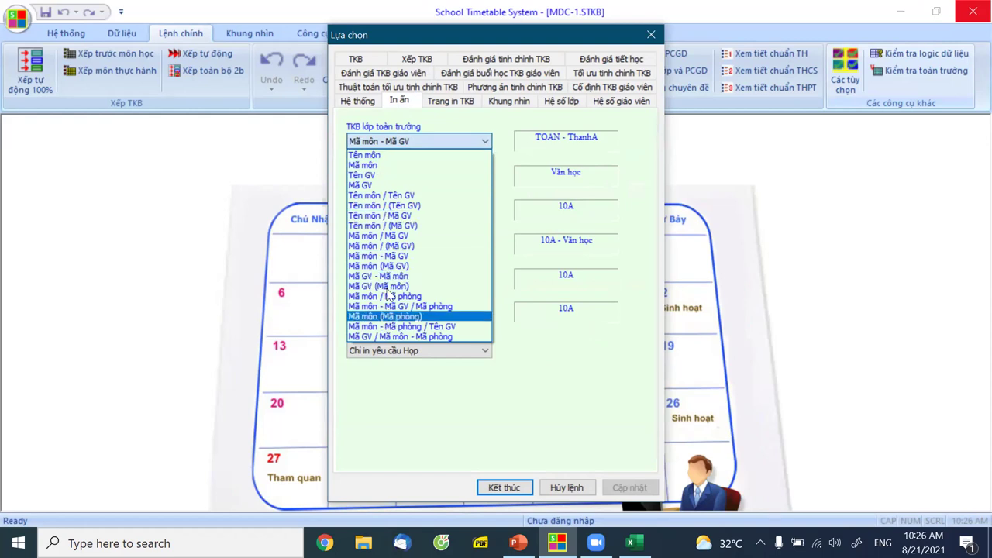
click(466, 361)
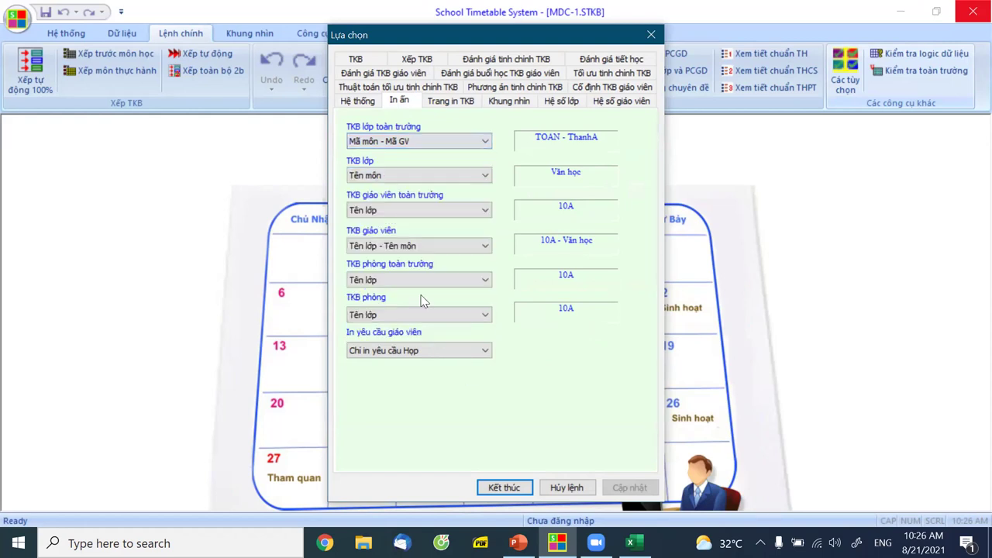
click(382, 176)
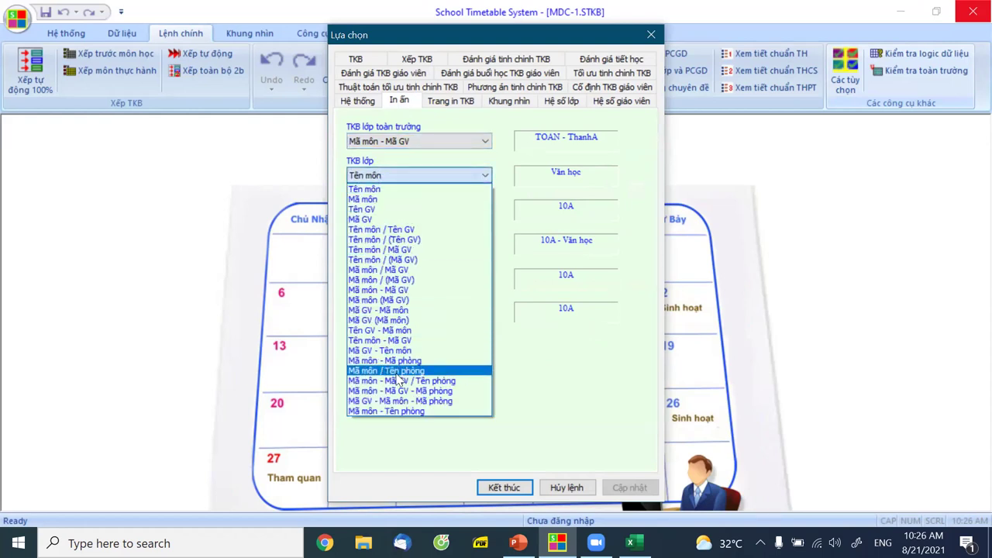
click(533, 322)
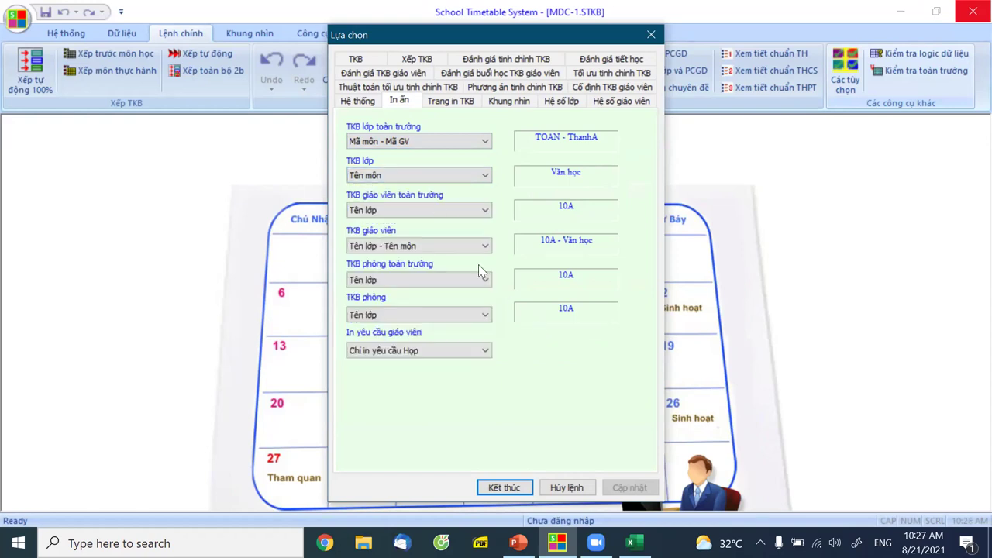
click(417, 207)
click(534, 360)
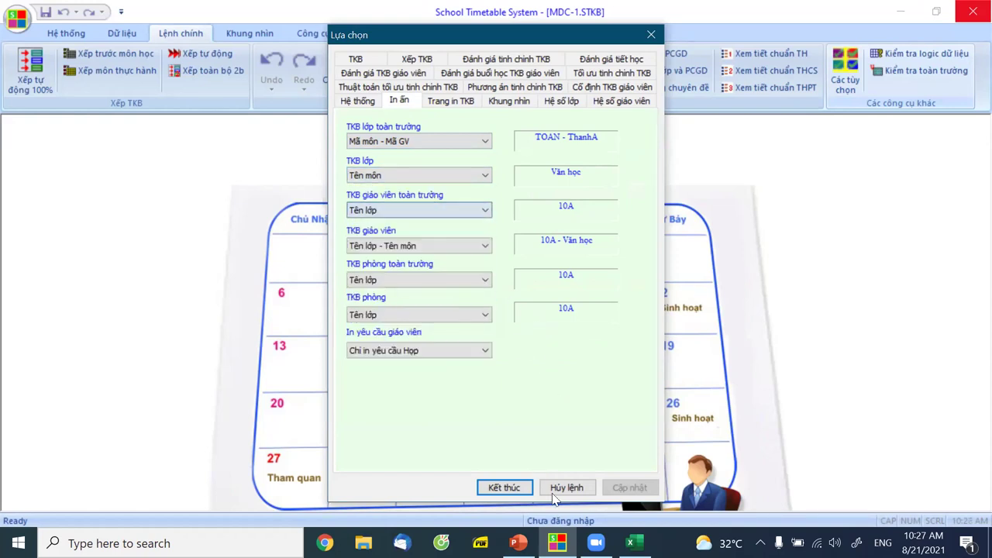
- Switch back to MDC-1.xls in Excel and view the TKBLop_Chieu and TKBLop2b_2 class timetables
click(630, 543)
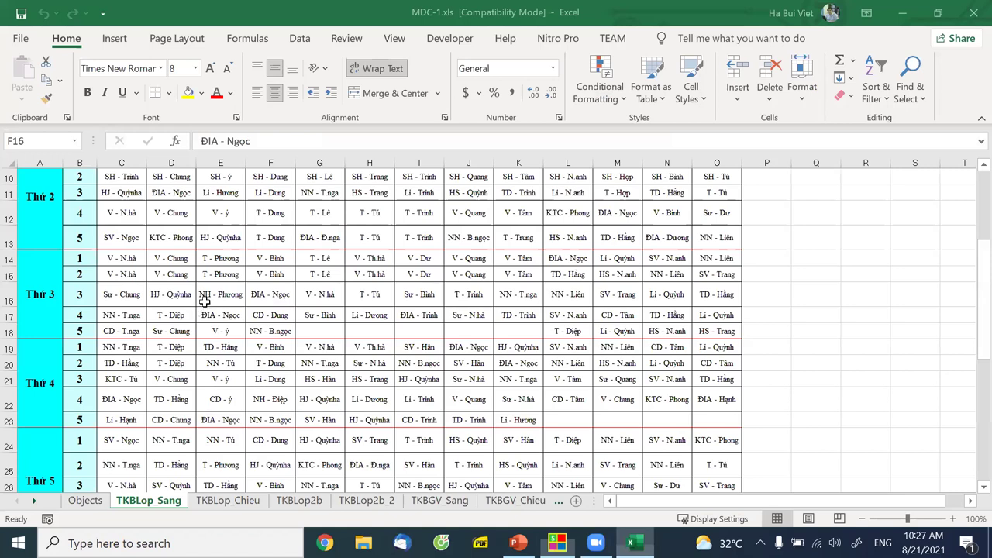
click(229, 507)
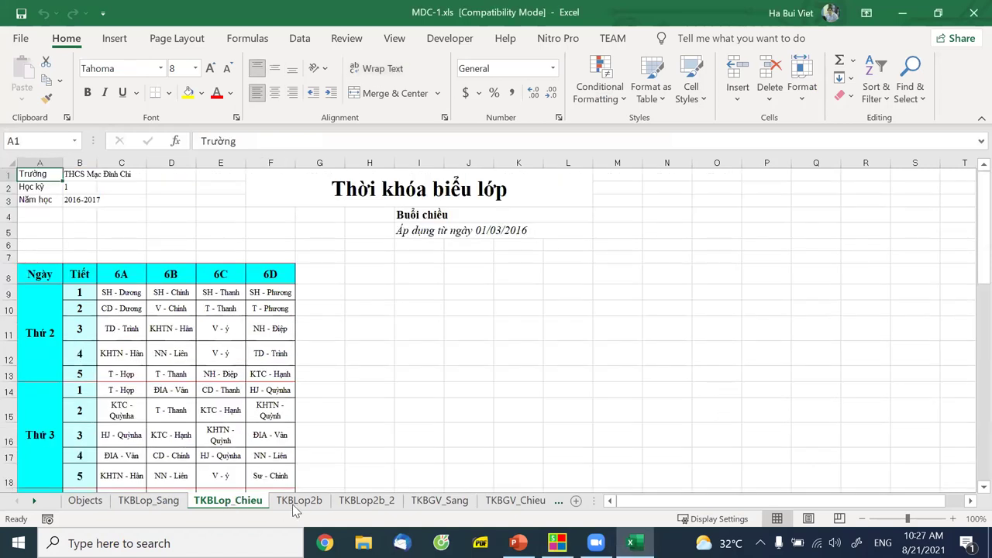
click(358, 503)
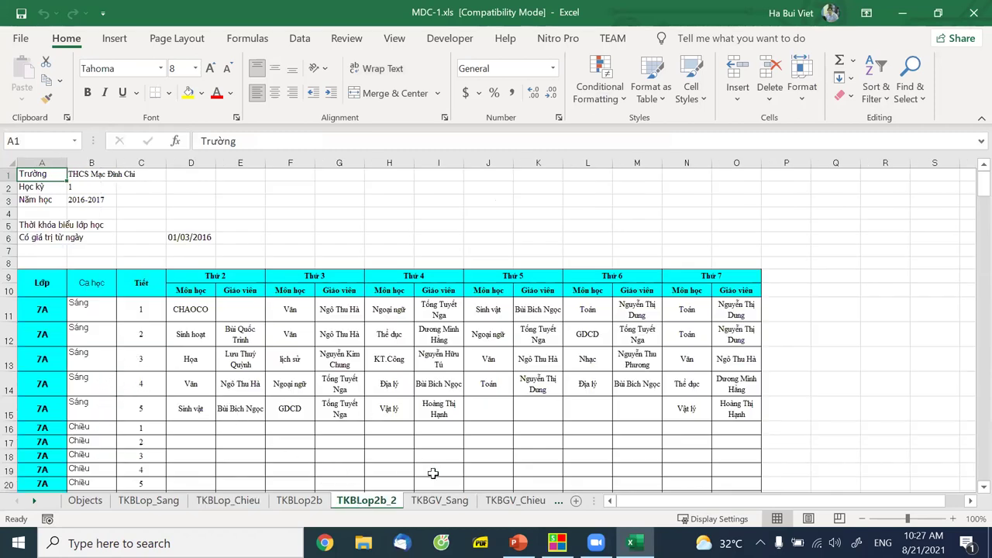
- Examine the morning and afternoon teacher timetables on the TKBGV_Sang and TKBGV_Chieu sheets
click(36, 501)
click(36, 500)
click(35, 500)
click(229, 500)
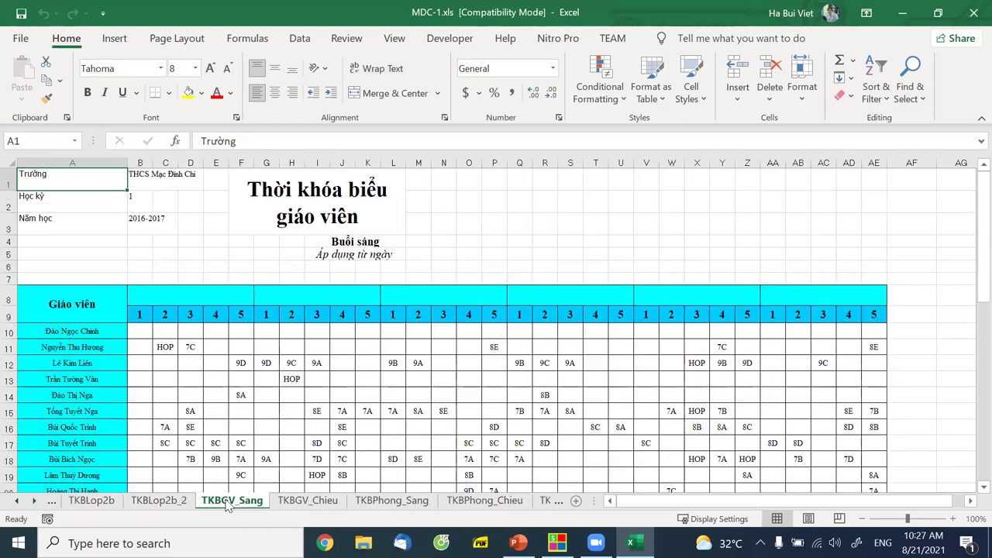
scroll(225, 435, down, 4)
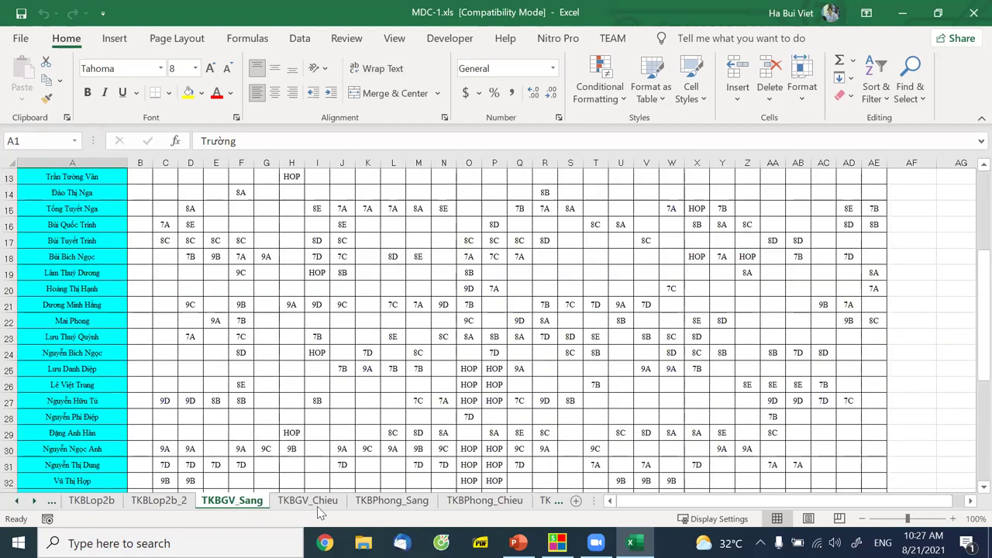
click(310, 500)
scroll(308, 413, down, 5)
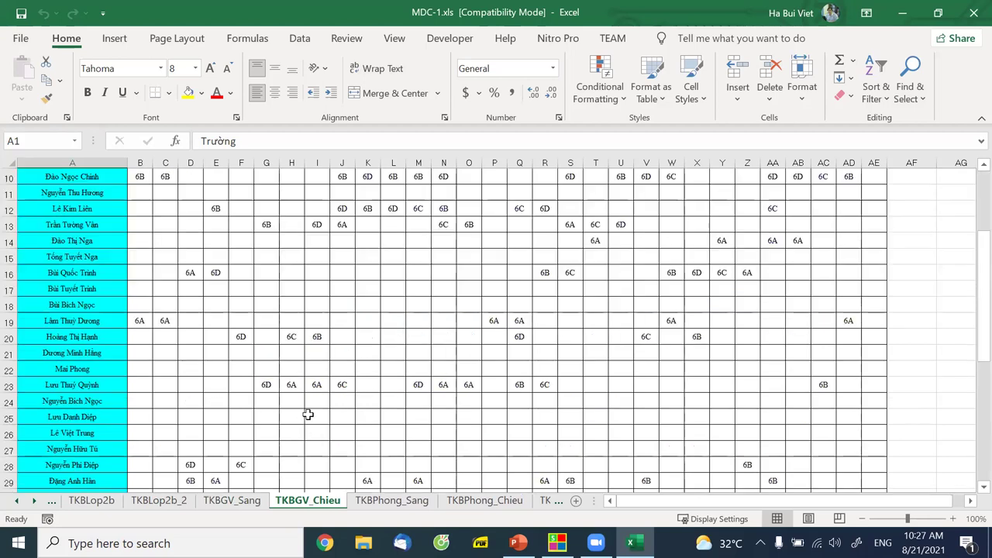
- View the room timetables on the TKBPhong_Sang and TKBPhong_Chieu sheets
click(391, 500)
click(465, 501)
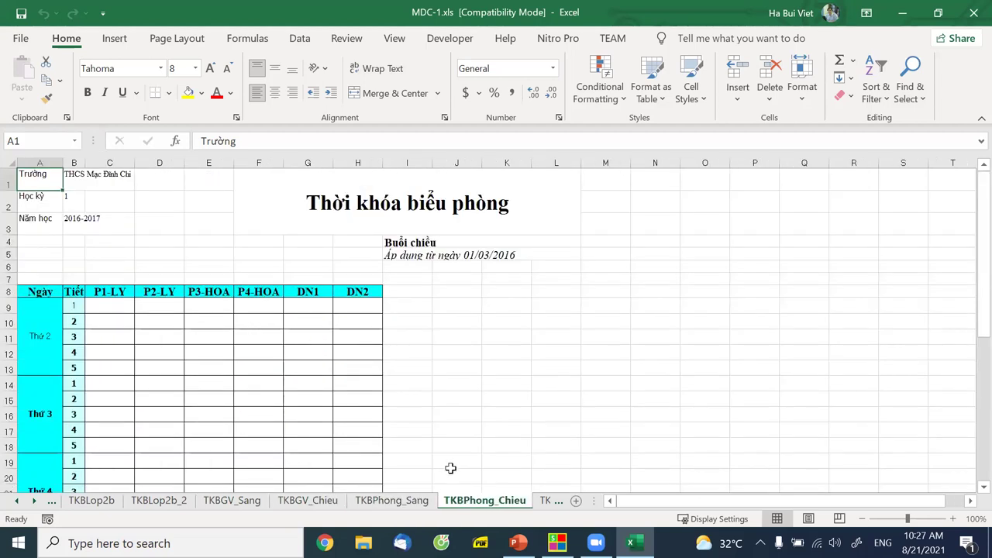
scroll(450, 453, down, 1)
scroll(450, 453, down, 3)
- Examine the combined morning and afternoon teacher timetable on the TKBGV_SC sheet
click(34, 501)
click(34, 501)
click(34, 500)
click(35, 501)
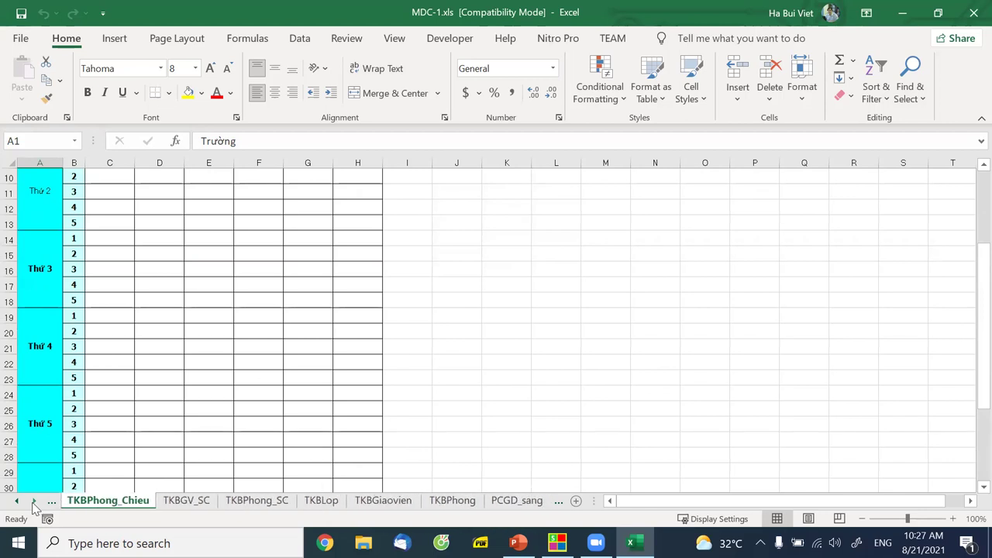
click(187, 501)
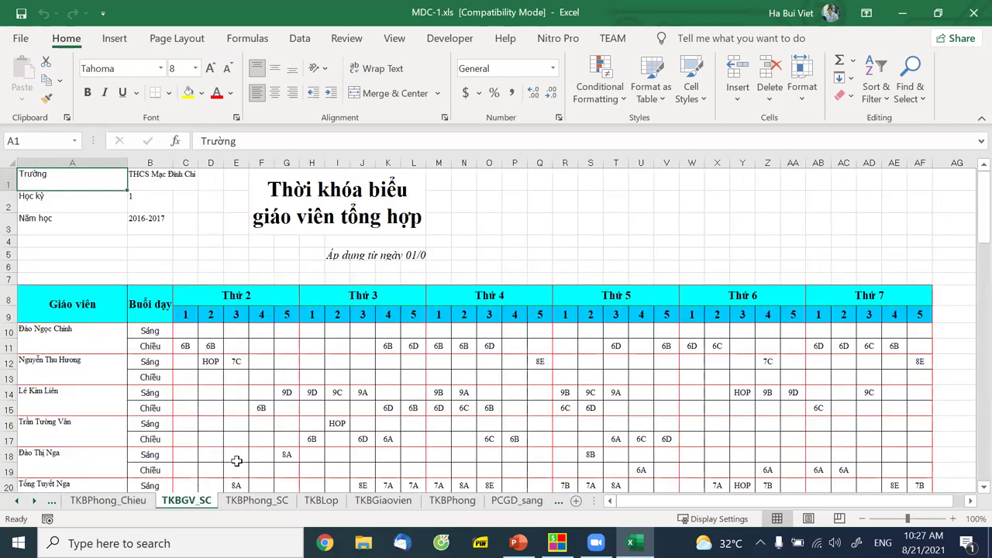
scroll(236, 461, down, 3)
- Look through the individual class timetables on TKBLop and the individual teacher timetables on TKBGiaovien
click(321, 500)
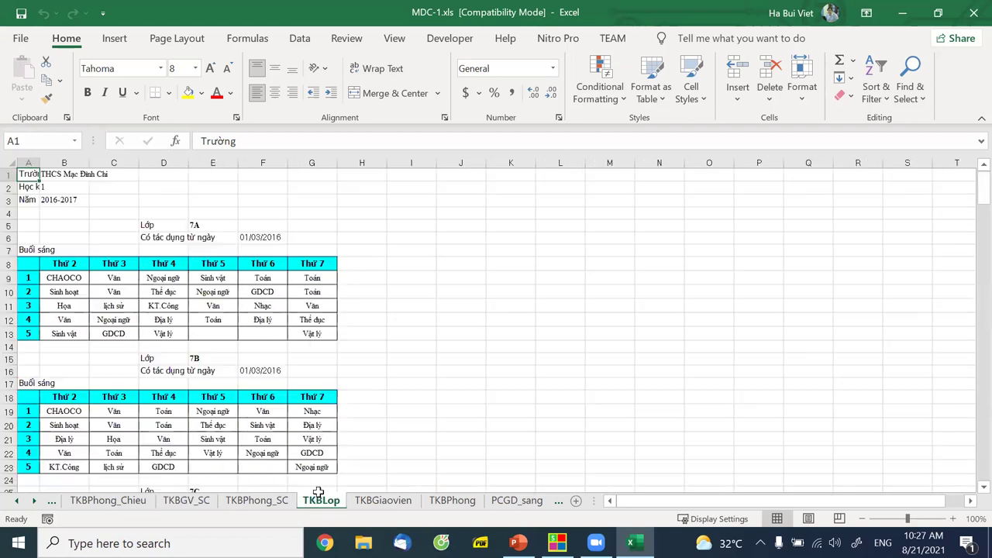
scroll(287, 325, down, 3)
scroll(299, 366, down, 2)
click(392, 502)
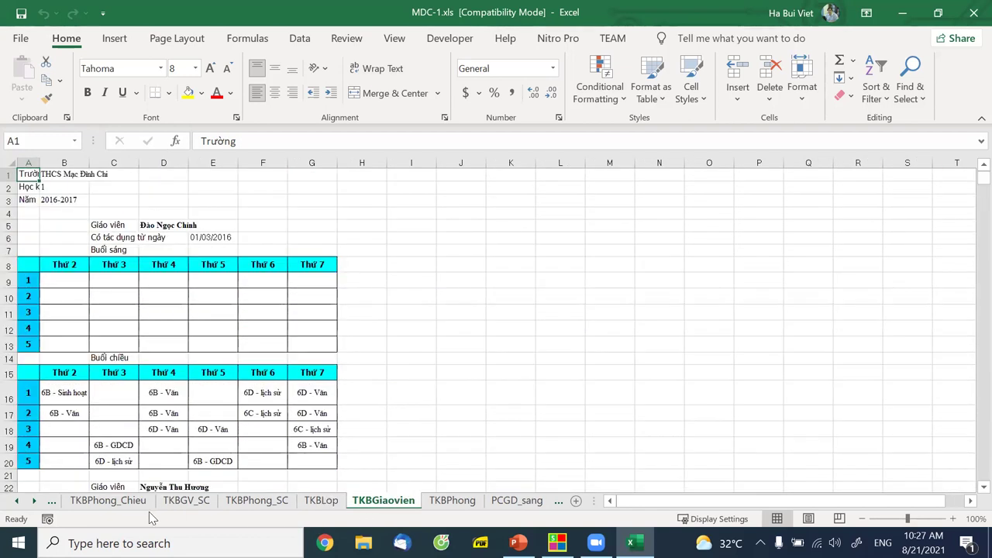
click(34, 500)
click(34, 501)
click(34, 501)
scroll(124, 328, down, 3)
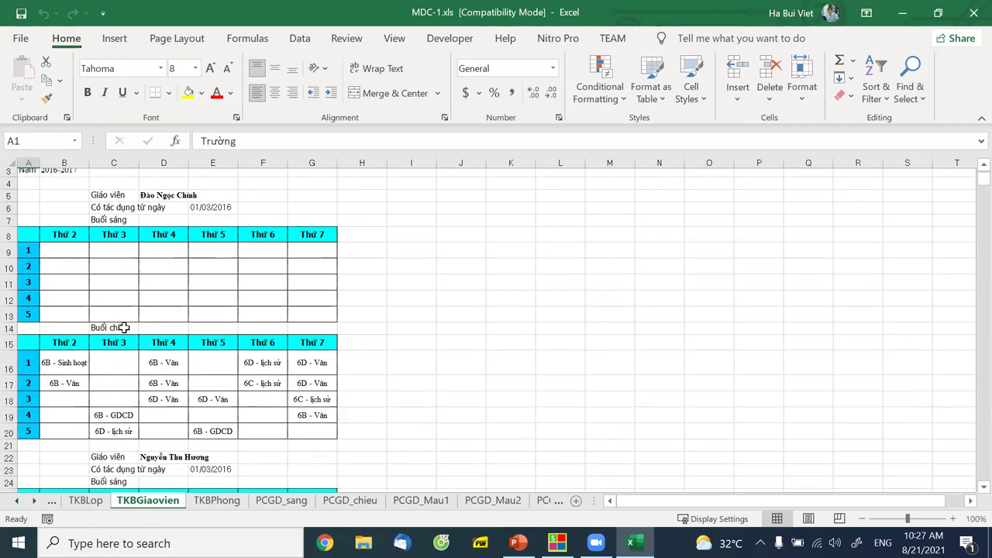
scroll(124, 329, down, 2)
scroll(321, 462, down, 2)
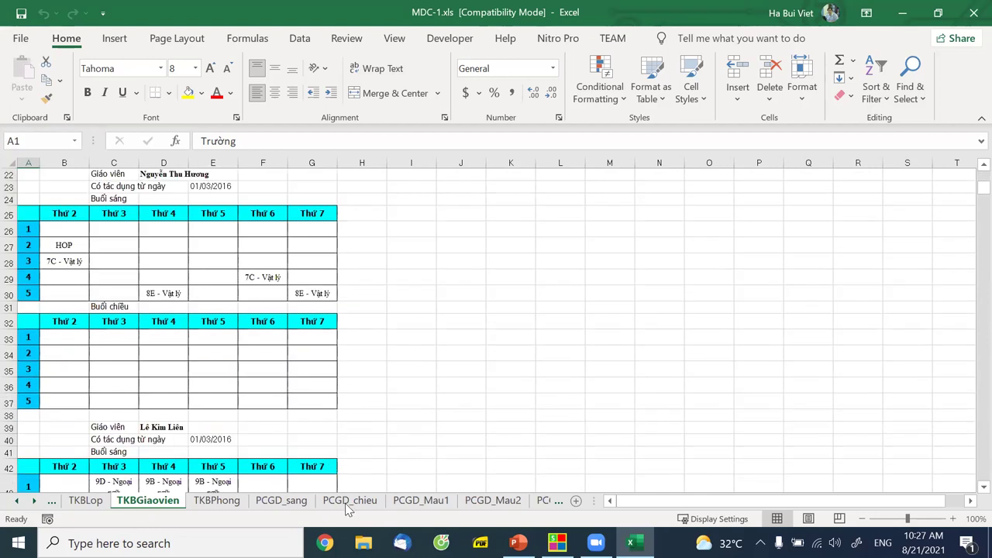
- Review the teaching assignment sheets PCGD_sang, PCGD_chieu, PCGD_Mau1, PCGD_Mau2 and PCGD_Mau3
click(277, 502)
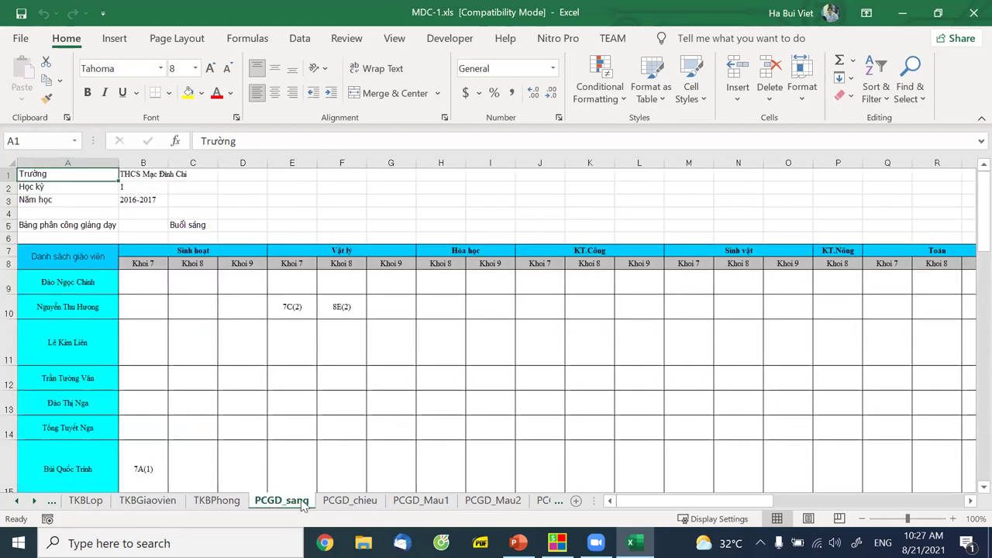
click(334, 503)
click(411, 503)
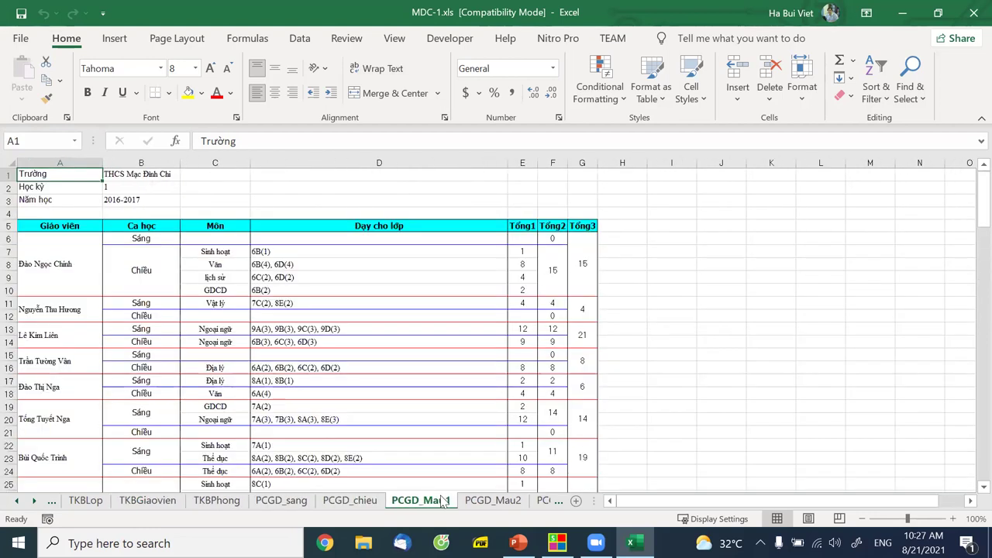
click(475, 504)
scroll(386, 394, down, 2)
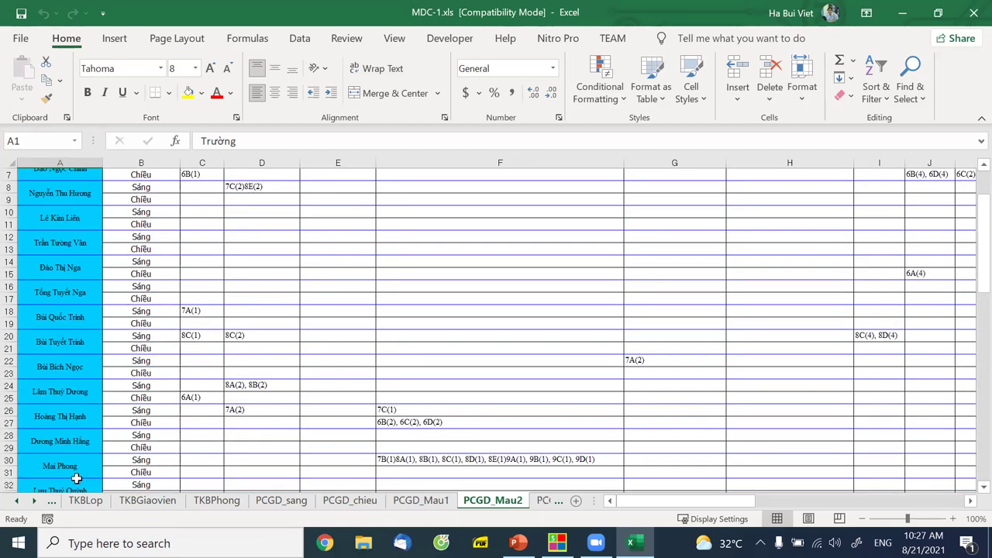
click(37, 500)
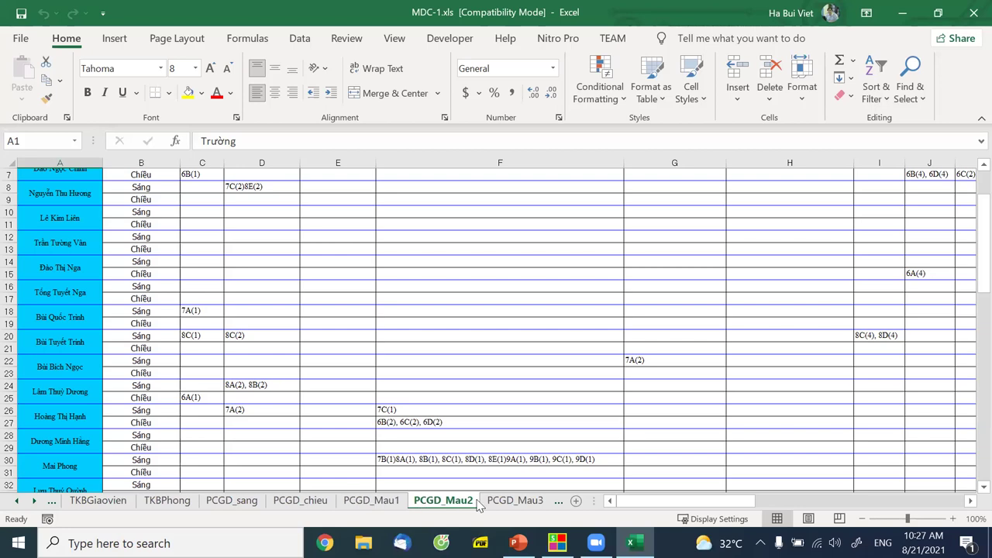
click(511, 501)
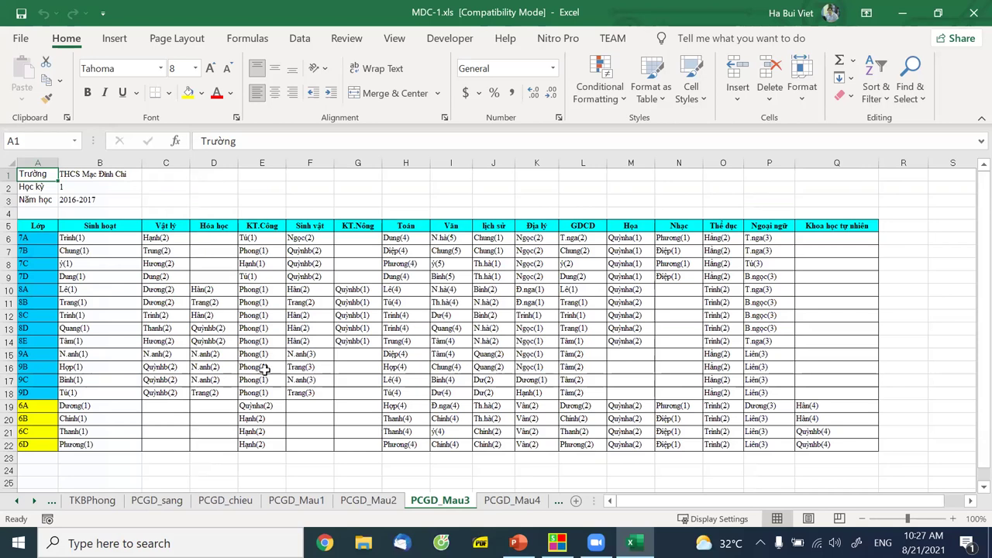
- Find the Clone 1 sheets in the workbook and check the exported teacher and room timetables
click(31, 502)
click(32, 501)
click(32, 501)
click(32, 502)
click(32, 501)
click(31, 501)
click(32, 501)
click(31, 501)
click(236, 502)
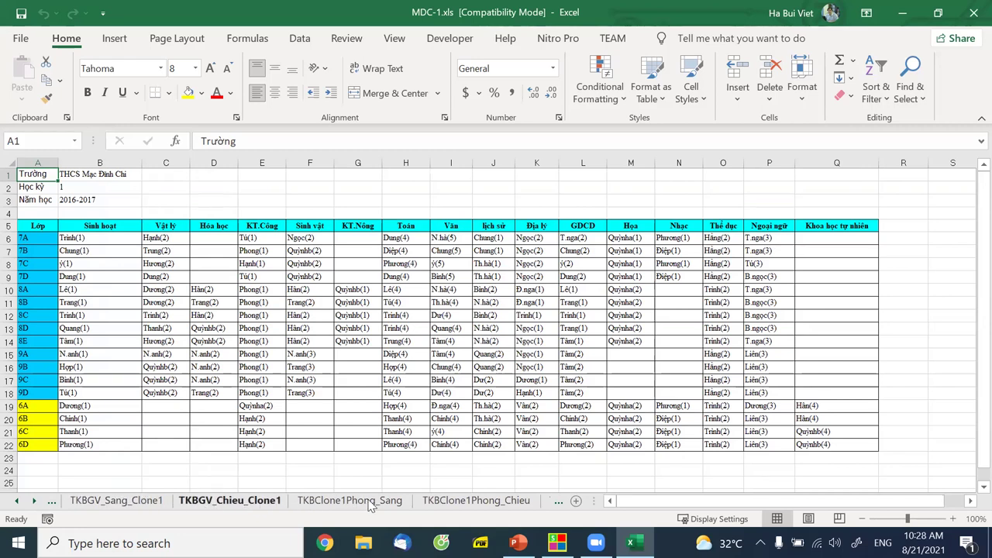
click(124, 502)
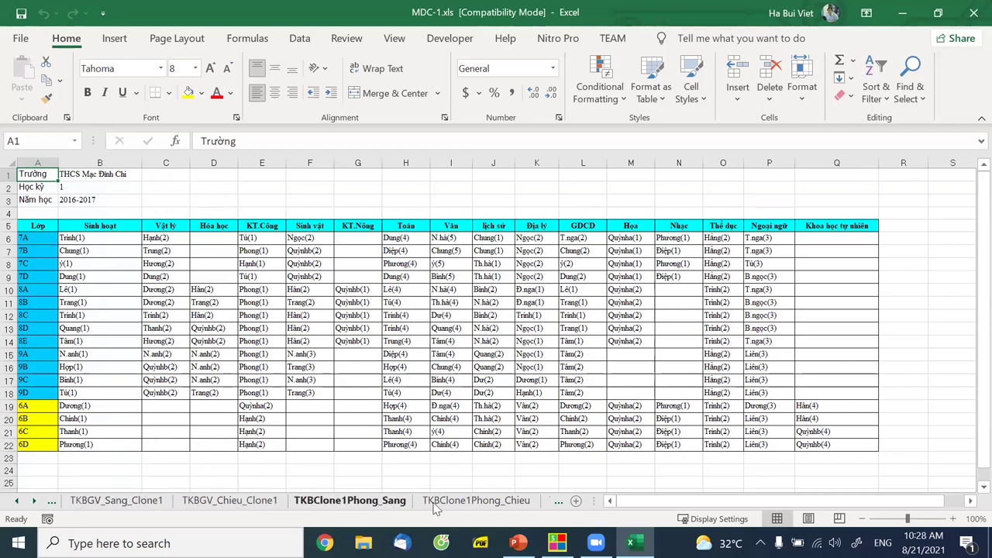
- Browse the remaining Clone 1 sheets at the end of the workbook, up to TKBPhong_Clone1
click(34, 502)
click(35, 503)
click(34, 502)
click(34, 502)
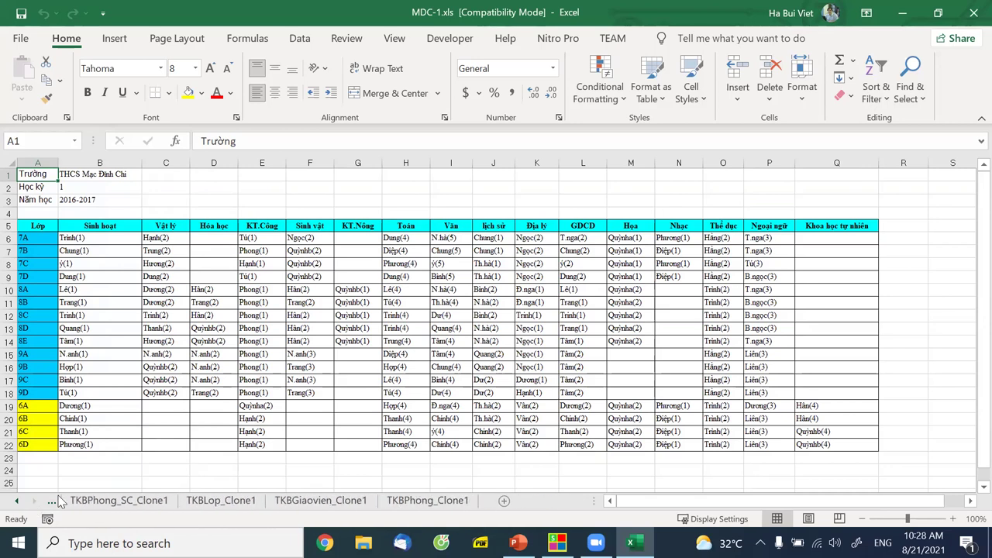
click(310, 353)
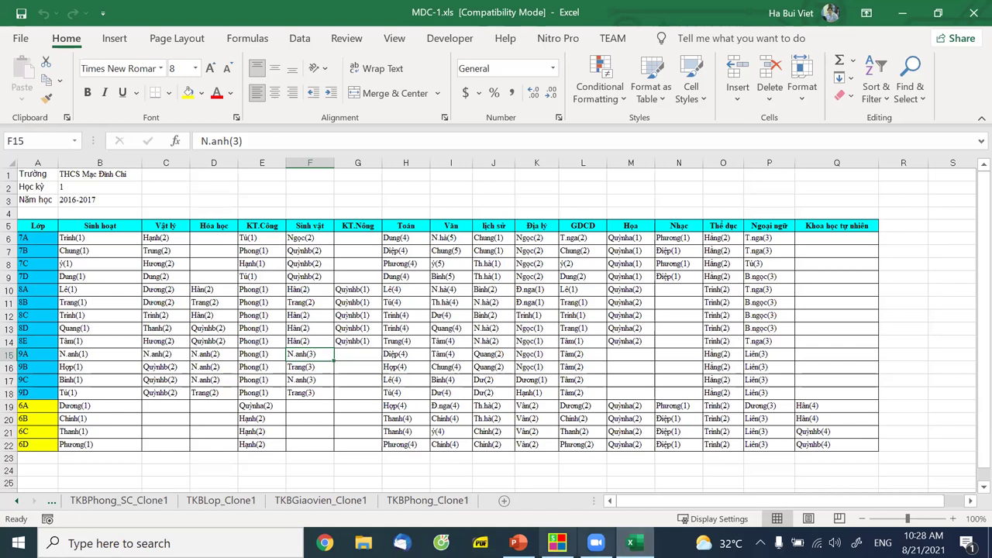
- Switch to School Timetable System and close its Lựa chọn options dialog
mouse_move(557, 542)
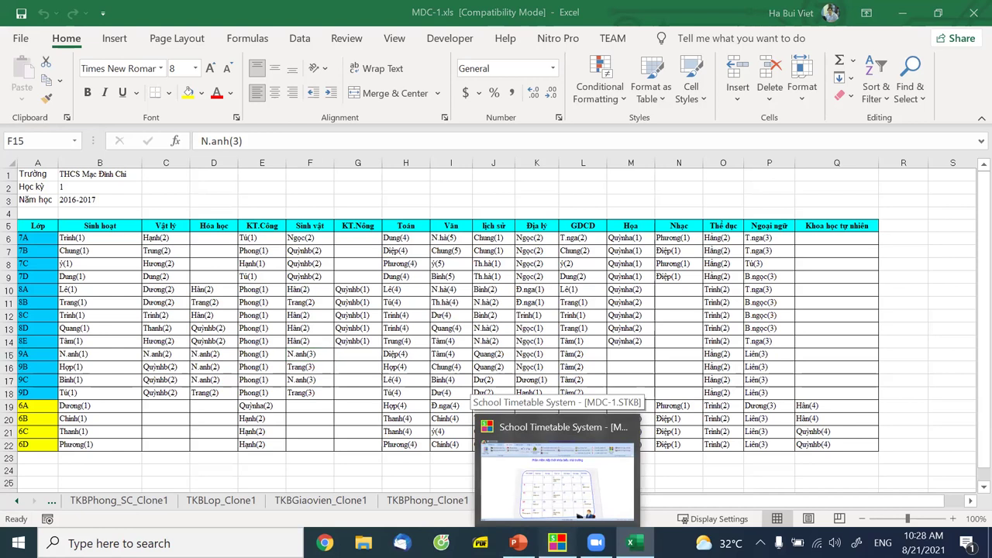
click(558, 427)
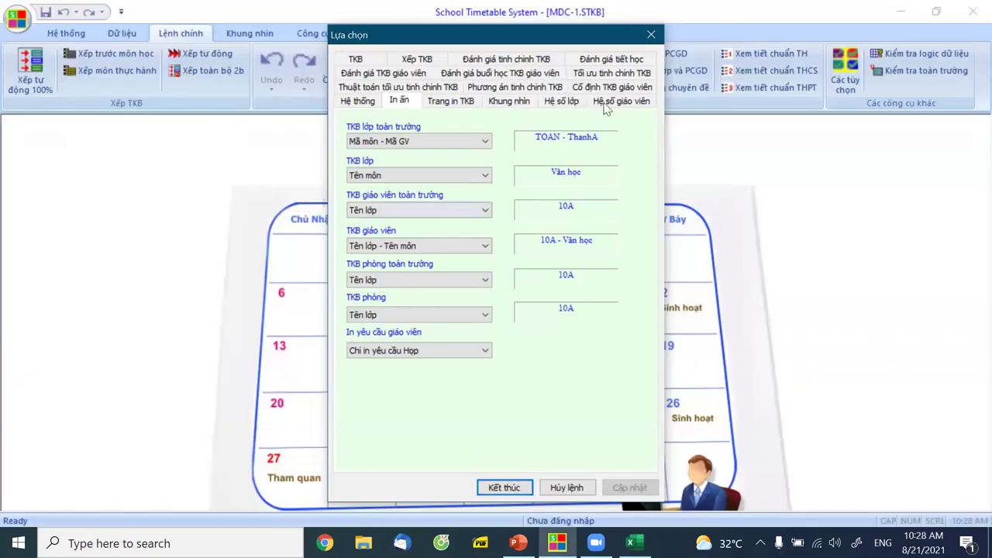
click(651, 34)
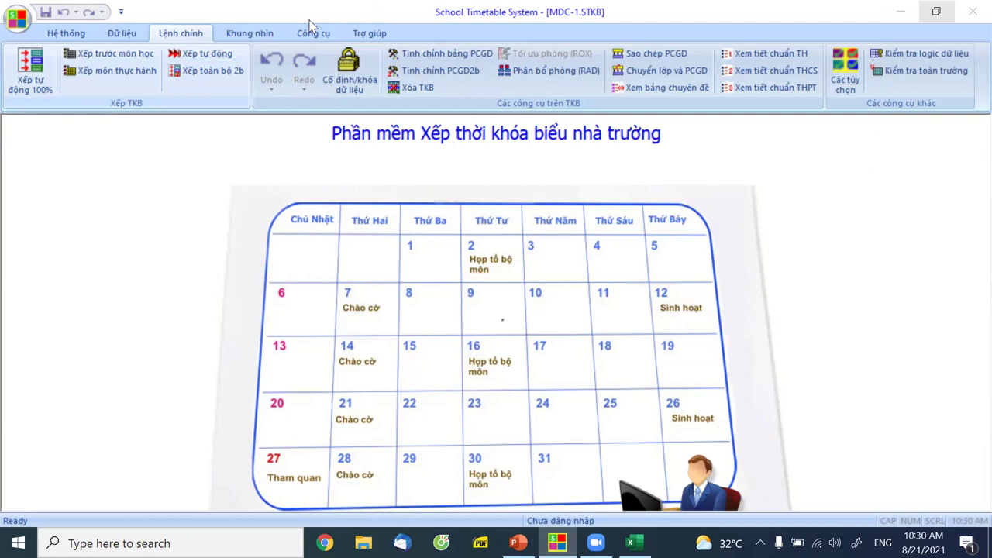
- Examine the morning timetable in the ShowAll view, including the available drag-adjustment methods and class 7A's Monday Sinh hoạt period
click(250, 33)
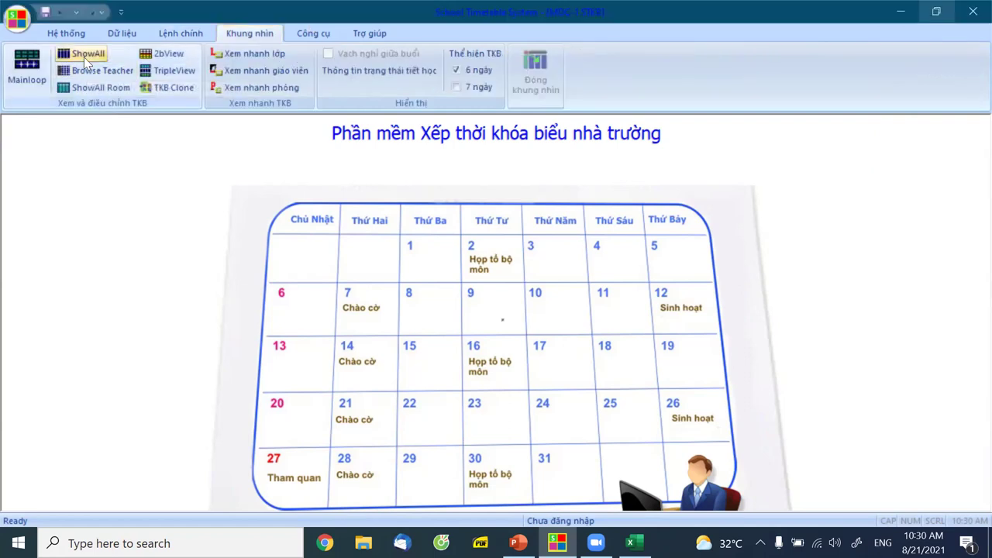
click(83, 58)
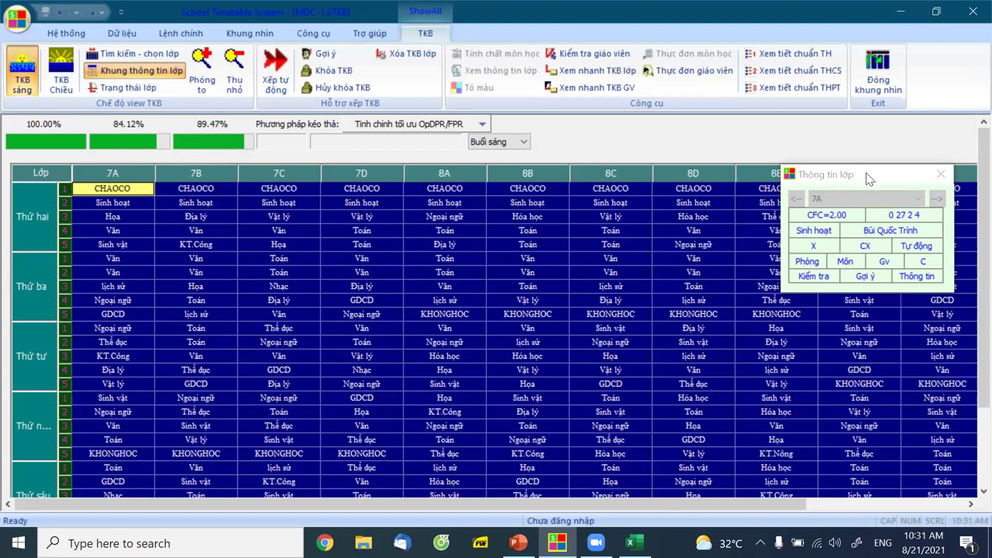
drag(868, 174, 891, 233)
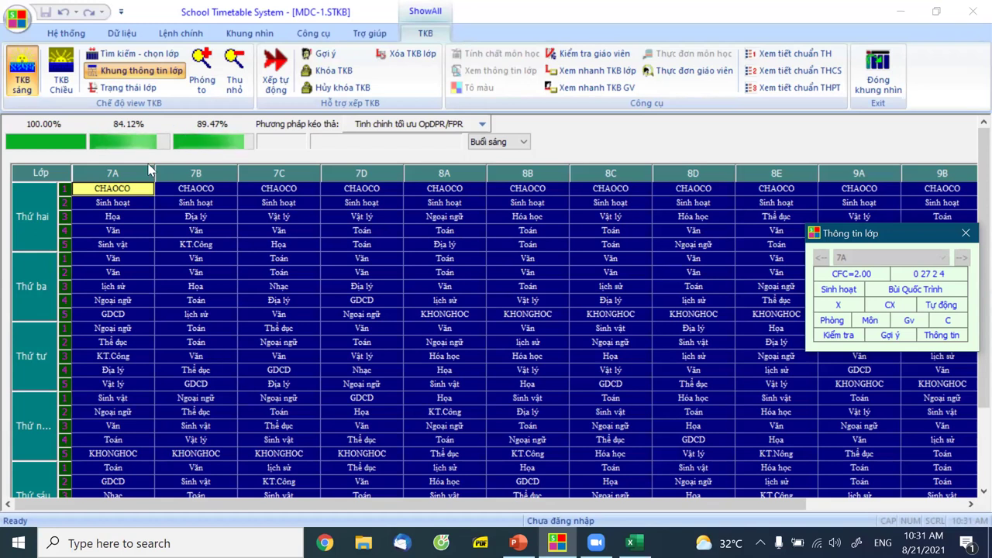
click(482, 124)
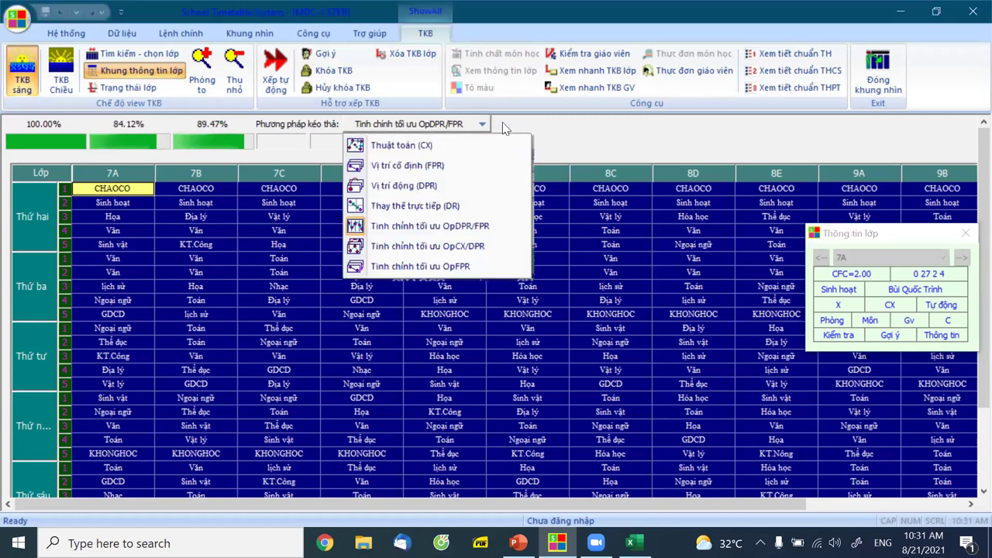
click(586, 135)
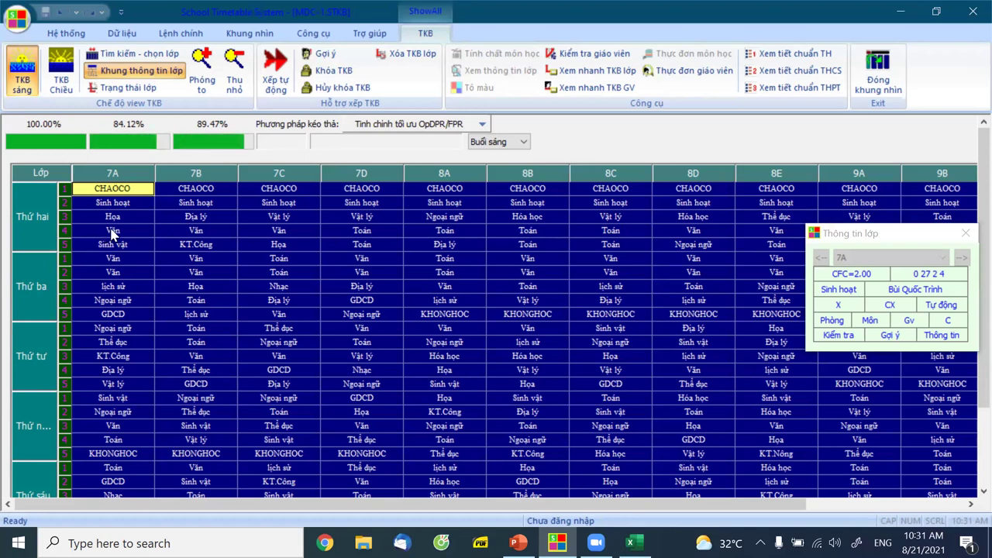
click(120, 204)
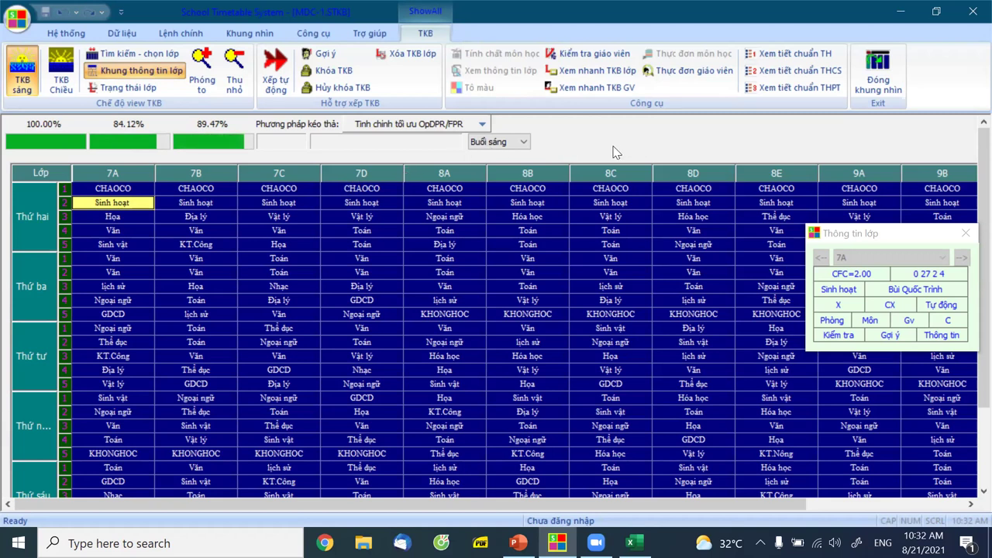
click(879, 89)
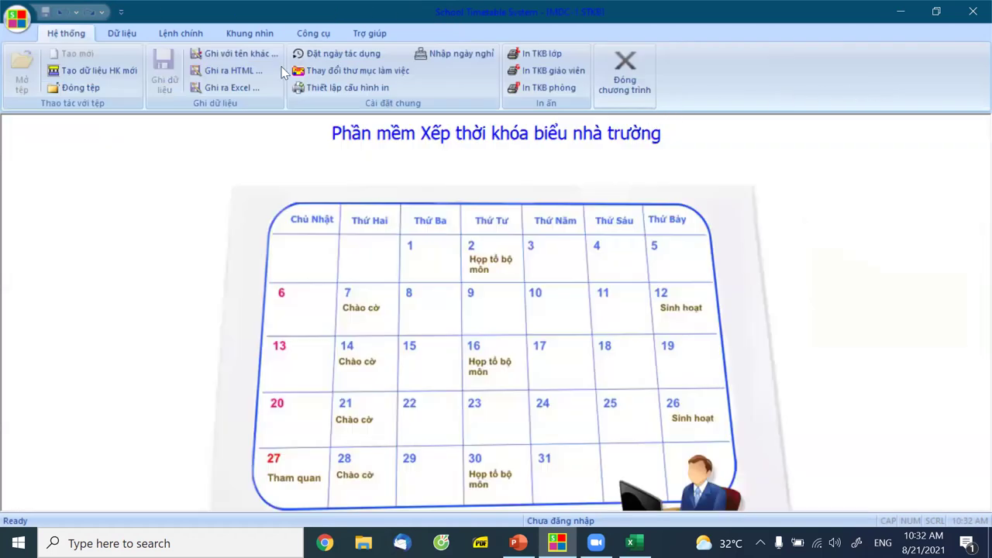
- Delete the entire arranged timetable for Cả ngày, including the Không học periods
click(180, 34)
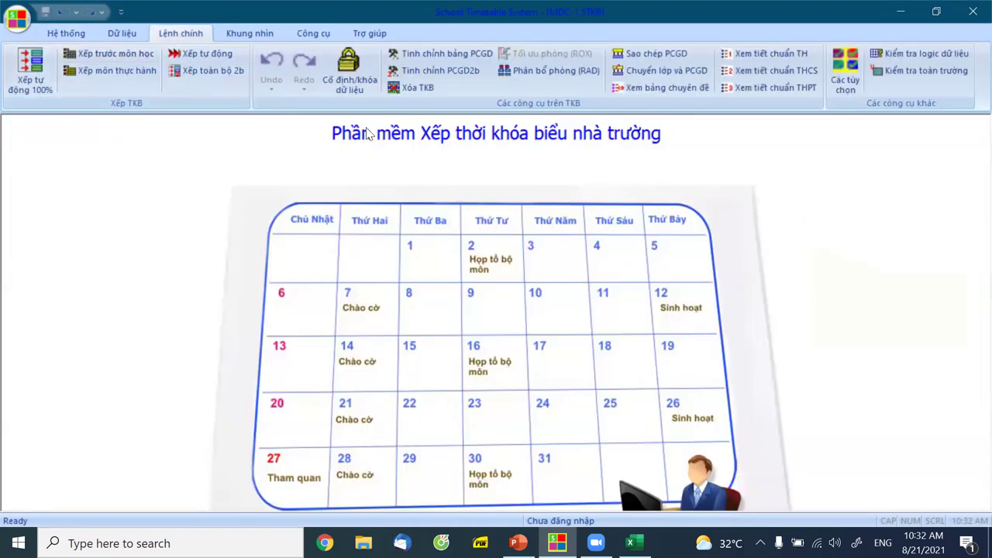
click(414, 87)
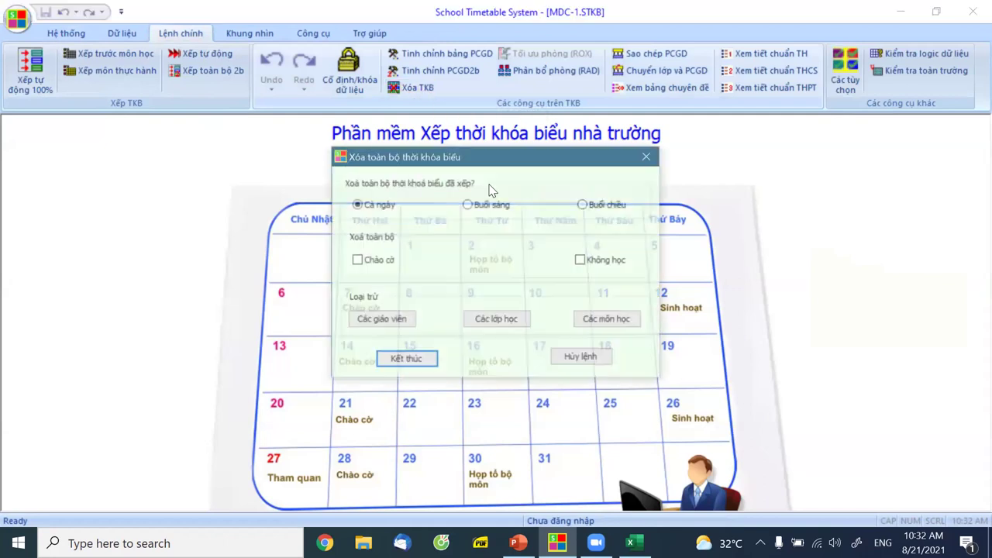
click(583, 261)
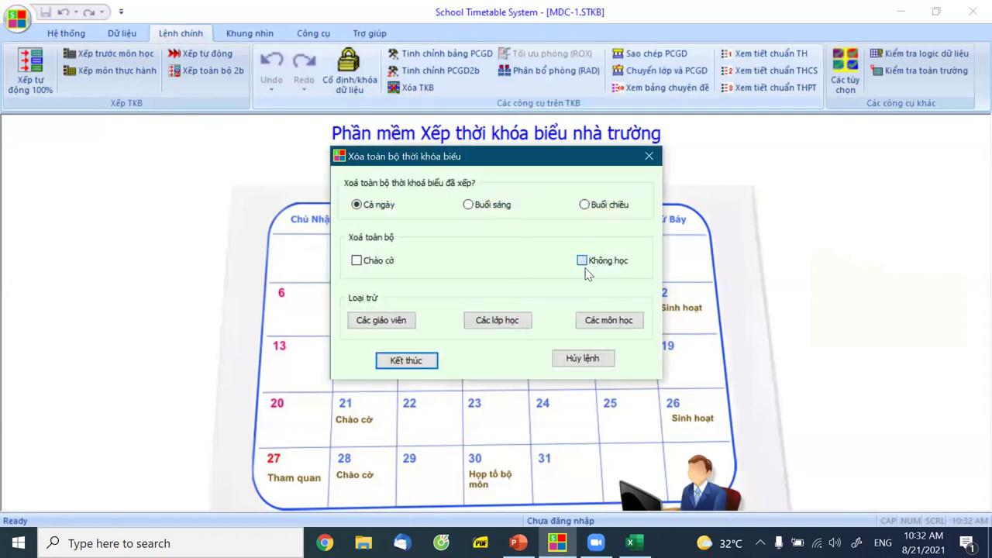
click(412, 360)
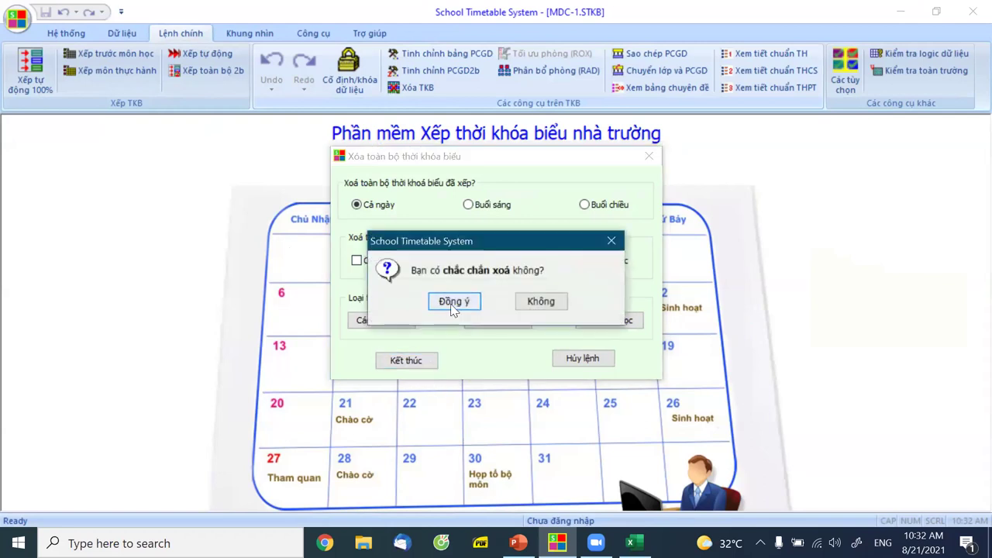
click(452, 303)
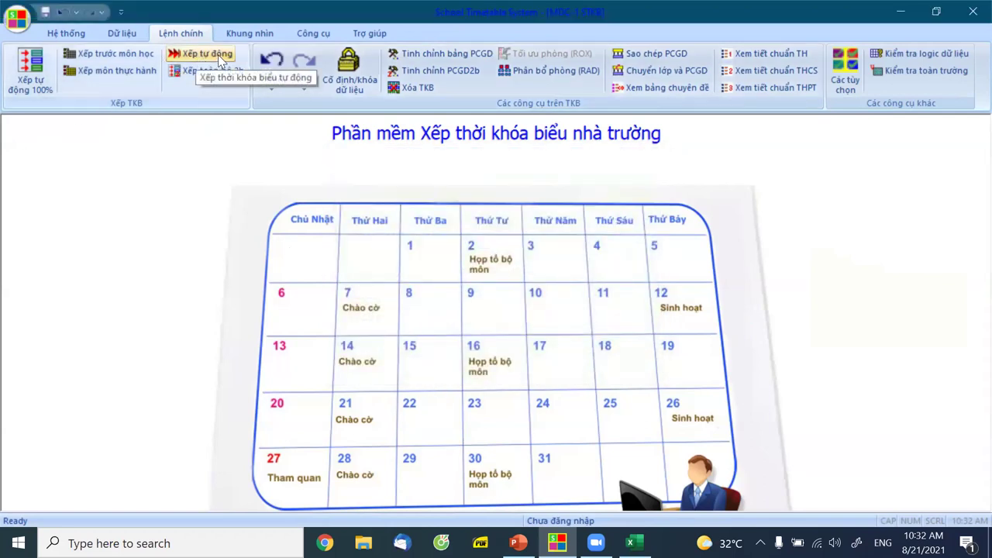
- Check the cleared morning timetable in the ShowAll view from Monday to Saturday
click(251, 37)
click(85, 53)
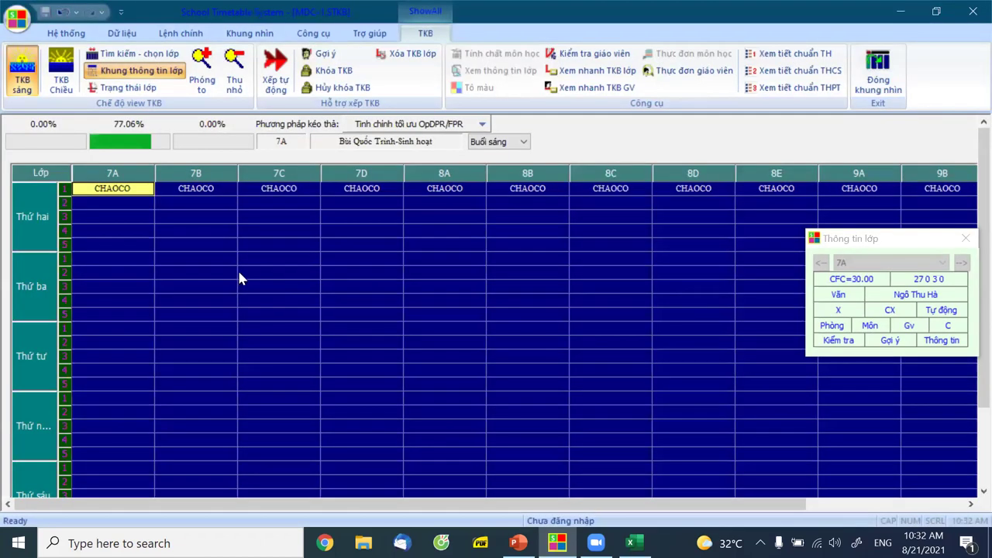
scroll(337, 376, down, 3)
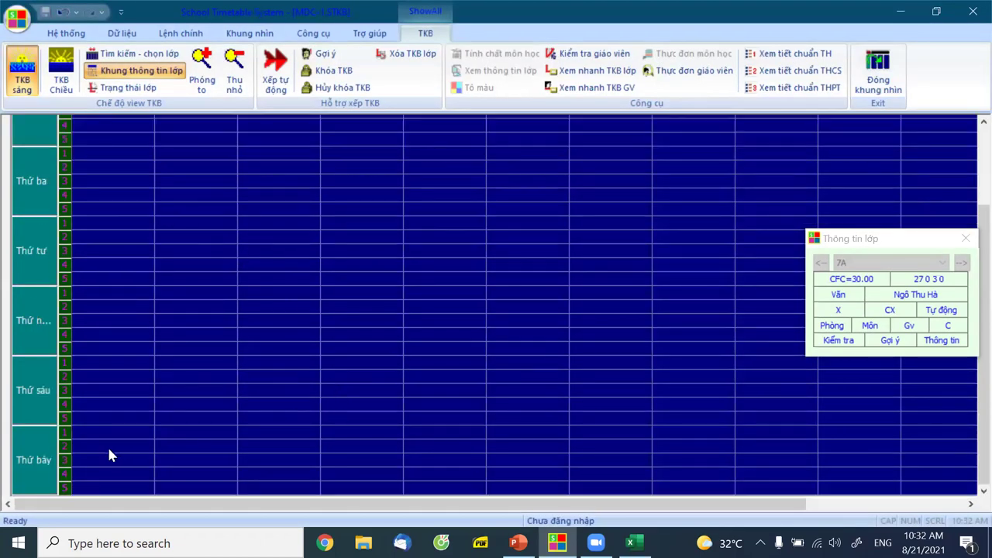
click(896, 240)
click(883, 71)
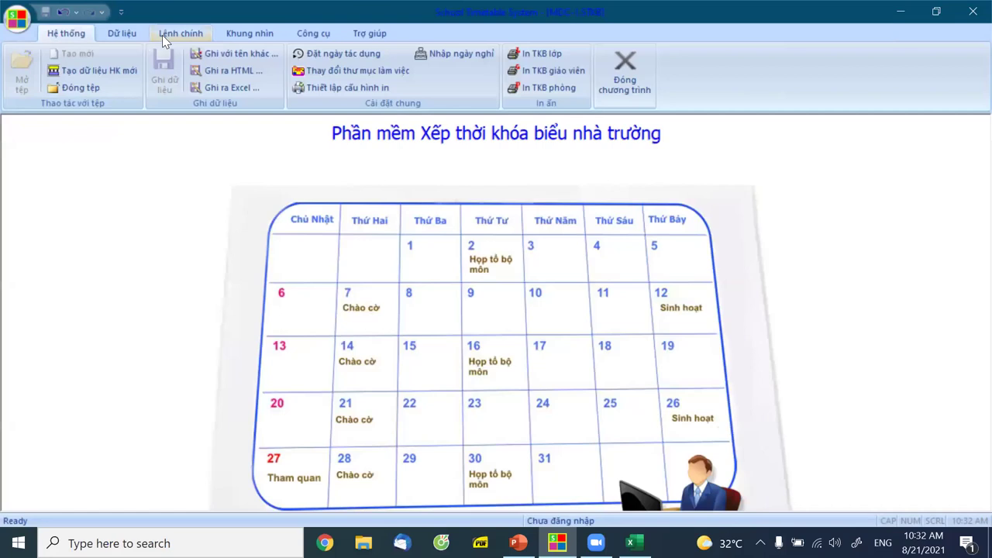
- Pre-arrange the Sinh hoạt subject school-wide in the morning's fifth period on Saturday (T7)
click(171, 34)
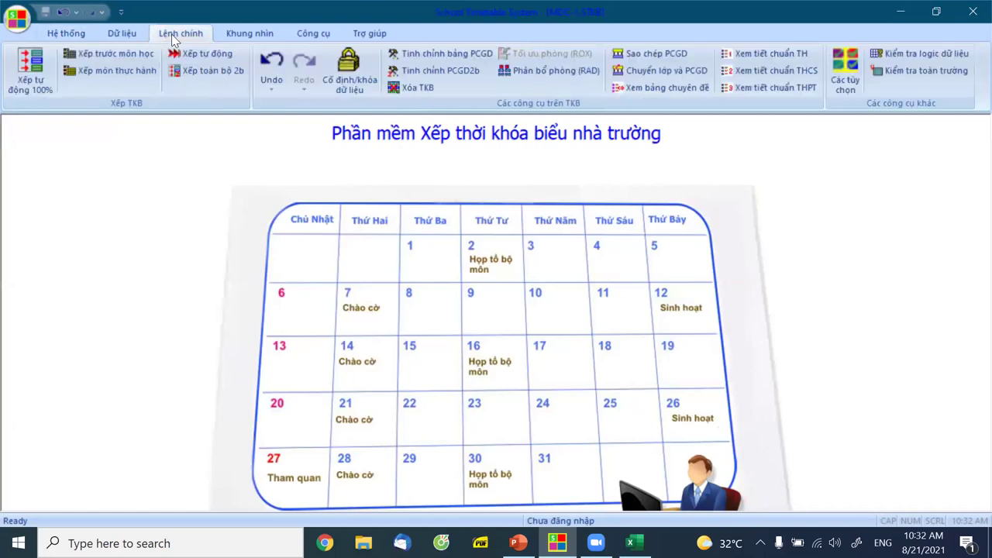
click(112, 53)
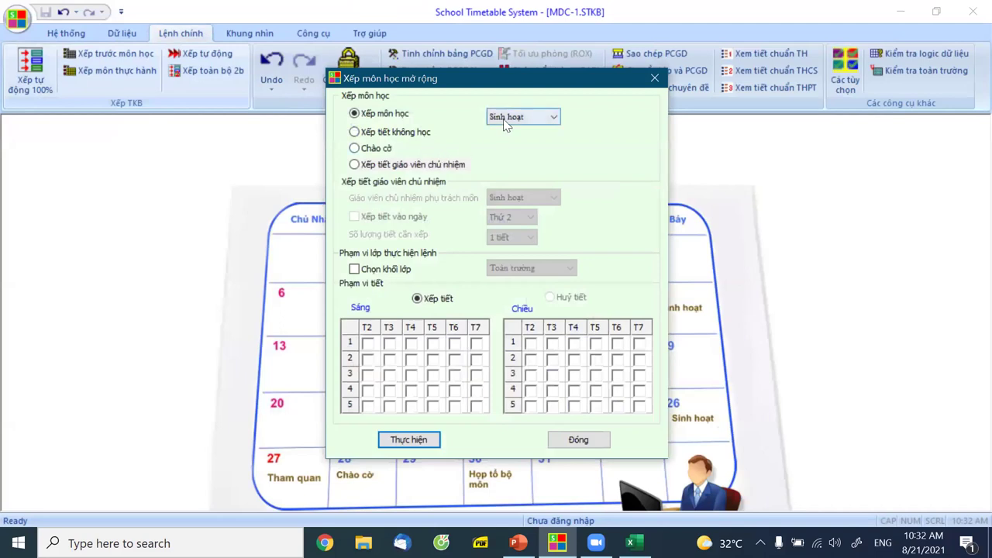
click(478, 406)
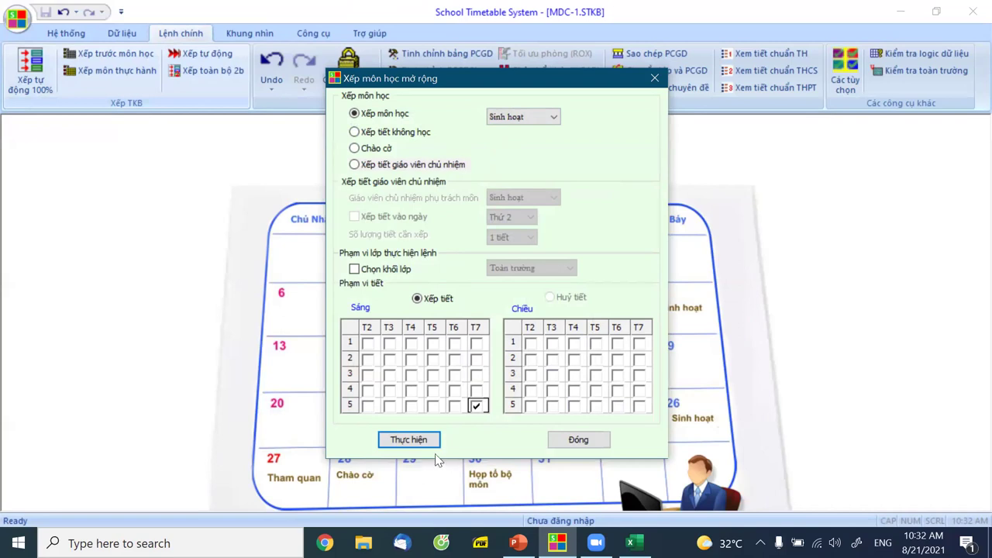
click(411, 440)
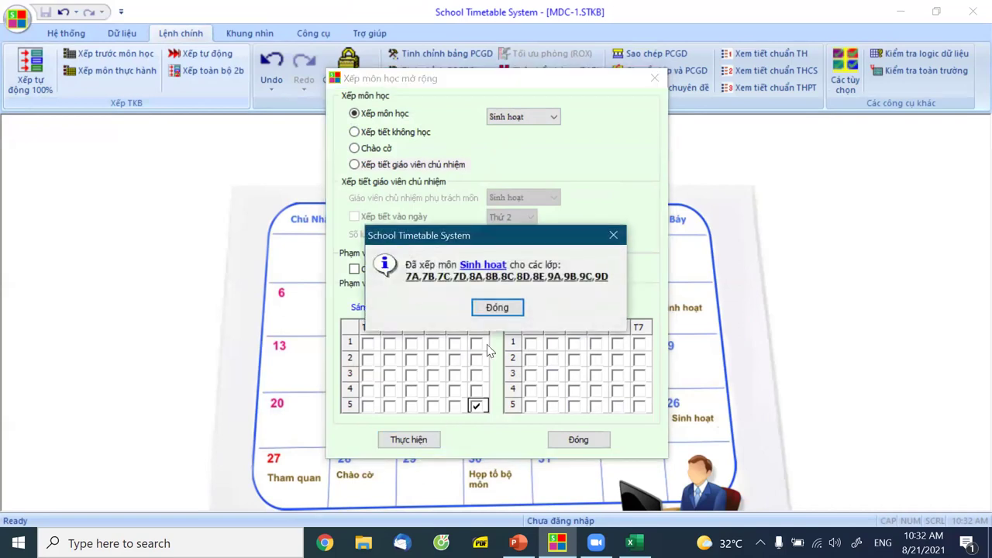
click(502, 309)
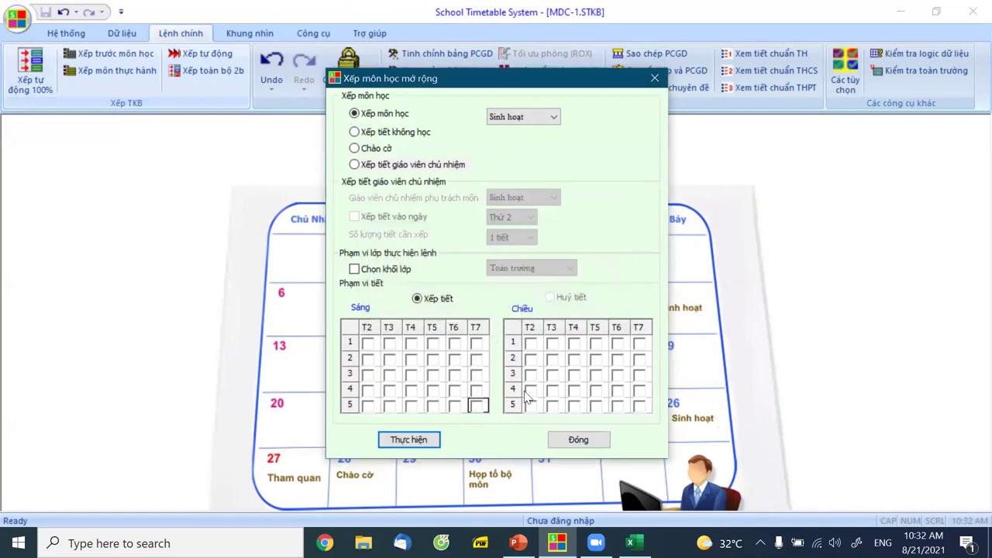
click(578, 440)
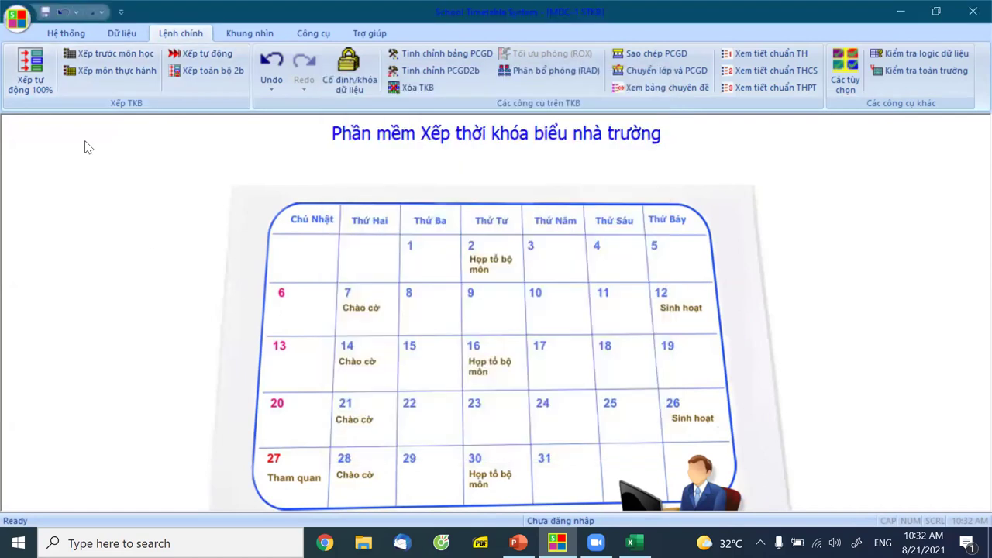
- Check the Sinh hoạt placement on Saturday across all classes in the ShowAll view and close the view
click(225, 35)
click(84, 53)
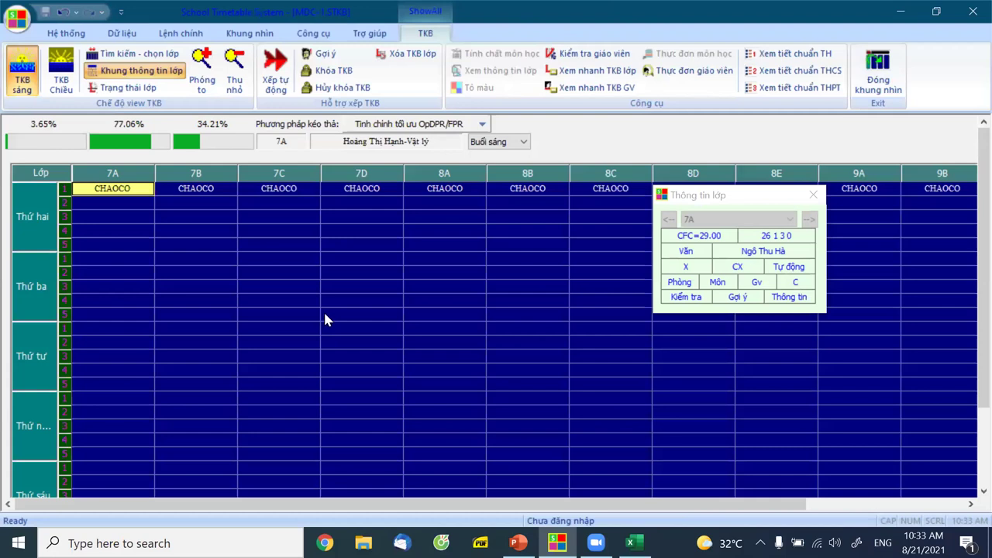
scroll(108, 474, down, 3)
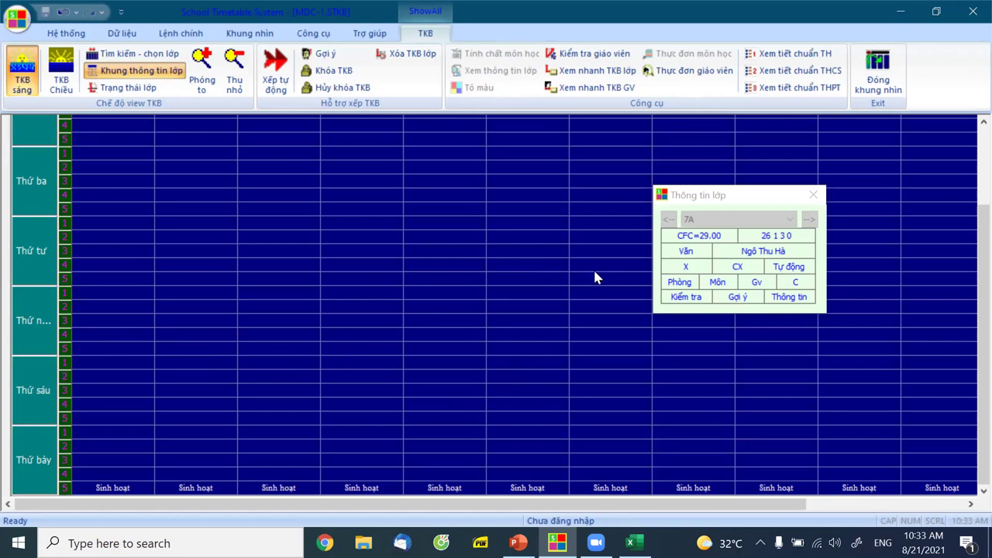
click(757, 199)
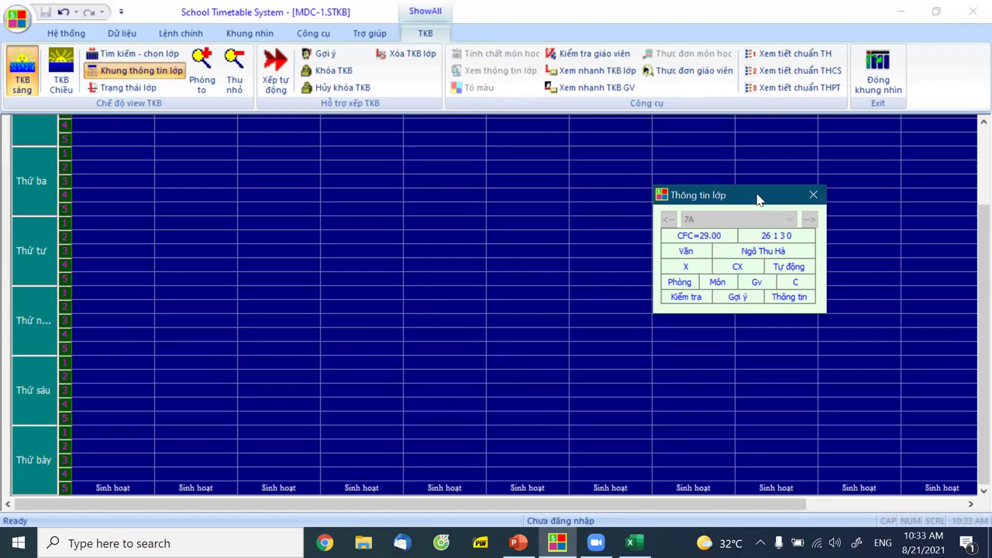
drag(757, 194, 841, 147)
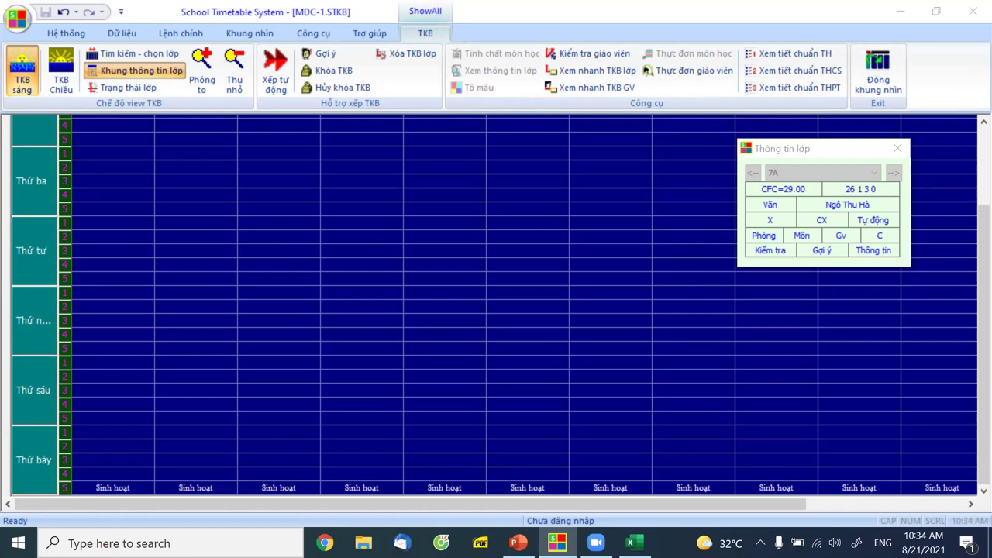
click(876, 70)
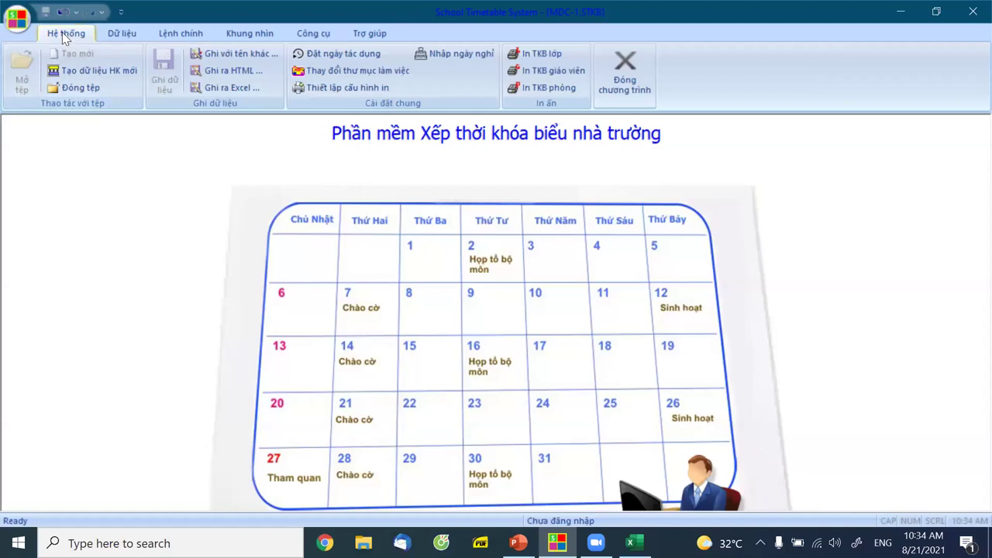
click(240, 54)
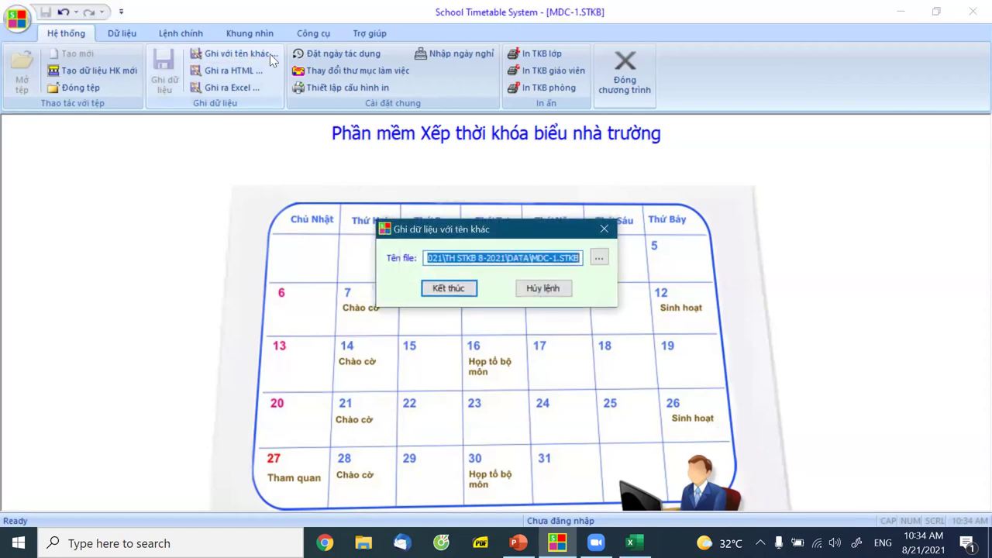
click(599, 260)
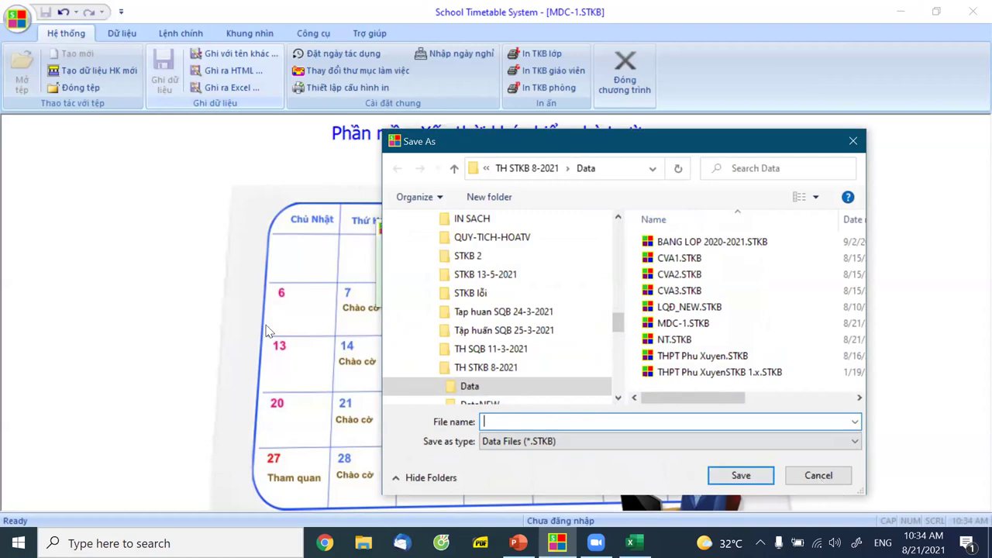
click(827, 482)
click(609, 233)
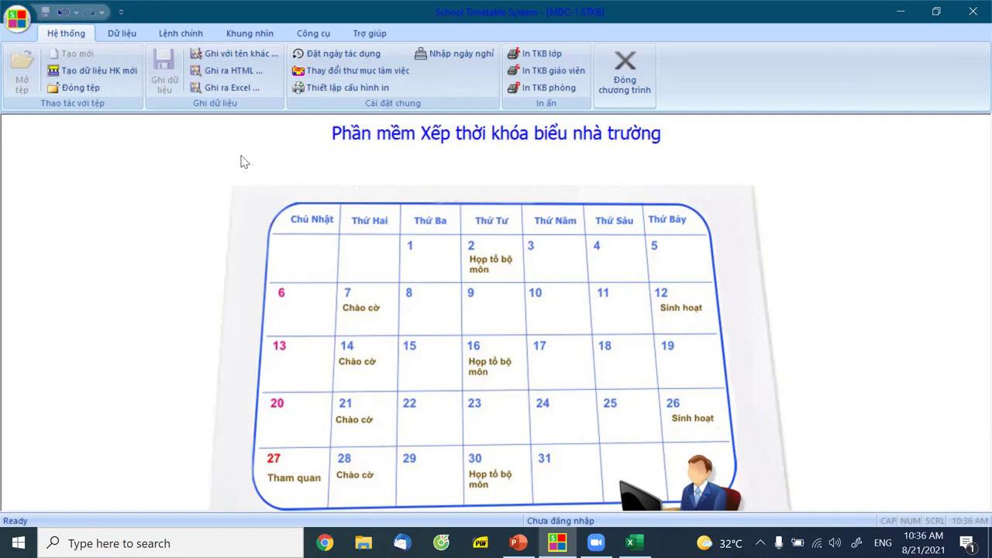
- In the first teacher's requirements, try values for Số môn học tối đa trong một buổi, ending with 1
click(121, 33)
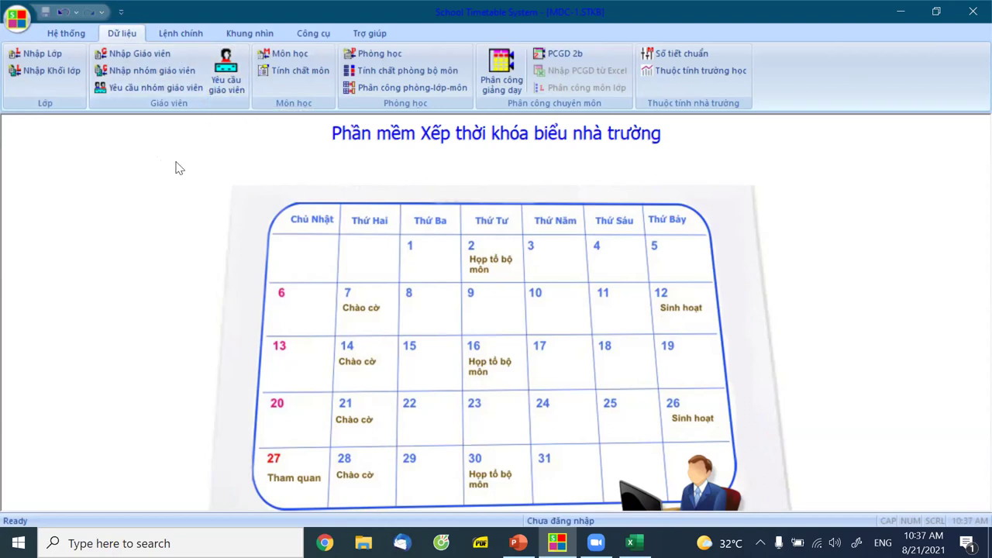
click(227, 85)
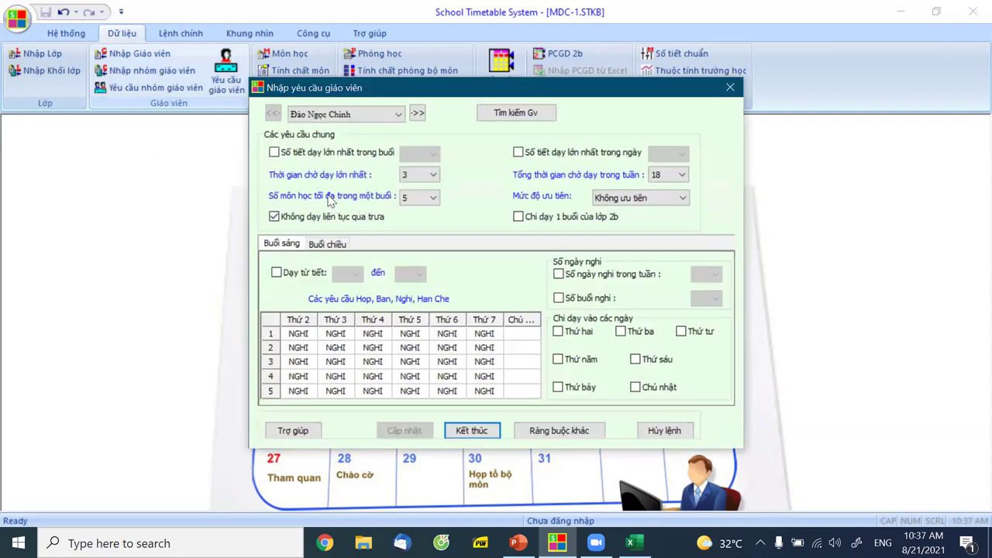
click(422, 199)
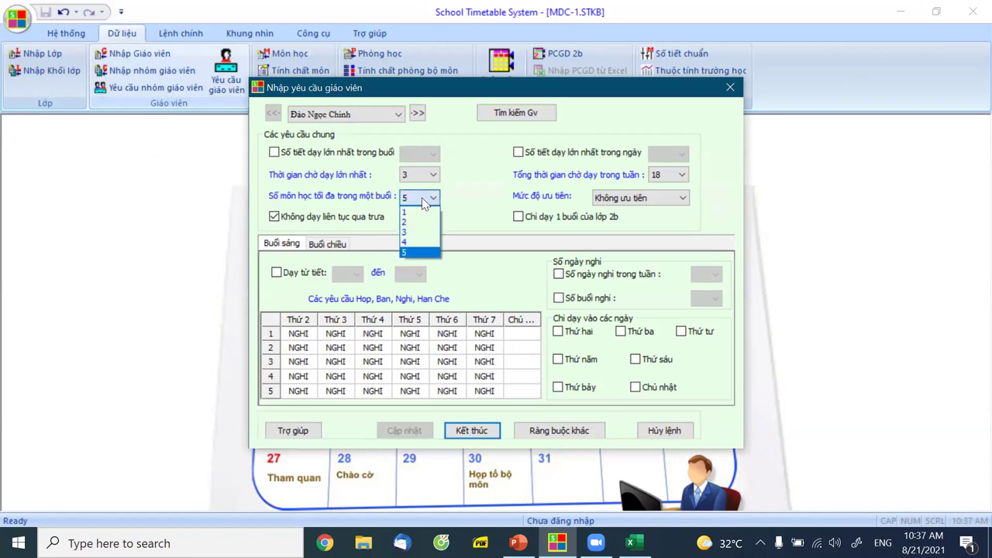
click(423, 209)
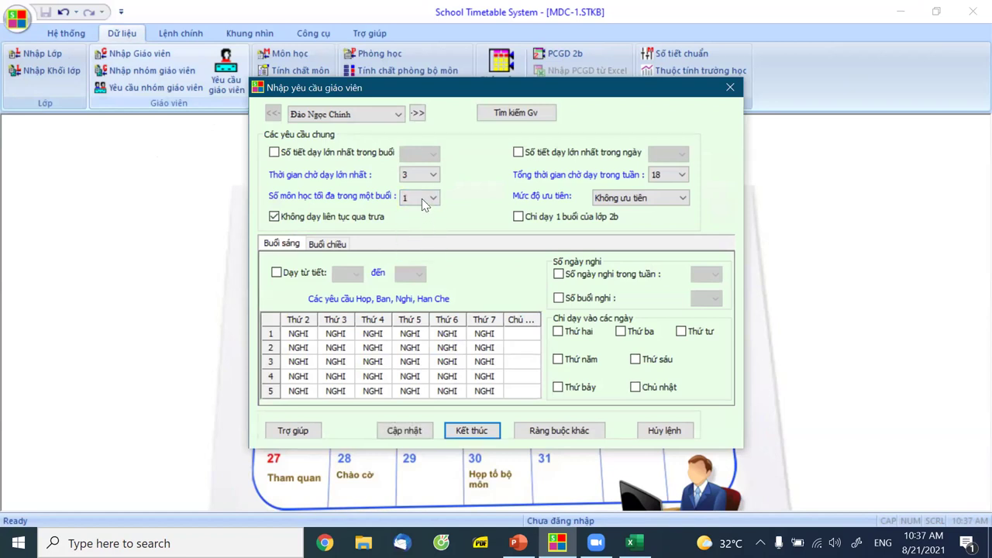
click(423, 199)
click(266, 224)
scroll(411, 200, down, 1)
click(419, 198)
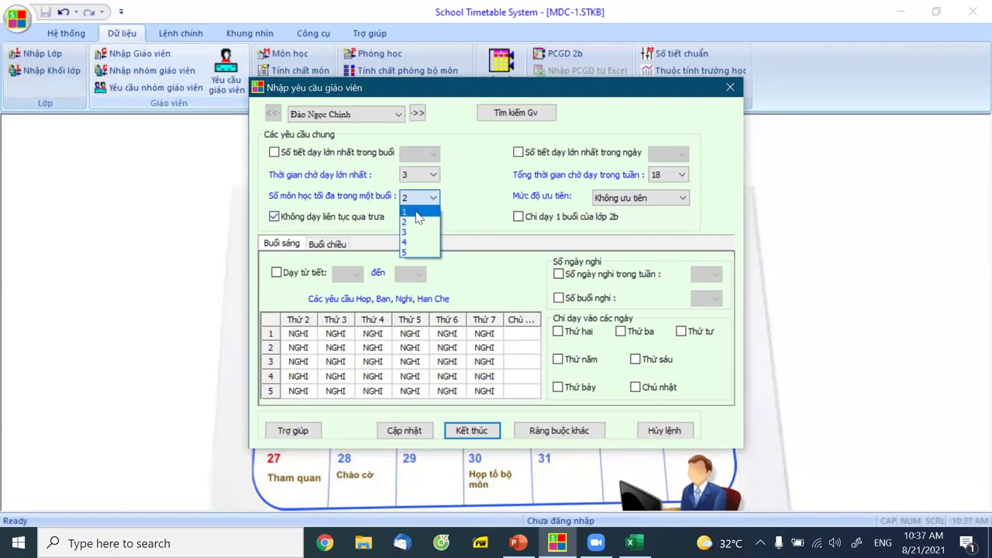
click(416, 212)
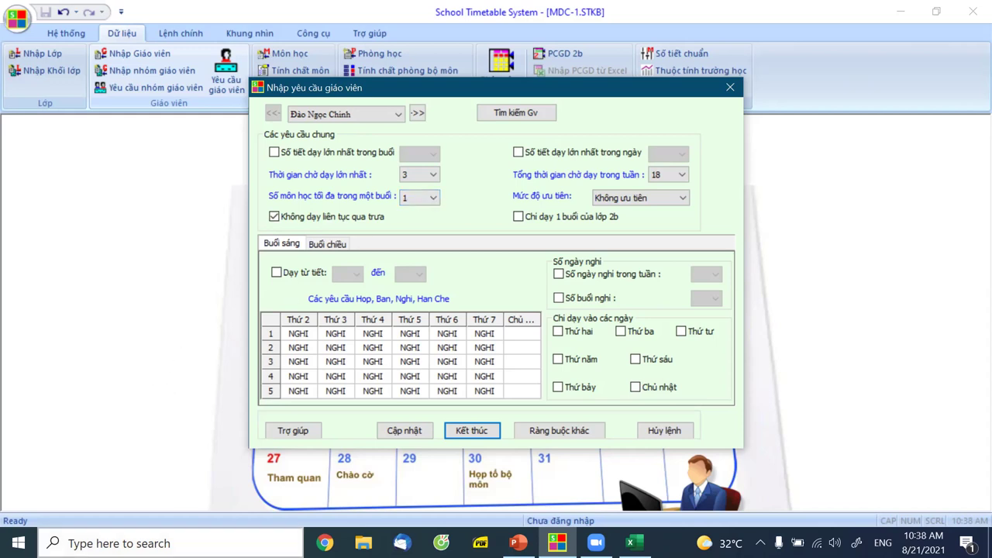
- Switch to Chrome, open the STKB timetable software group on Facebook and look through its page down to the newest post
click(325, 542)
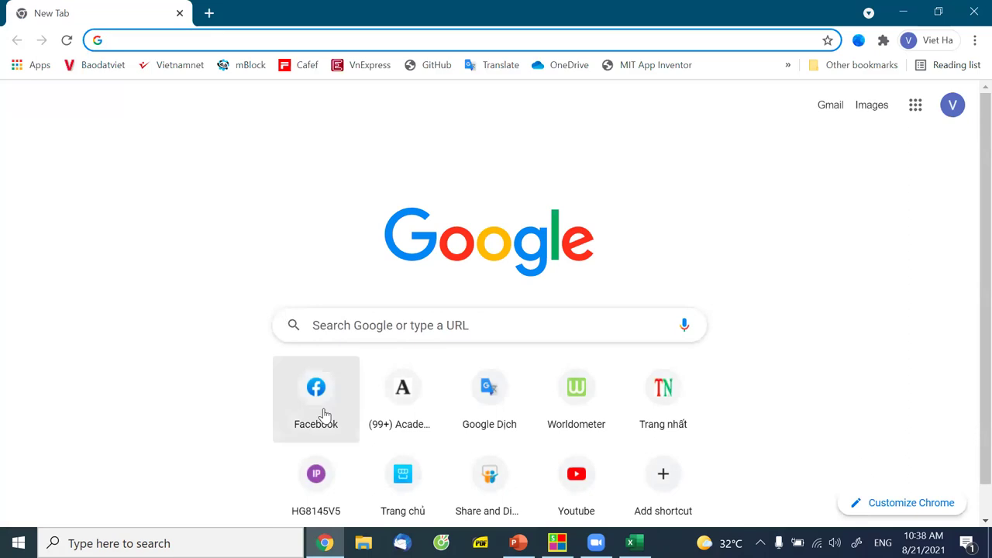
click(315, 392)
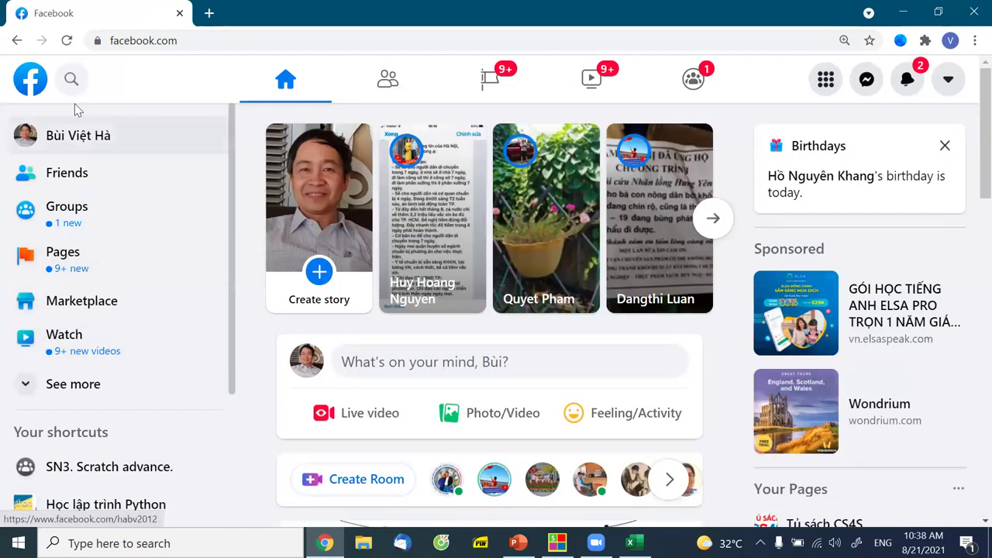
click(70, 79)
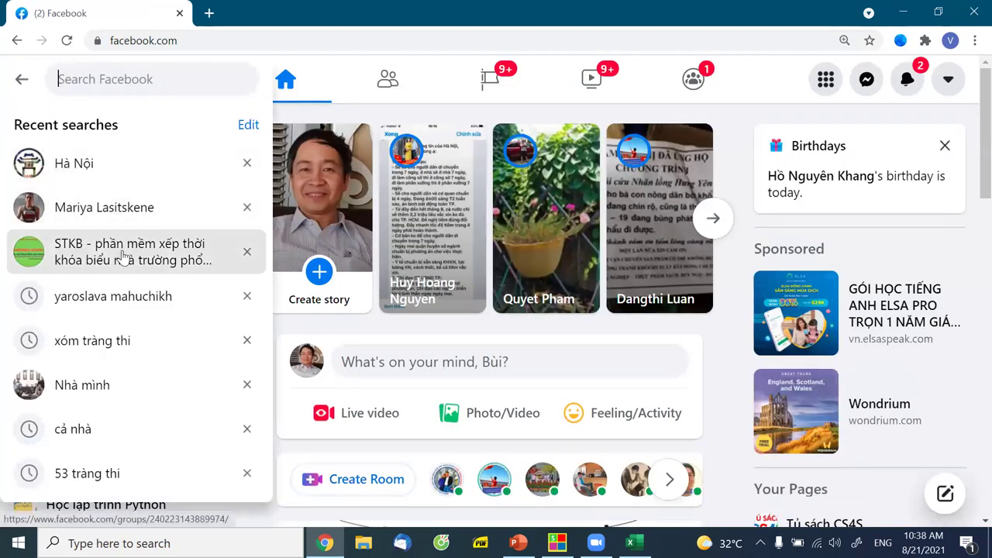
click(118, 256)
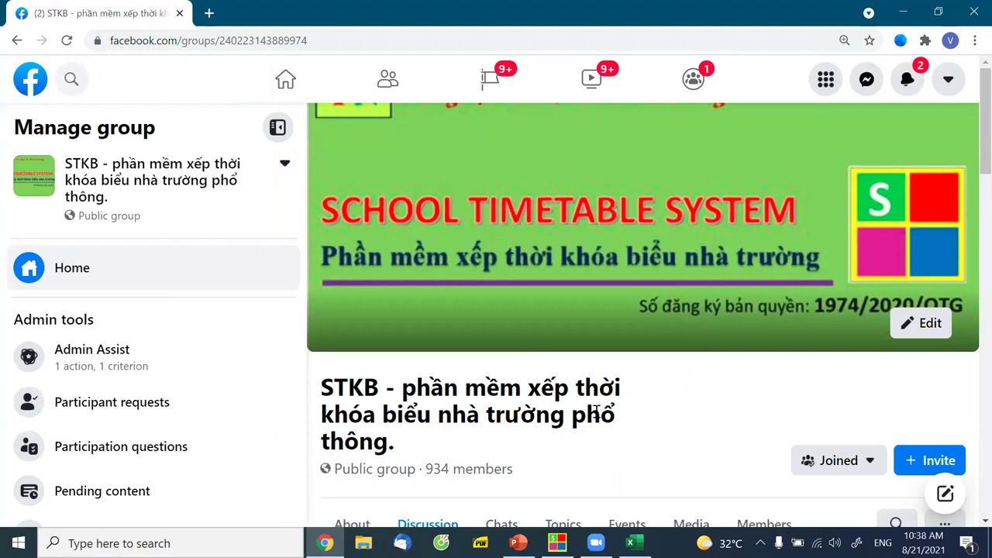
scroll(594, 414, down, 6)
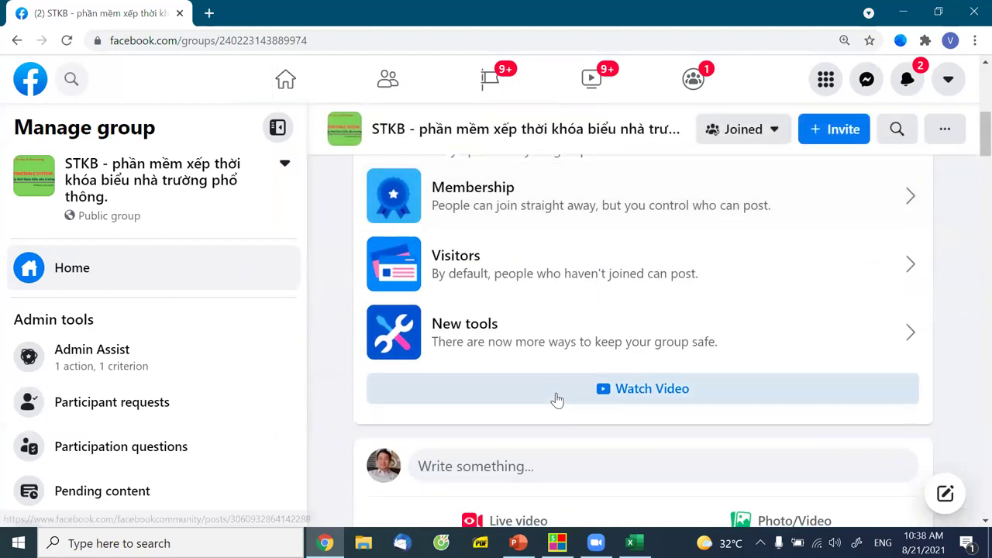
scroll(556, 399, down, 2)
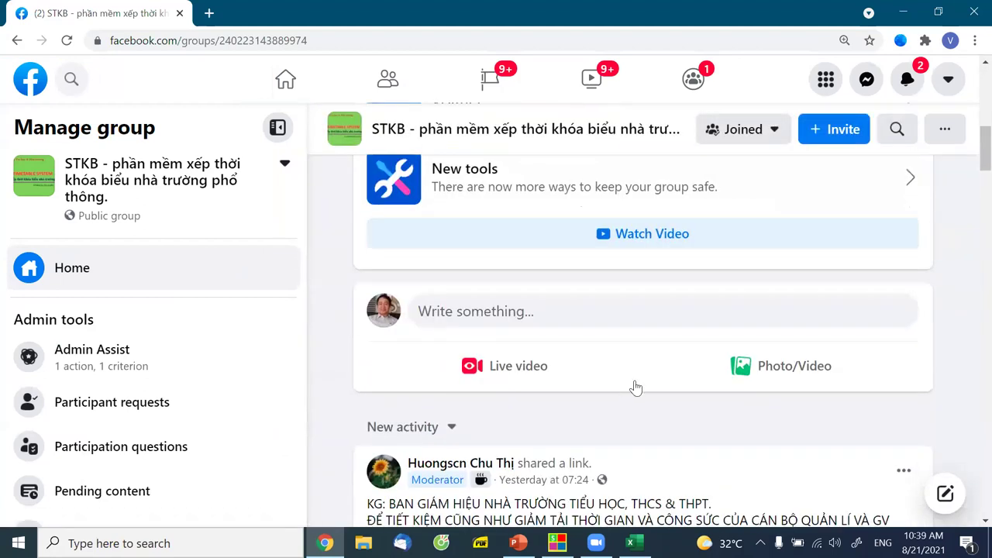
scroll(636, 385, down, 2)
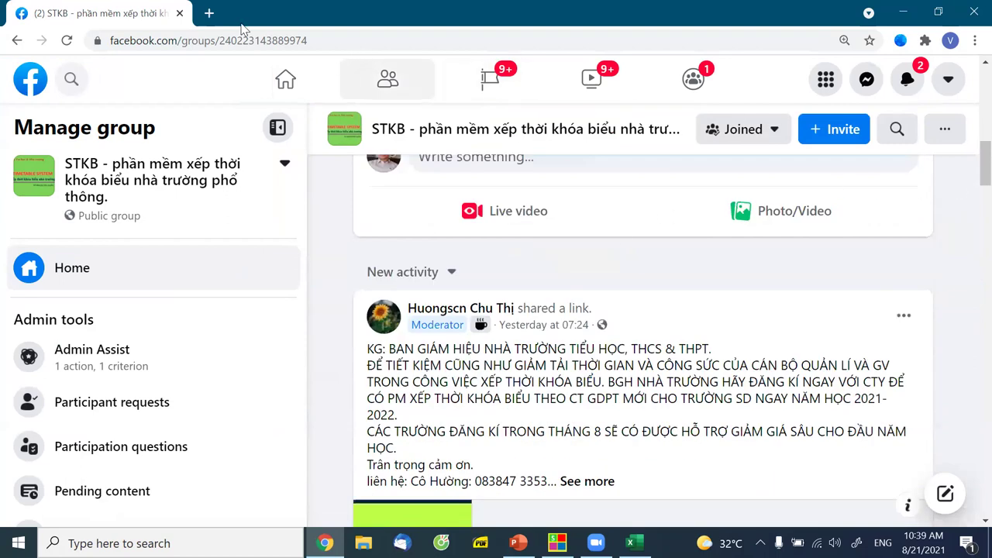
click(208, 16)
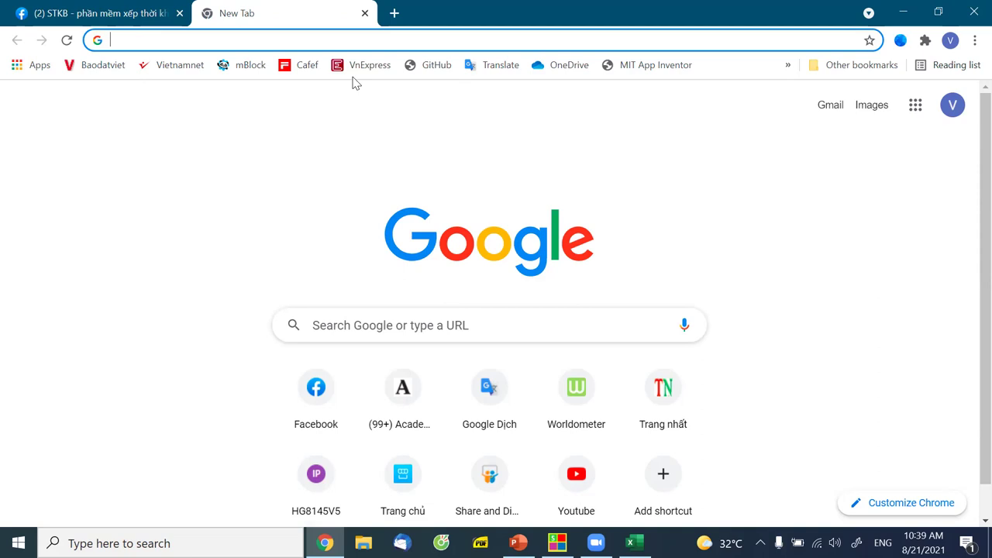
click(80, 14)
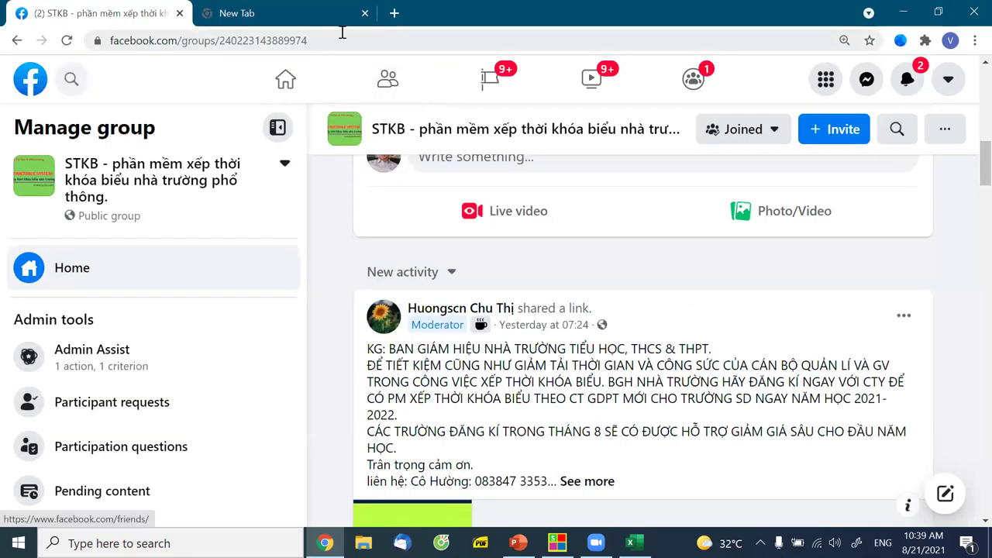
click(225, 19)
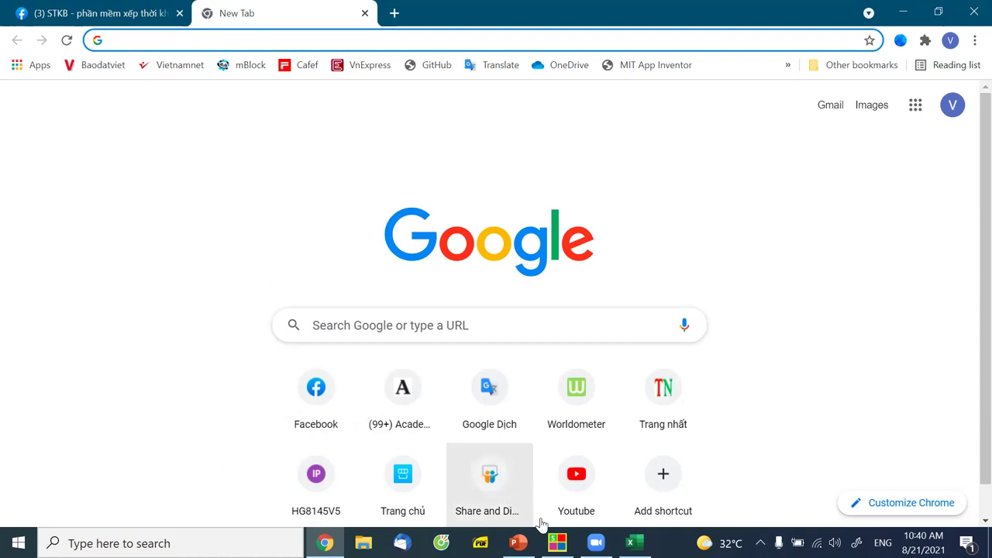
- Switch back to School Timetable System, try Số ngày nghỉ trong tuần and Số buổi nghỉ for the teacher, and close the requirements without updating
click(557, 543)
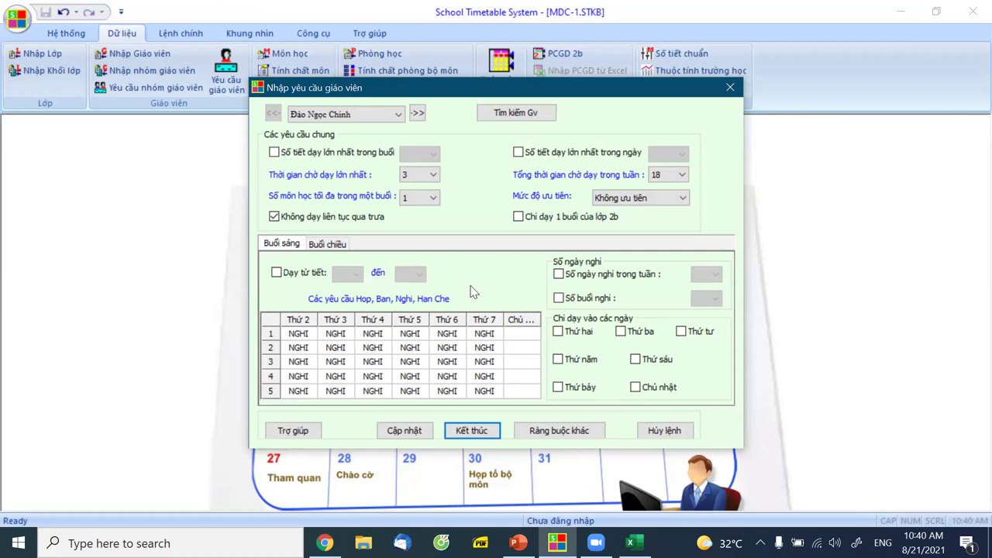
click(558, 275)
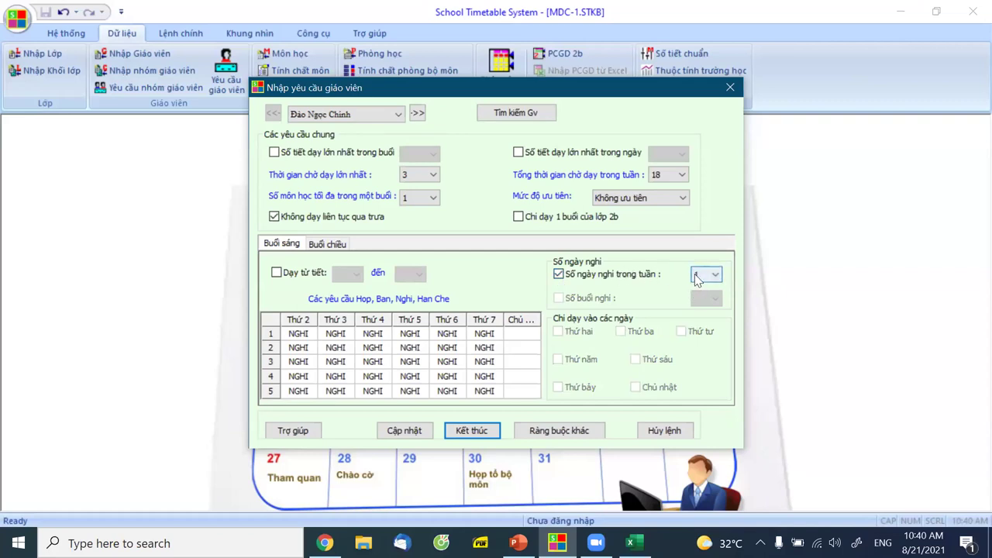
click(558, 275)
click(559, 299)
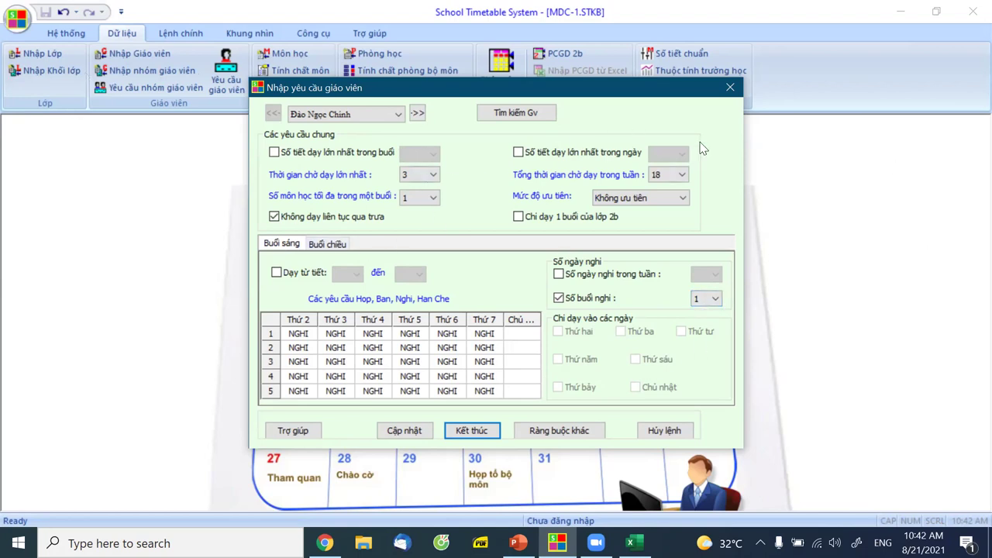
click(729, 86)
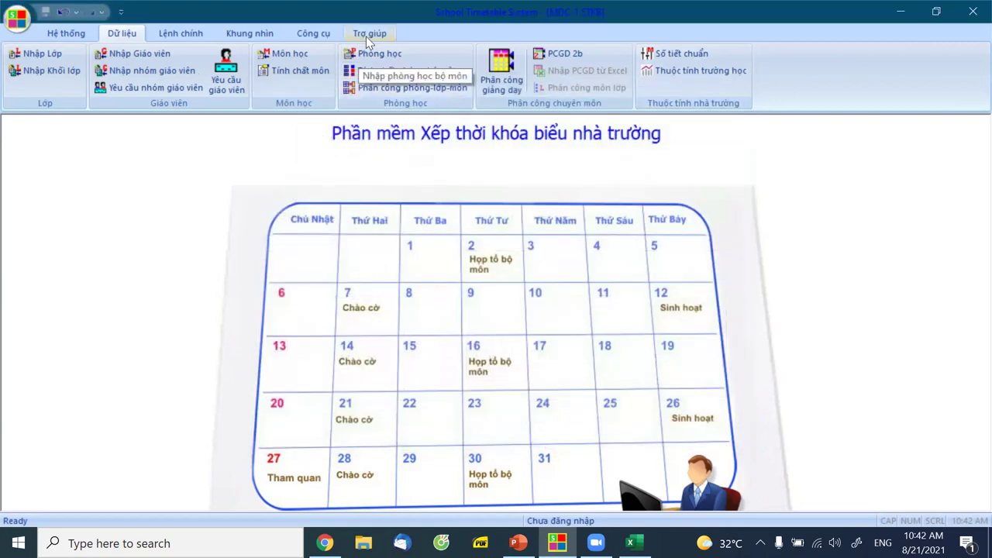
- Open the user guide and display the topic on Chào cờ and Không học periods under the timetable preparation commands
click(367, 35)
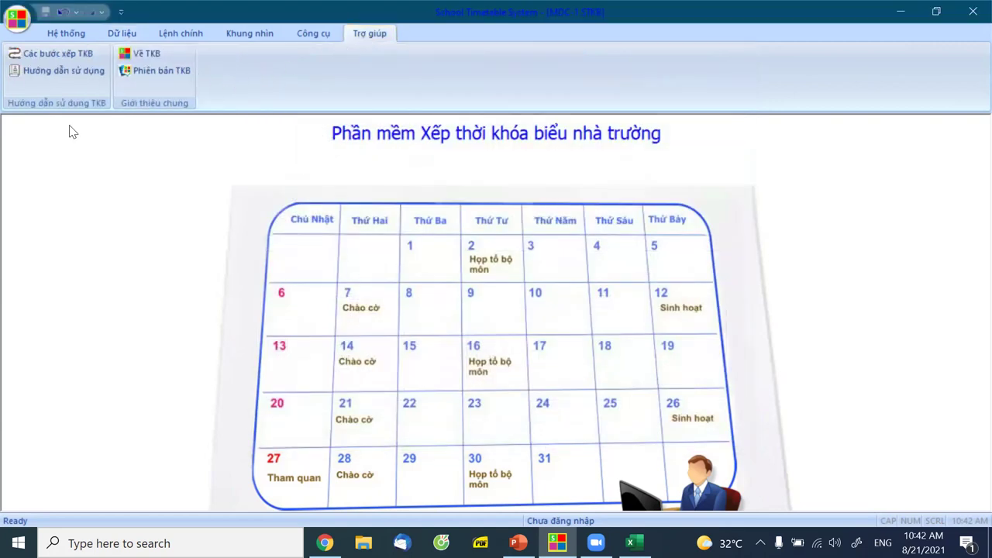
click(56, 71)
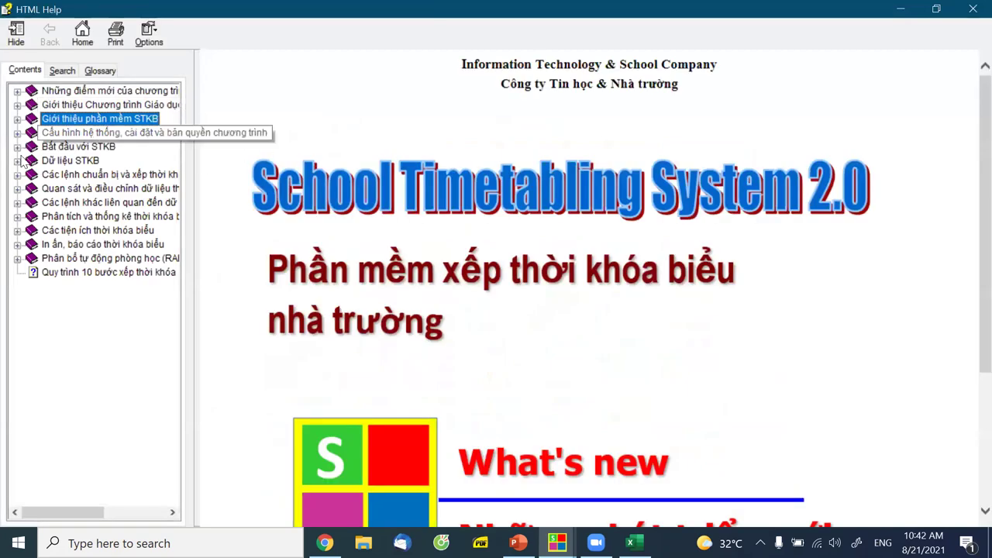
click(18, 174)
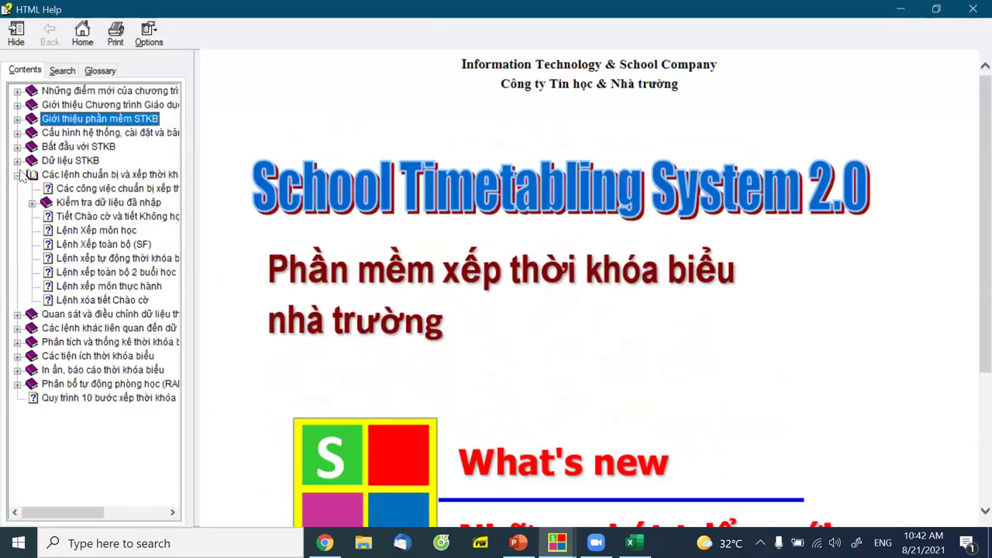
click(93, 216)
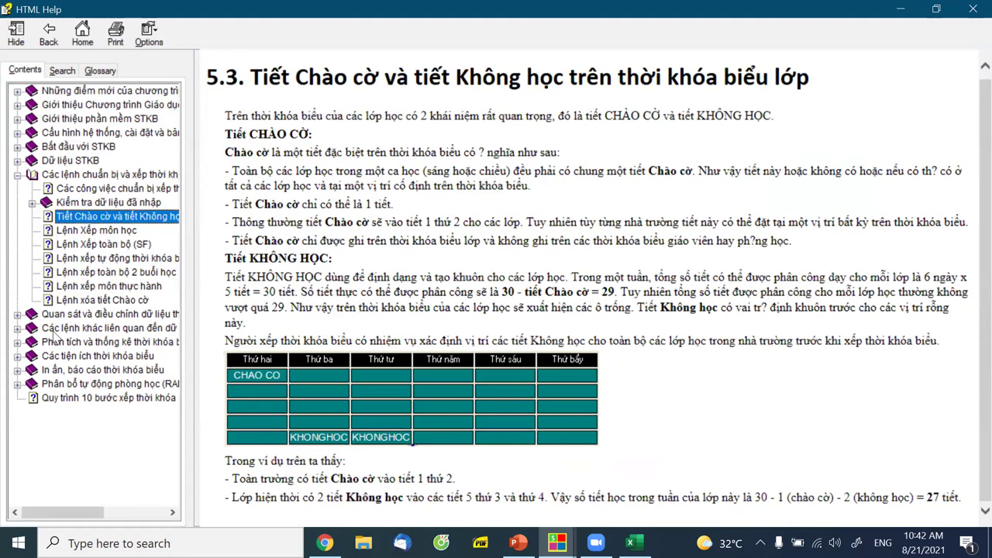
- Display the Mainloop help topic on the current cell and timetable synchronisation (Ô hiện thời và đồng bộ TKB trong Mainloop)
click(17, 314)
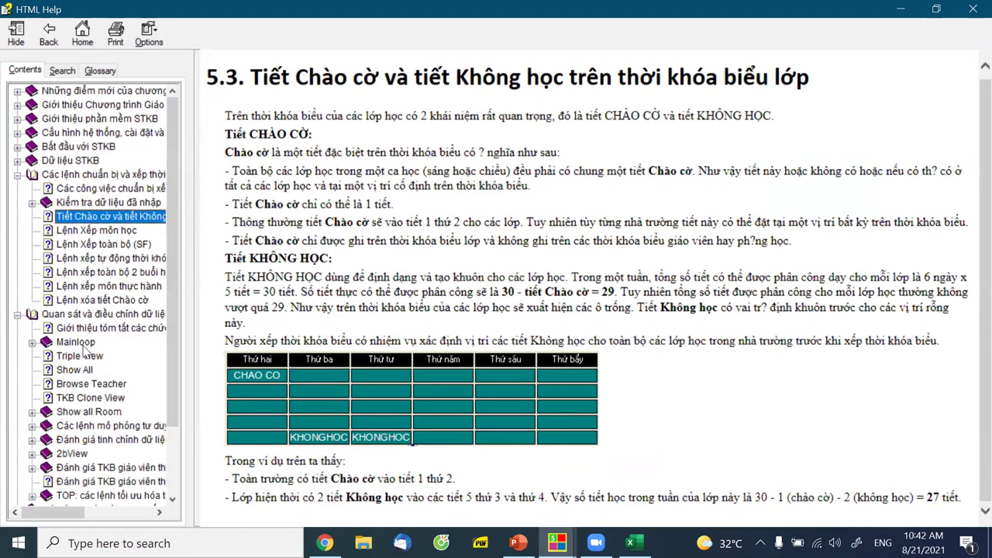
click(45, 343)
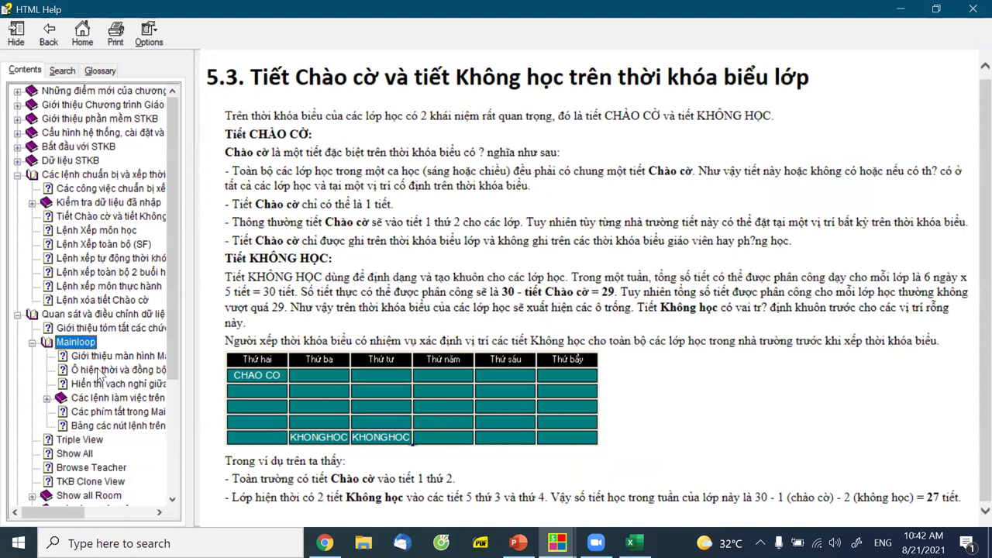
click(109, 369)
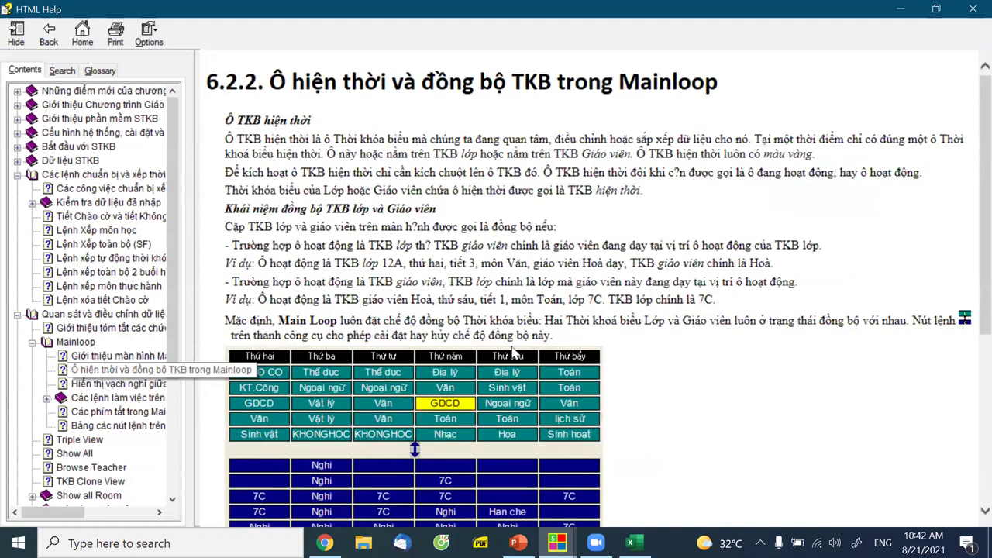